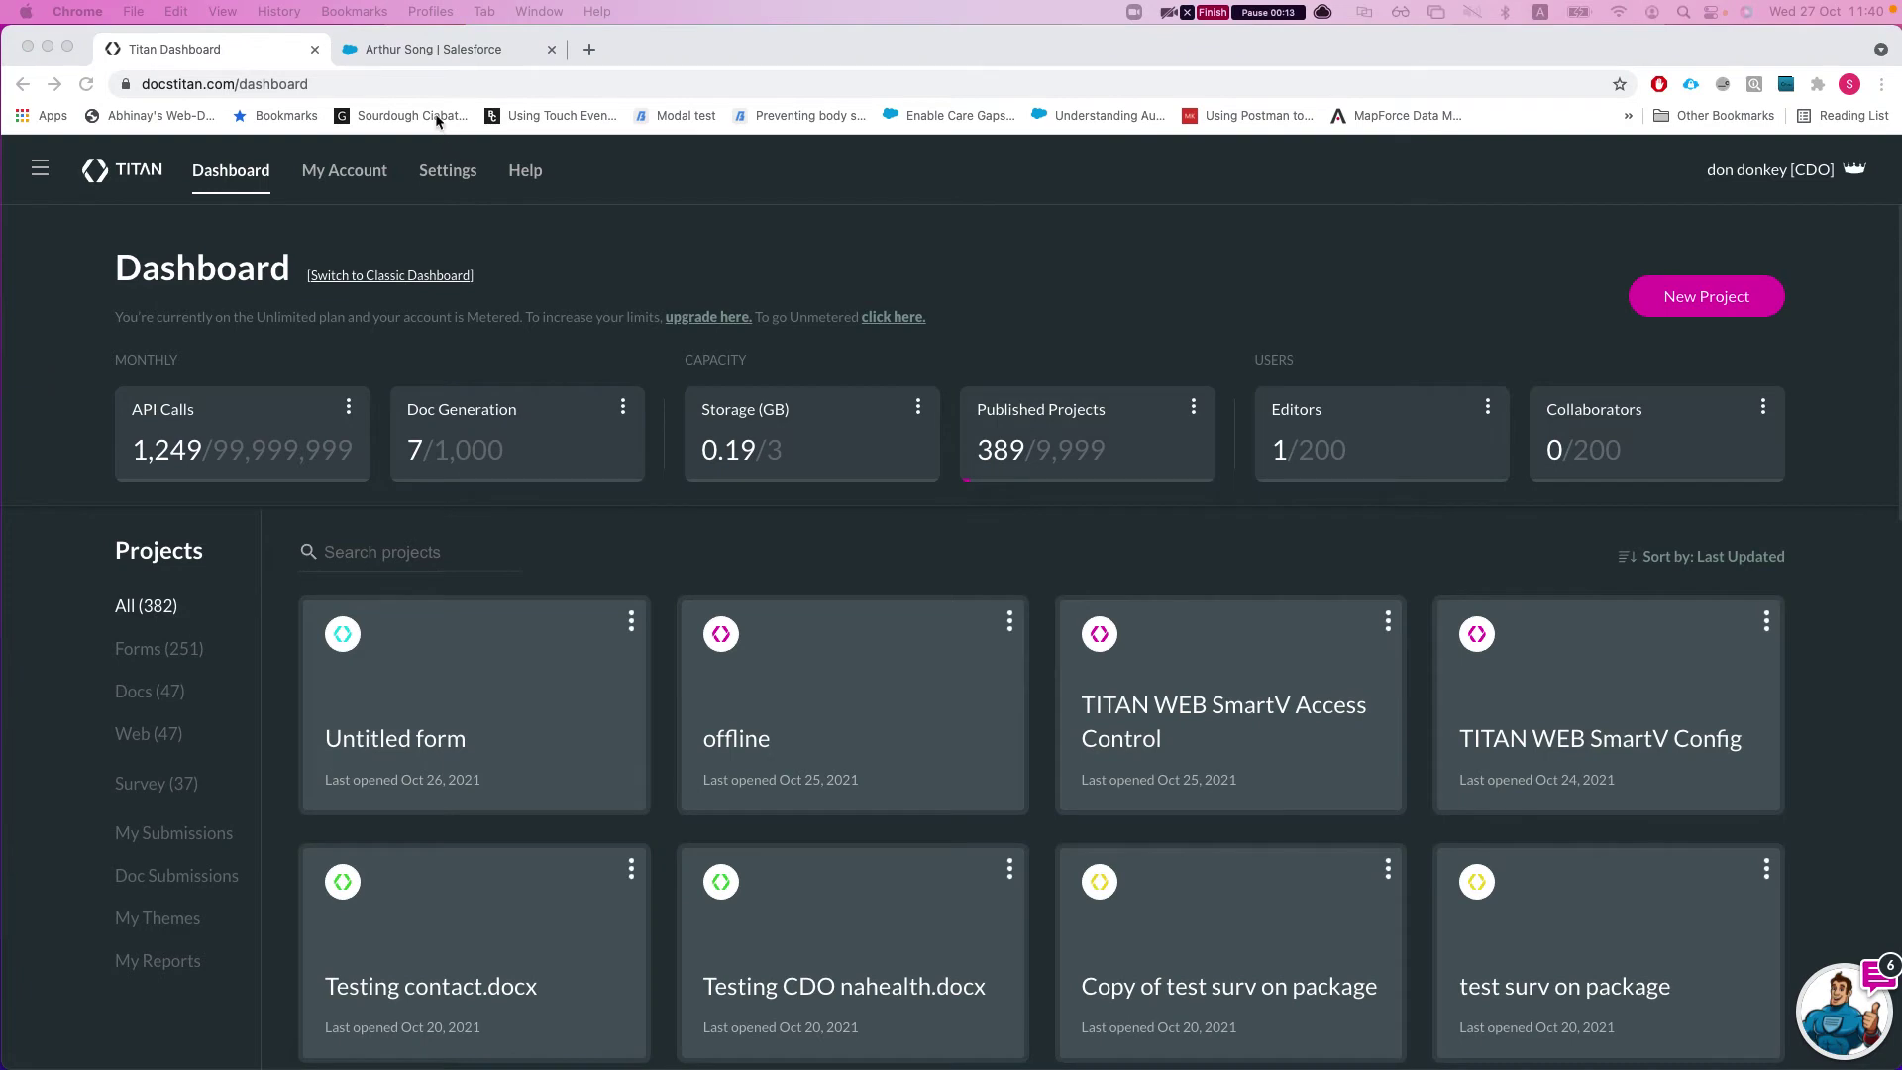
Step: Switch to the Salesforce contact record and run FT Generate Document to check which templates the current Salesforce user can access
{"action": "left_click", "coordinate": [432, 52]}
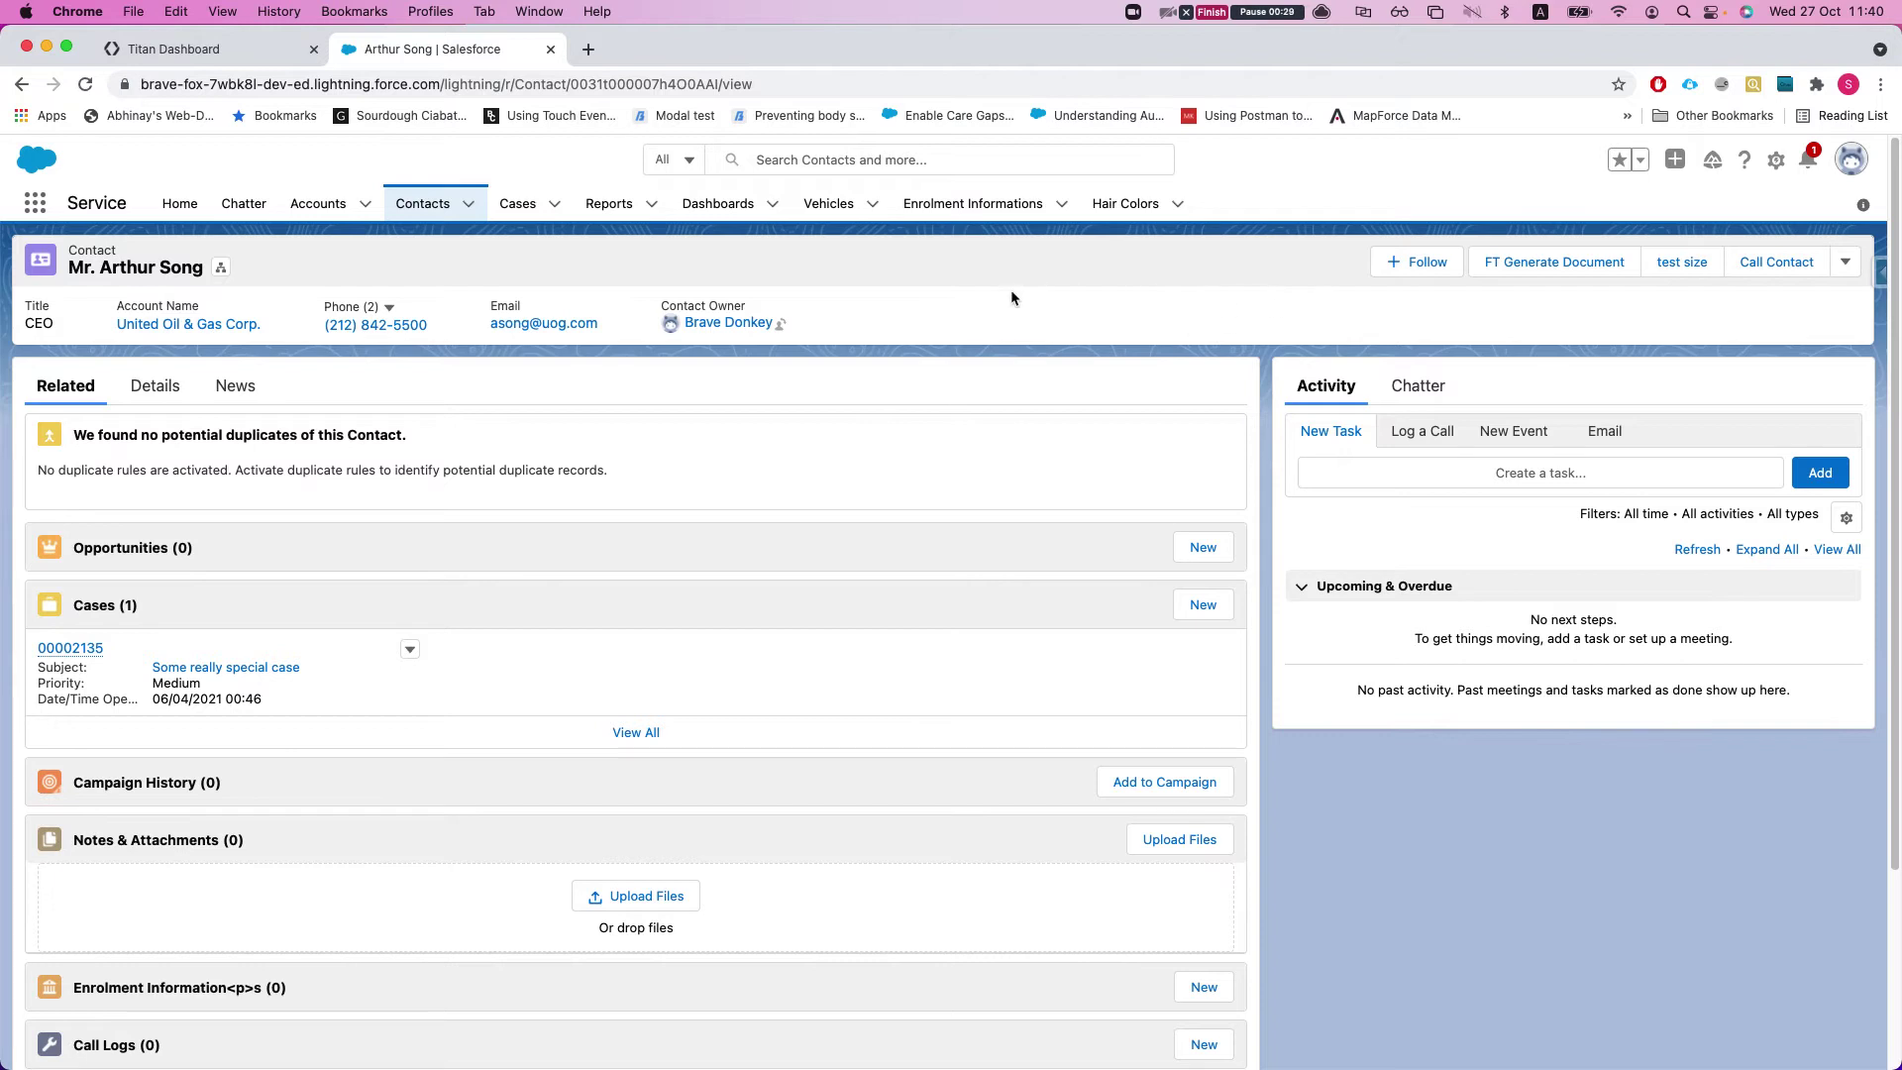
{"action": "left_click", "coordinate": [1509, 276]}
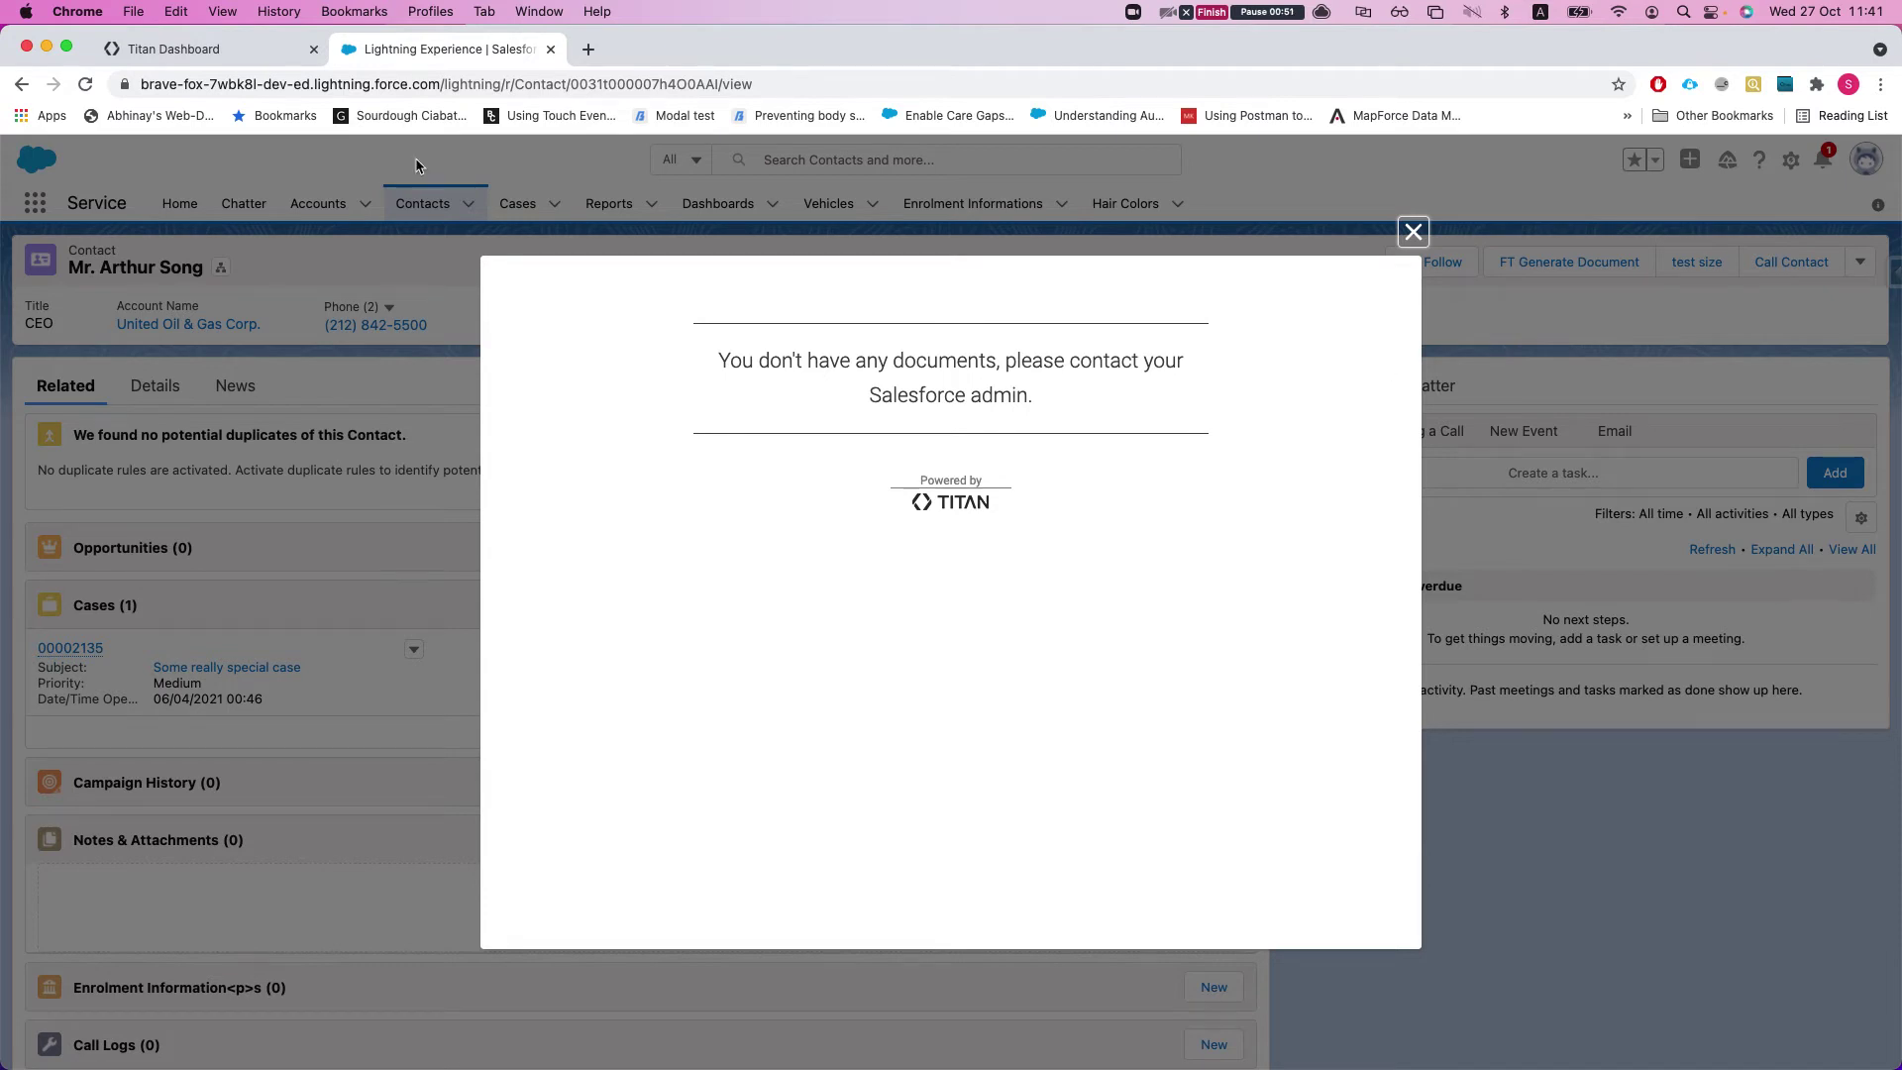
Step: Switch to Titan and assign the last-listed Salesforce user as an account collaborator with Submit permission on all forms
{"action": "left_click", "coordinate": [174, 46]}
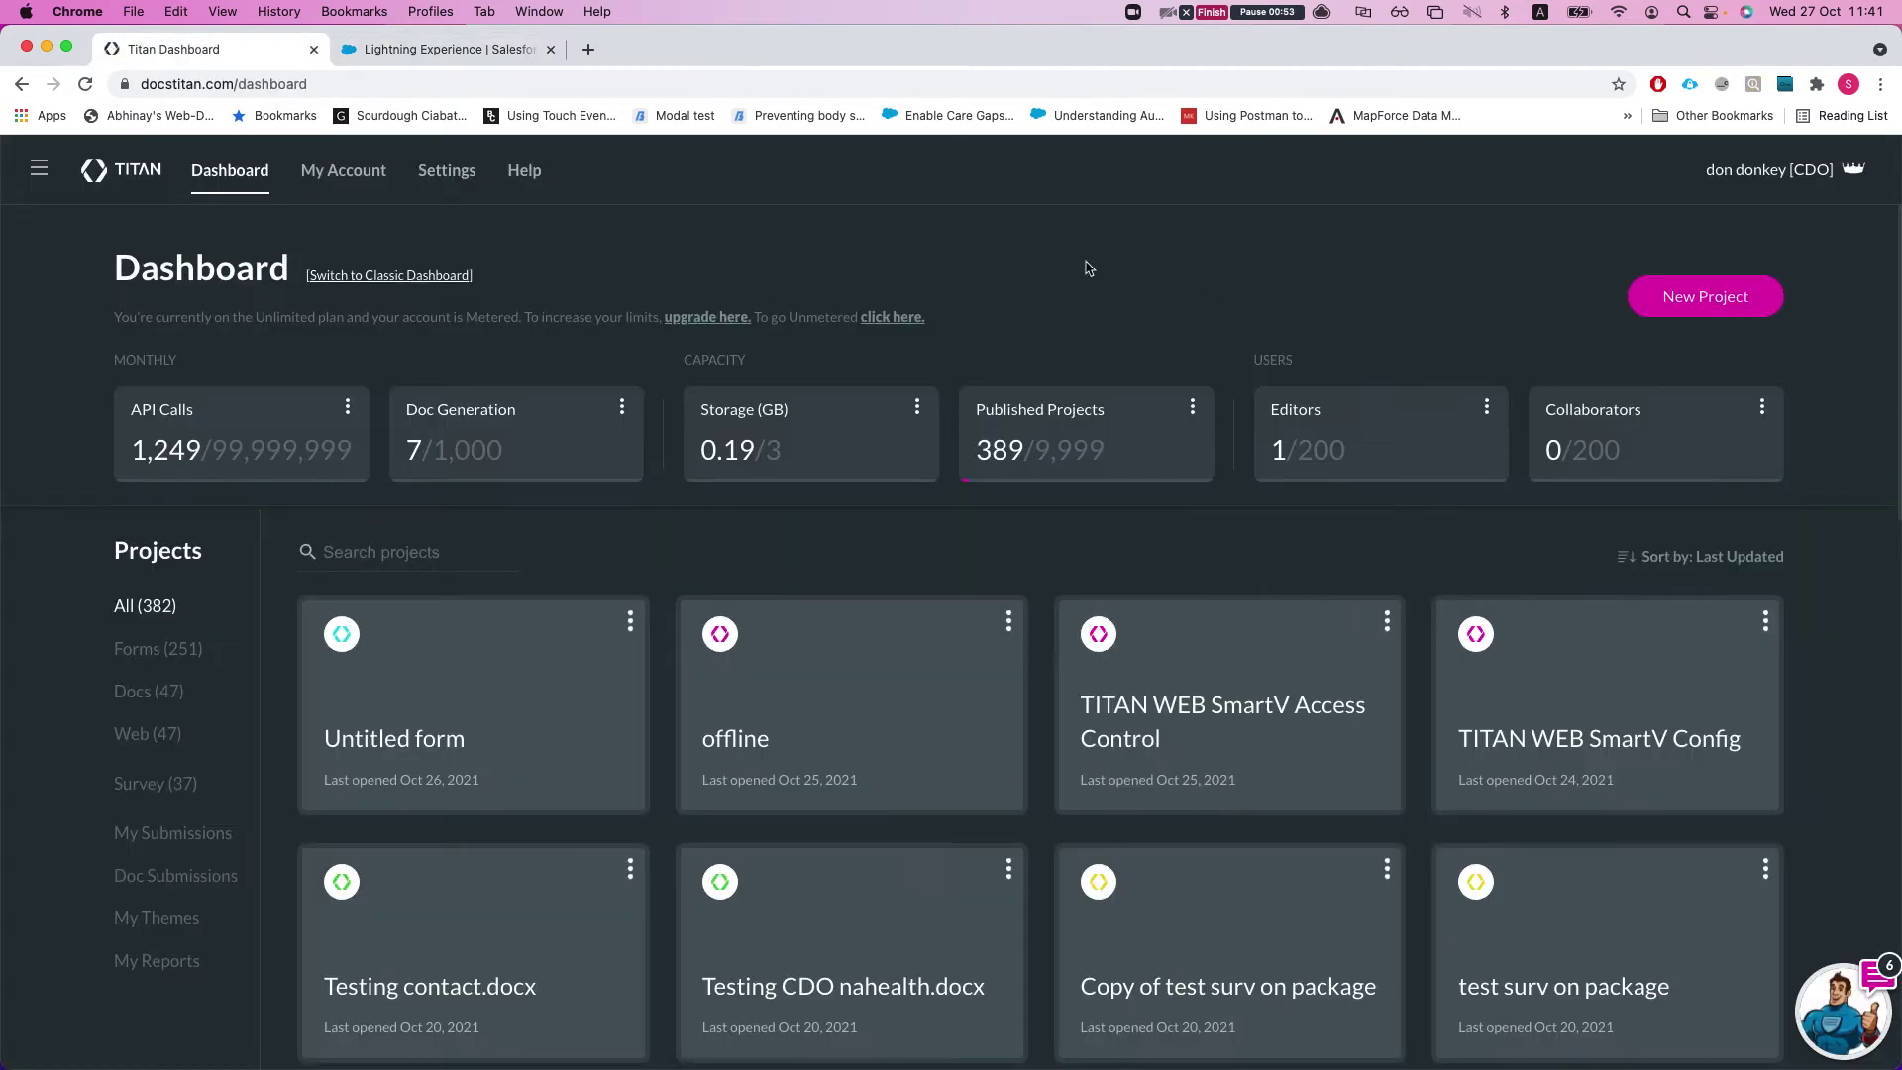
{"action": "left_click", "coordinate": [307, 179]}
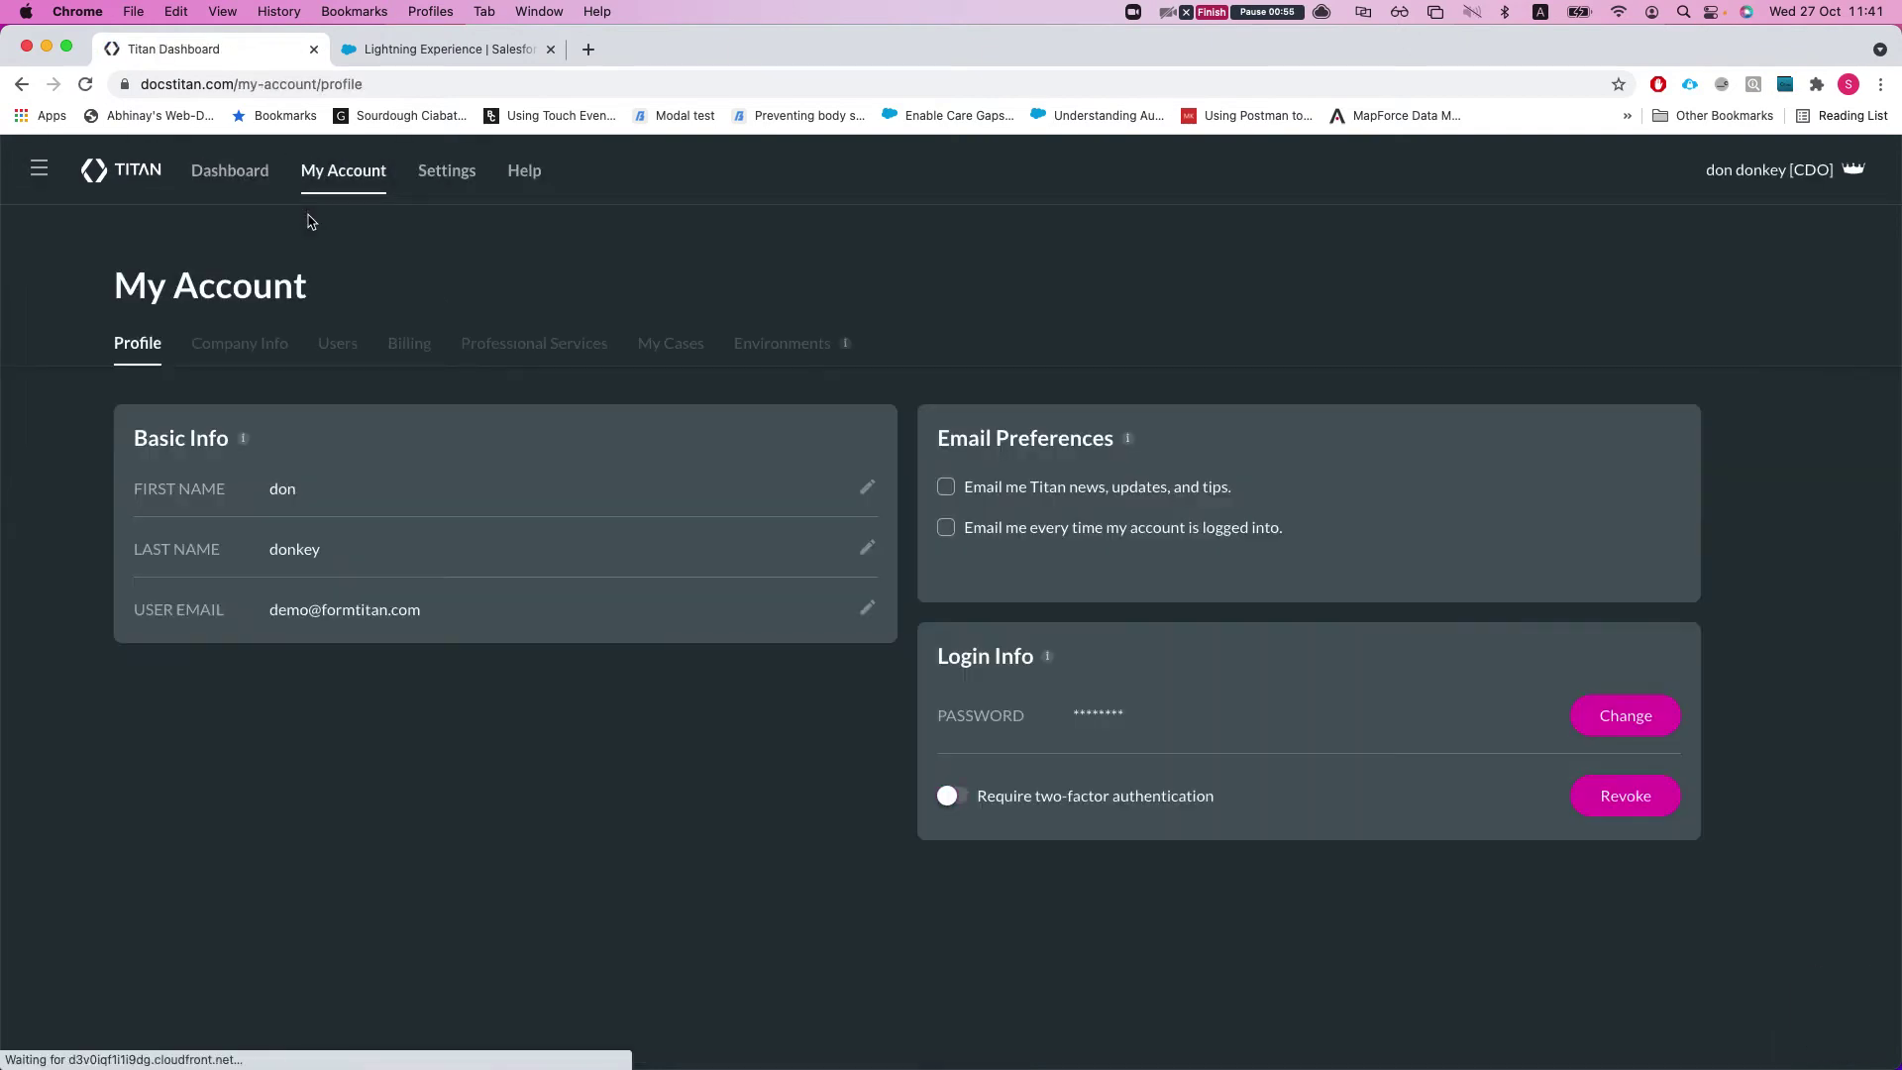
{"action": "left_click", "coordinate": [348, 342]}
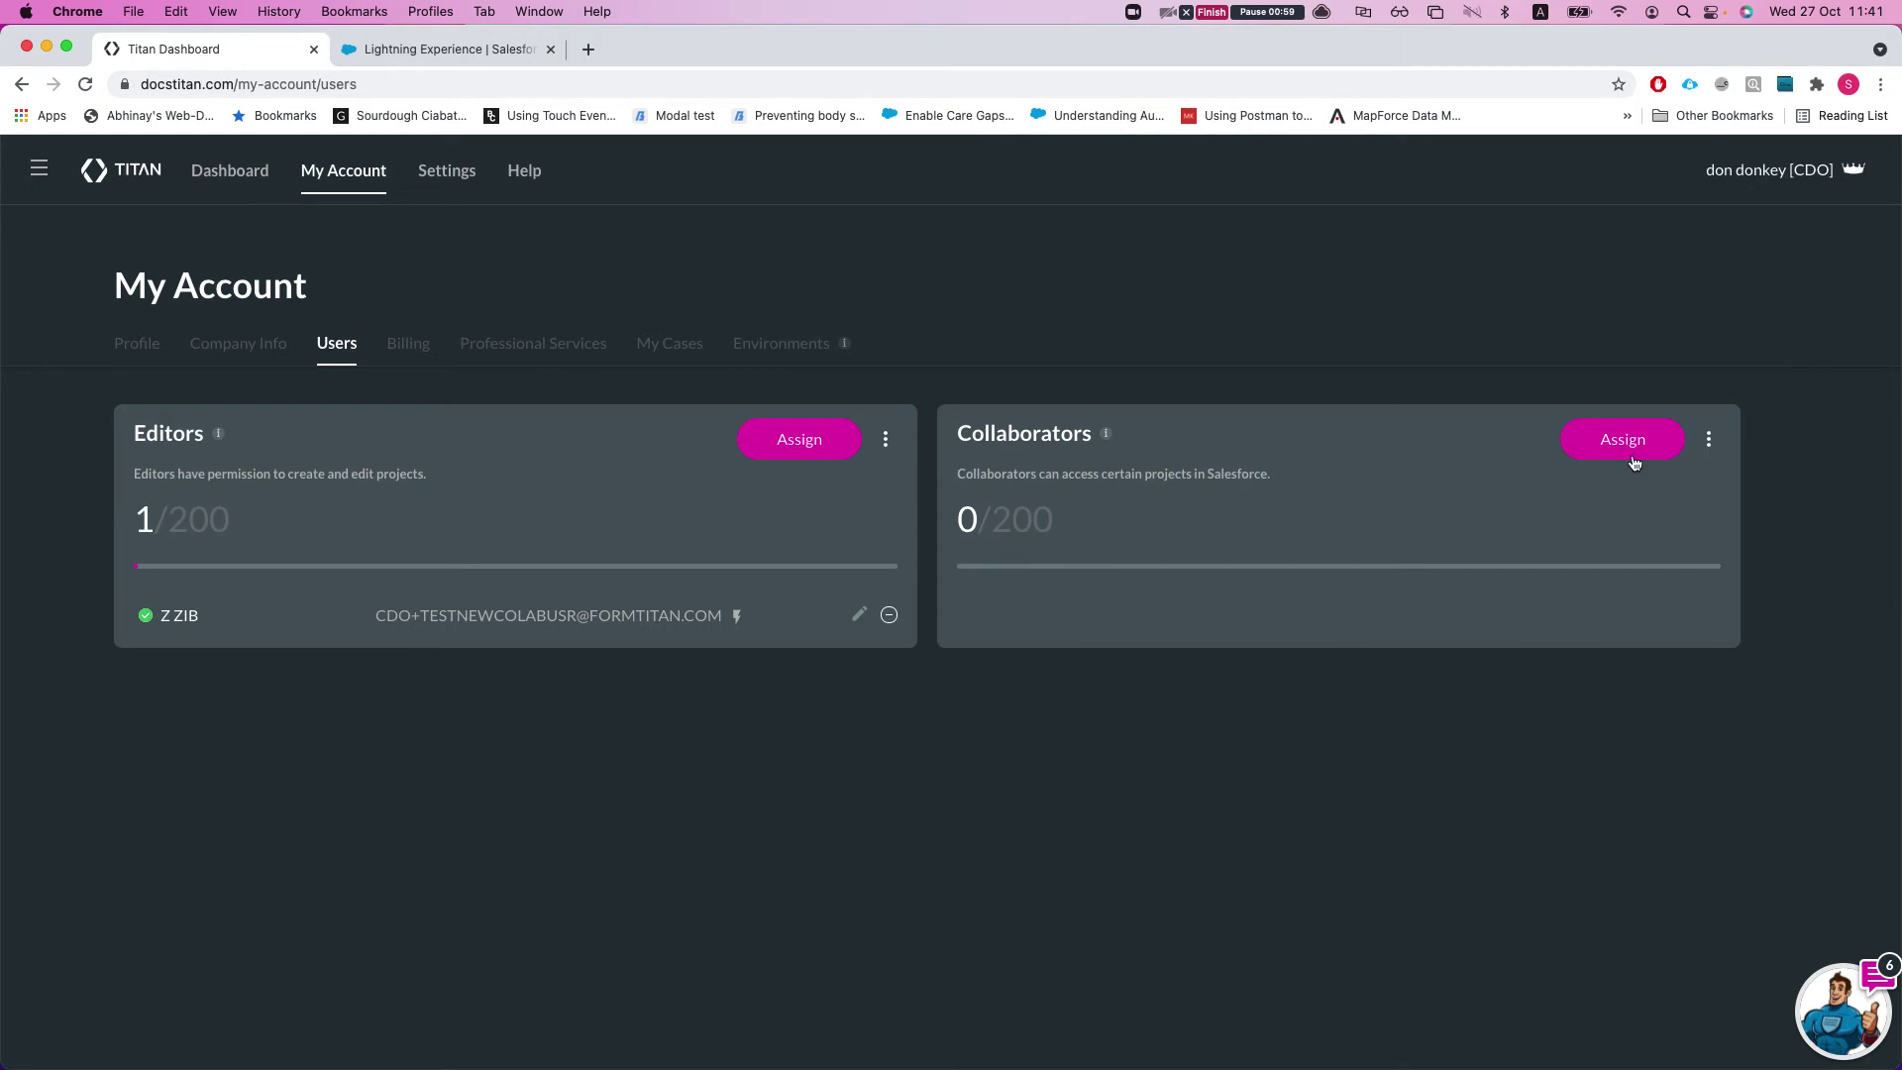
{"action": "left_click", "coordinate": [1625, 448]}
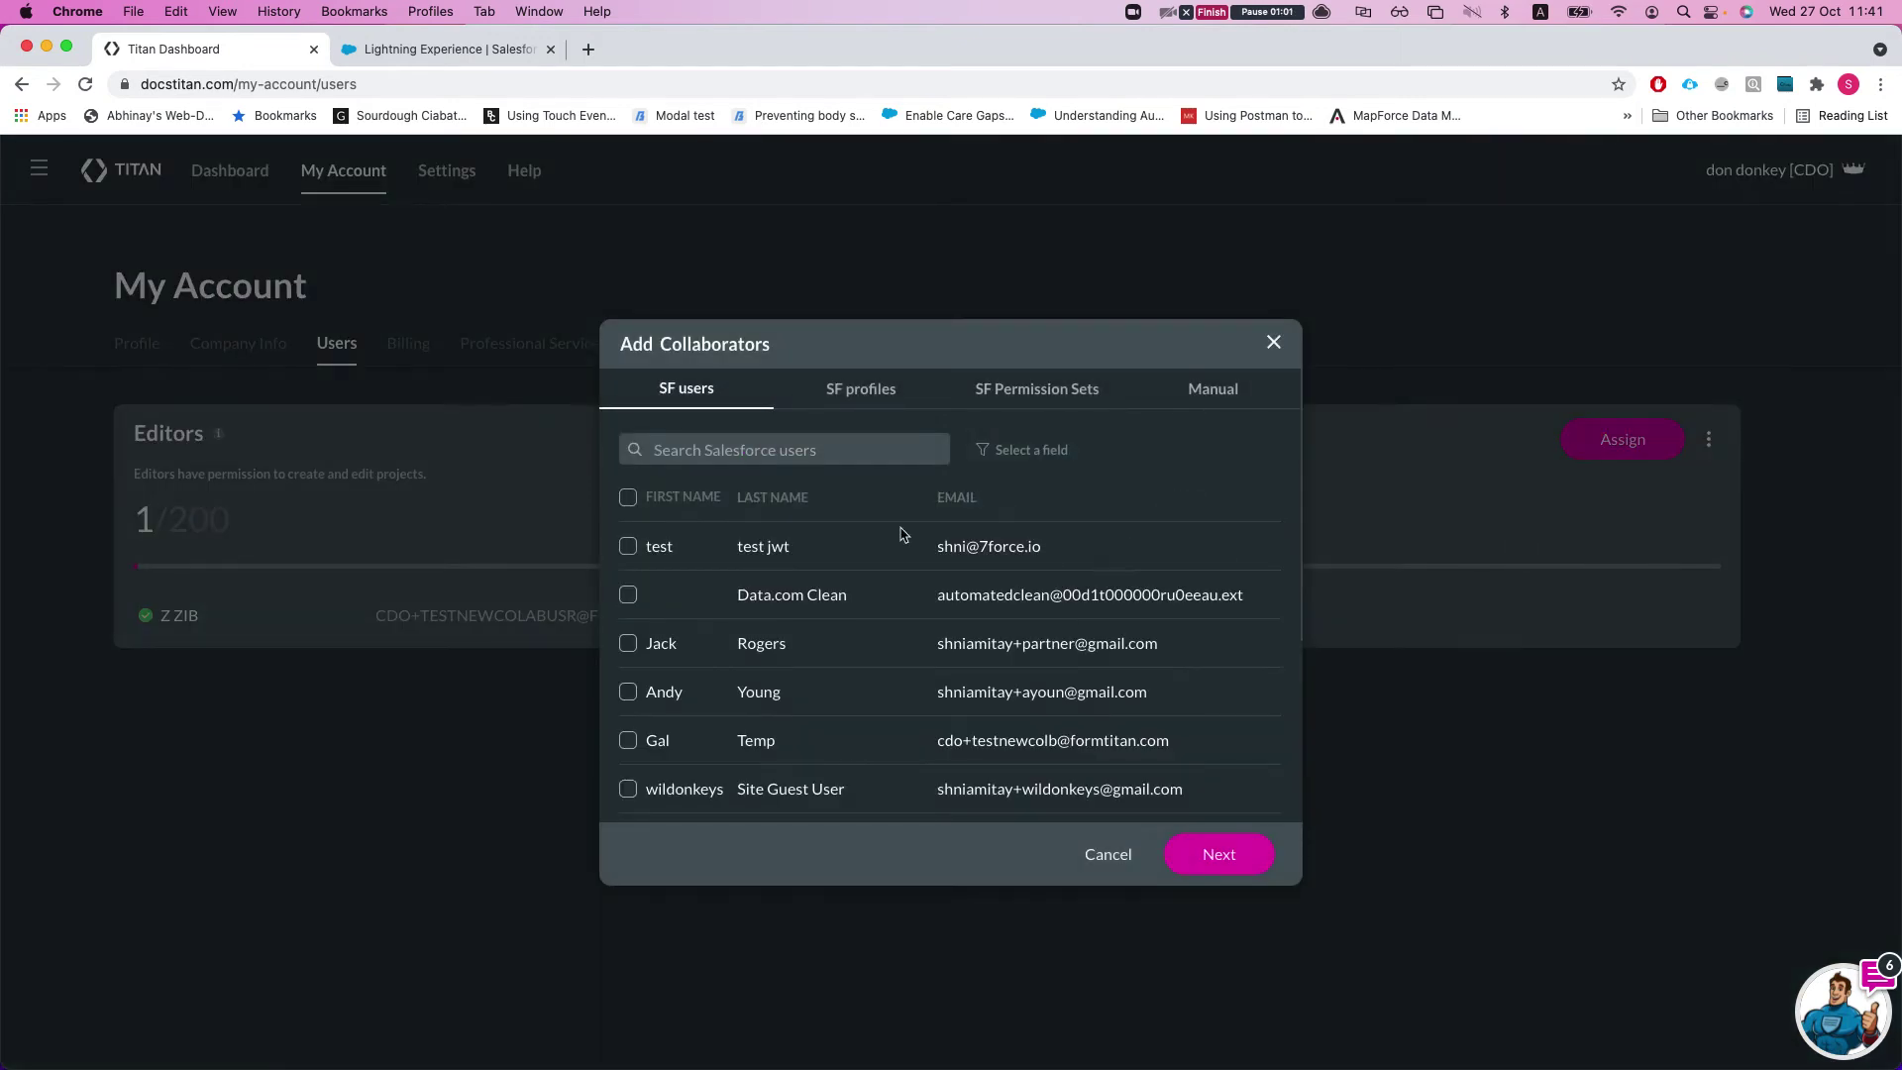
{"action": "scroll", "coordinate": [876, 569], "scroll_direction": "down", "scroll_amount": 3}
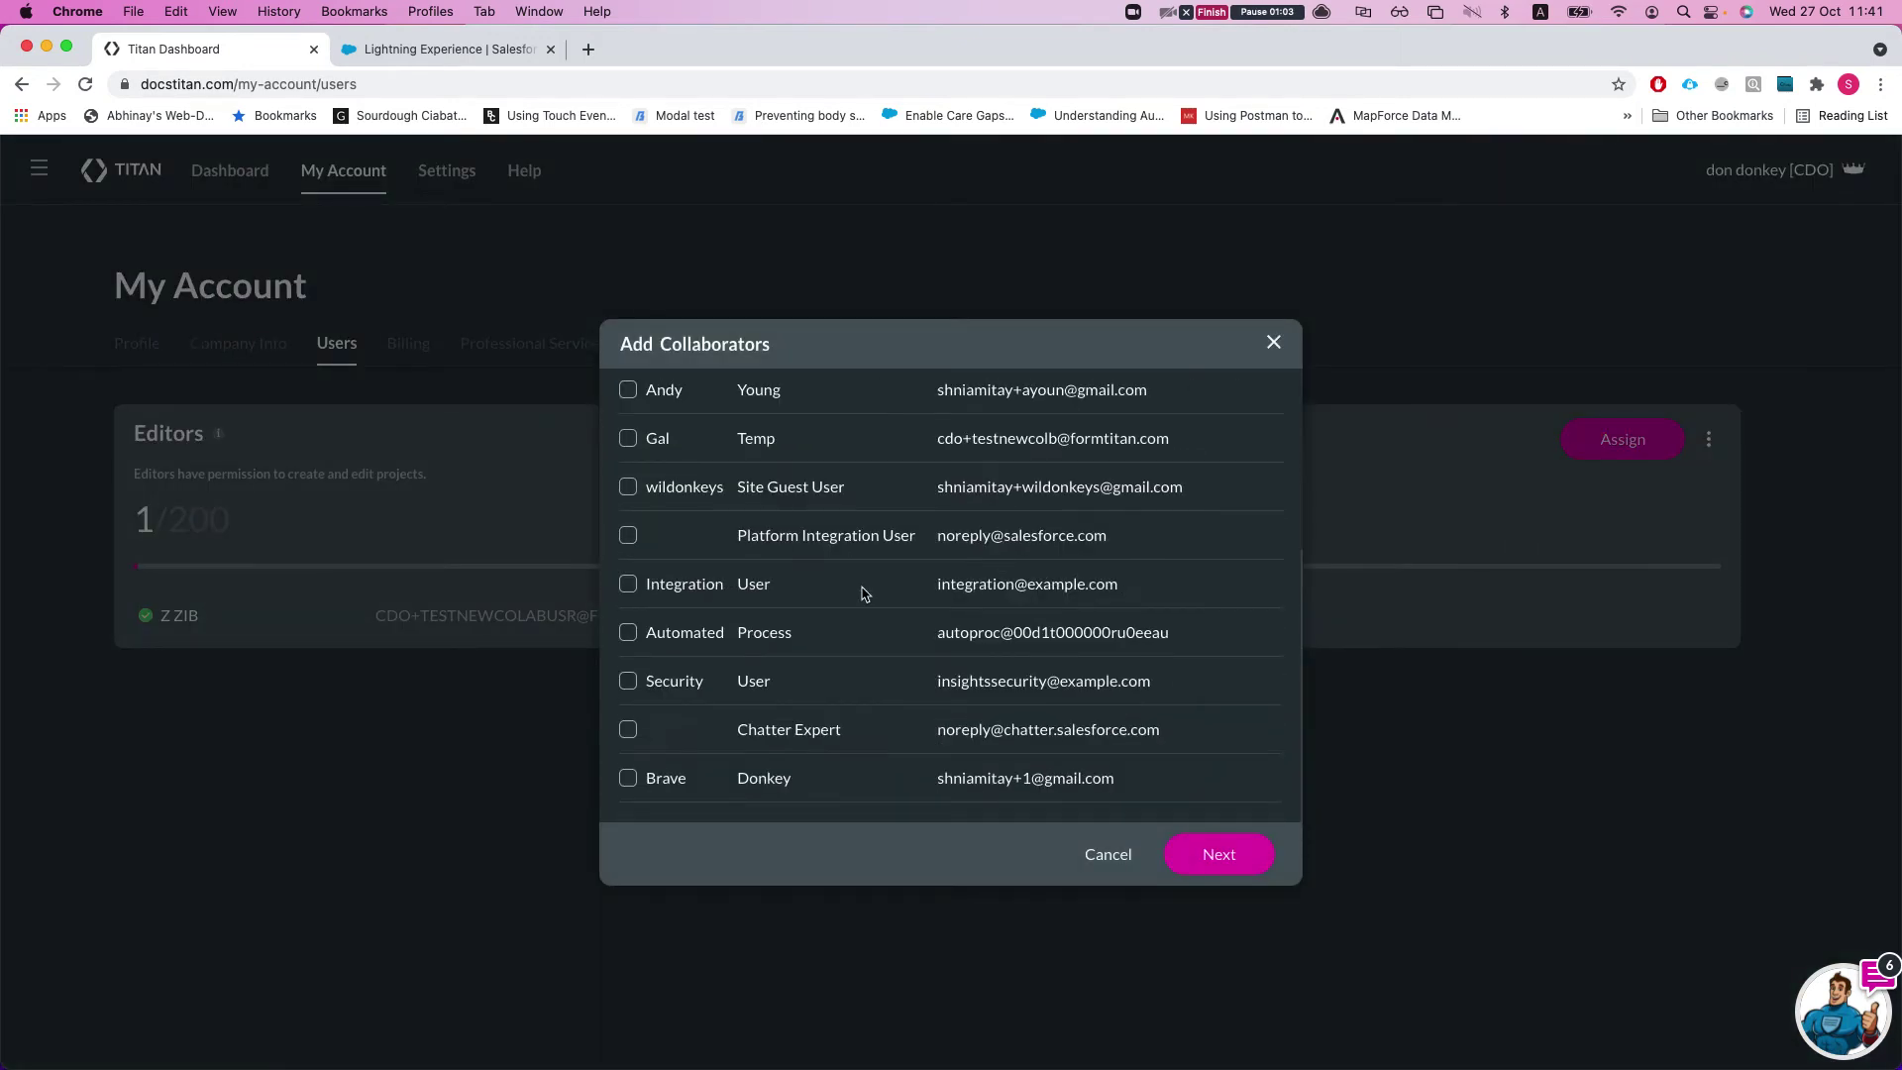
{"action": "left_click", "coordinate": [629, 781]}
{"action": "left_click", "coordinate": [1228, 854]}
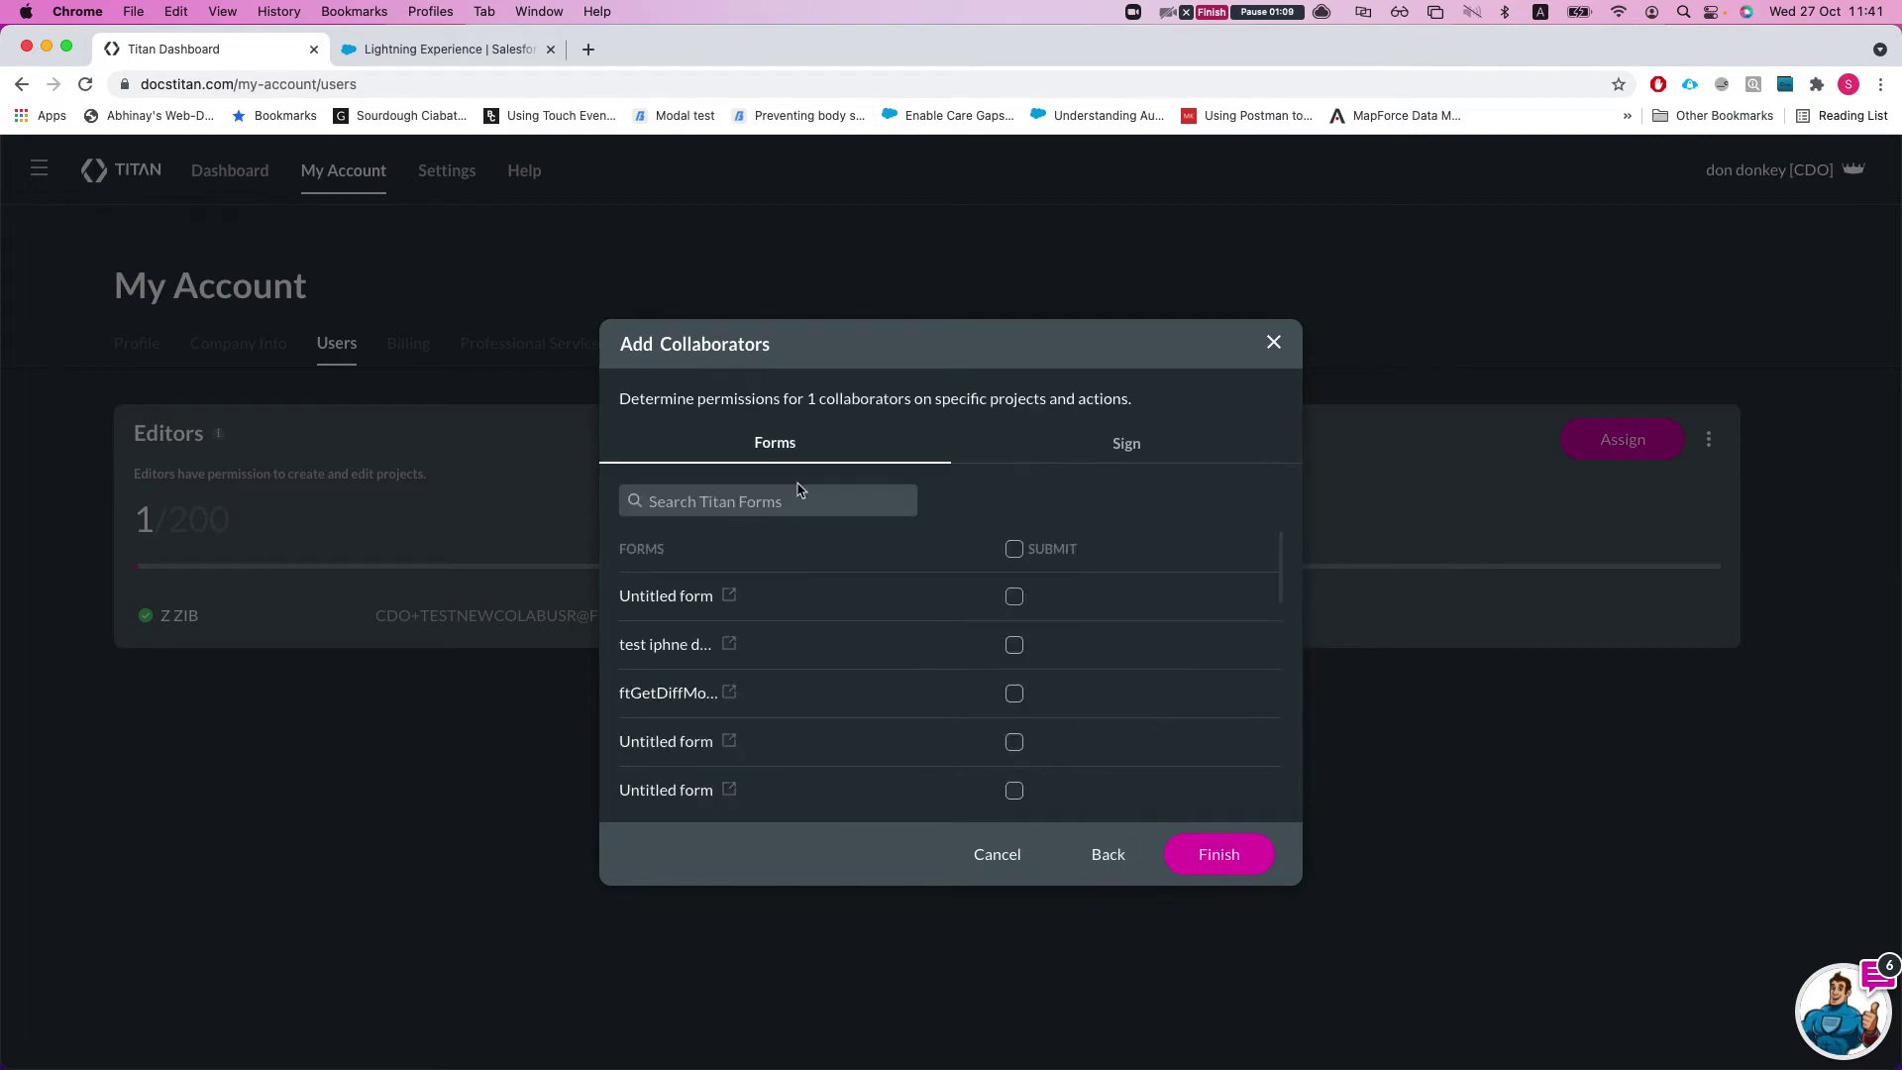
{"action": "left_click", "coordinate": [1013, 551]}
{"action": "left_click", "coordinate": [1224, 864]}
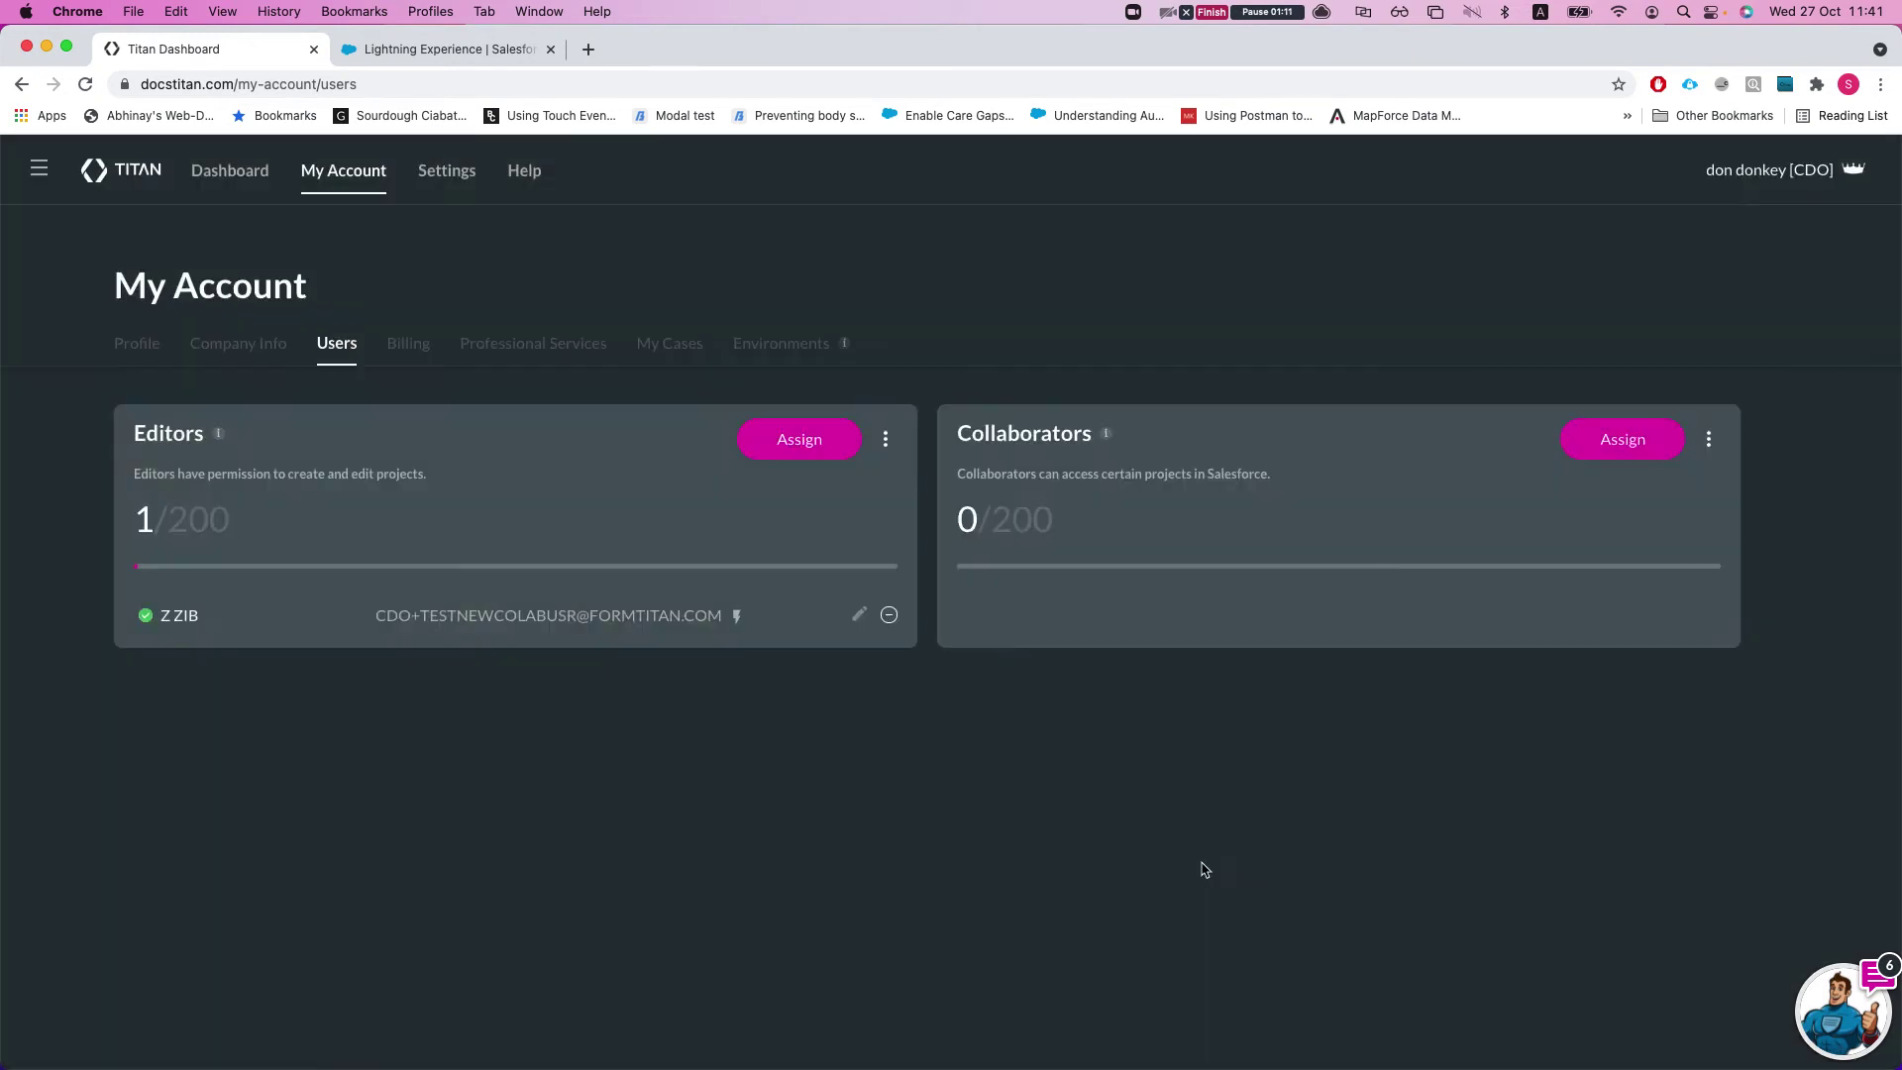
Step: Return to the Salesforce contact, close the previous document window and rerun FT Generate Document to check the new collaborator's templates
{"action": "left_click", "coordinate": [446, 50]}
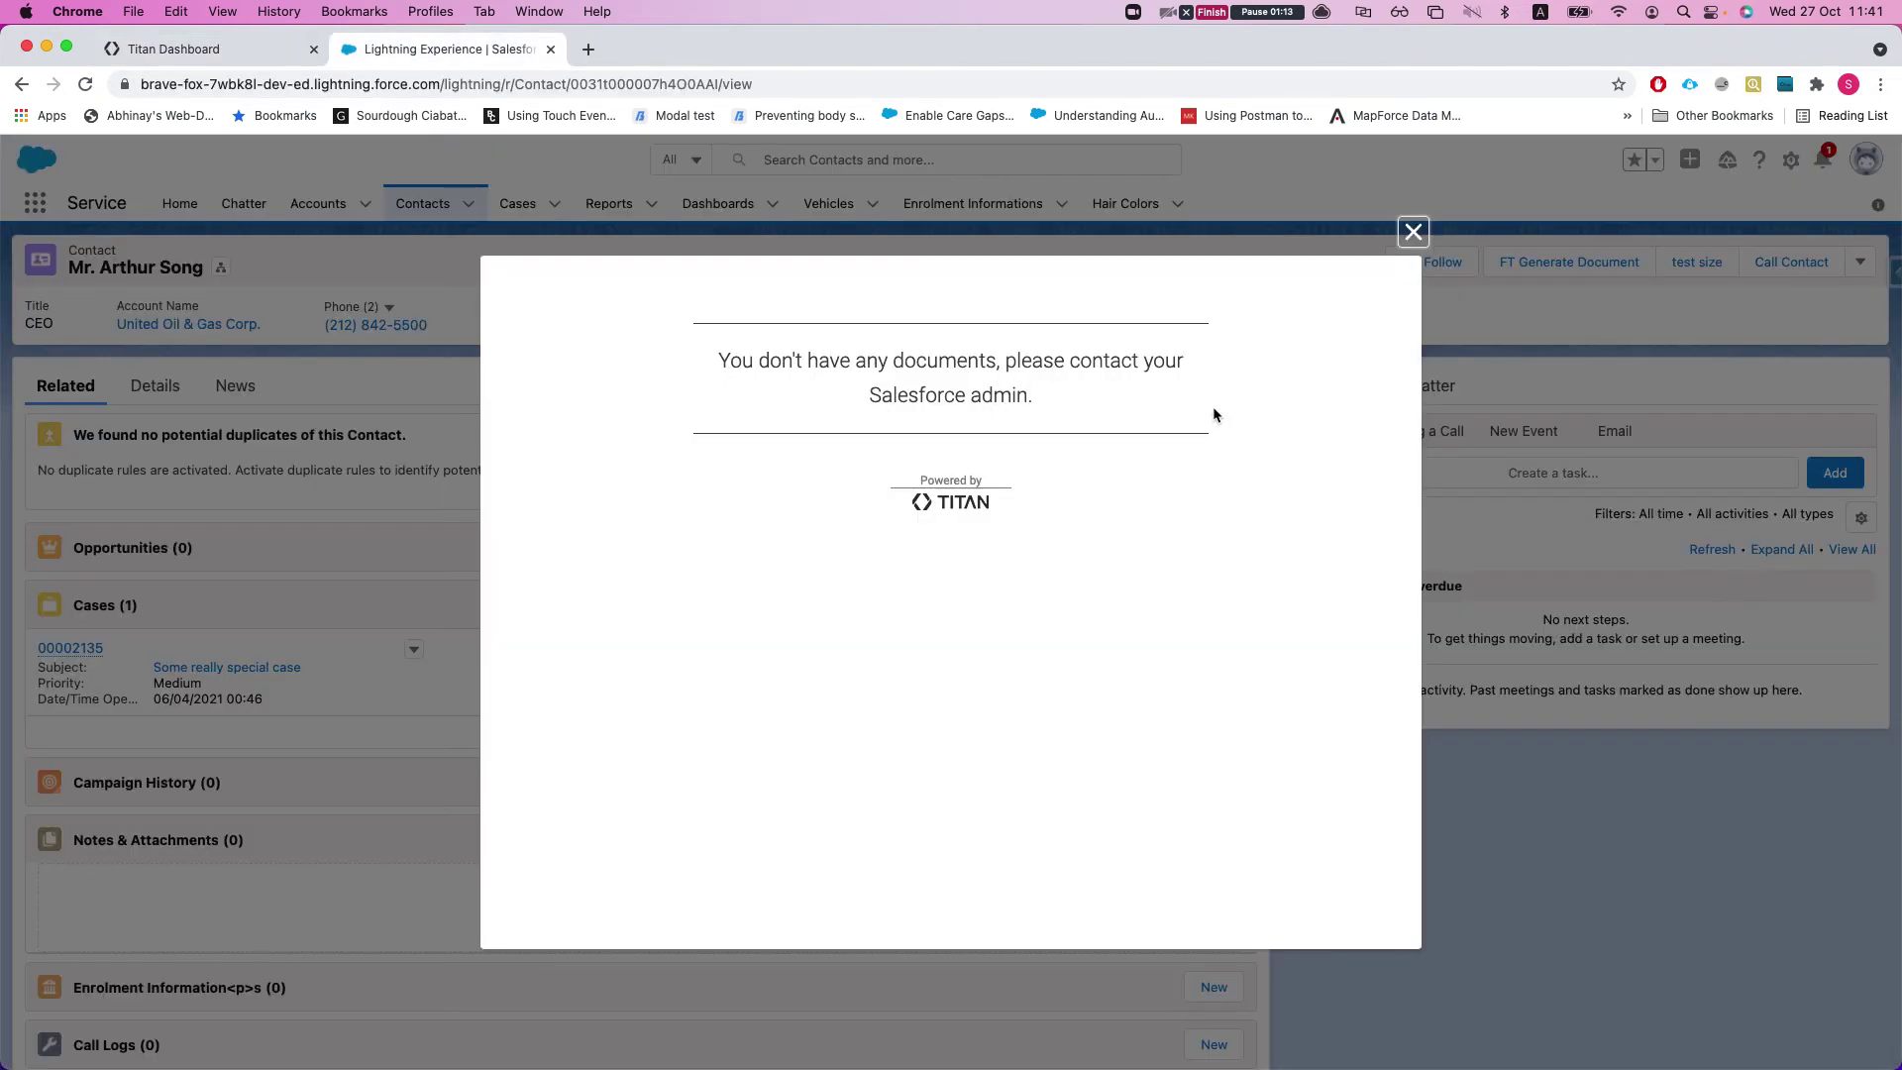
{"action": "left_click", "coordinate": [1414, 231]}
{"action": "left_click", "coordinate": [1569, 262]}
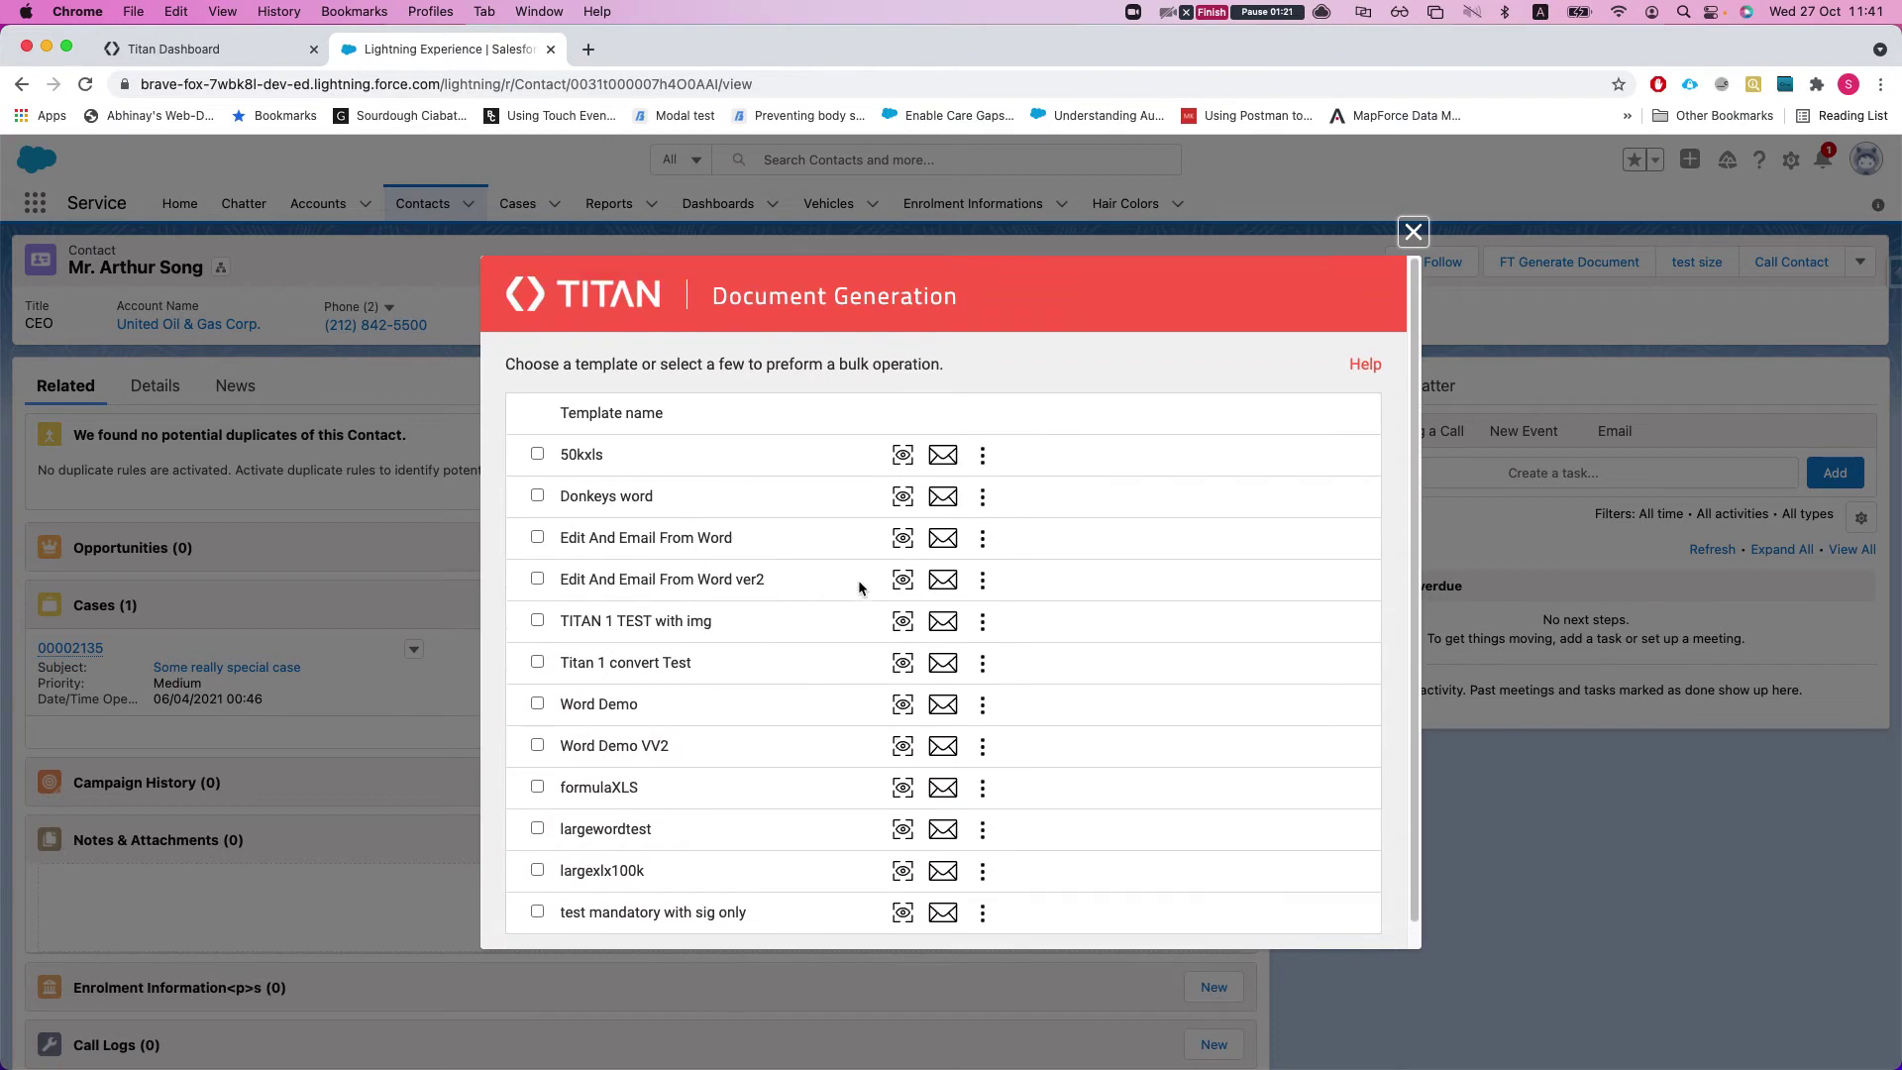
Step: Switch back to Titan and remove the assigned collaborator from the account users
{"action": "left_click", "coordinate": [264, 52]}
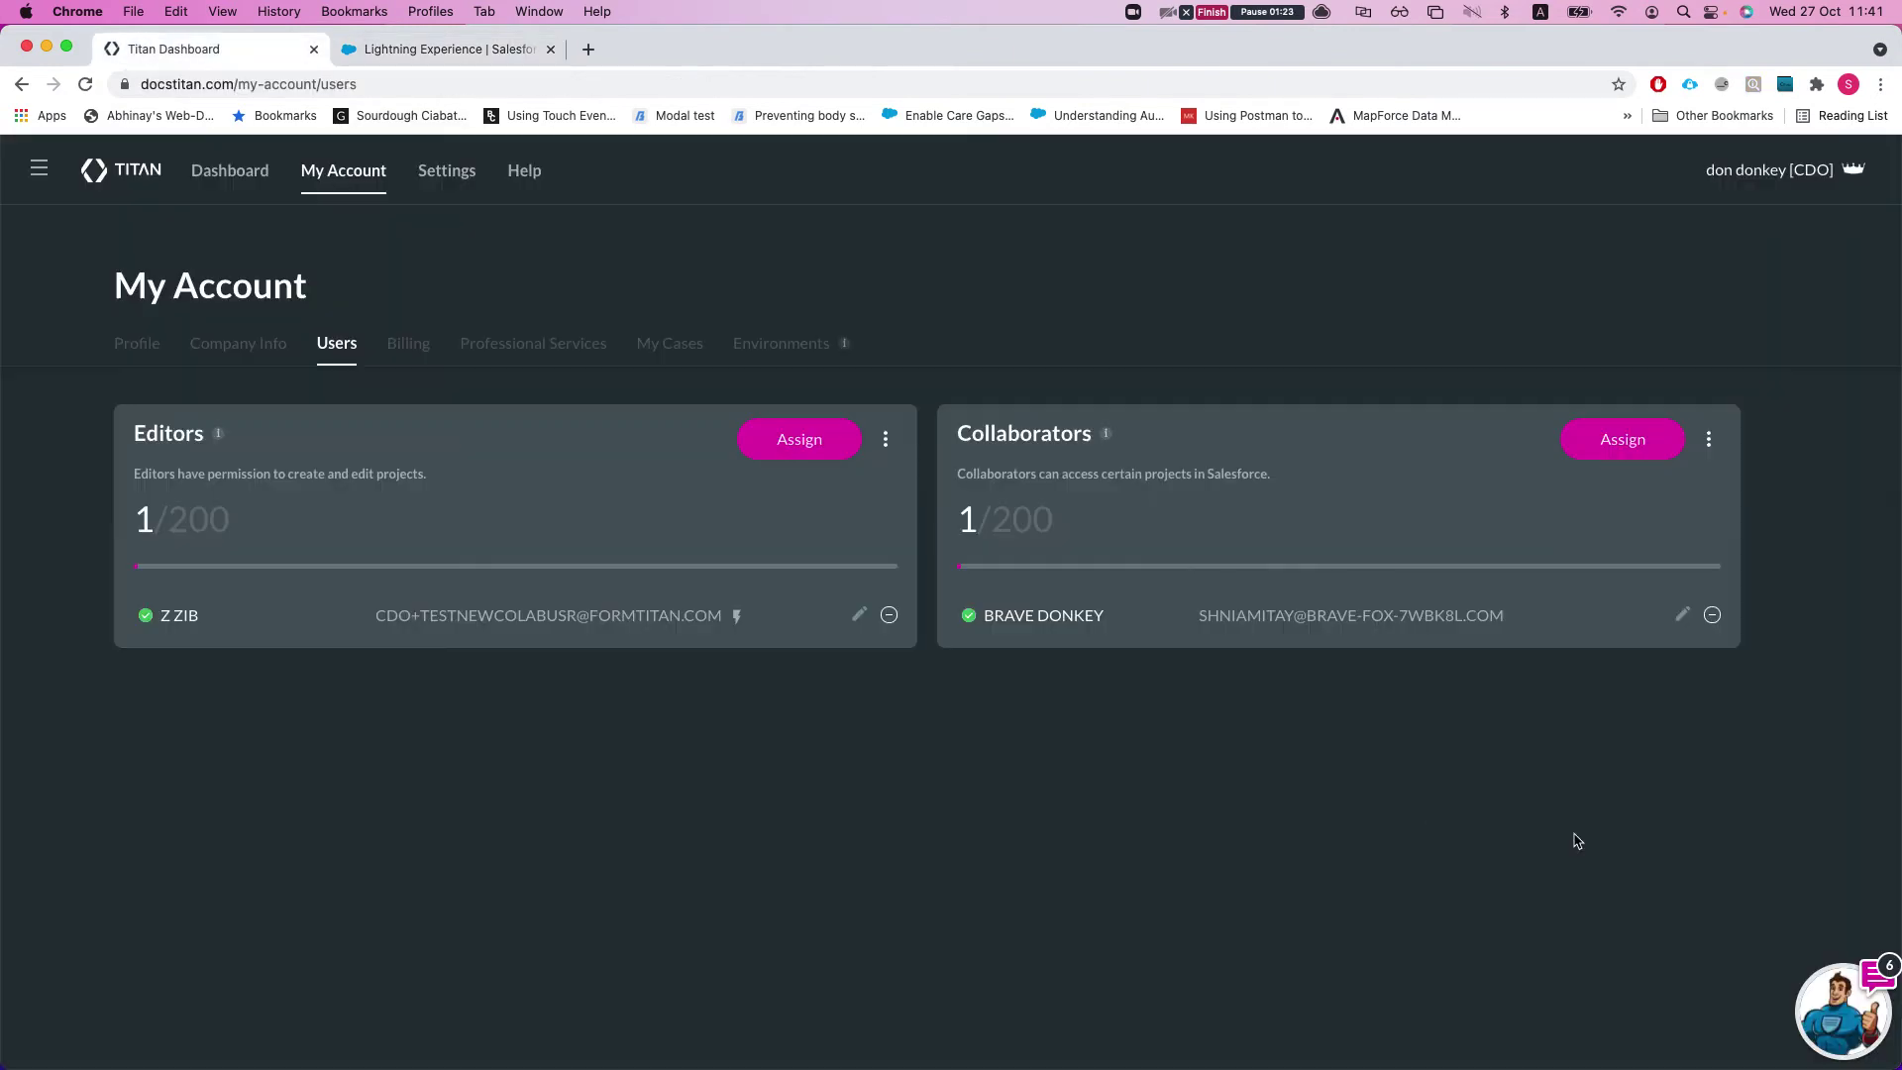
{"action": "left_click", "coordinate": [1713, 615]}
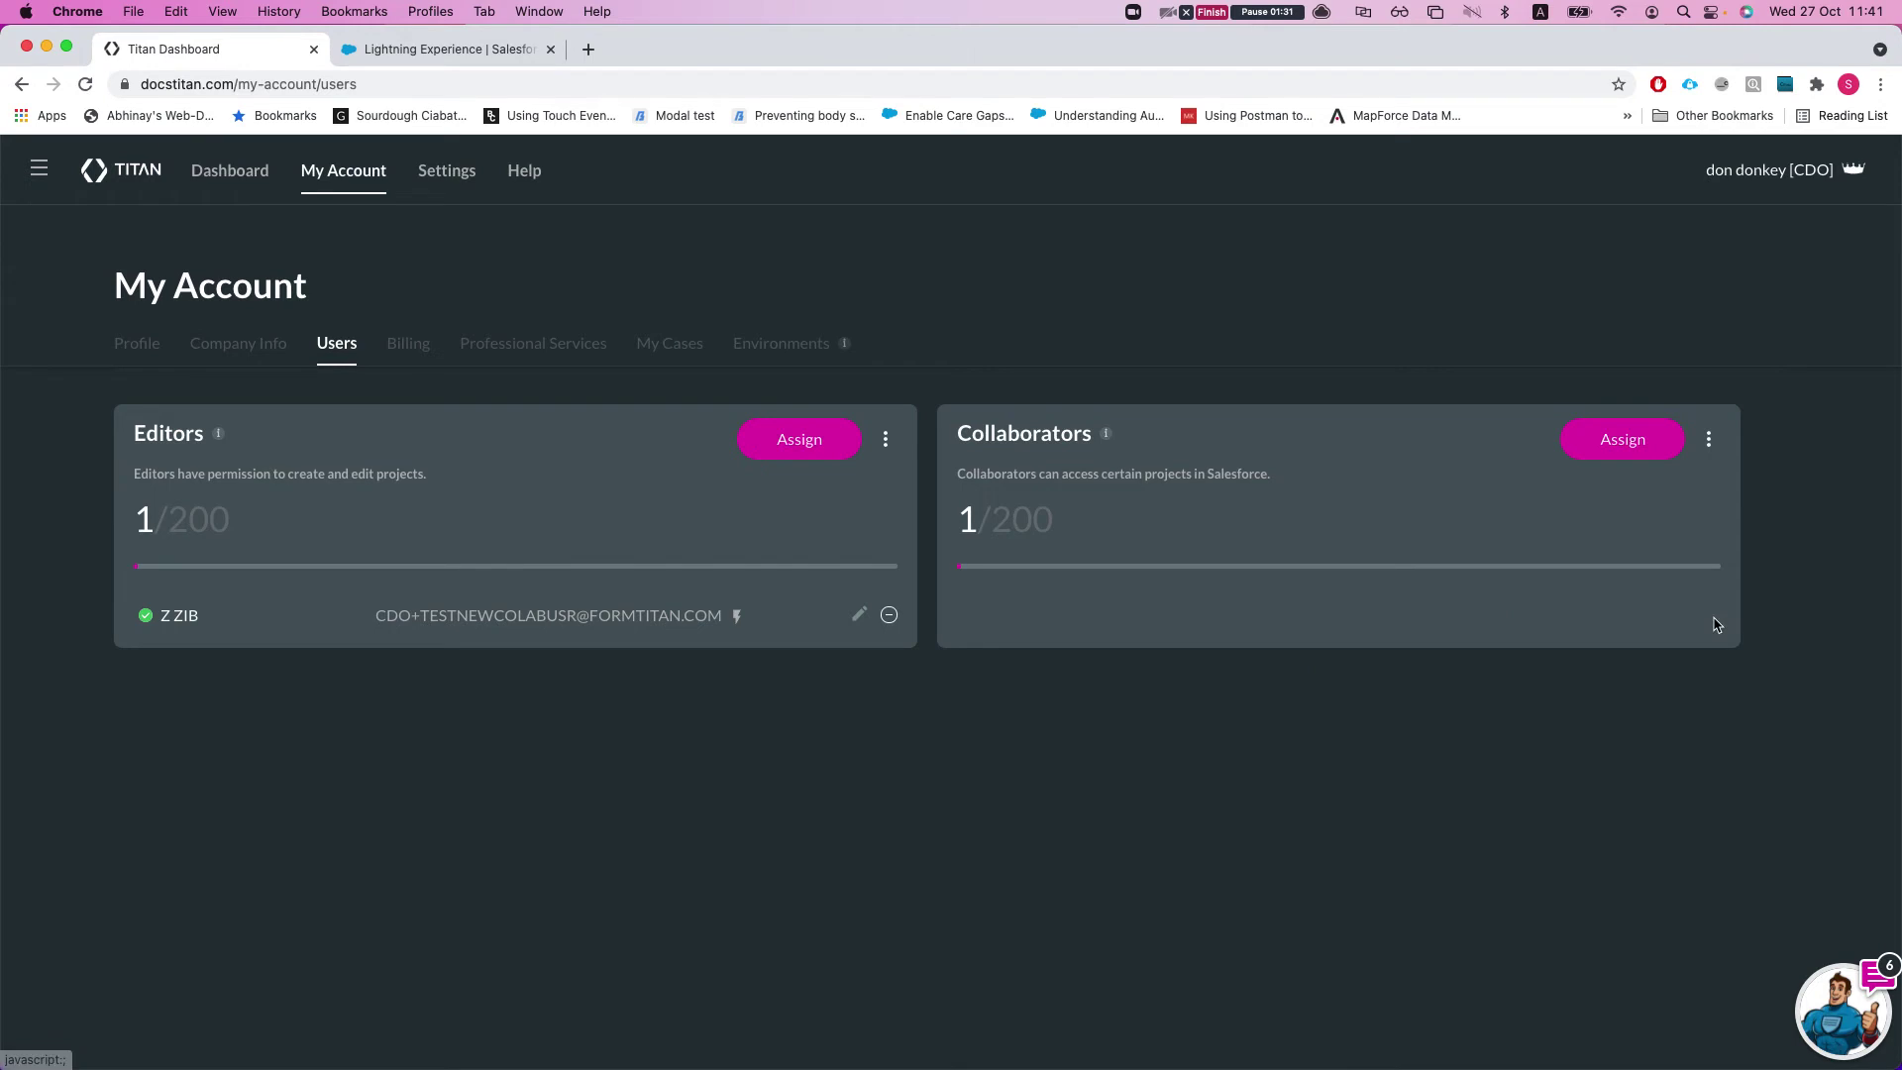
Step: Review the Salesforce profiles that can be assigned as Titan collaborators, and close the assignment without adding any
{"action": "left_click", "coordinate": [1640, 445]}
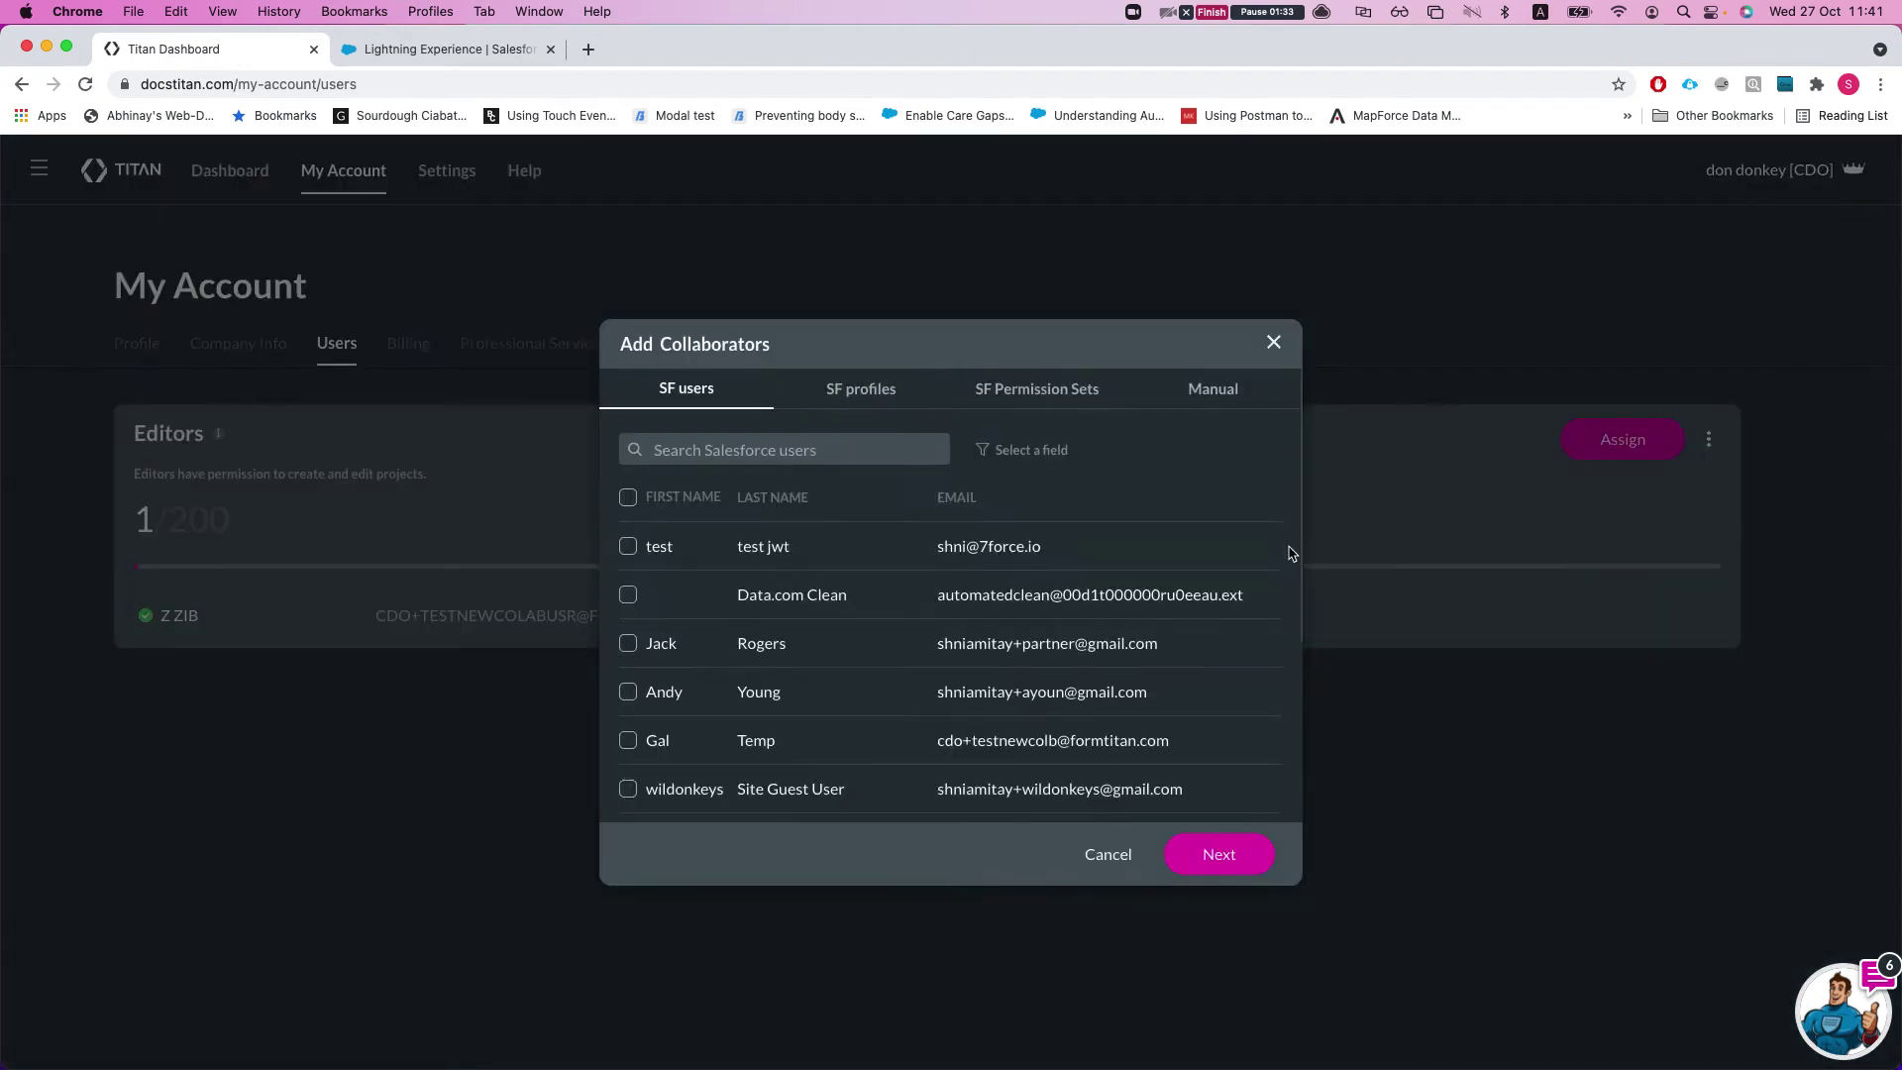
{"action": "left_click", "coordinate": [891, 391]}
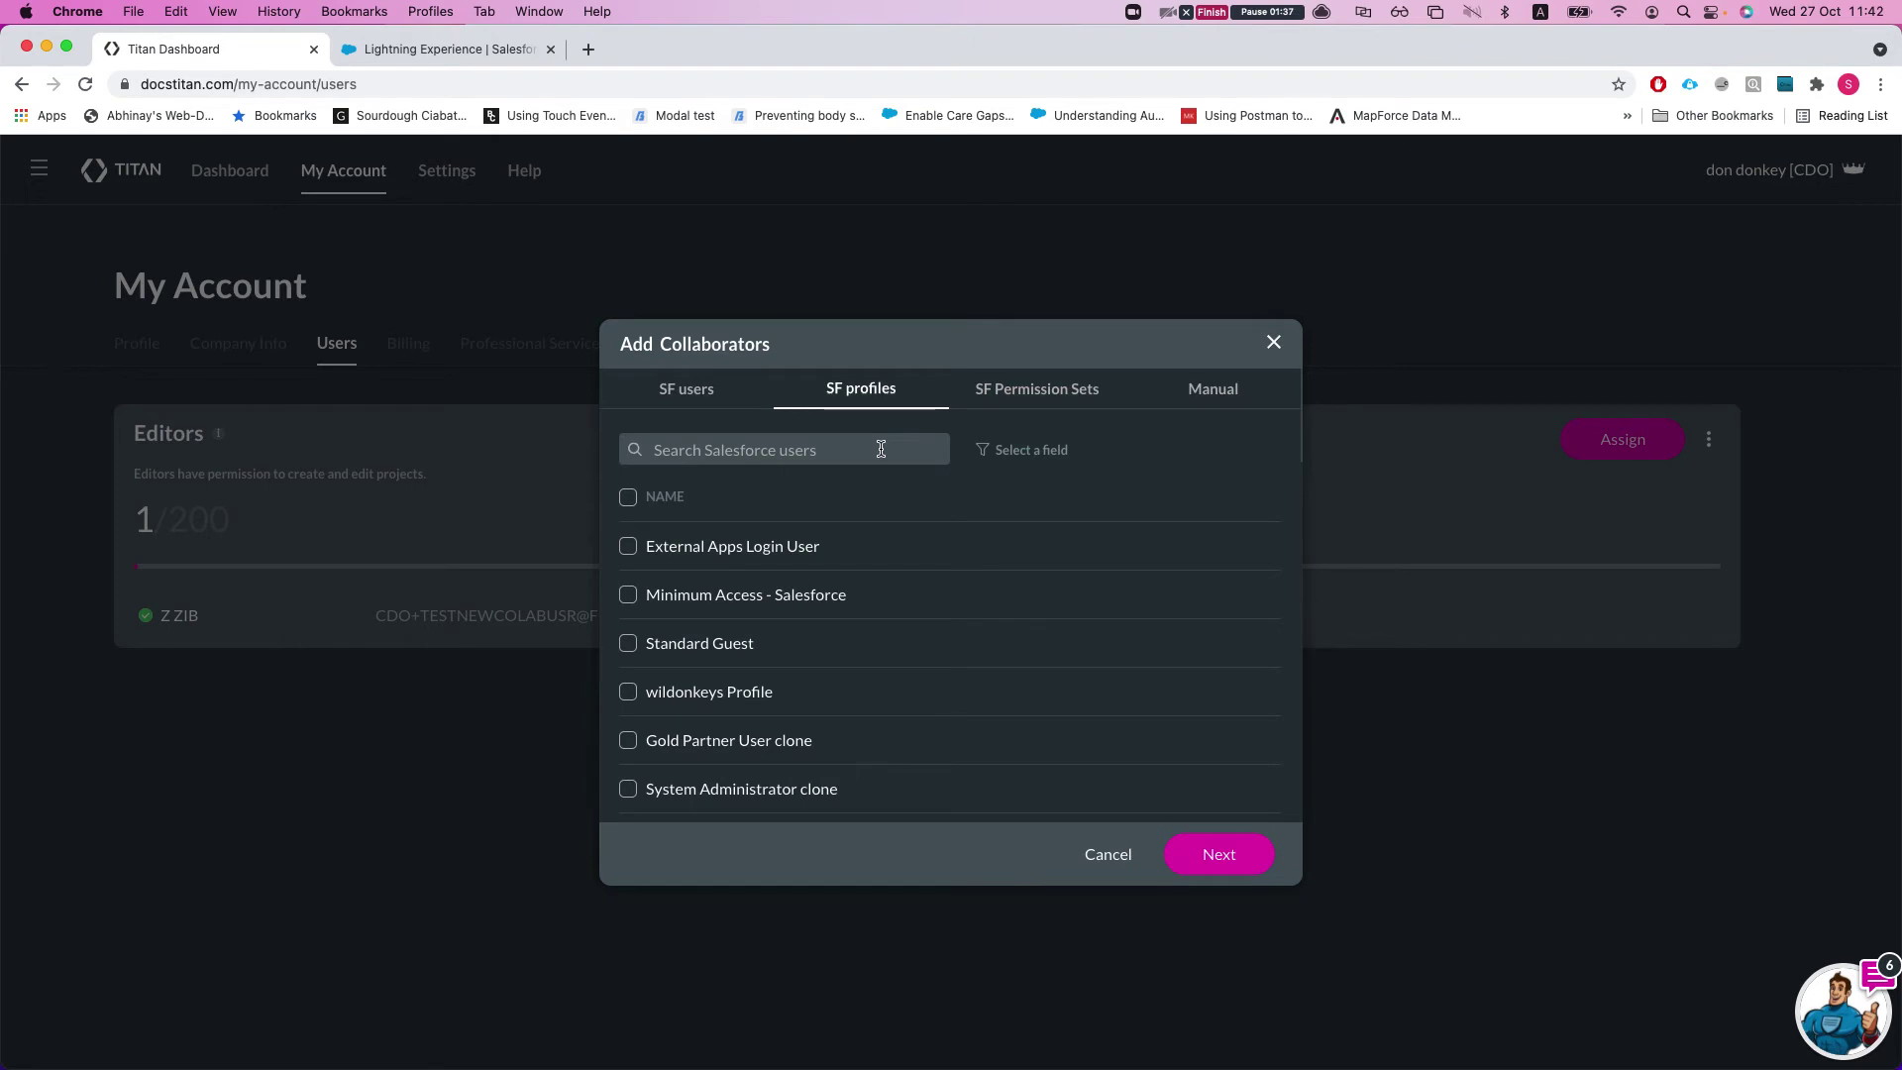
{"action": "scroll", "coordinate": [1010, 797], "scroll_direction": "down", "scroll_amount": 8}
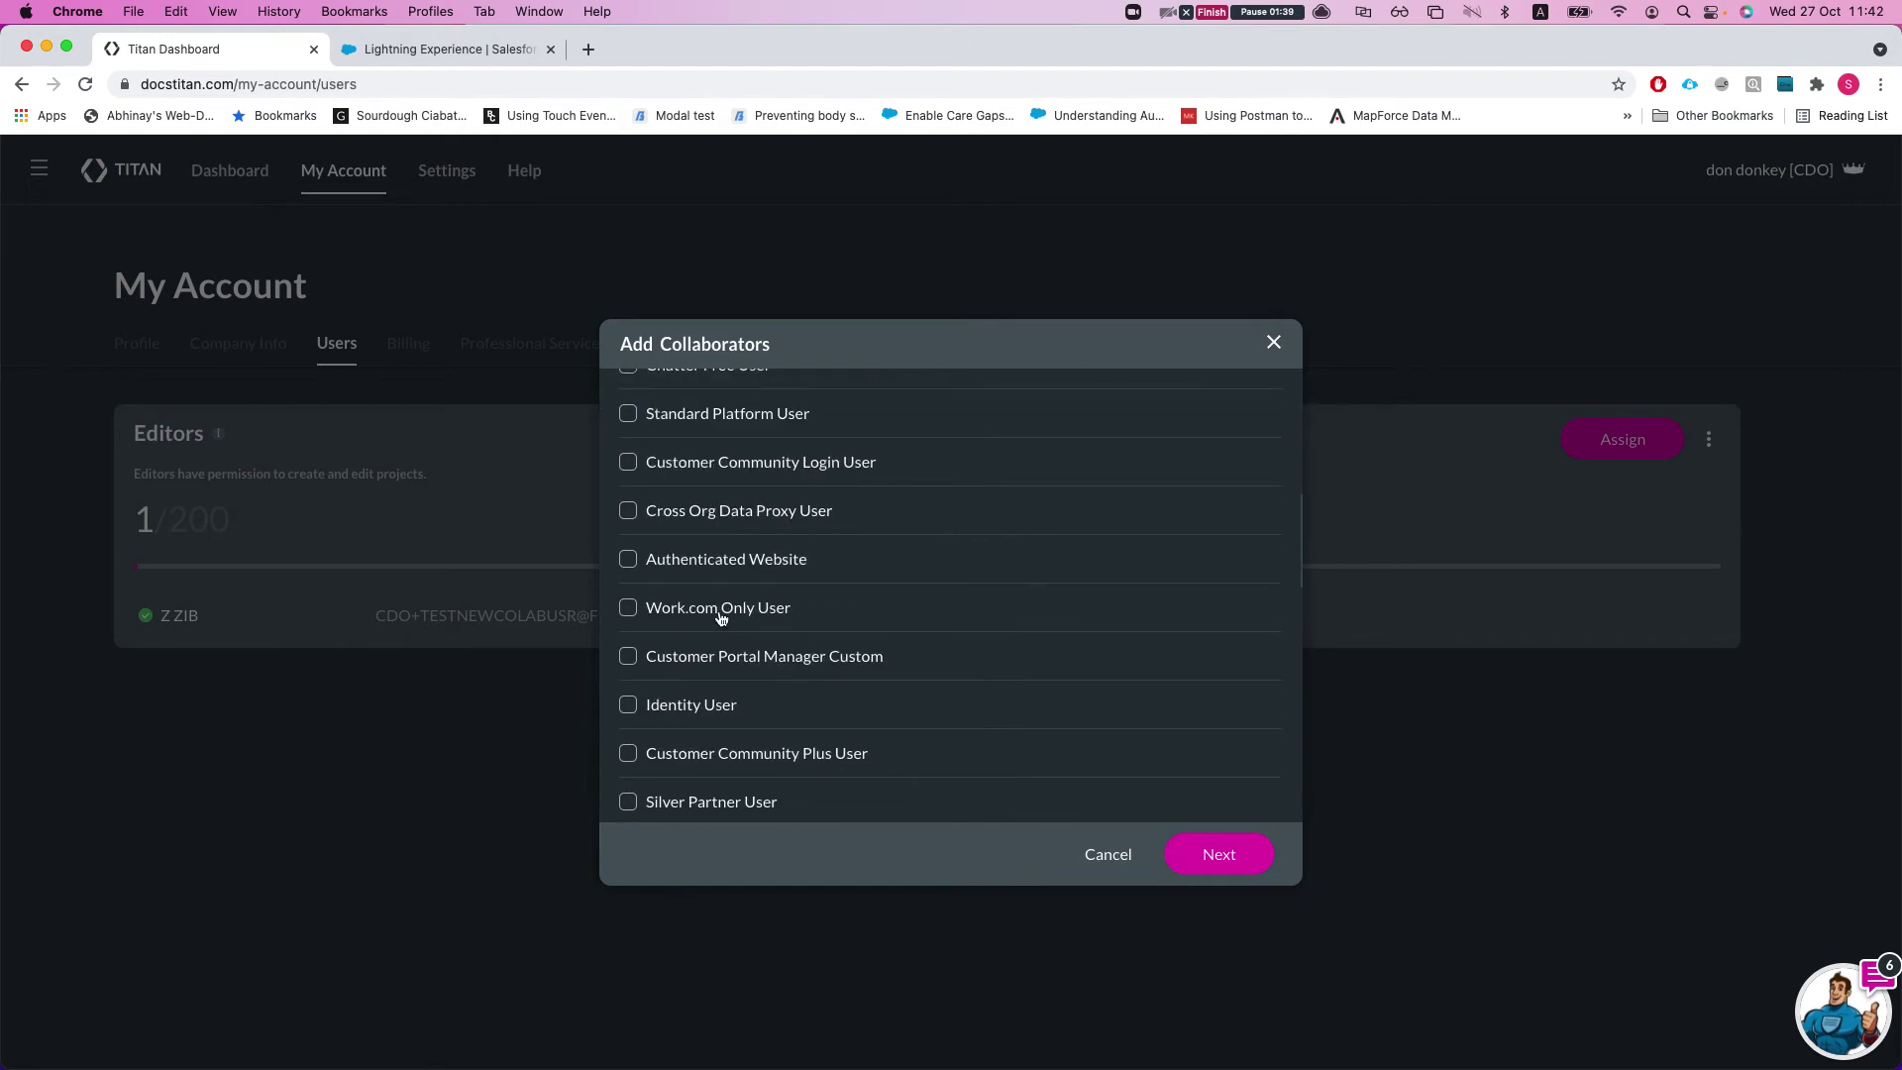
{"action": "scroll", "coordinate": [720, 618], "scroll_direction": "down", "scroll_amount": 5}
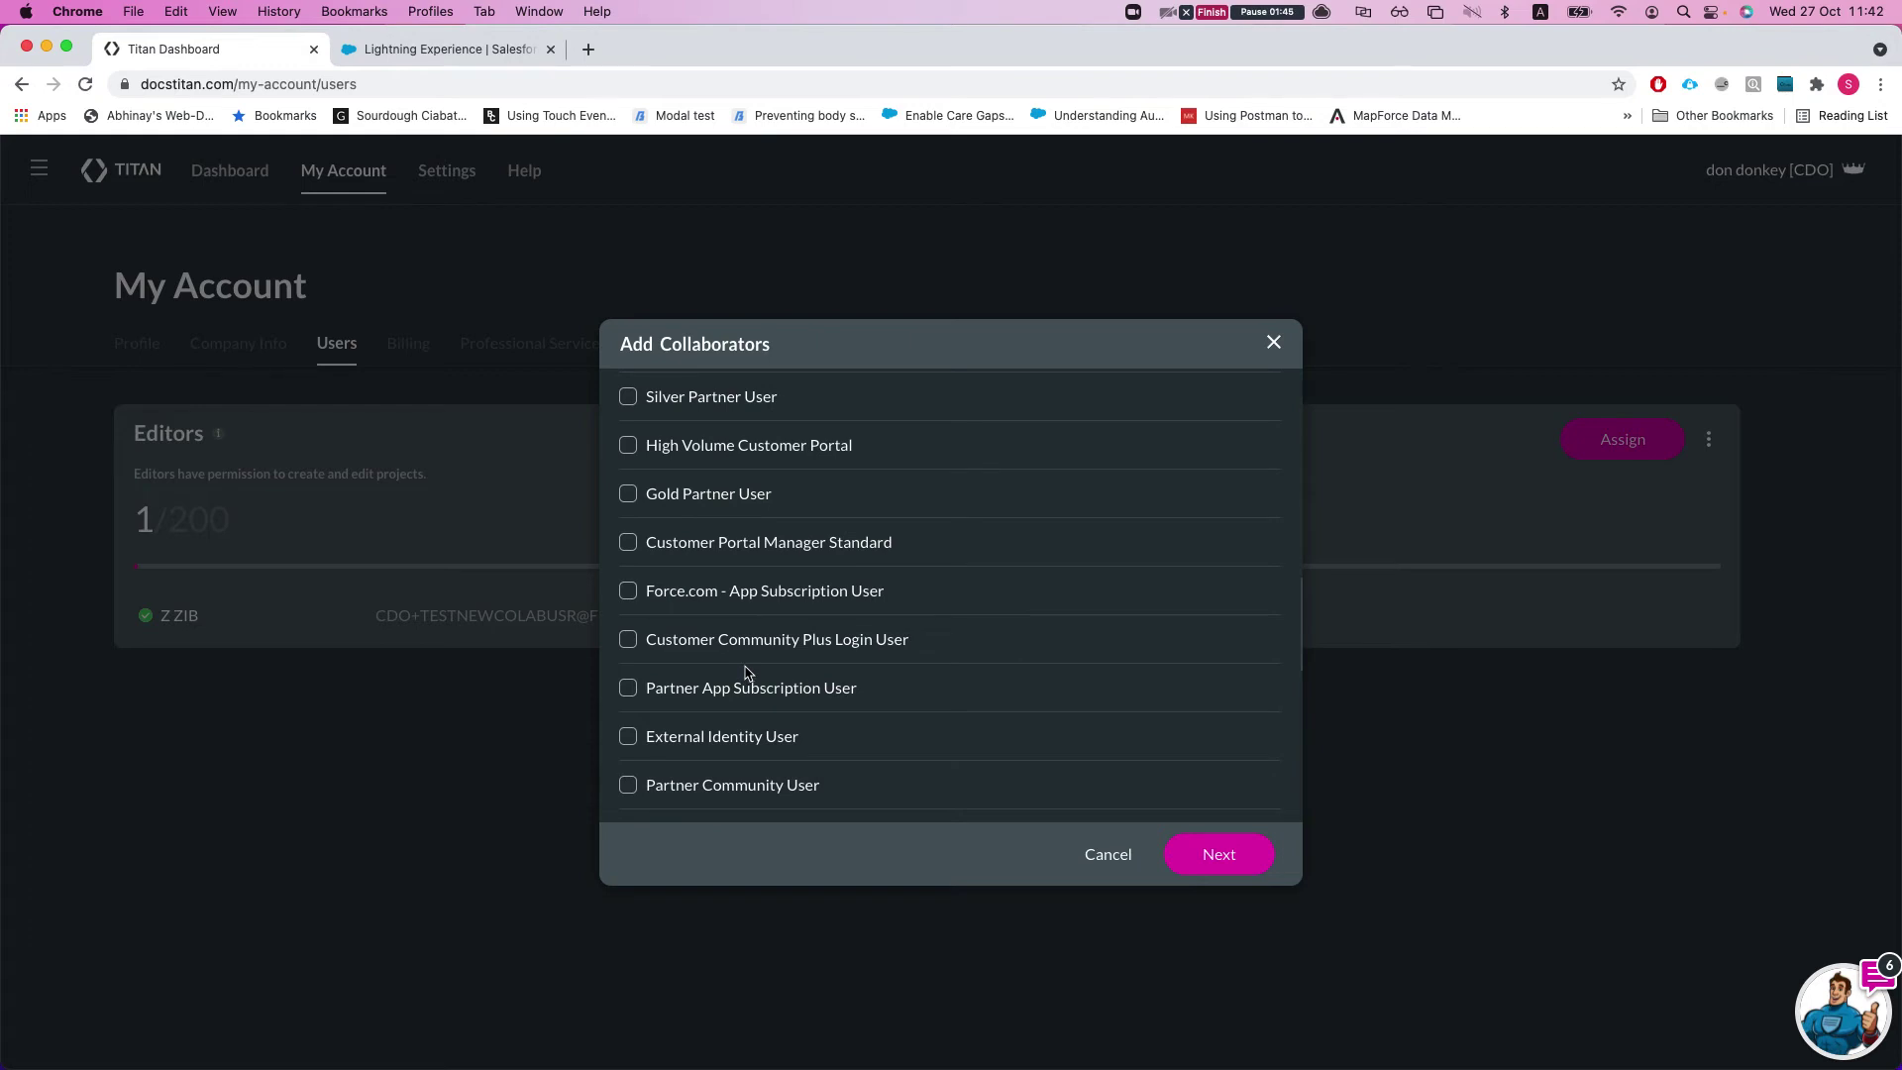
{"action": "left_click", "coordinate": [1278, 344]}
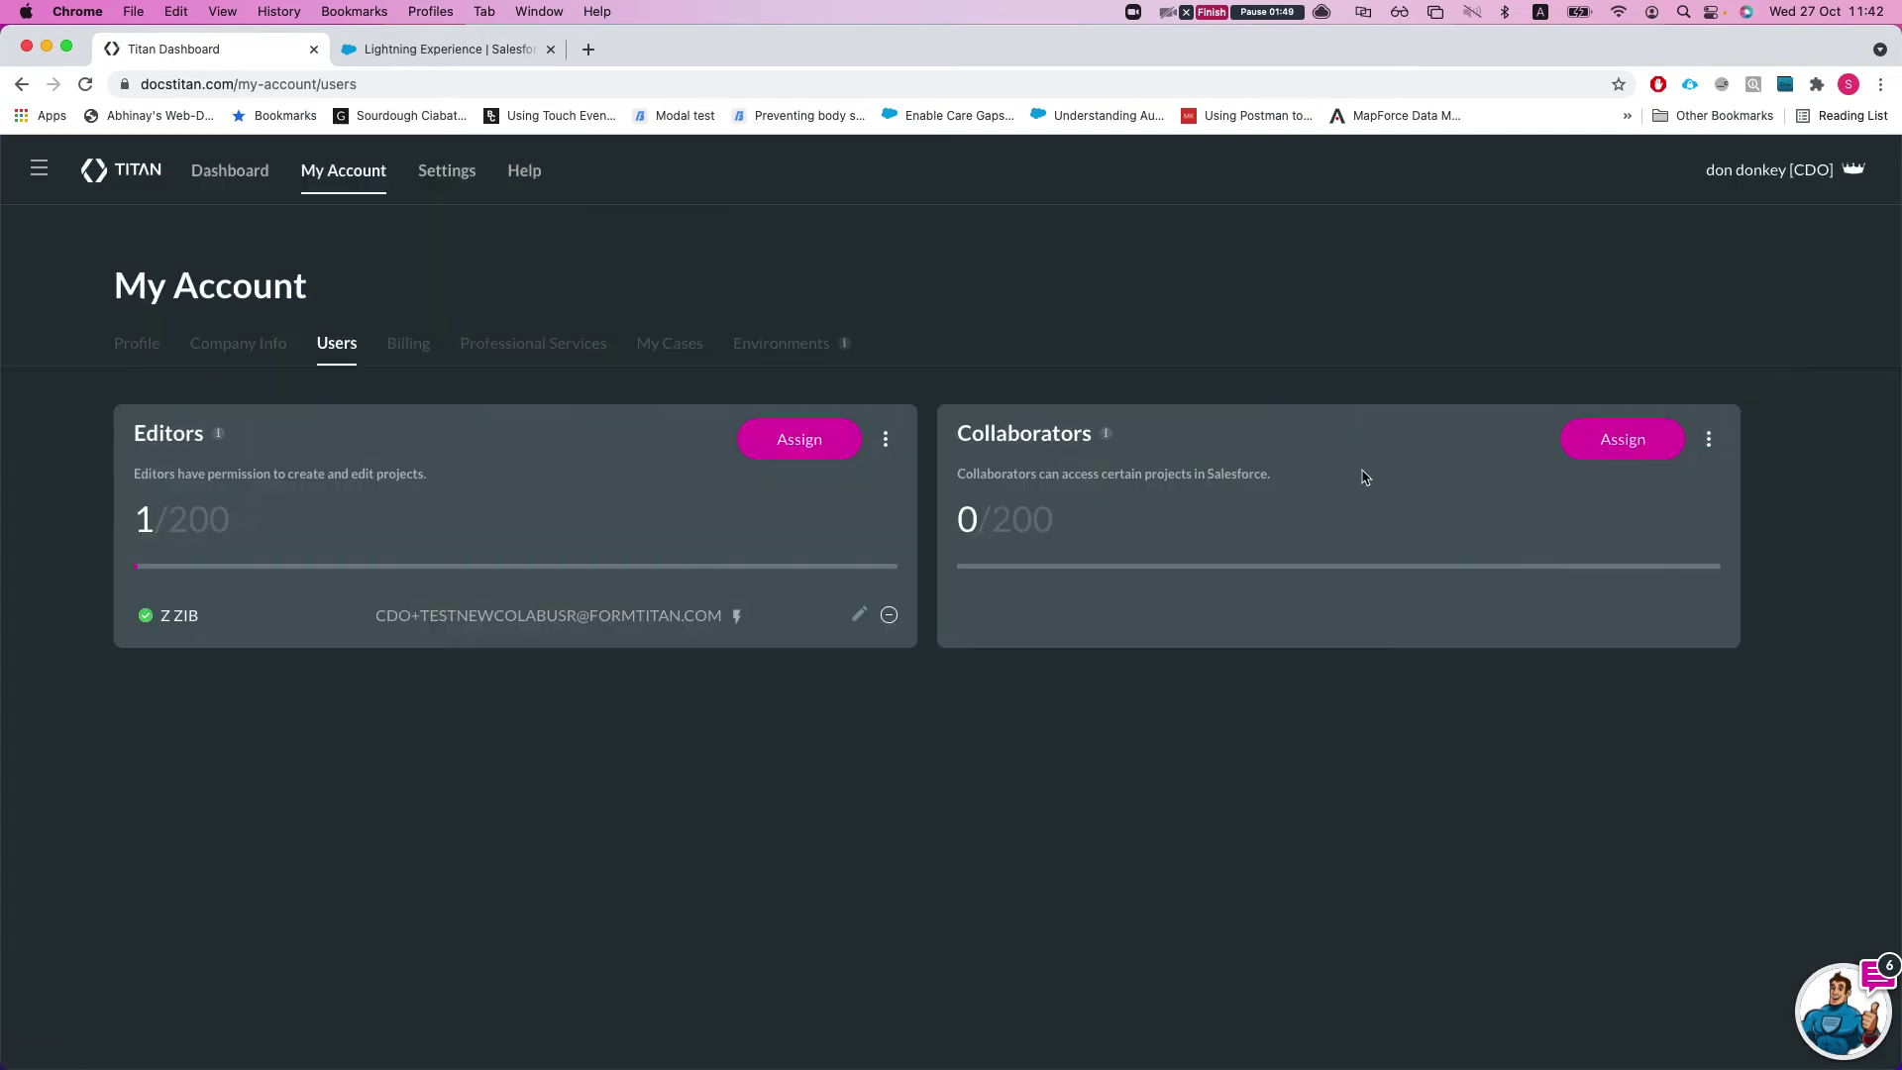
Step: Start a new collaborator assignment and look through the available Salesforce permission sets
{"action": "left_click", "coordinate": [1658, 442]}
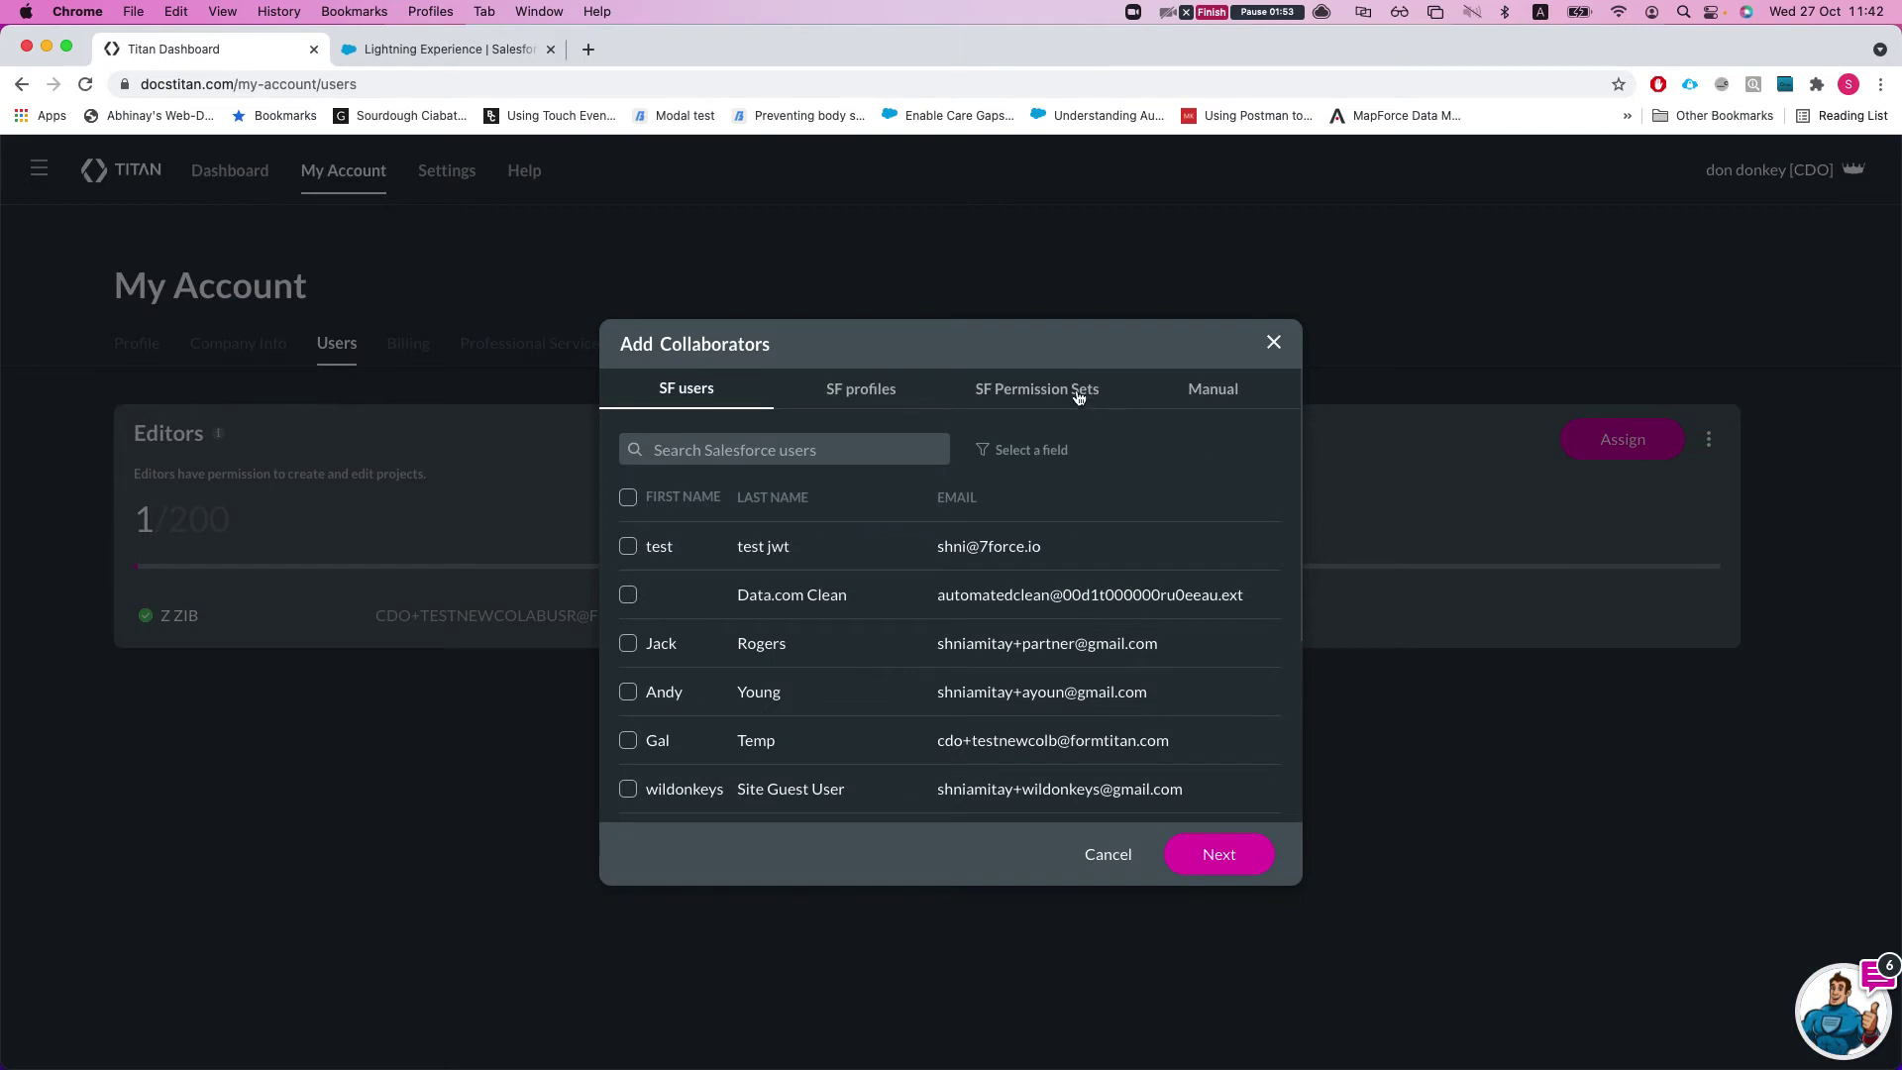
{"action": "left_click", "coordinate": [1080, 394]}
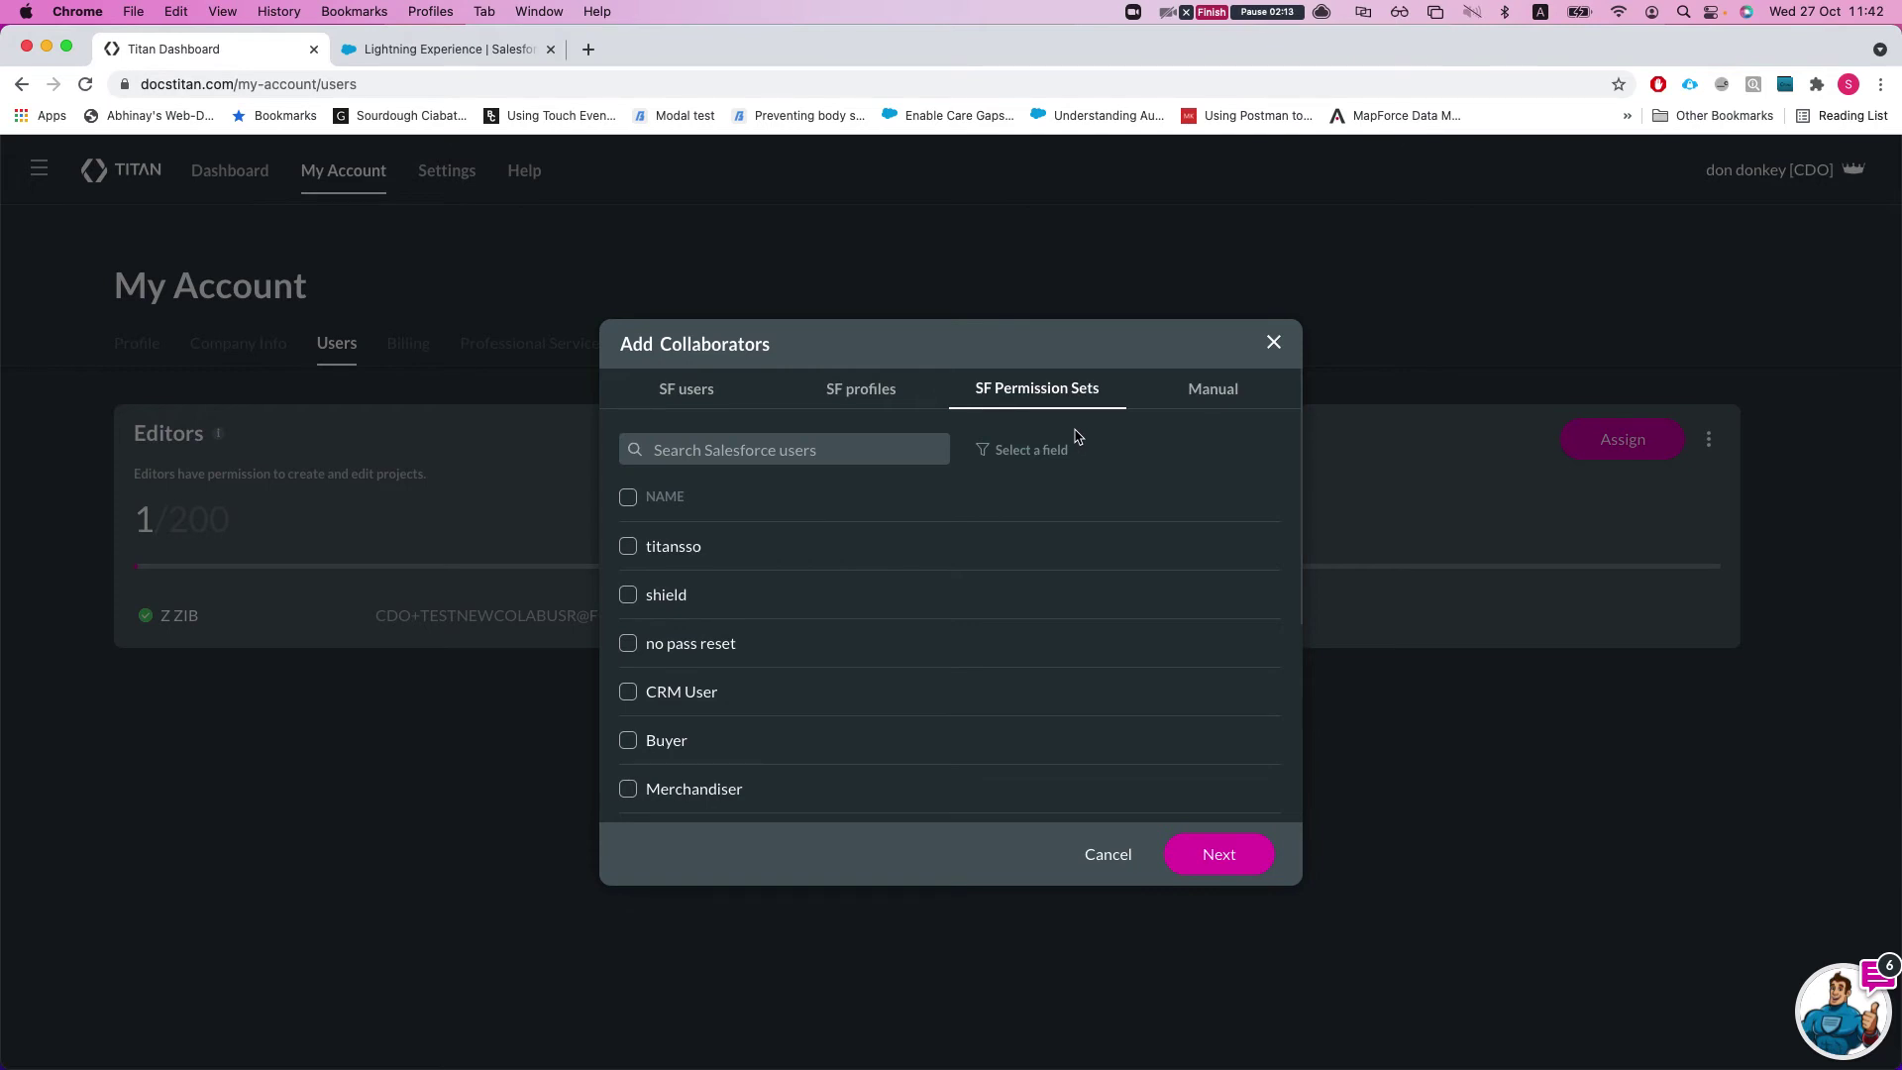
{"action": "scroll", "coordinate": [1030, 535], "scroll_direction": "down", "scroll_amount": 5}
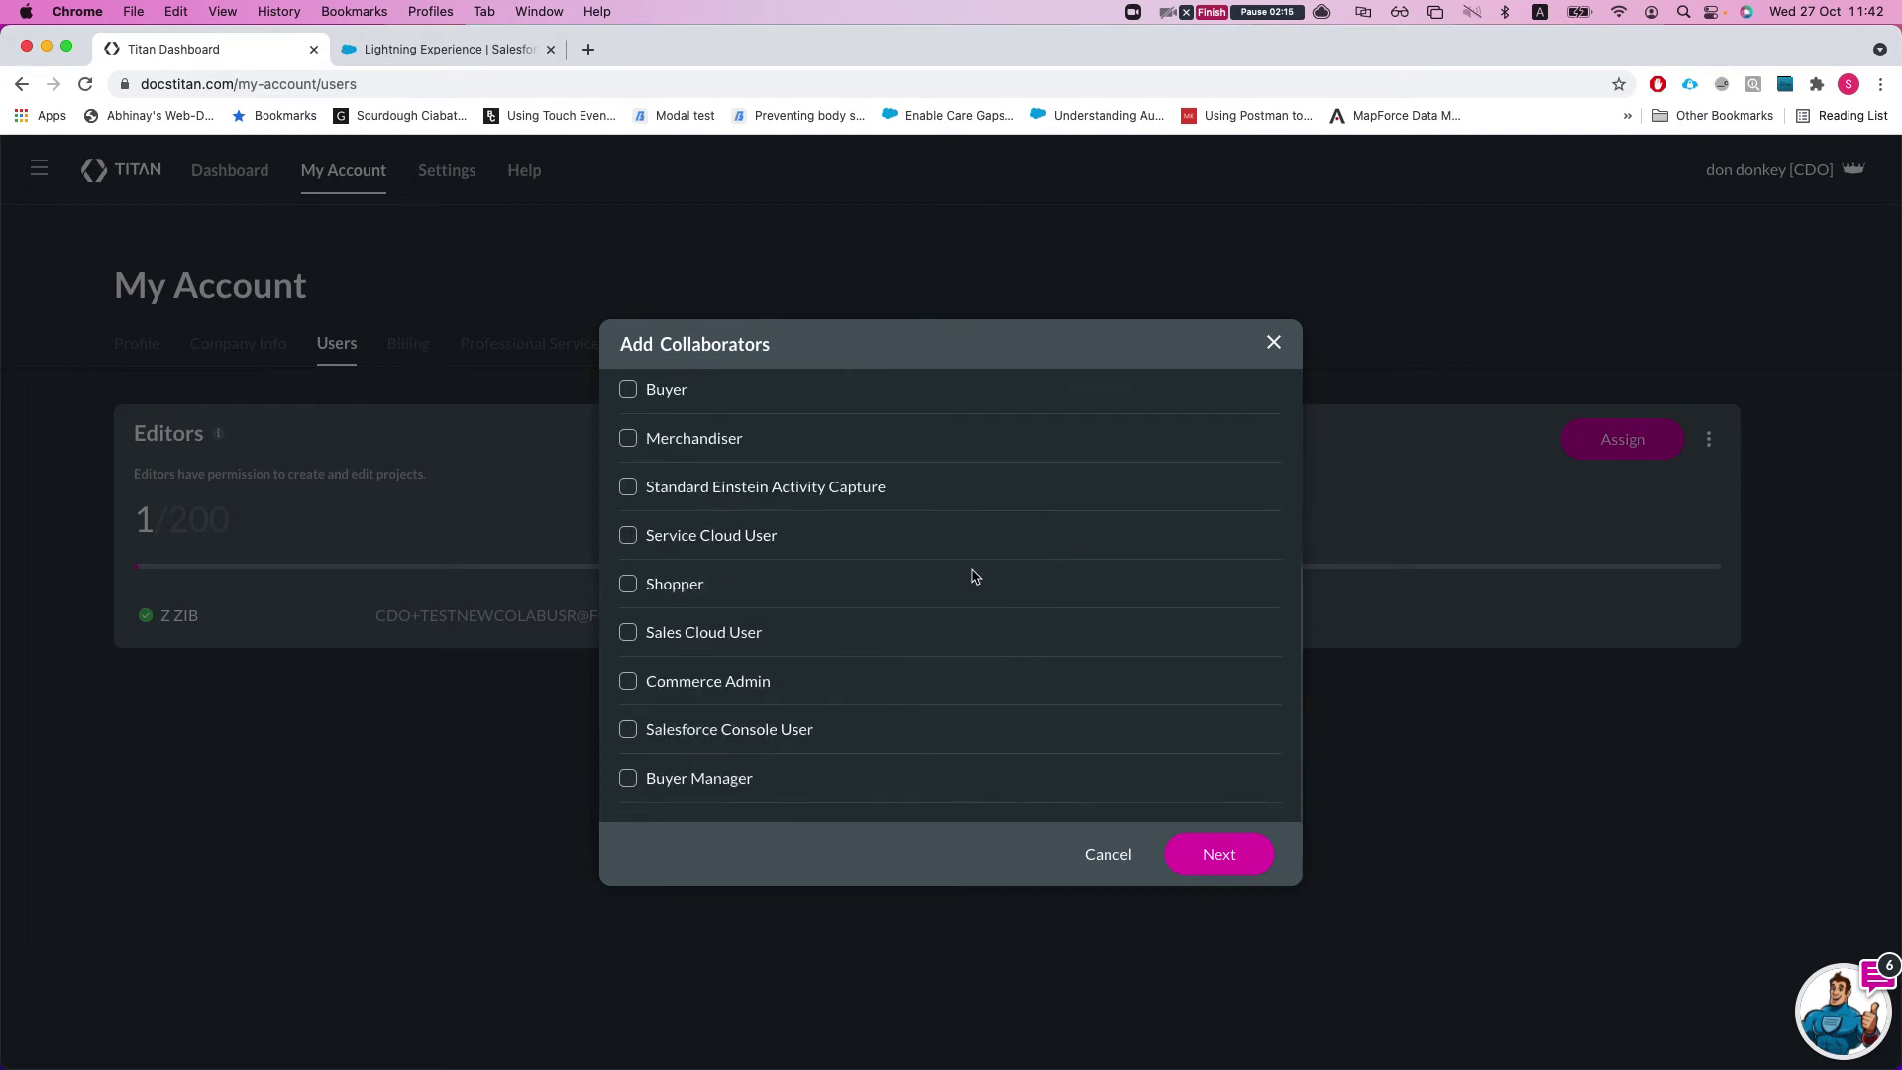
{"action": "scroll", "coordinate": [974, 579], "scroll_direction": "up", "scroll_amount": 5}
Step: Switch to the Salesforce contact and rerun FT Generate Document to check template access after the collaborator's removal, closing the window when done
{"action": "left_click", "coordinate": [461, 51]}
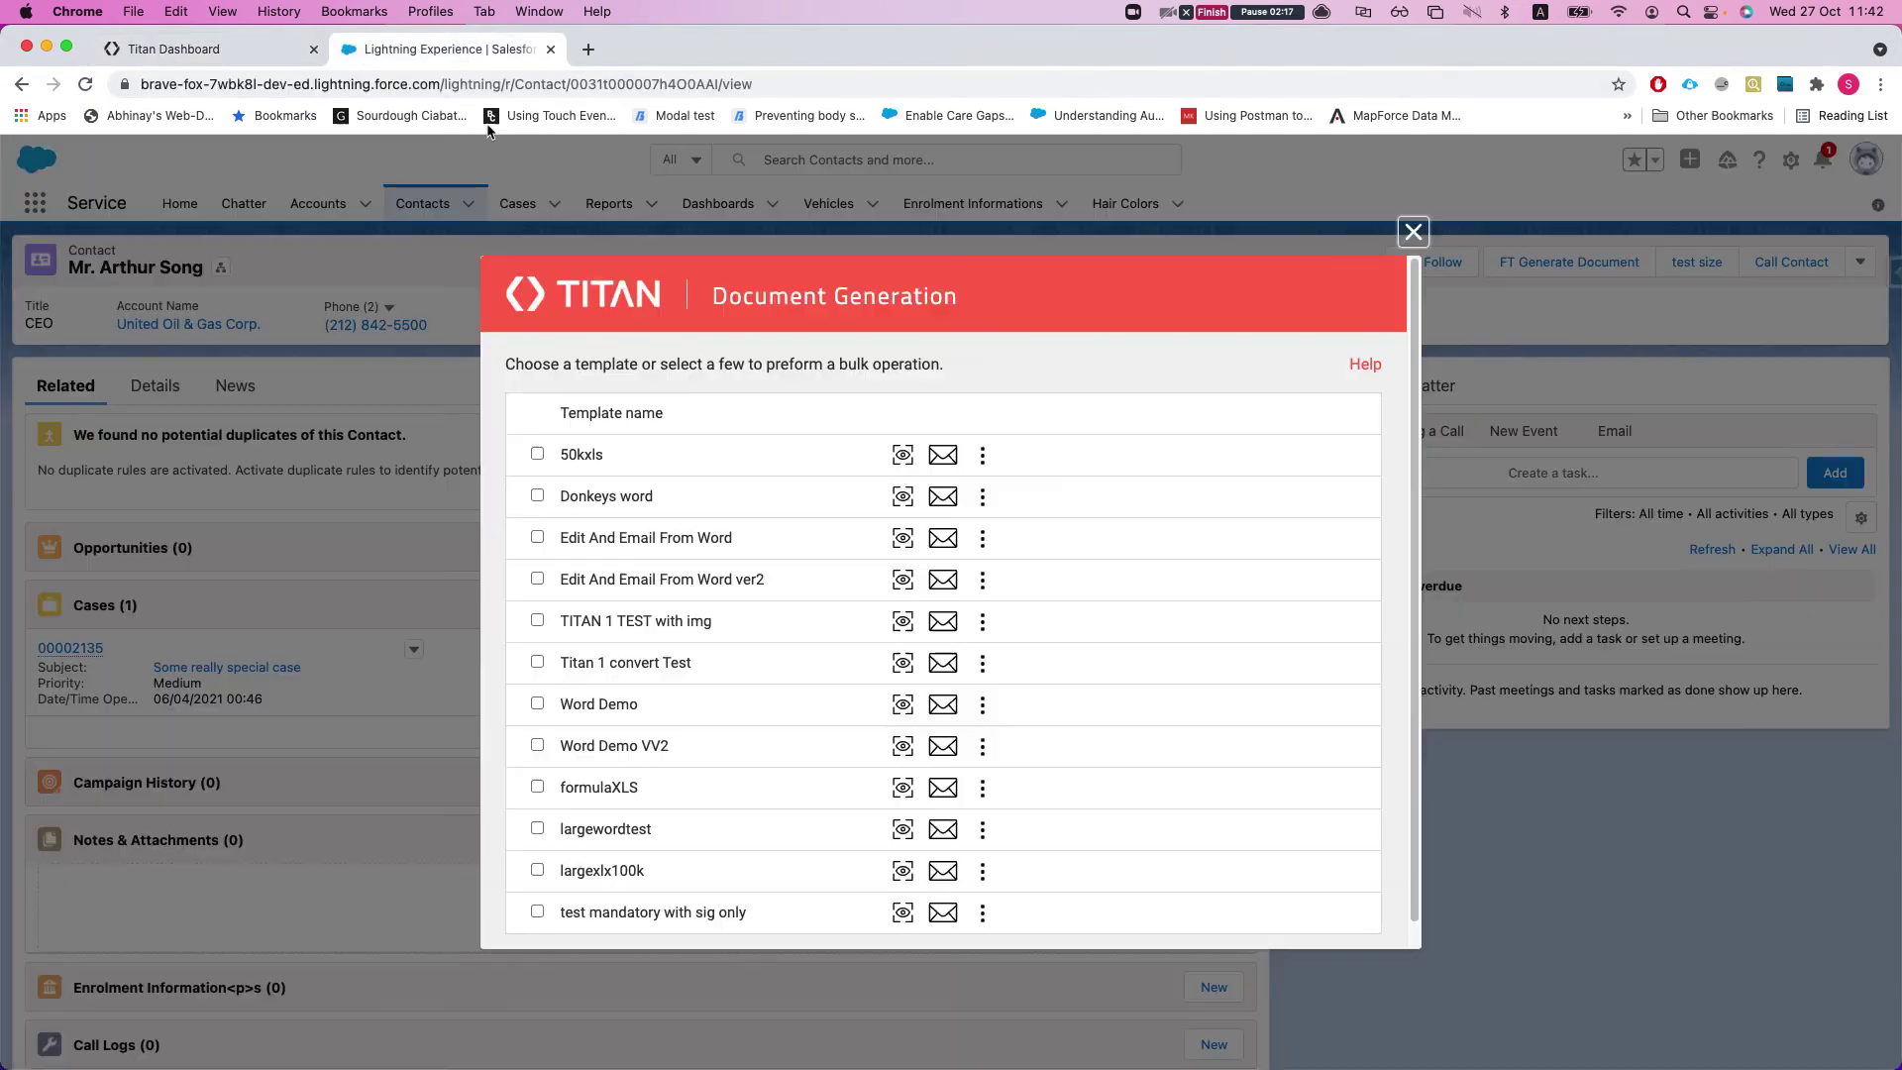
{"action": "left_click", "coordinate": [1418, 236]}
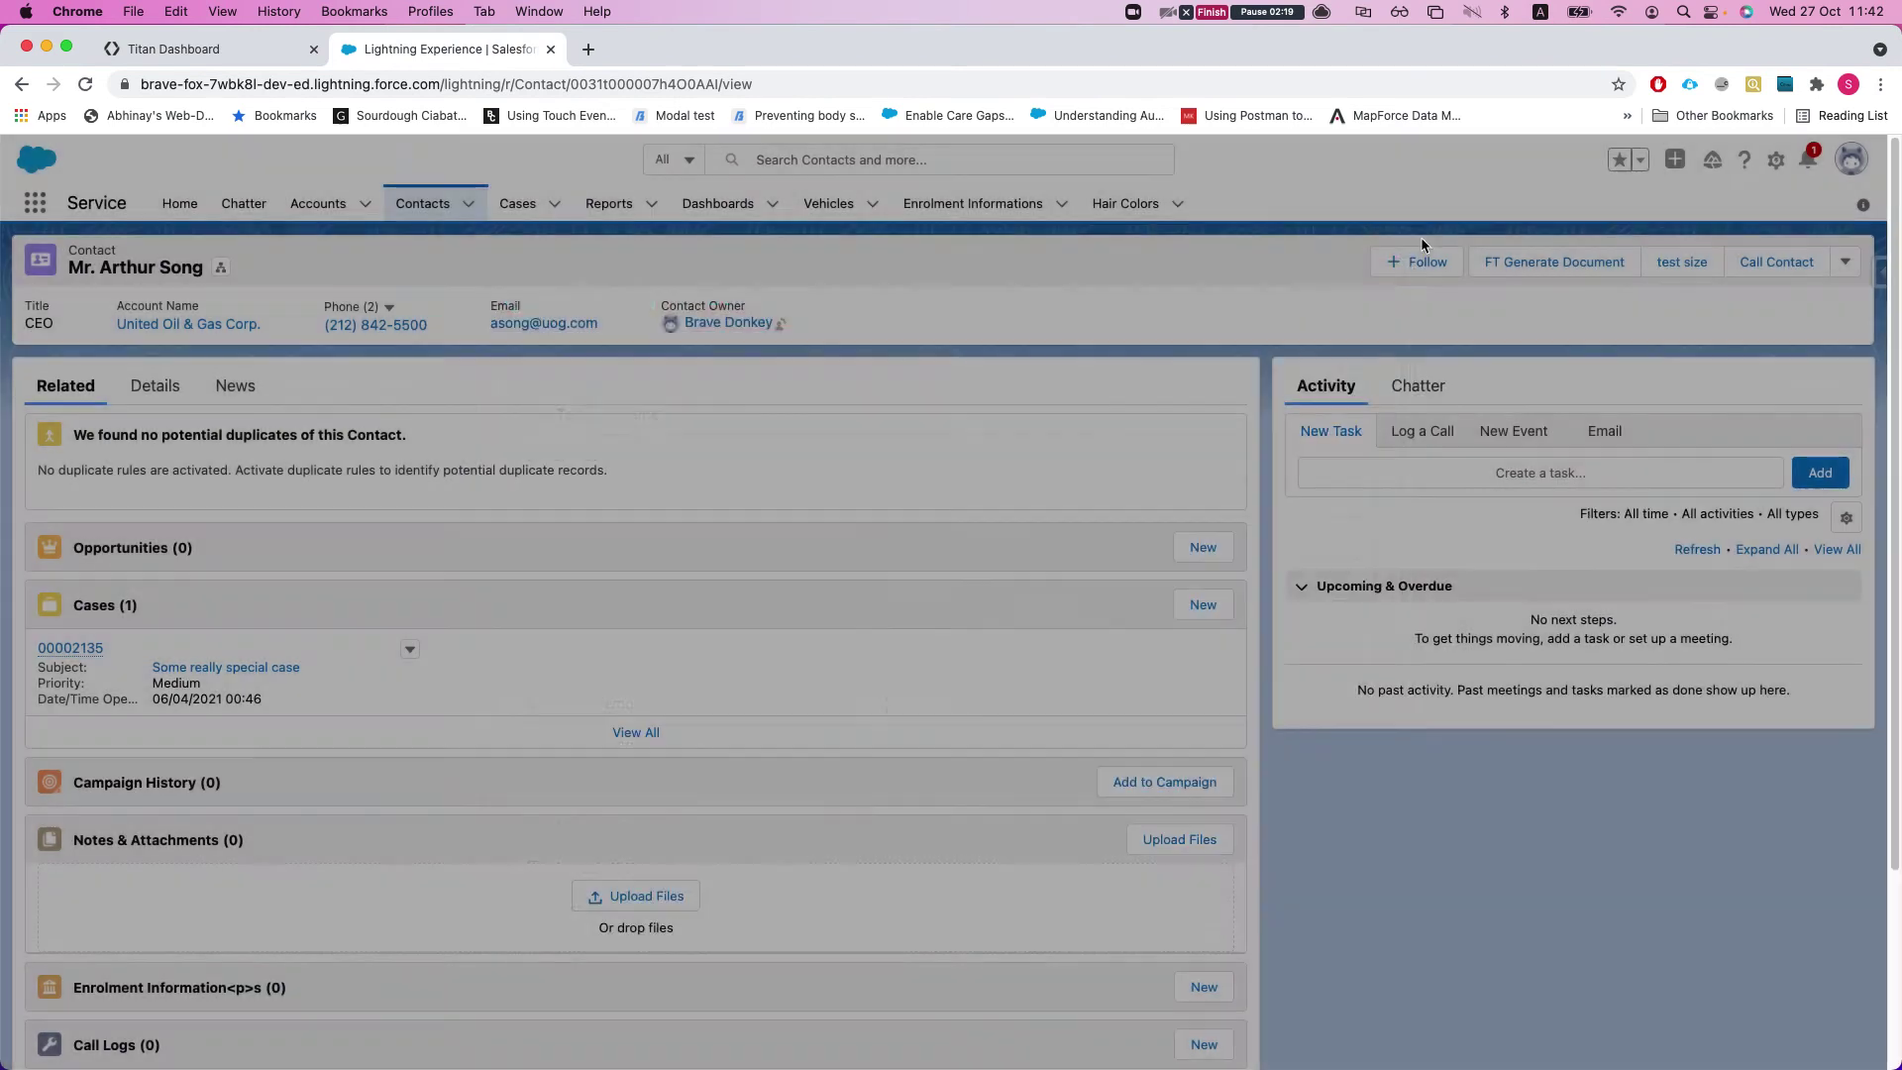
{"action": "left_click", "coordinate": [1551, 264]}
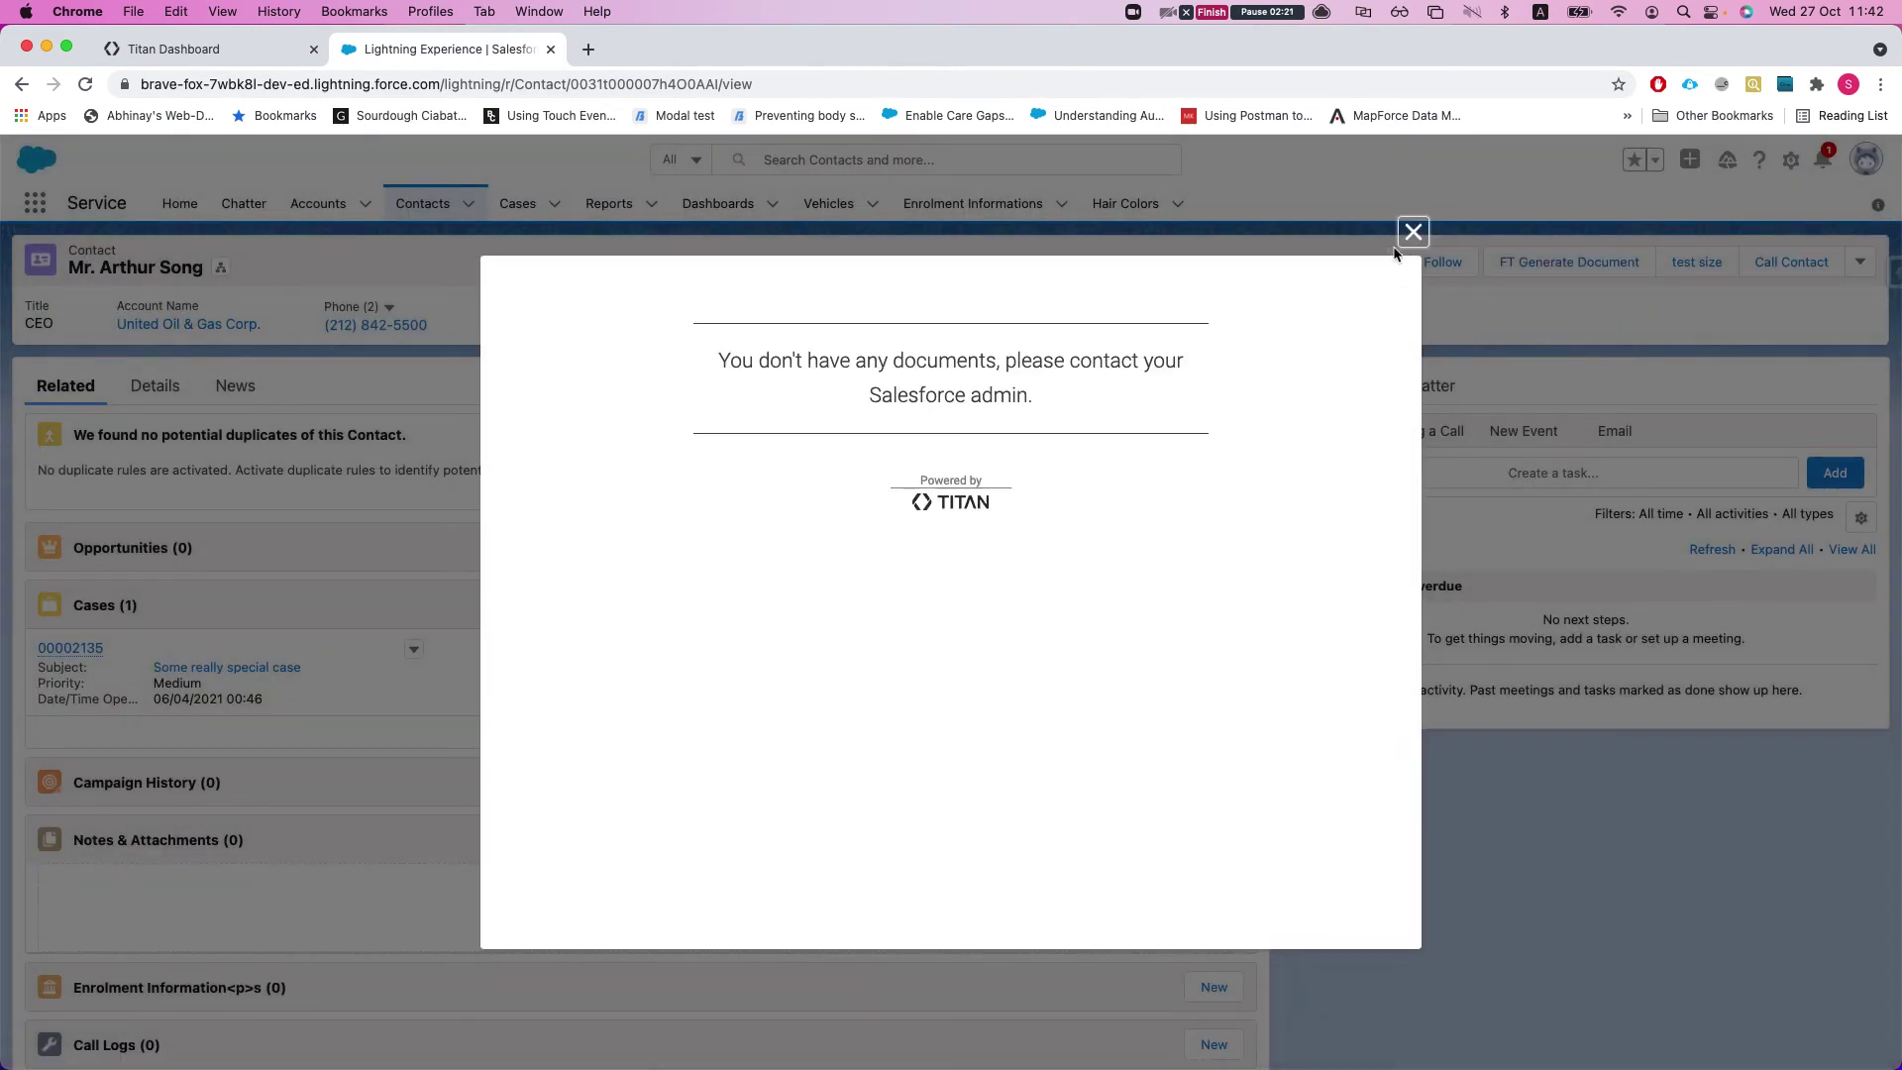
{"action": "left_click", "coordinate": [1414, 232]}
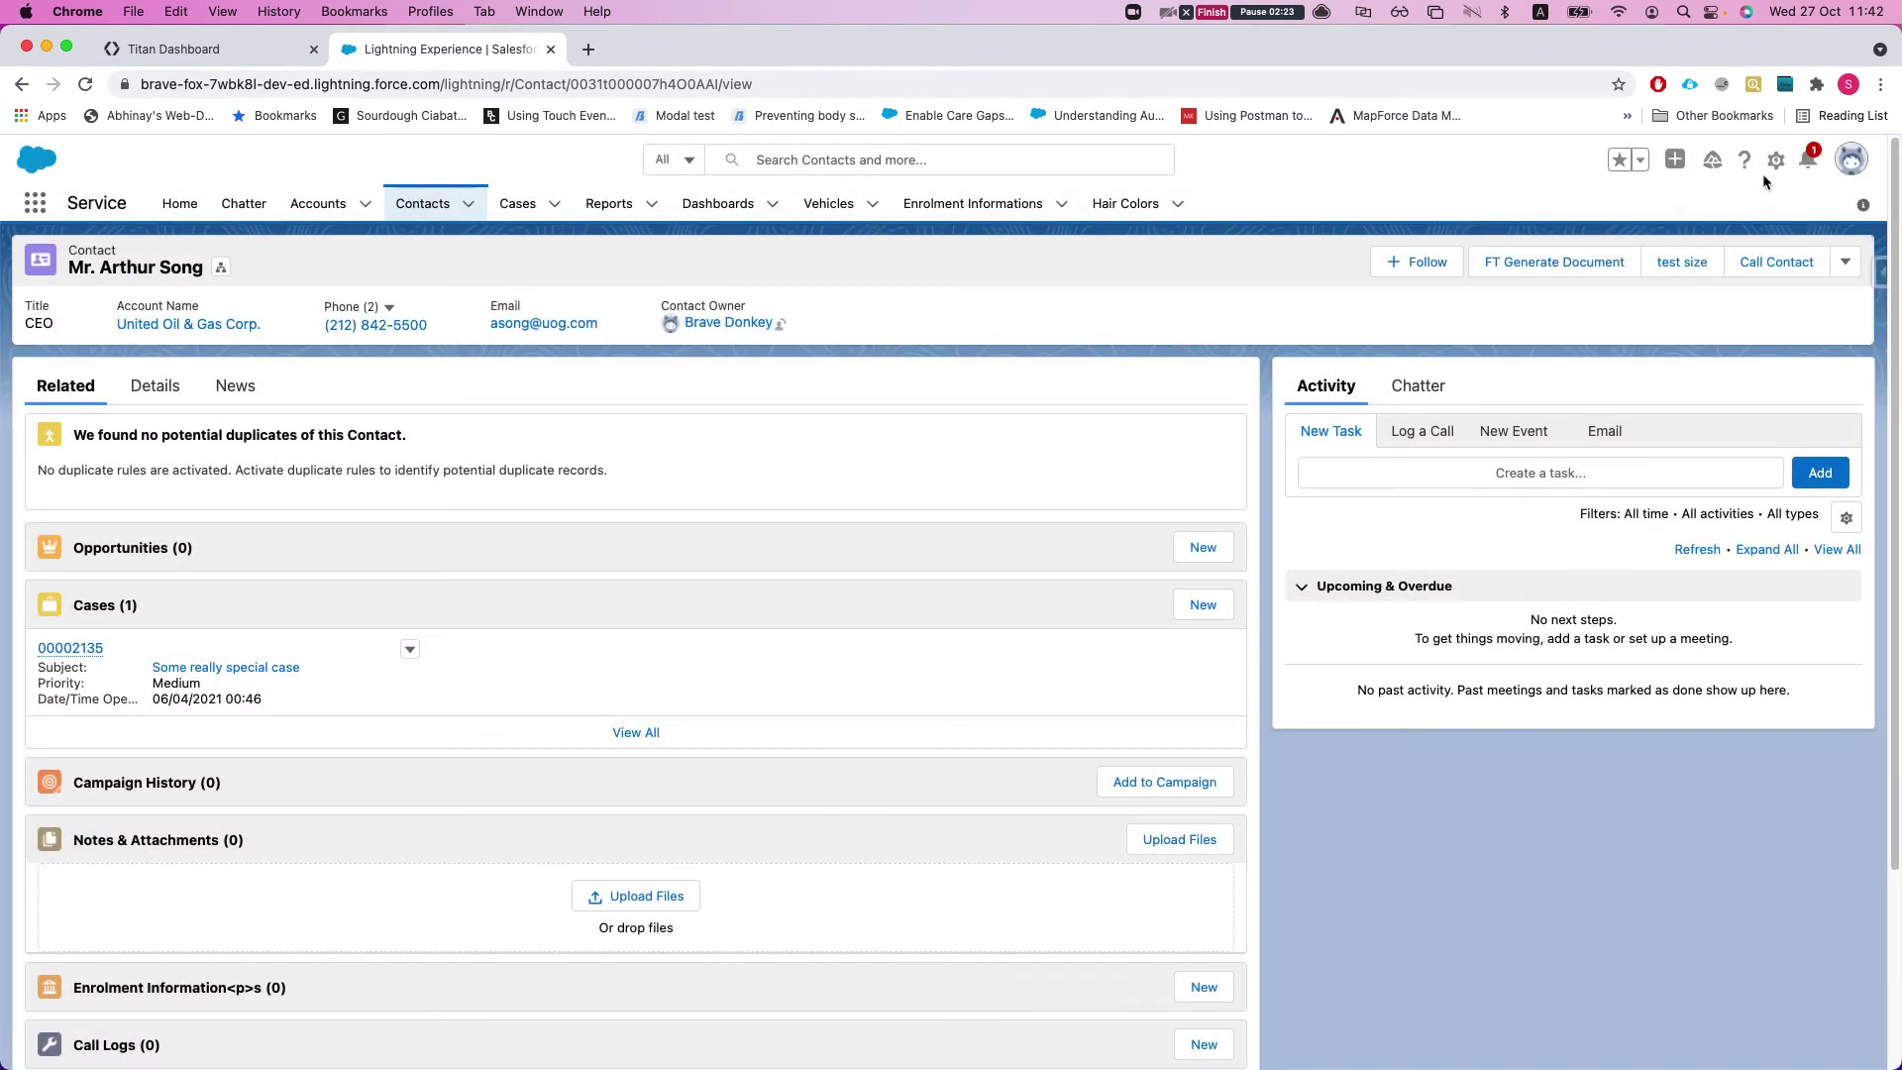
Step: Open Salesforce Setup, search for "permi" and show the Permission Sets list, dismissing the records-per-page setting
{"action": "left_click", "coordinate": [1775, 160]}
{"action": "left_click", "coordinate": [1726, 224]}
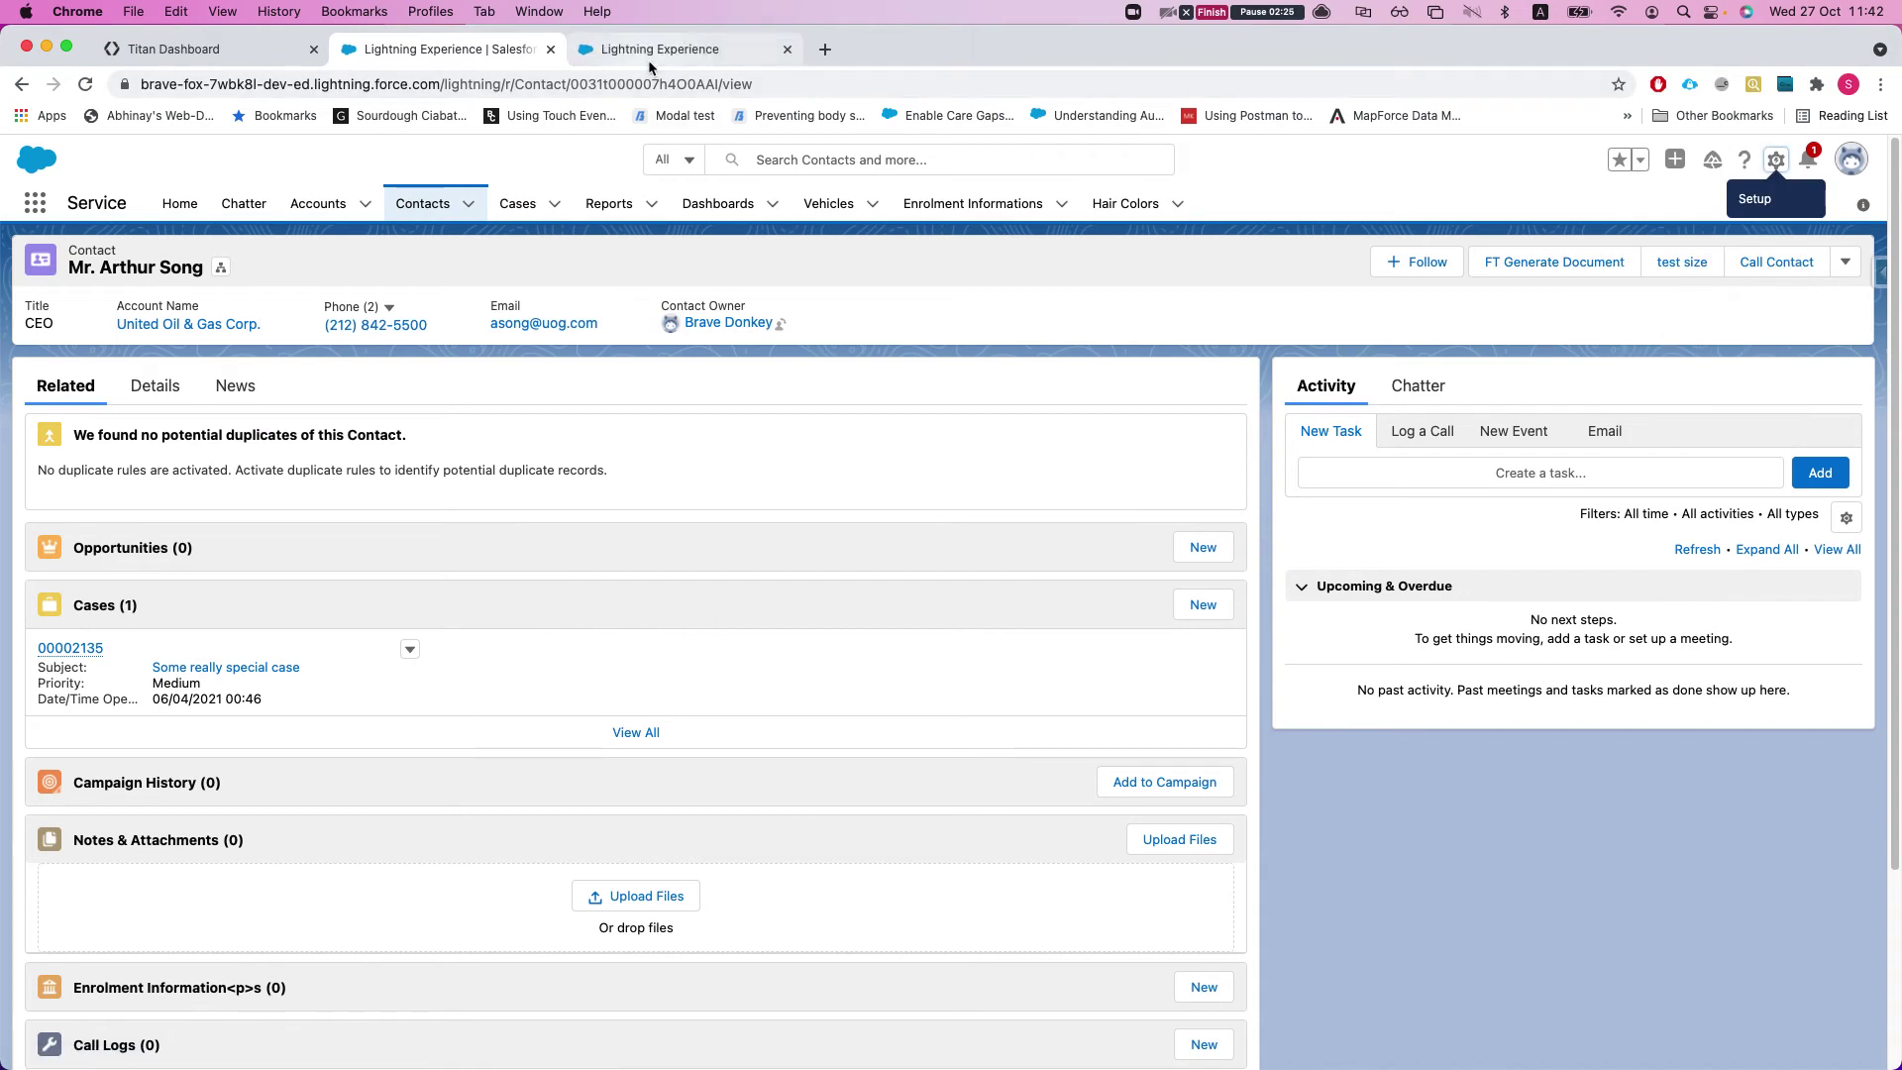
{"action": "left_click", "coordinate": [650, 58]}
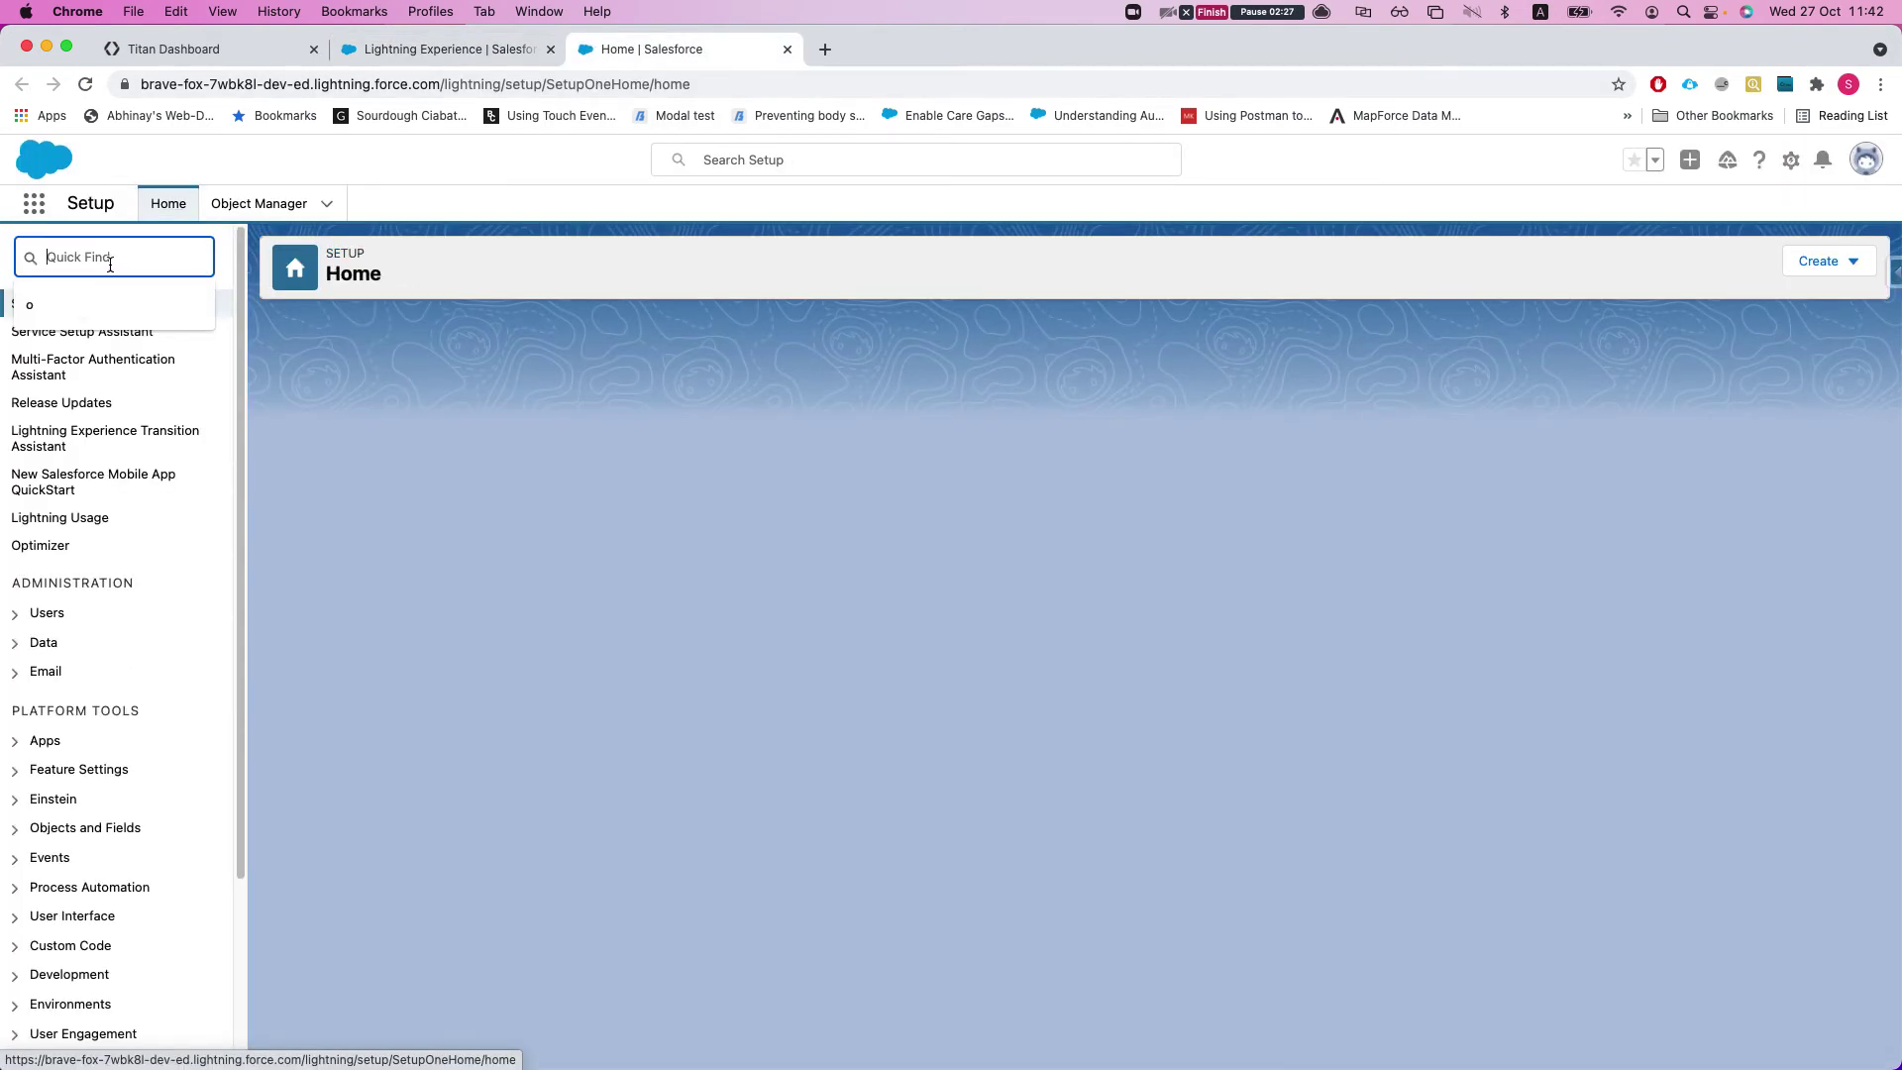
{"action": "type", "text": "permisso"}
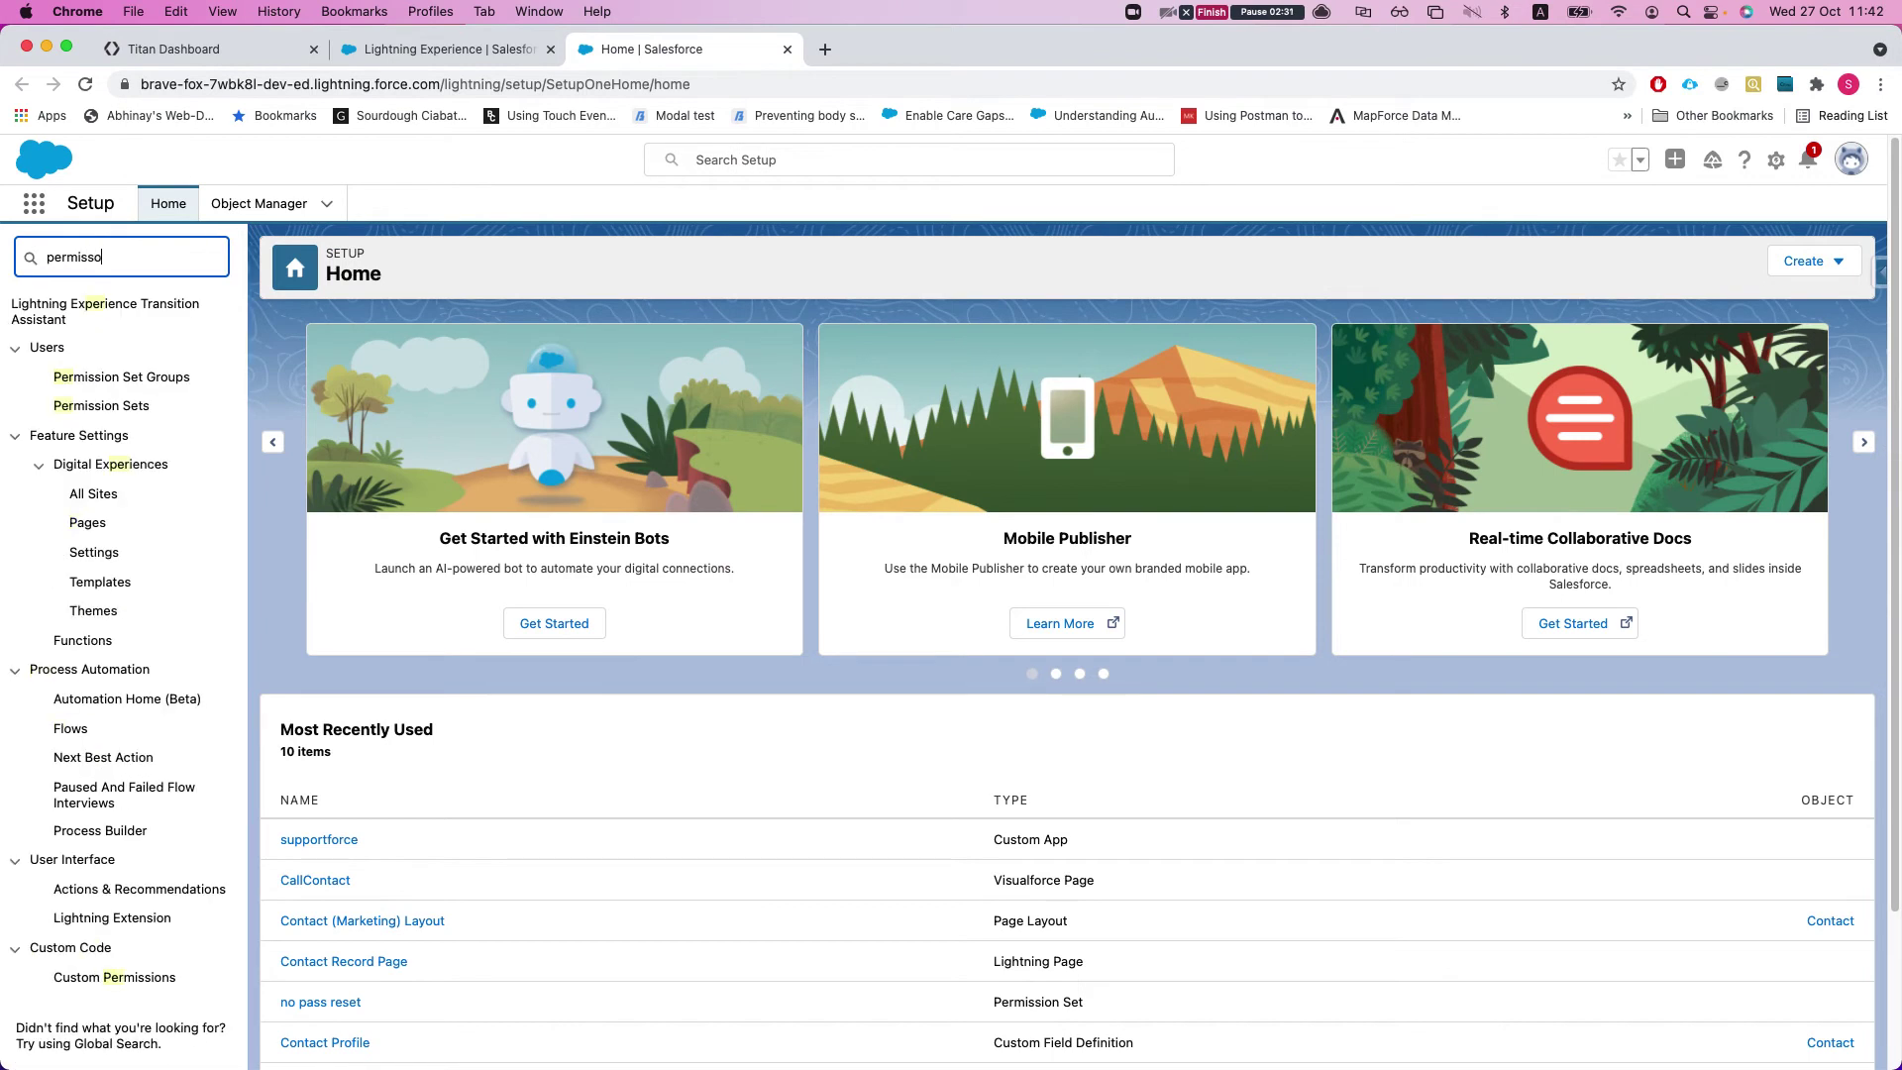
{"action": "key", "text": "BackSpace"}
{"action": "key", "text": "BackSpace"}
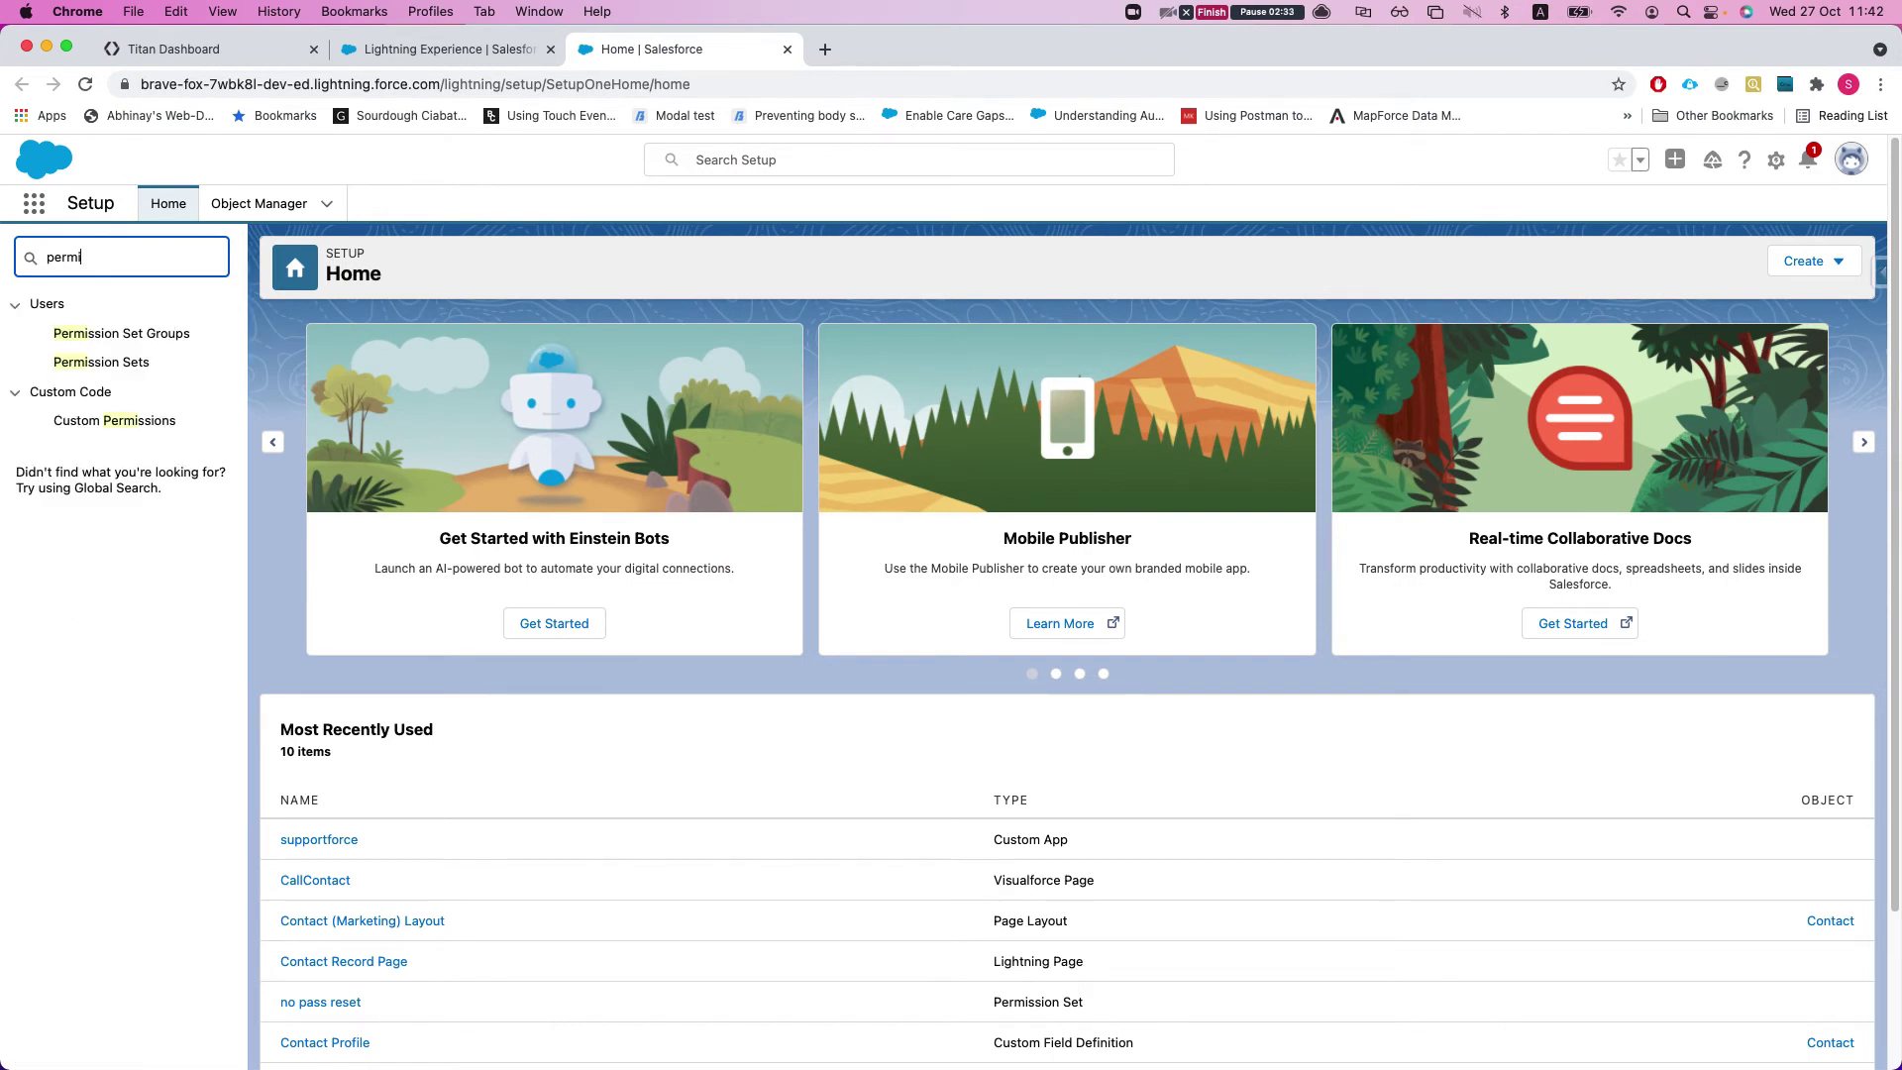
{"action": "left_click", "coordinate": [131, 362]}
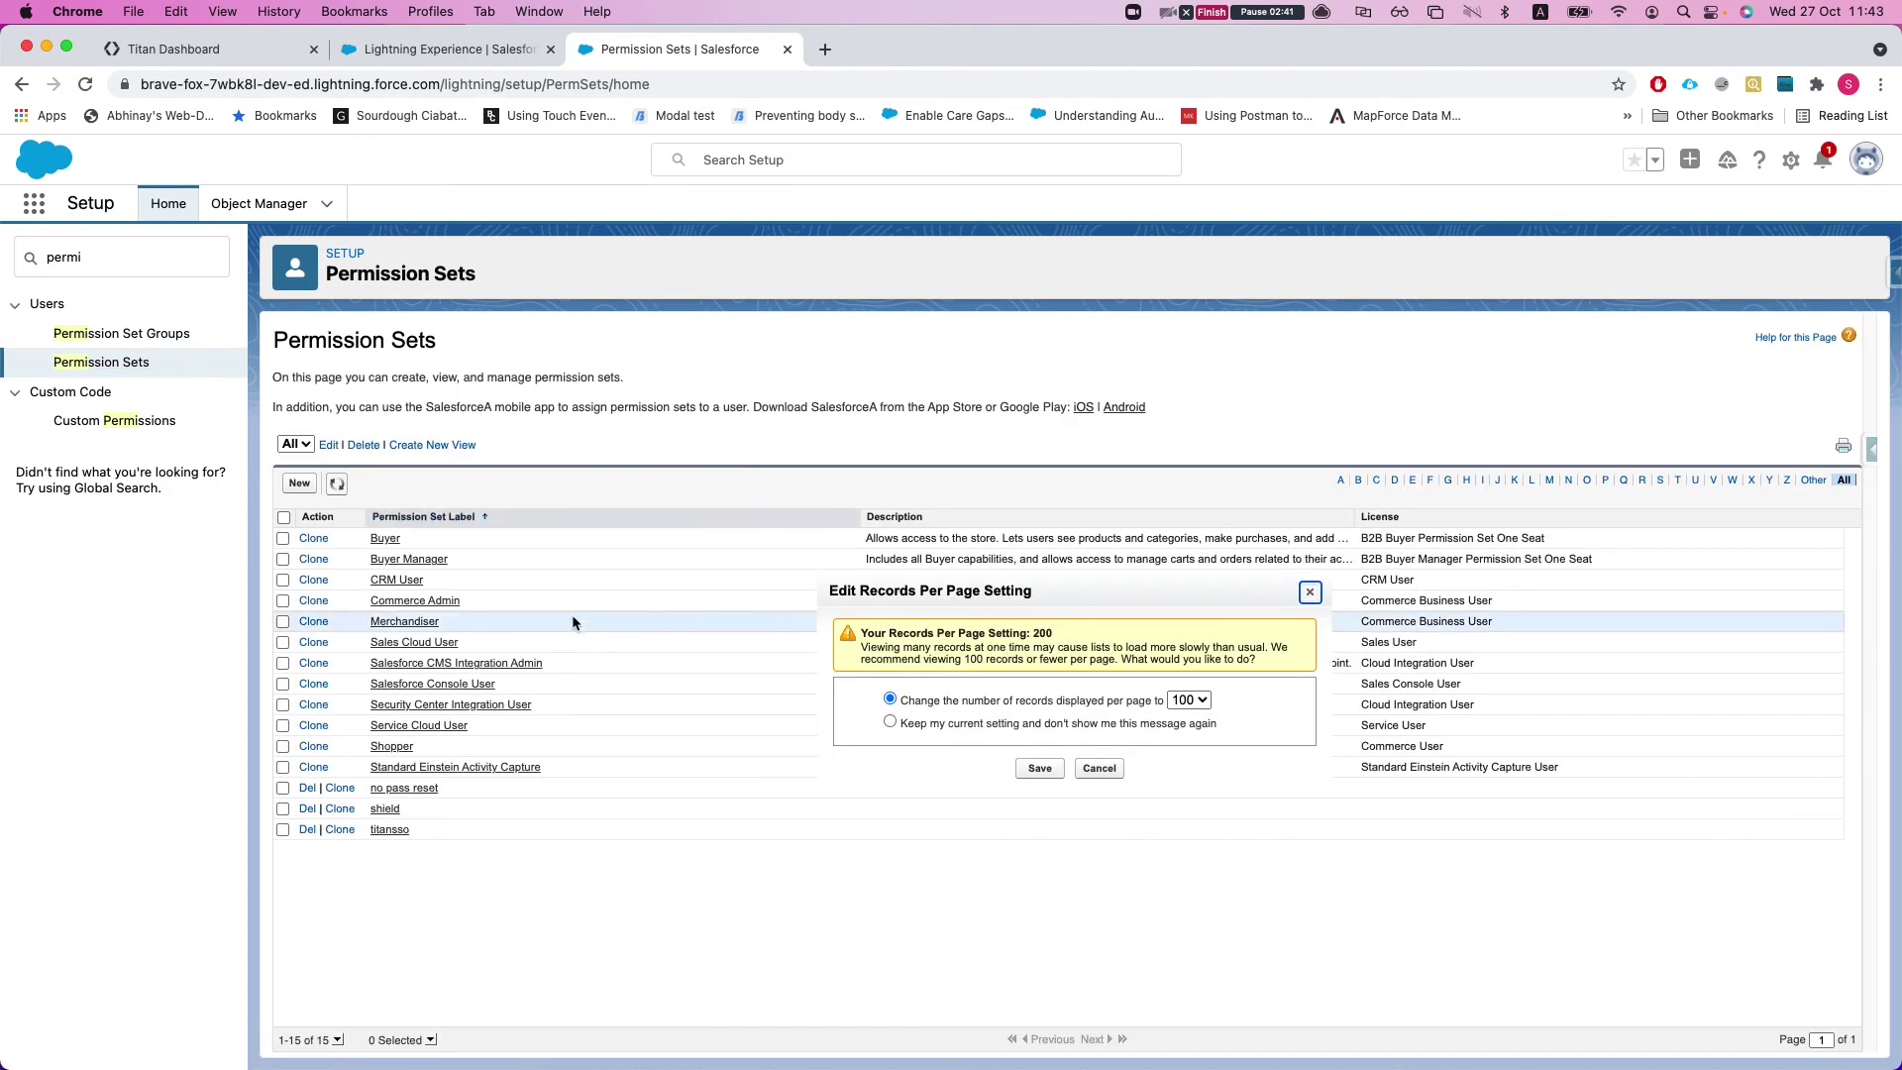
{"action": "left_click", "coordinate": [1107, 767]}
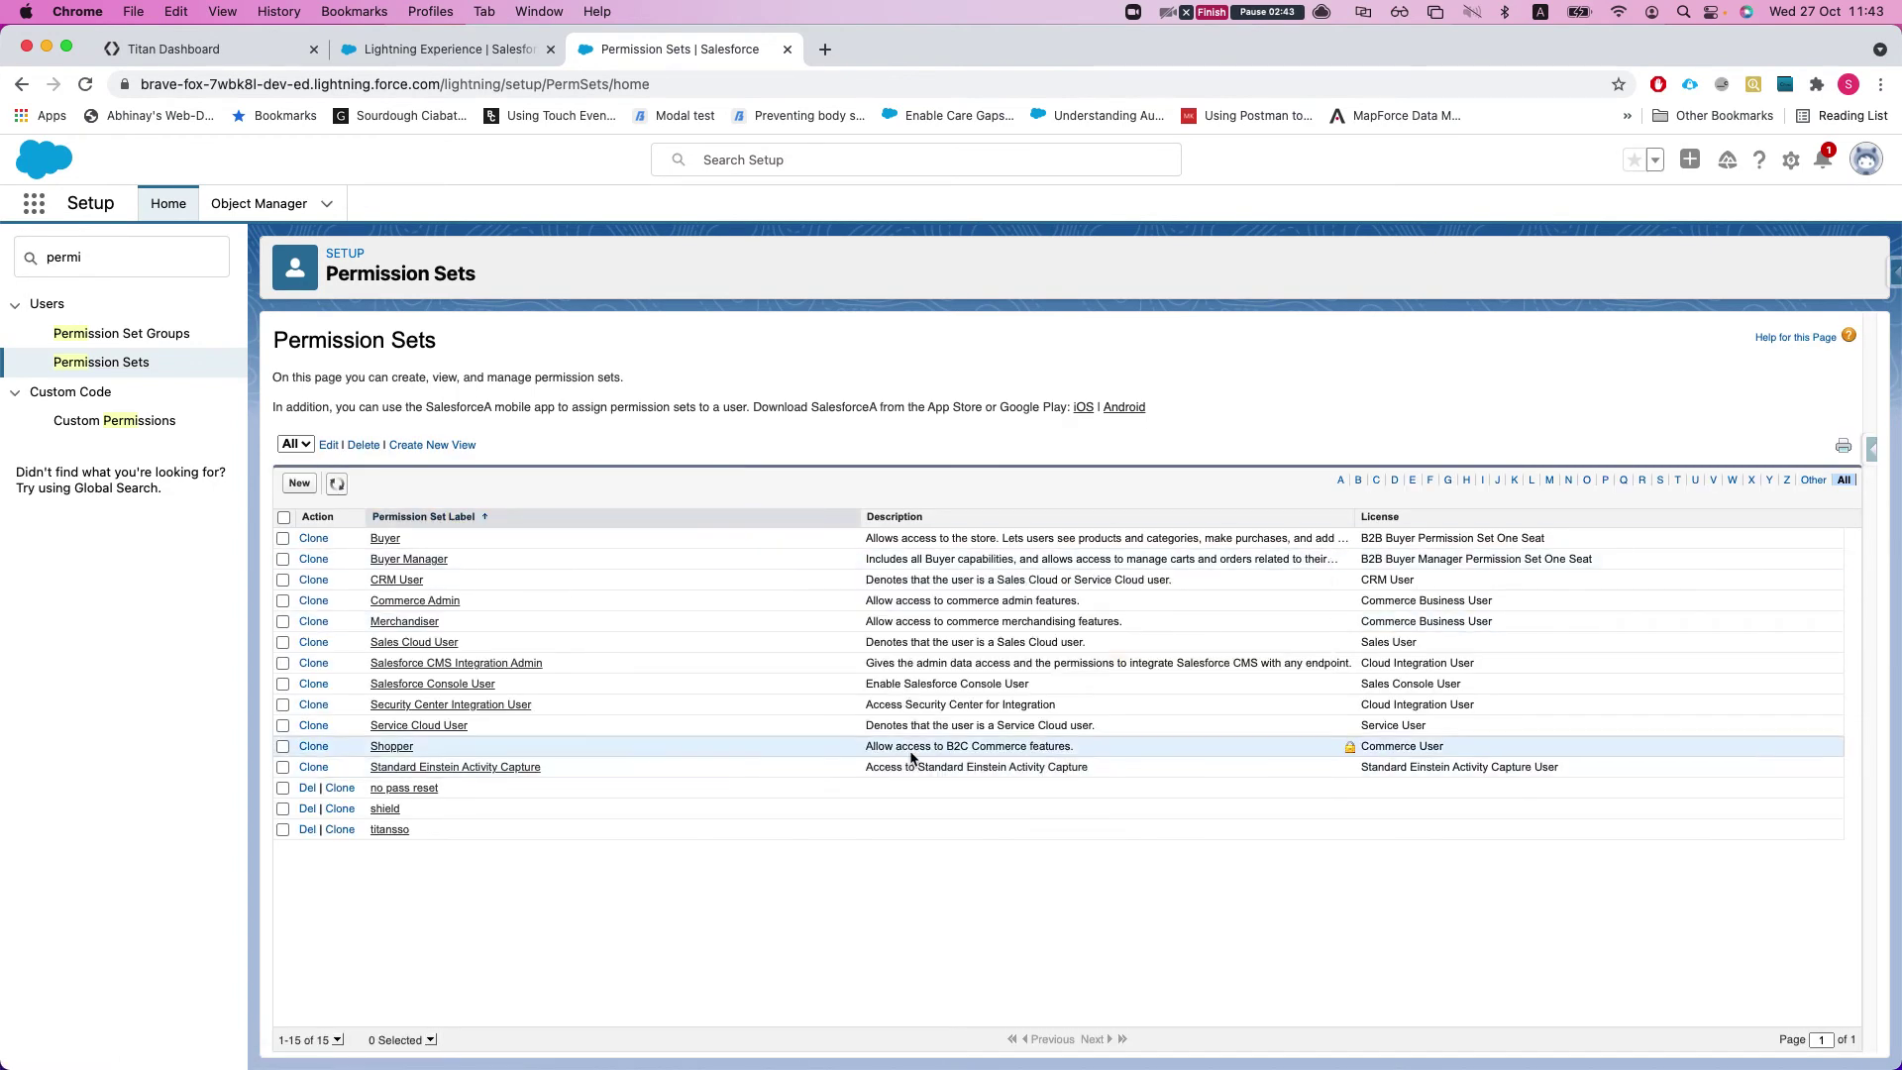
Step: Open the "no pass reset" permission set and examine which users are assigned to it
{"action": "left_click", "coordinate": [424, 793]}
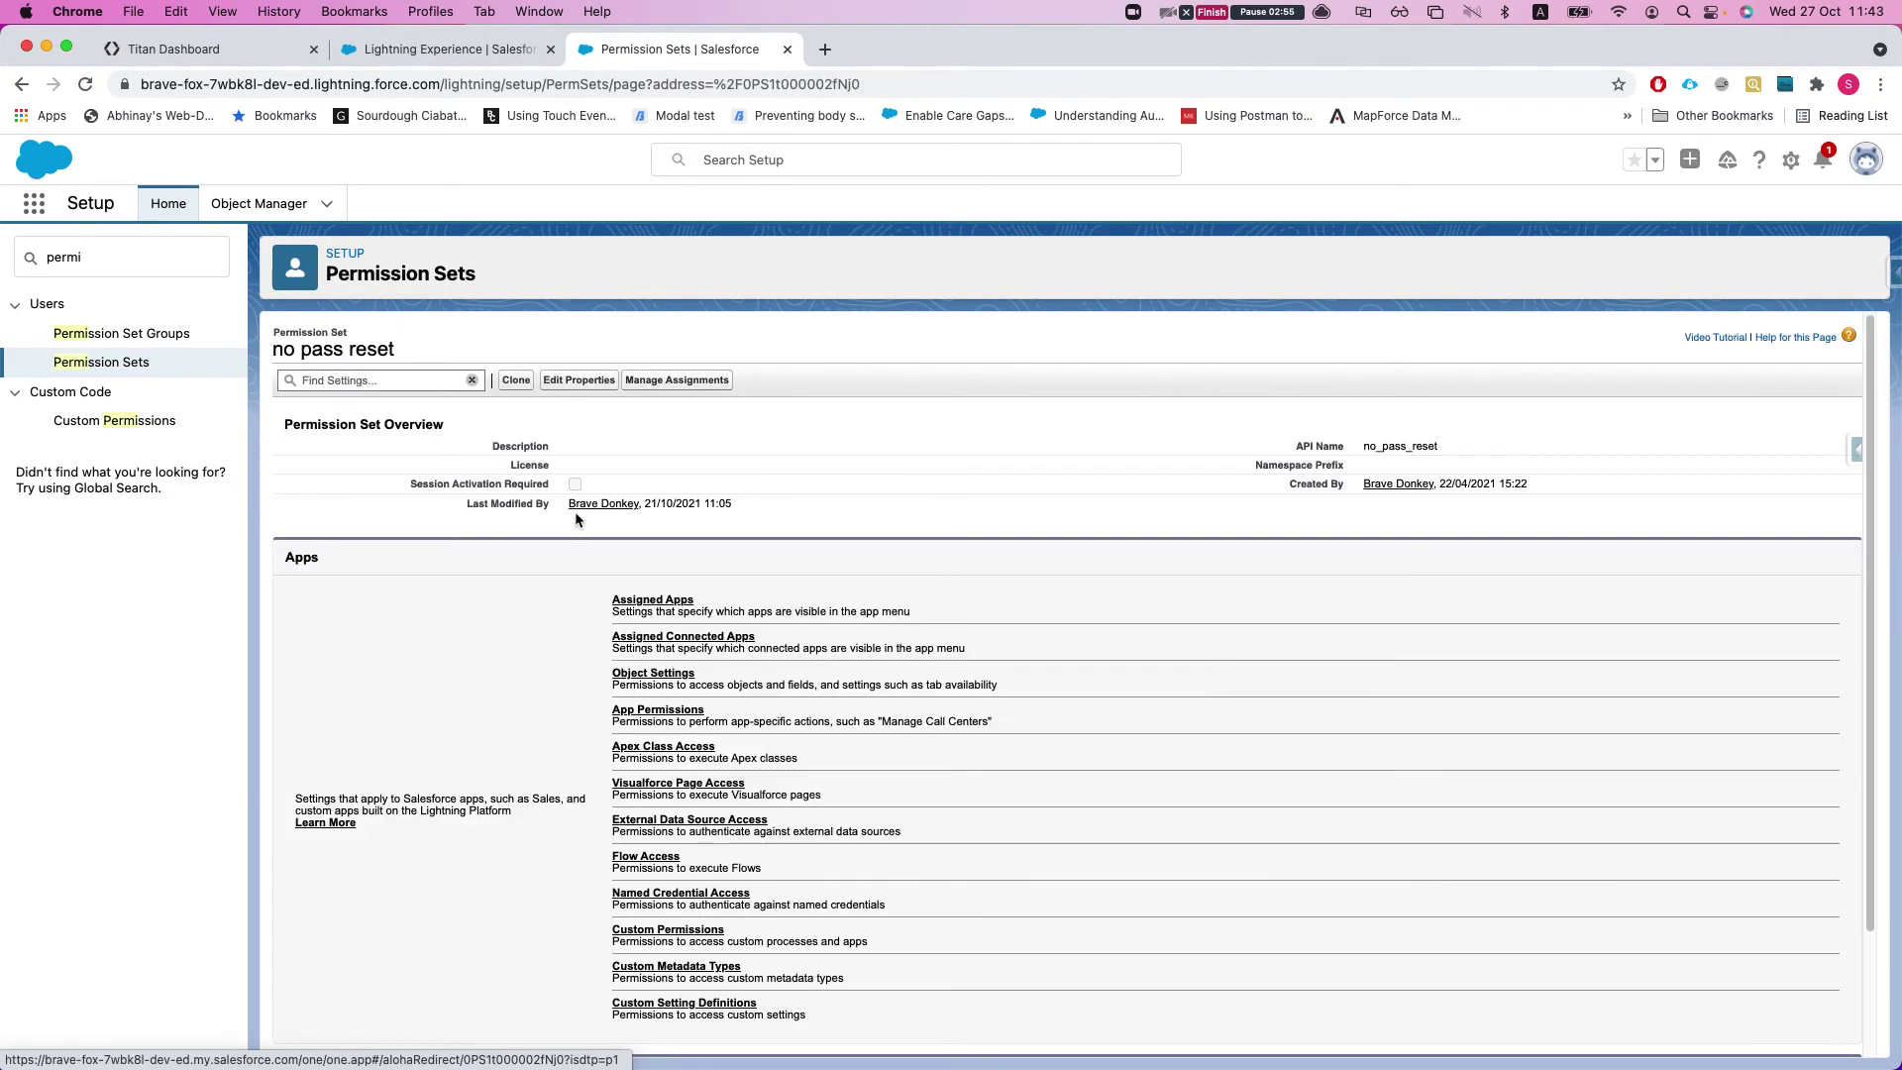
{"action": "scroll", "coordinate": [679, 564], "scroll_direction": "up", "scroll_amount": 1}
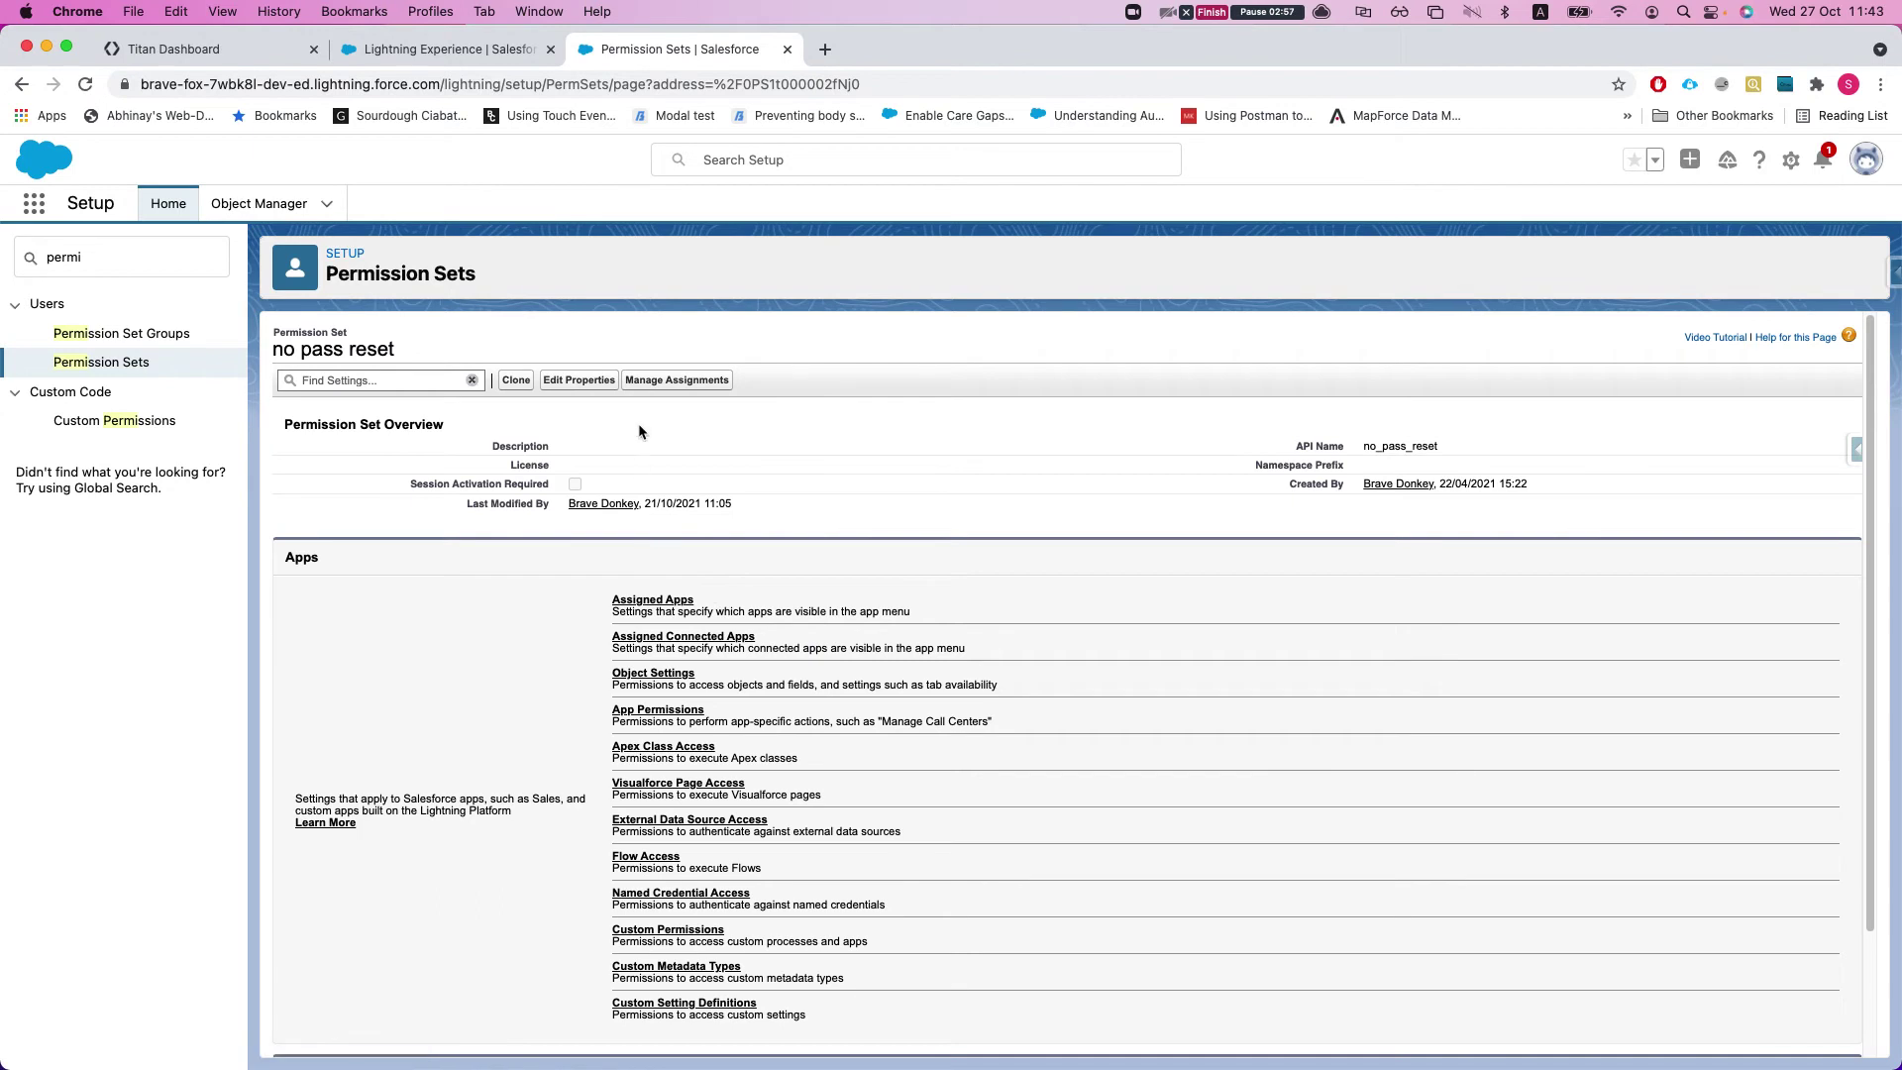
{"action": "left_click", "coordinate": [654, 384]}
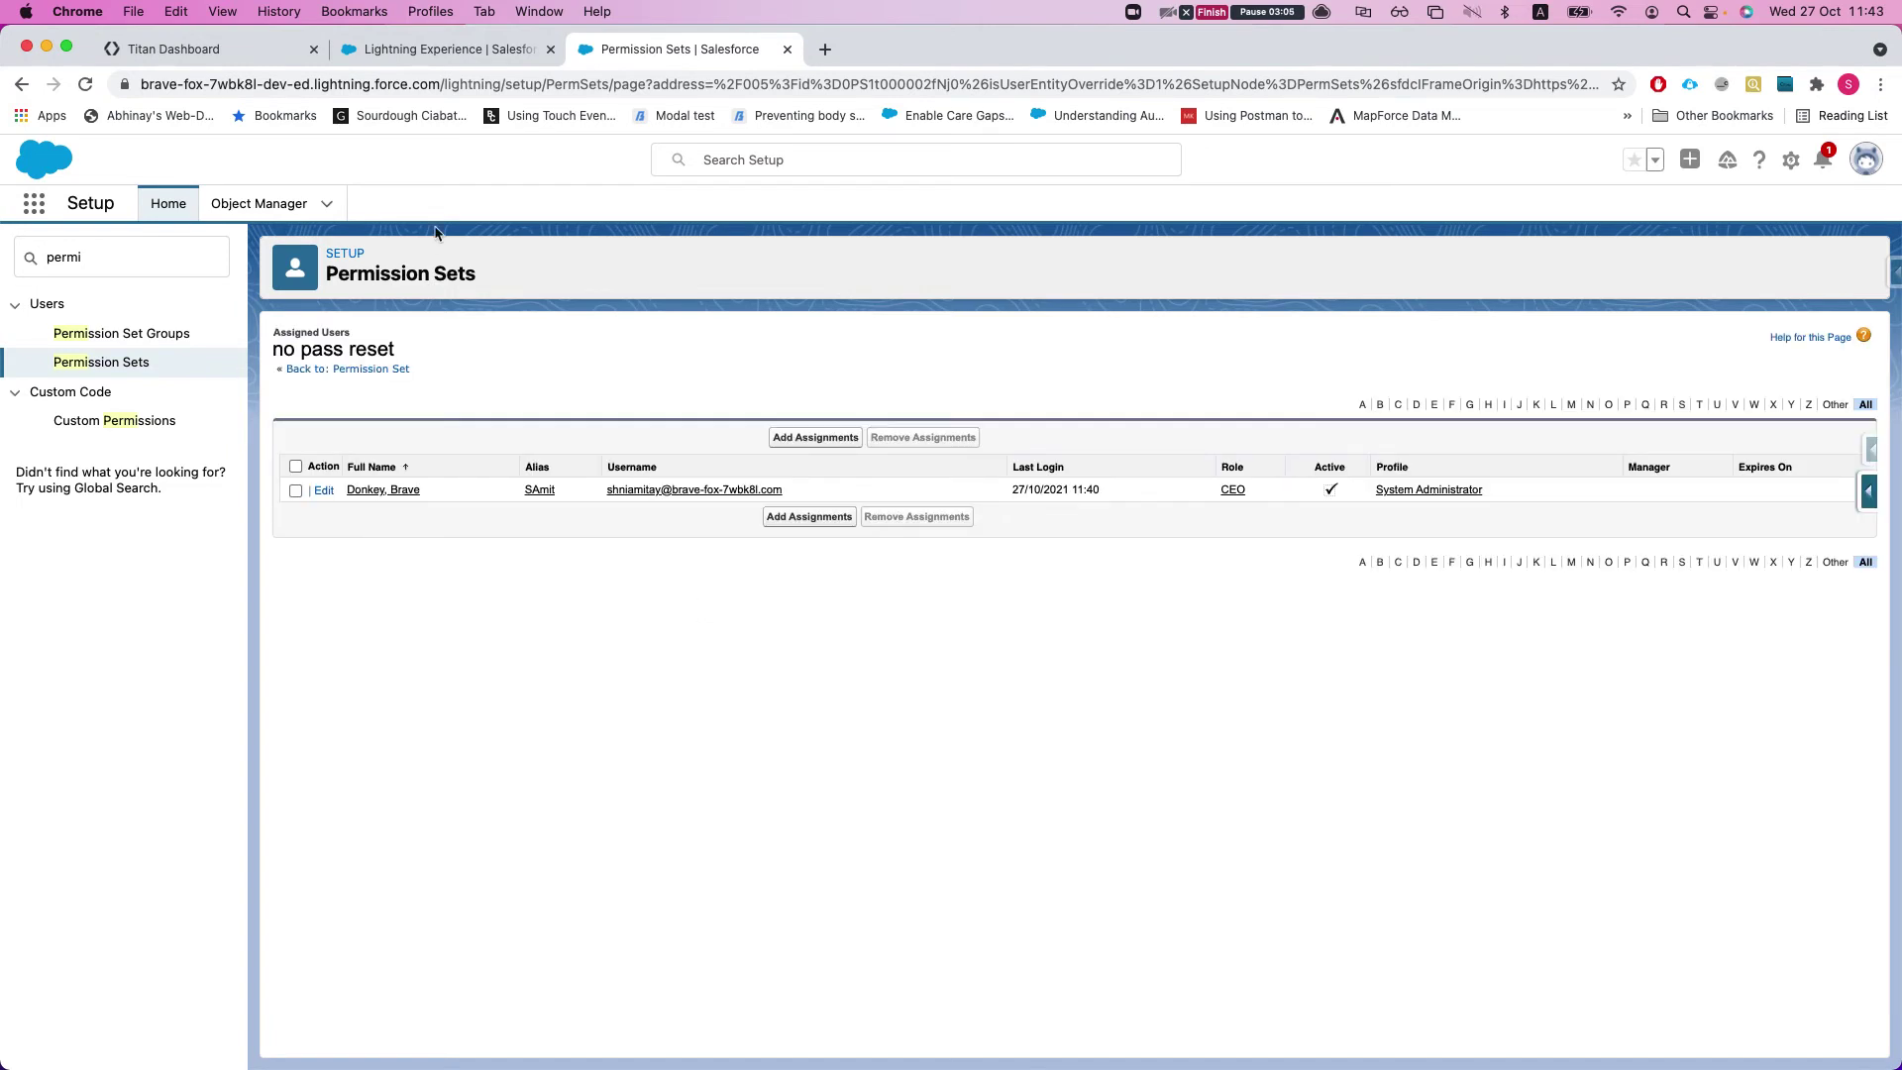
Step: Switch to the Titan dashboard, choose the "no pass reset" permission set for the new collaborators and continue to the project permissions
{"action": "left_click", "coordinate": [202, 51]}
{"action": "scroll", "coordinate": [758, 666], "scroll_direction": "down", "scroll_amount": 1}
{"action": "scroll", "coordinate": [738, 666], "scroll_direction": "up", "scroll_amount": 1}
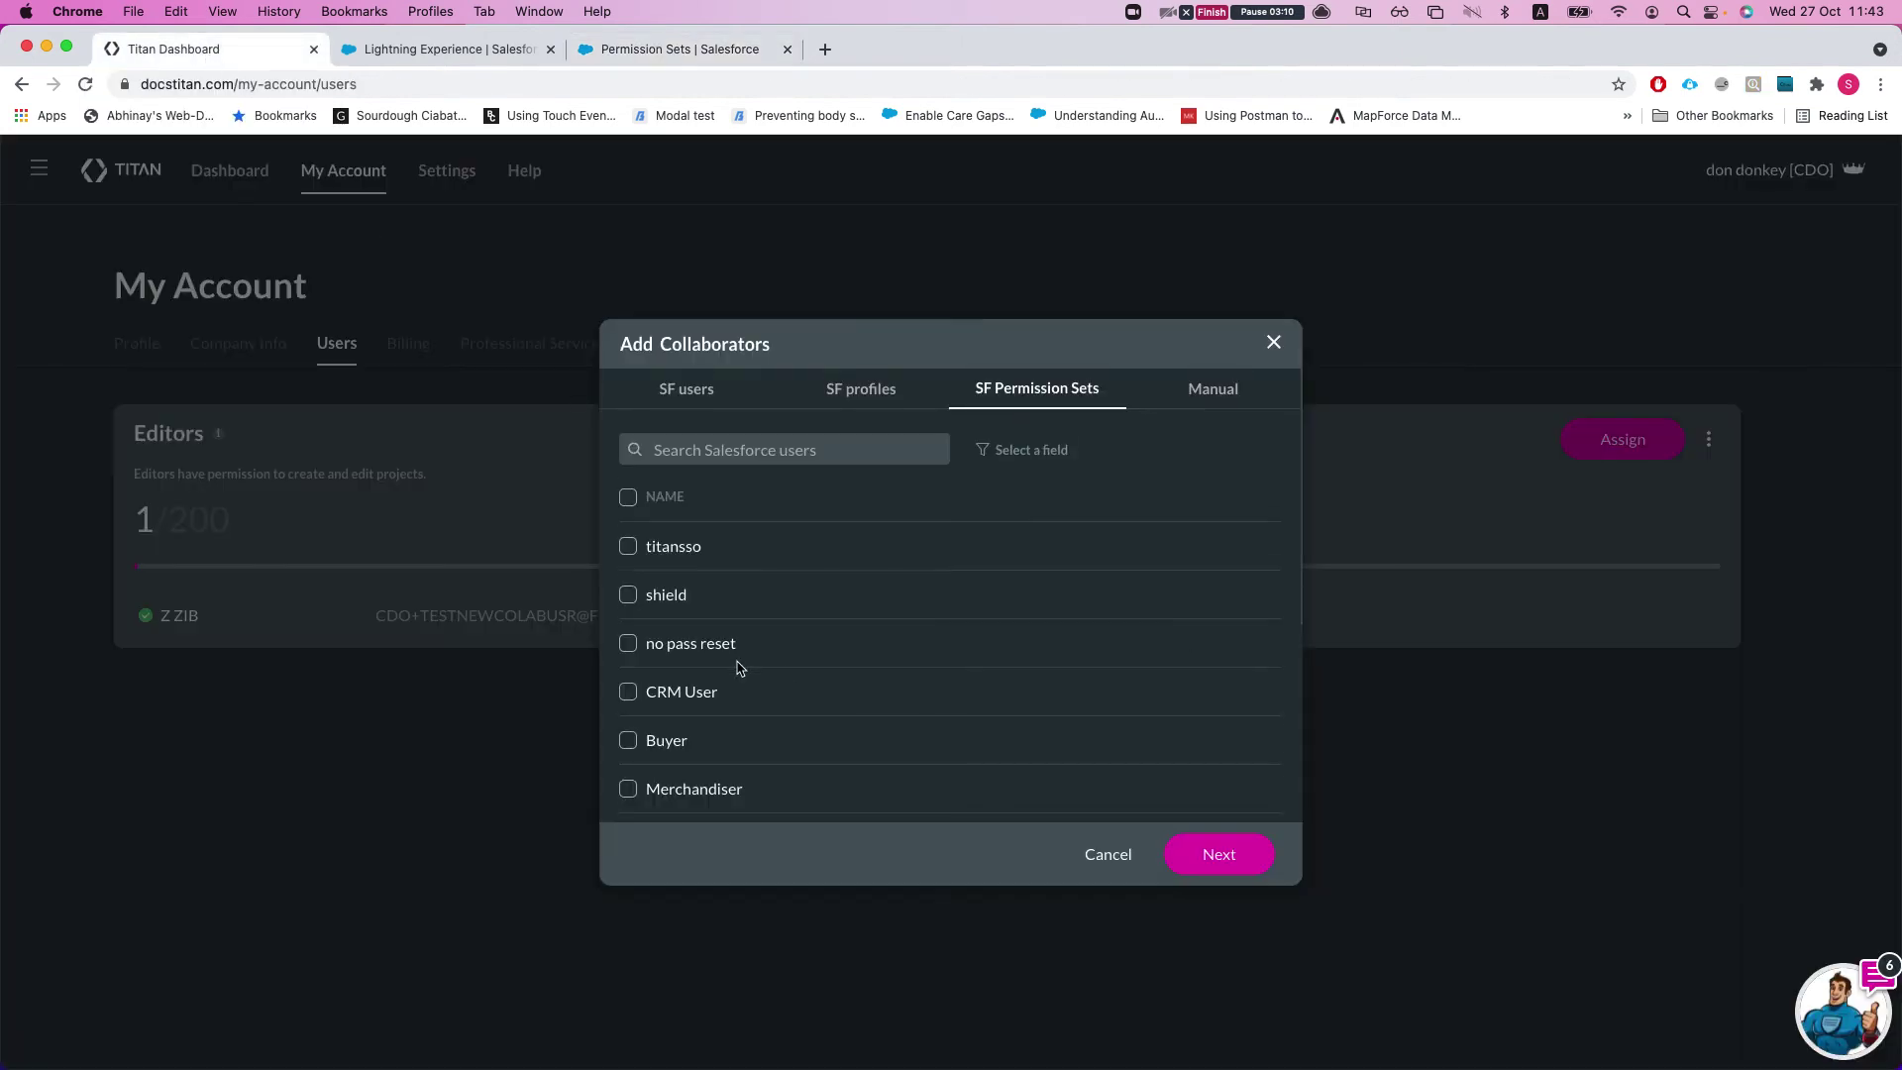
{"action": "left_click", "coordinate": [661, 650]}
{"action": "left_click", "coordinate": [1236, 867]}
Step: Filter the forms by "word de", grant Submit permission on all matching forms and finish the collaborator assignment
{"action": "scroll", "coordinate": [981, 634], "scroll_direction": "down", "scroll_amount": 15}
{"action": "scroll", "coordinate": [976, 657], "scroll_direction": "down", "scroll_amount": 10}
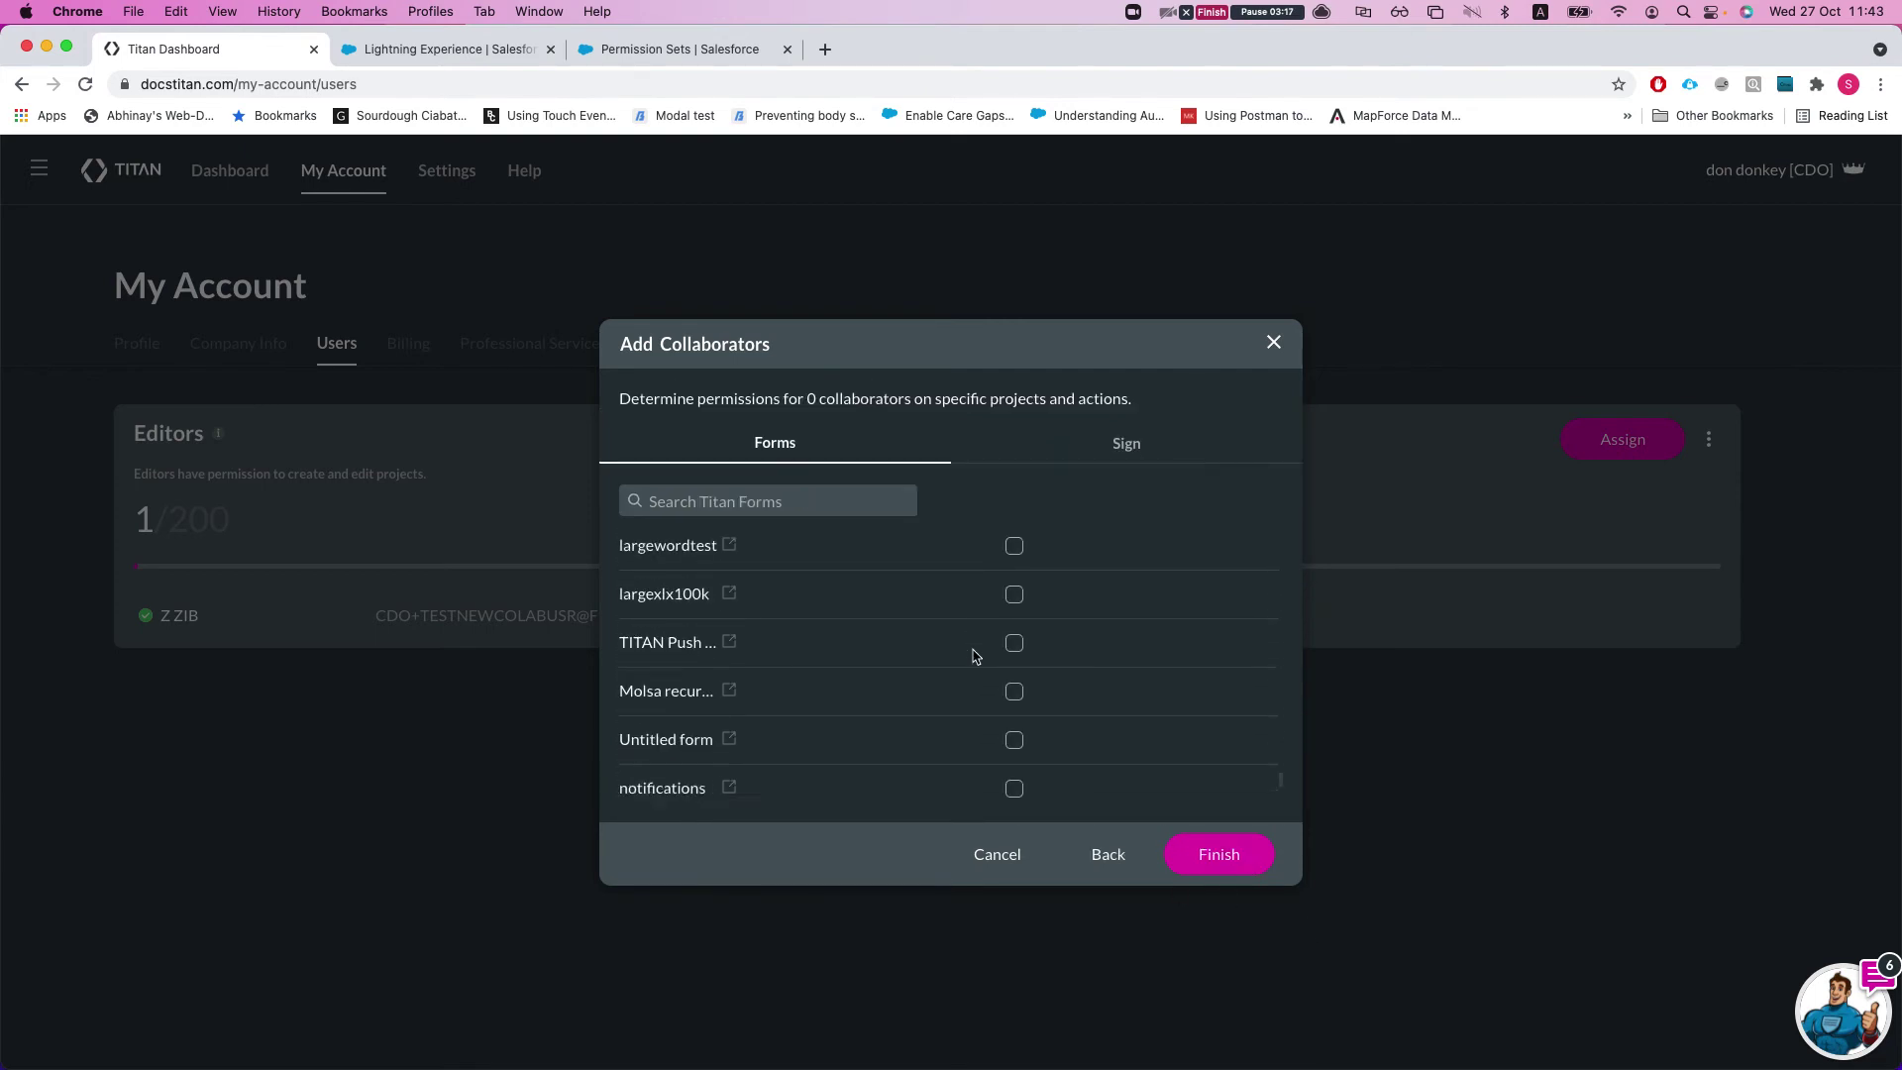
{"action": "scroll", "coordinate": [958, 662], "scroll_direction": "up", "scroll_amount": 10}
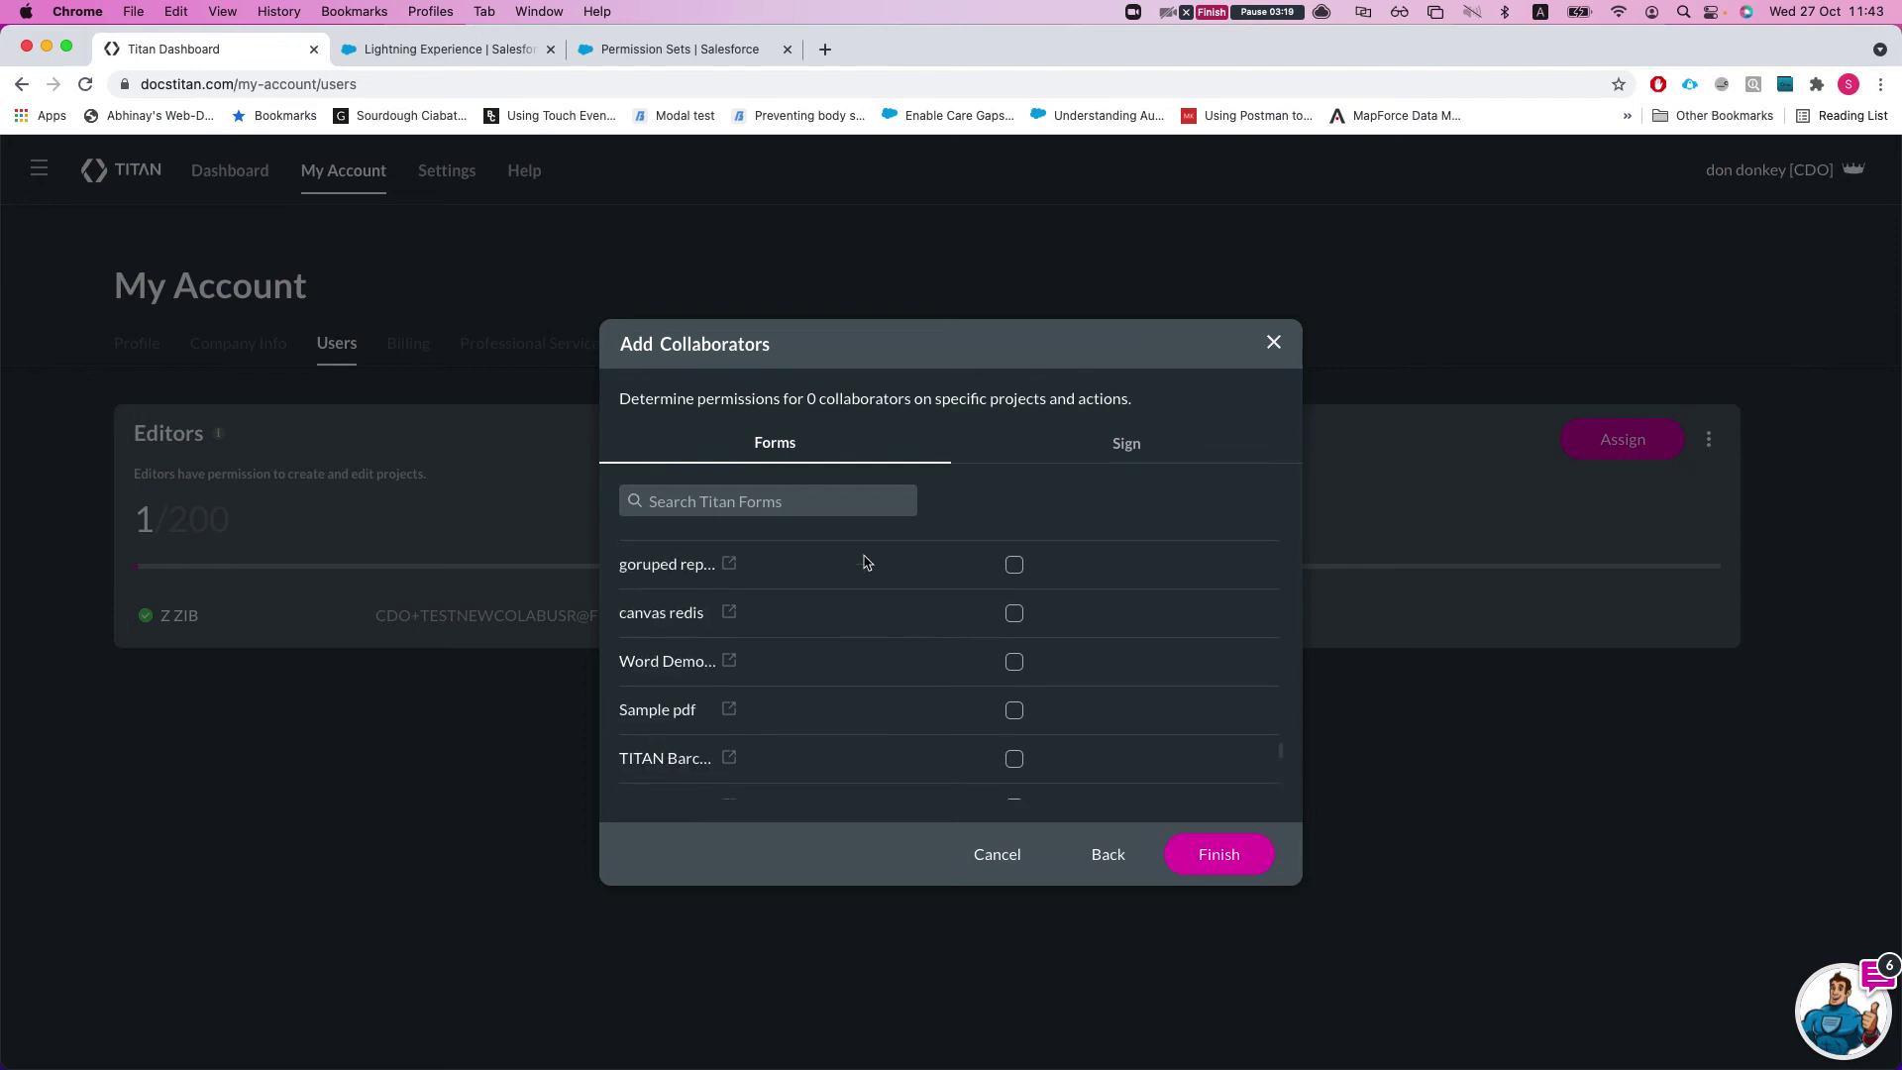
{"action": "left_click", "coordinate": [833, 508]}
{"action": "type", "text": "word"}
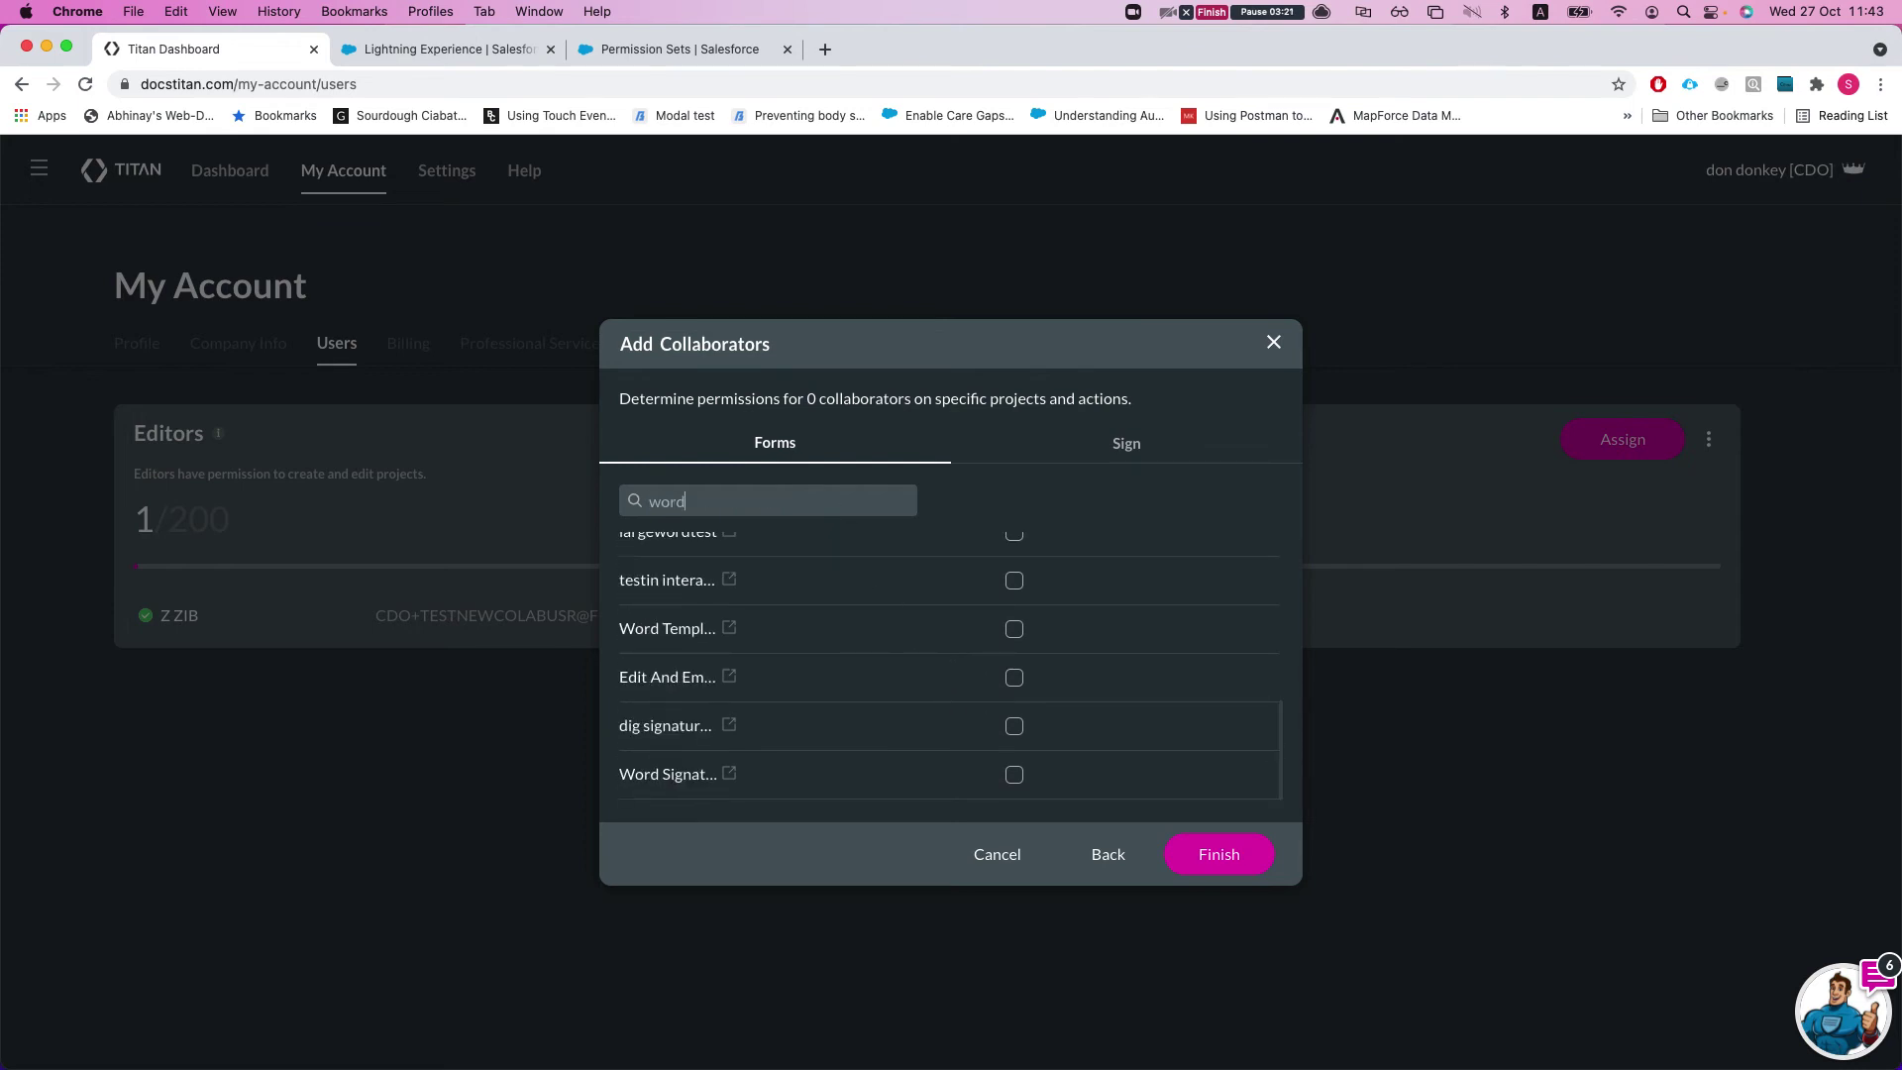
{"action": "type", "text": " de"}
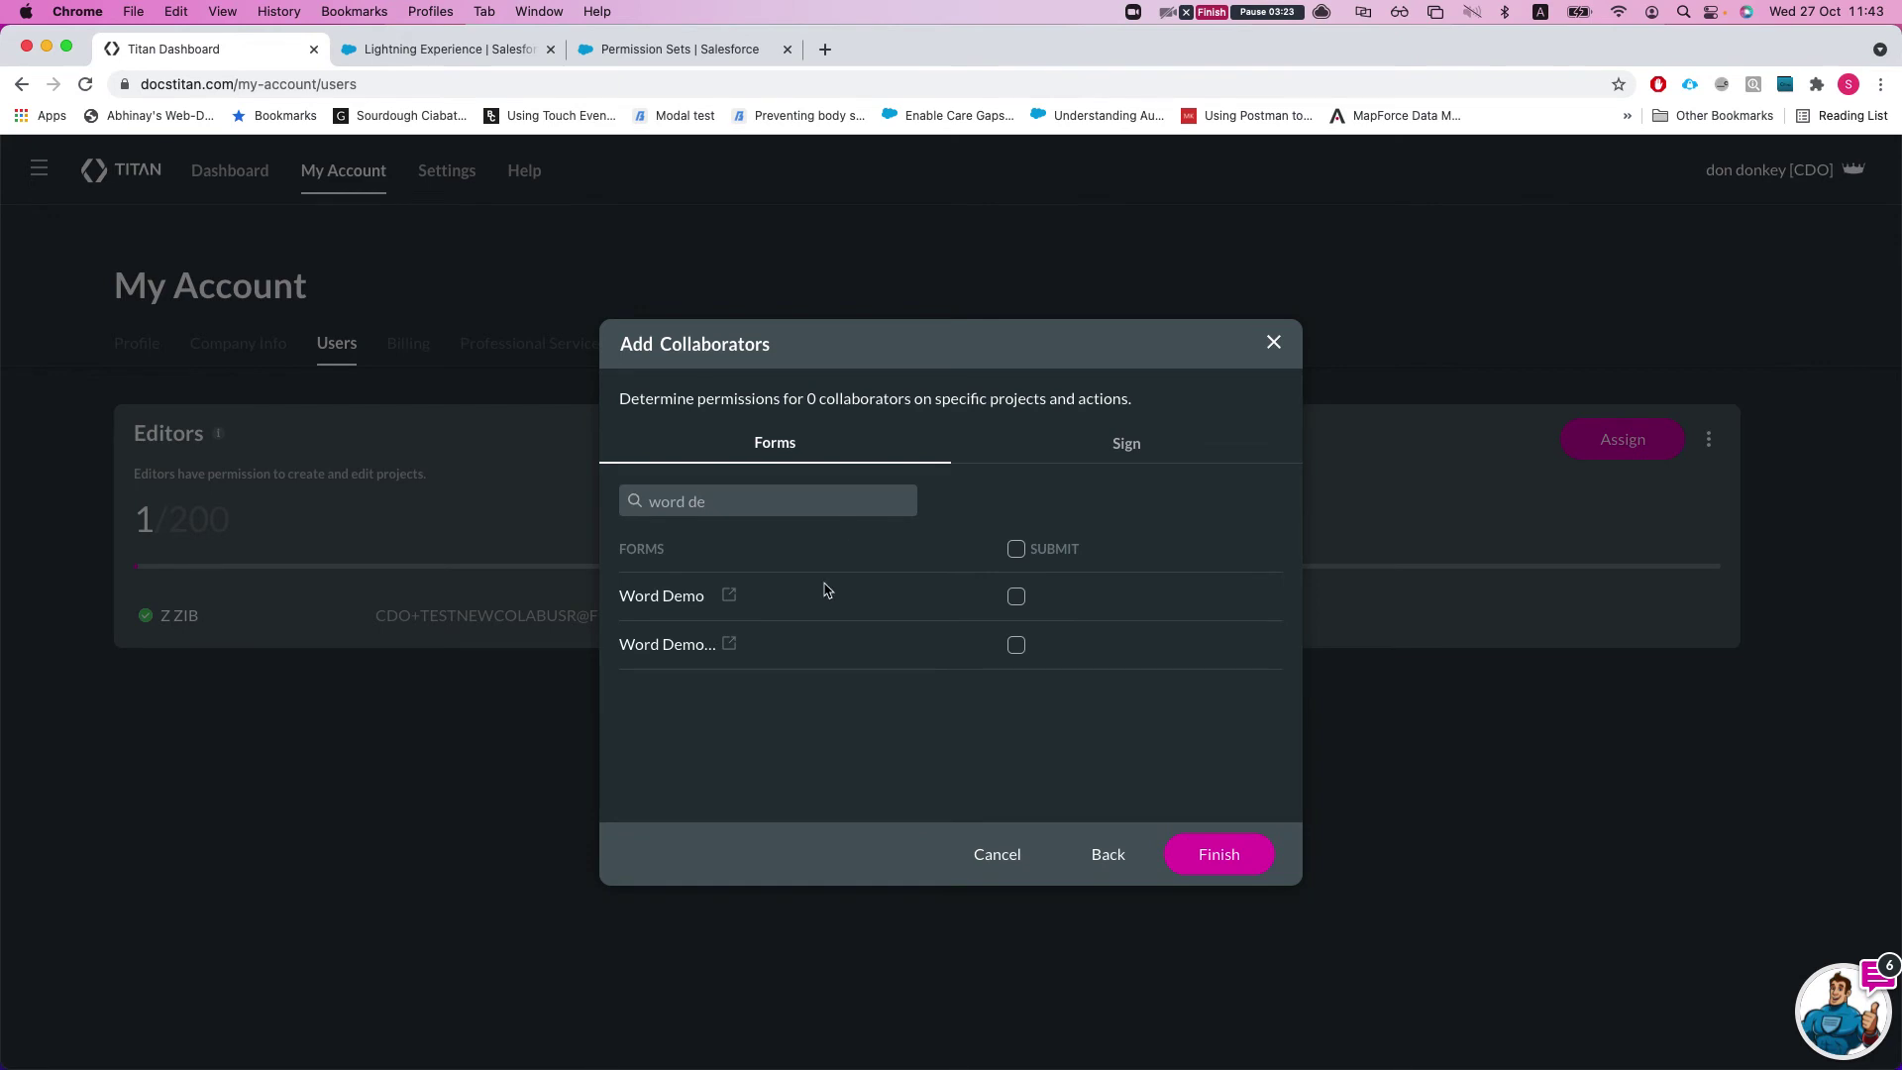
{"action": "left_click", "coordinate": [1016, 548]}
{"action": "left_click", "coordinate": [1218, 854]}
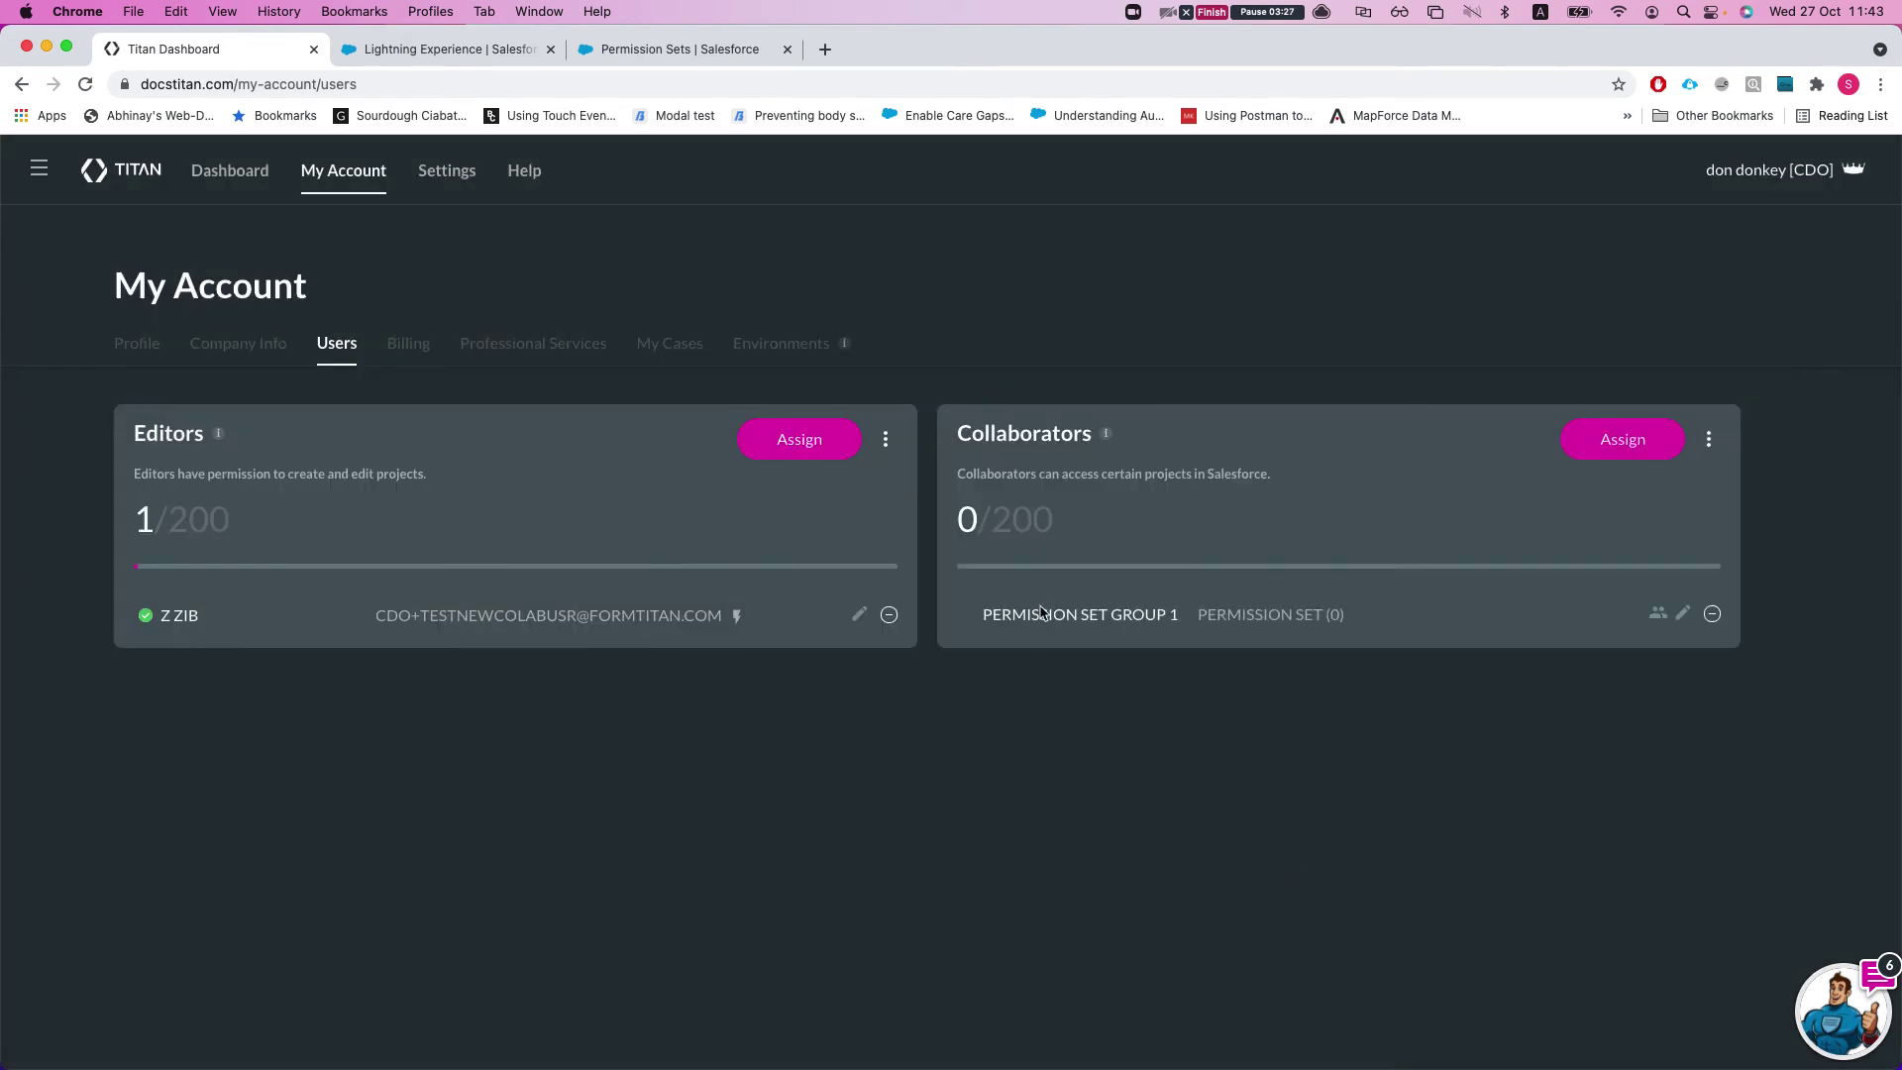
Step: Examine the permission set group's entry under Collaborators and its list of Salesforce users, closing the list when done
{"action": "left_click_drag", "start_coordinate": [974, 618], "coordinate": [1338, 624]}
{"action": "left_click", "coordinate": [1216, 622]}
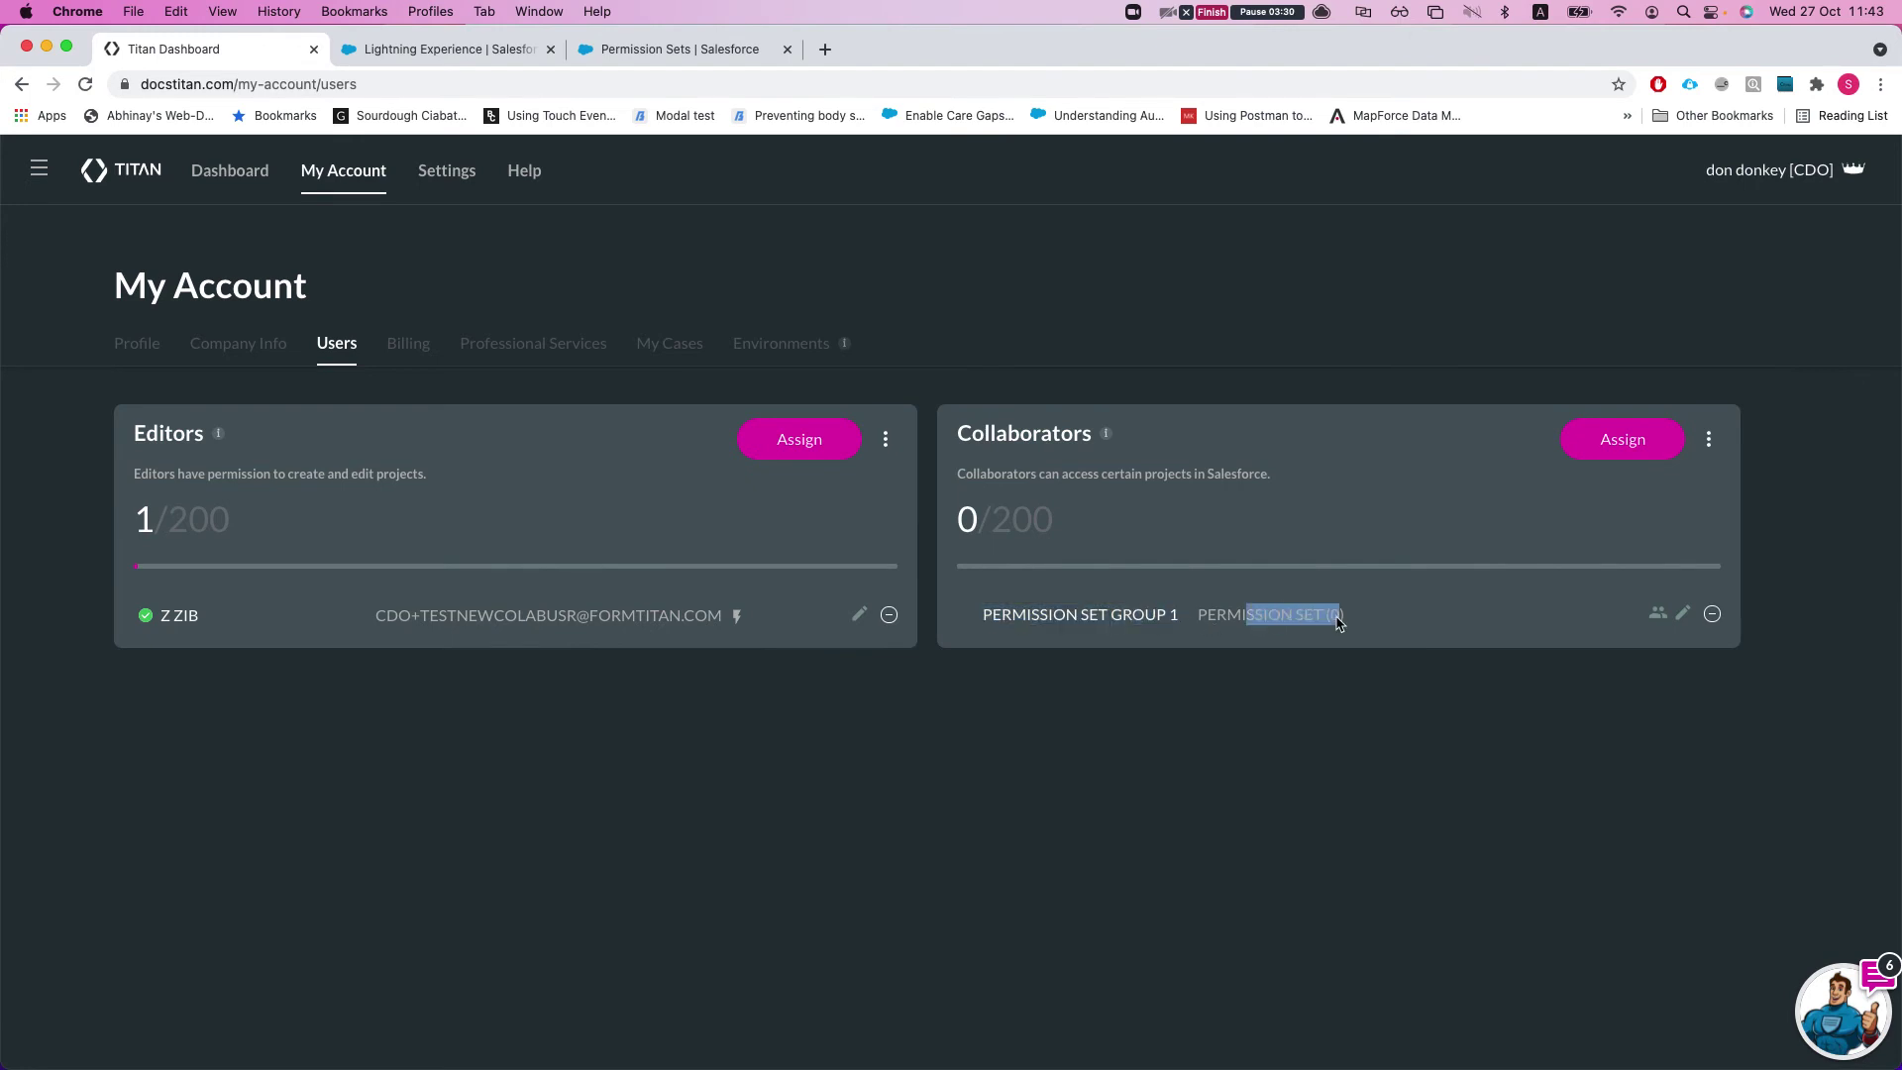
{"action": "left_click", "coordinate": [1382, 678]}
{"action": "left_click", "coordinate": [1658, 615]}
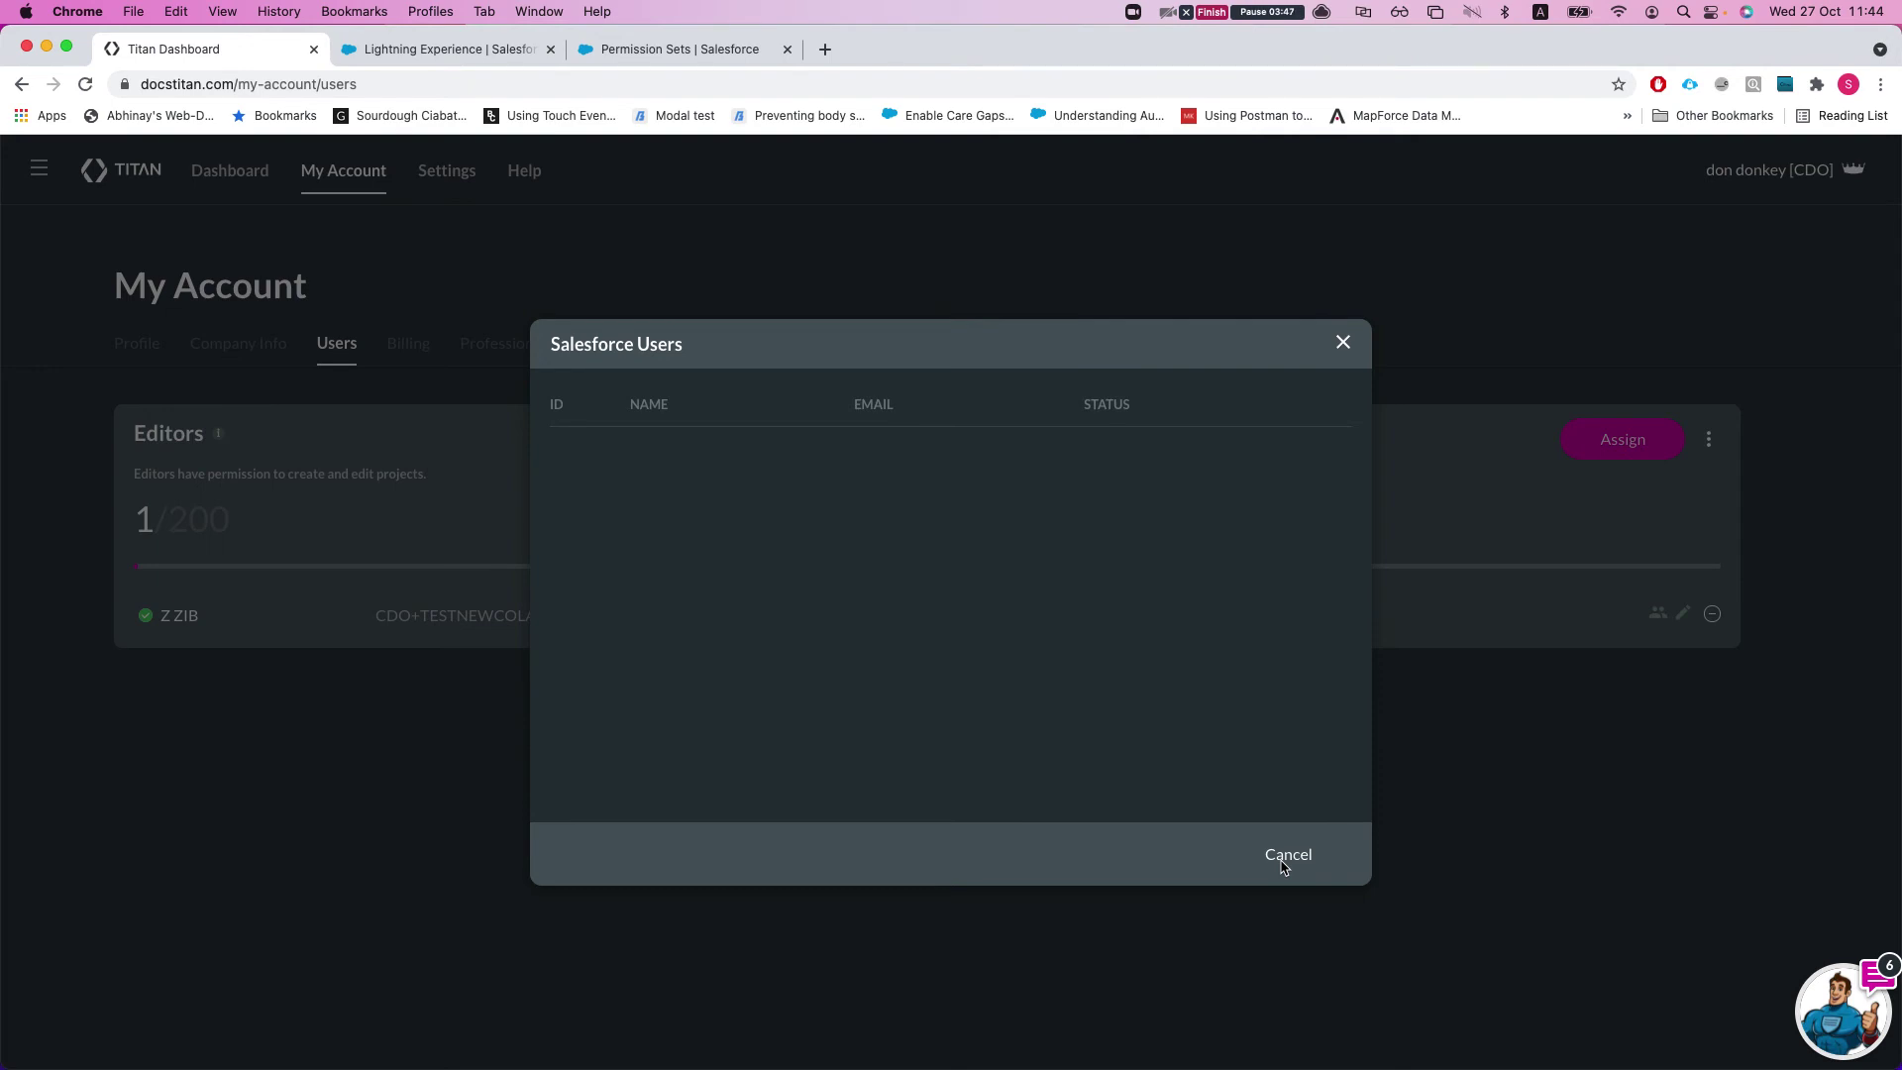
{"action": "left_click", "coordinate": [1284, 858]}
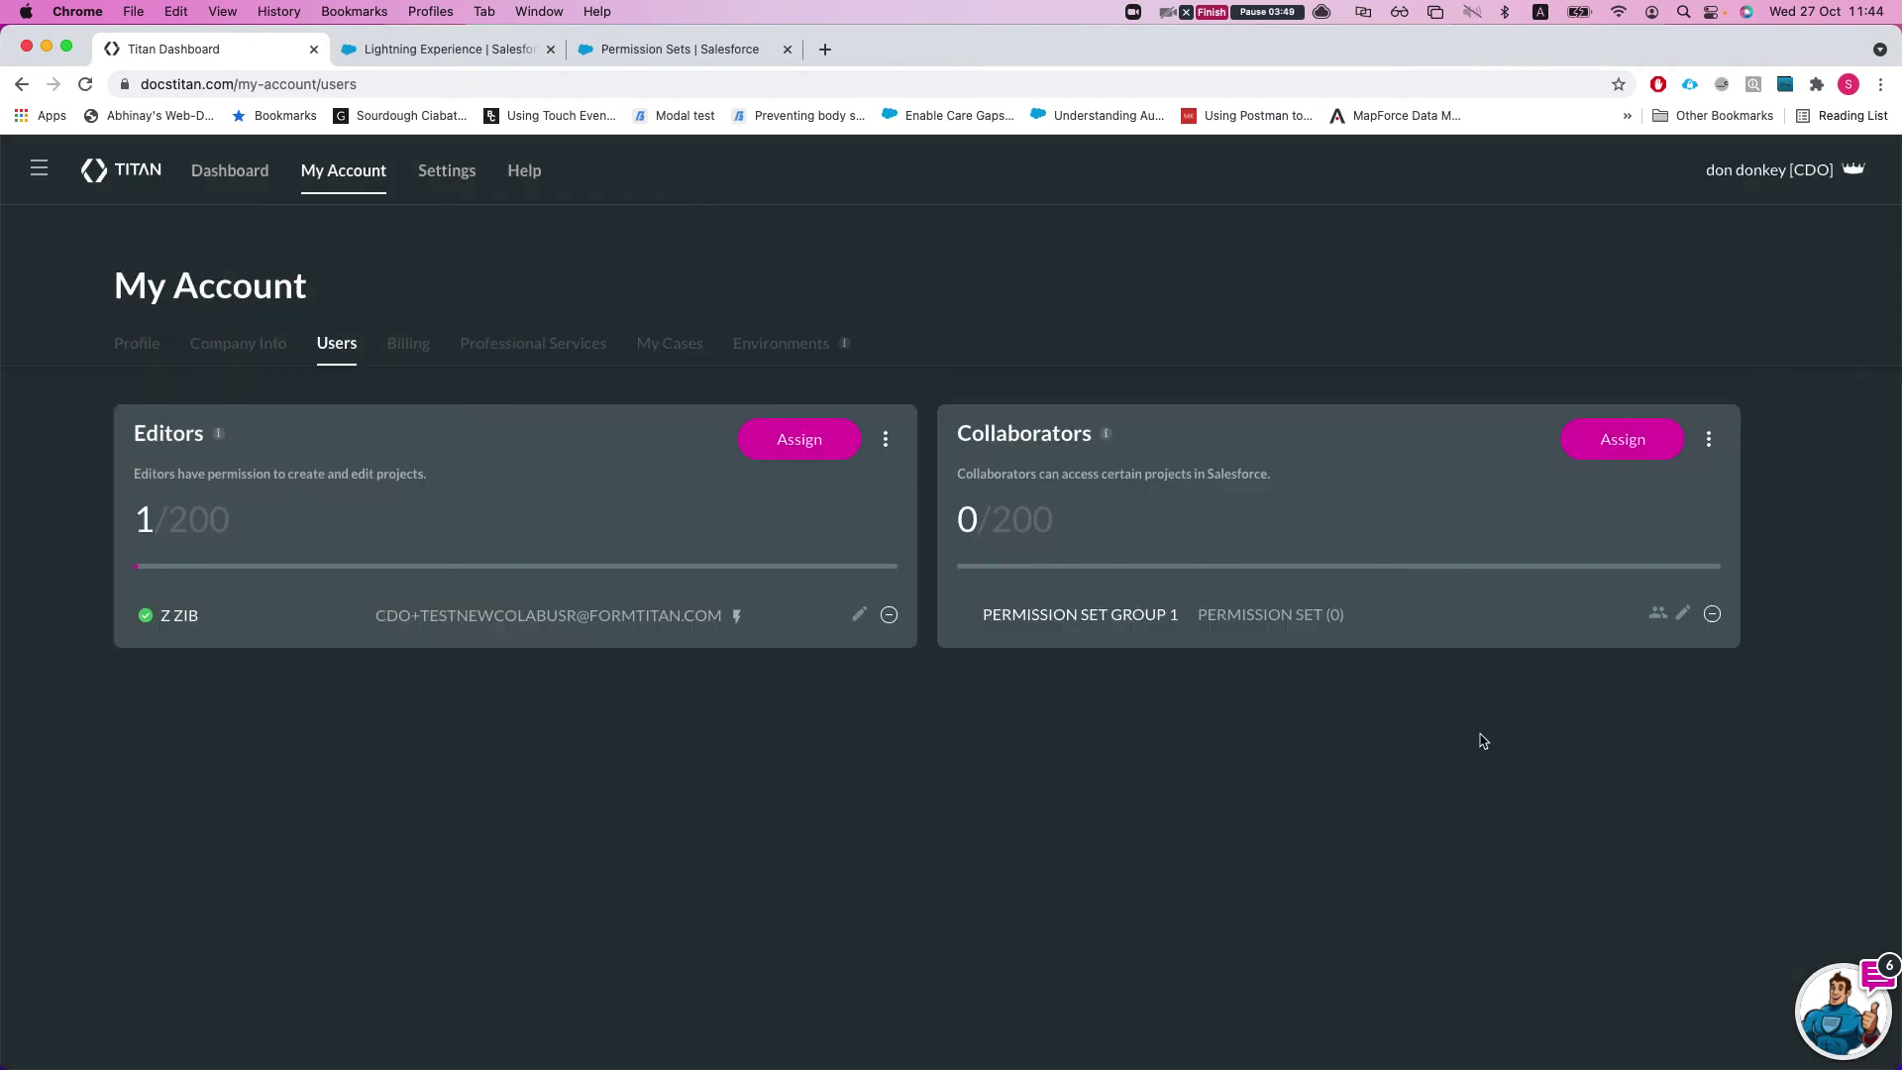
Step: Open the permission set group for editing and review which forms it may submit
{"action": "left_click", "coordinate": [1686, 614]}
{"action": "scroll", "coordinate": [990, 694], "scroll_direction": "down", "scroll_amount": 1}
{"action": "scroll", "coordinate": [1139, 792], "scroll_direction": "up", "scroll_amount": 1}
{"action": "left_click", "coordinate": [1220, 854]}
{"action": "scroll", "coordinate": [989, 666], "scroll_direction": "down", "scroll_amount": 10}
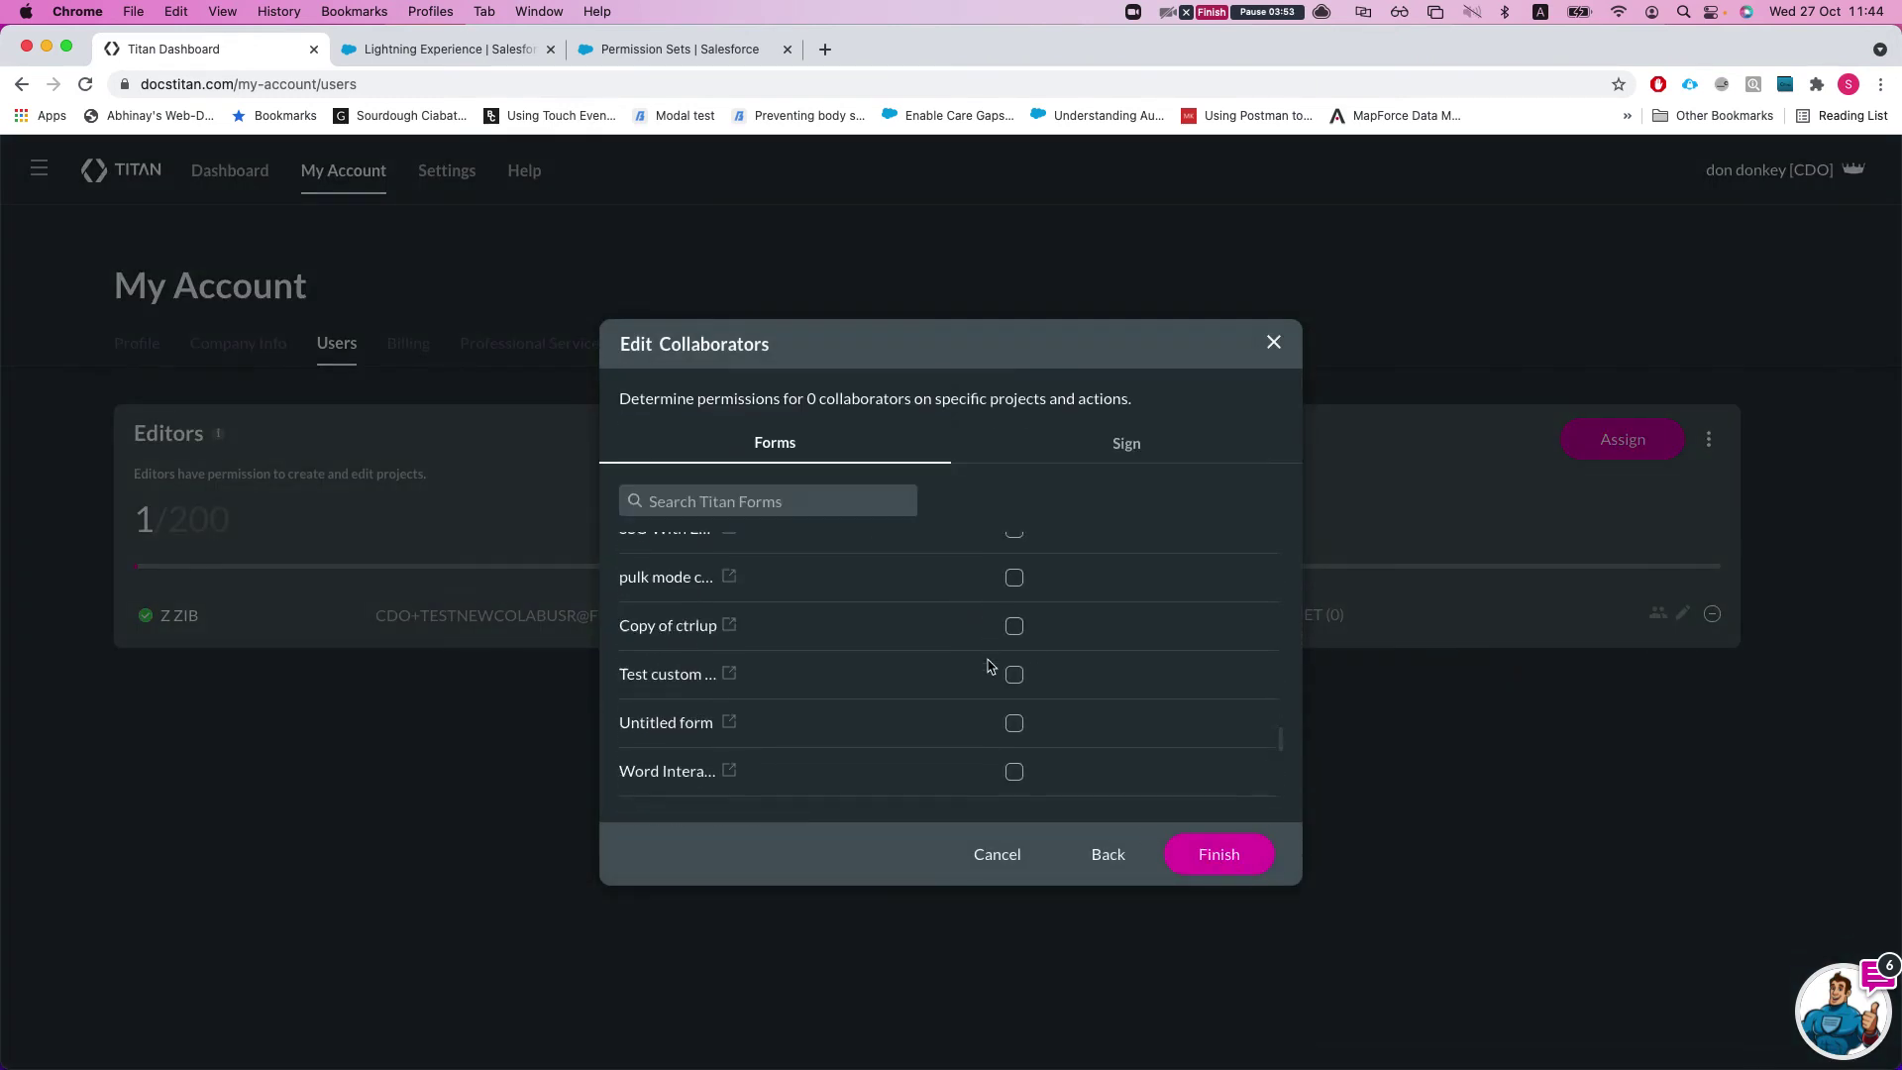
{"action": "scroll", "coordinate": [989, 666], "scroll_direction": "up", "scroll_amount": 8}
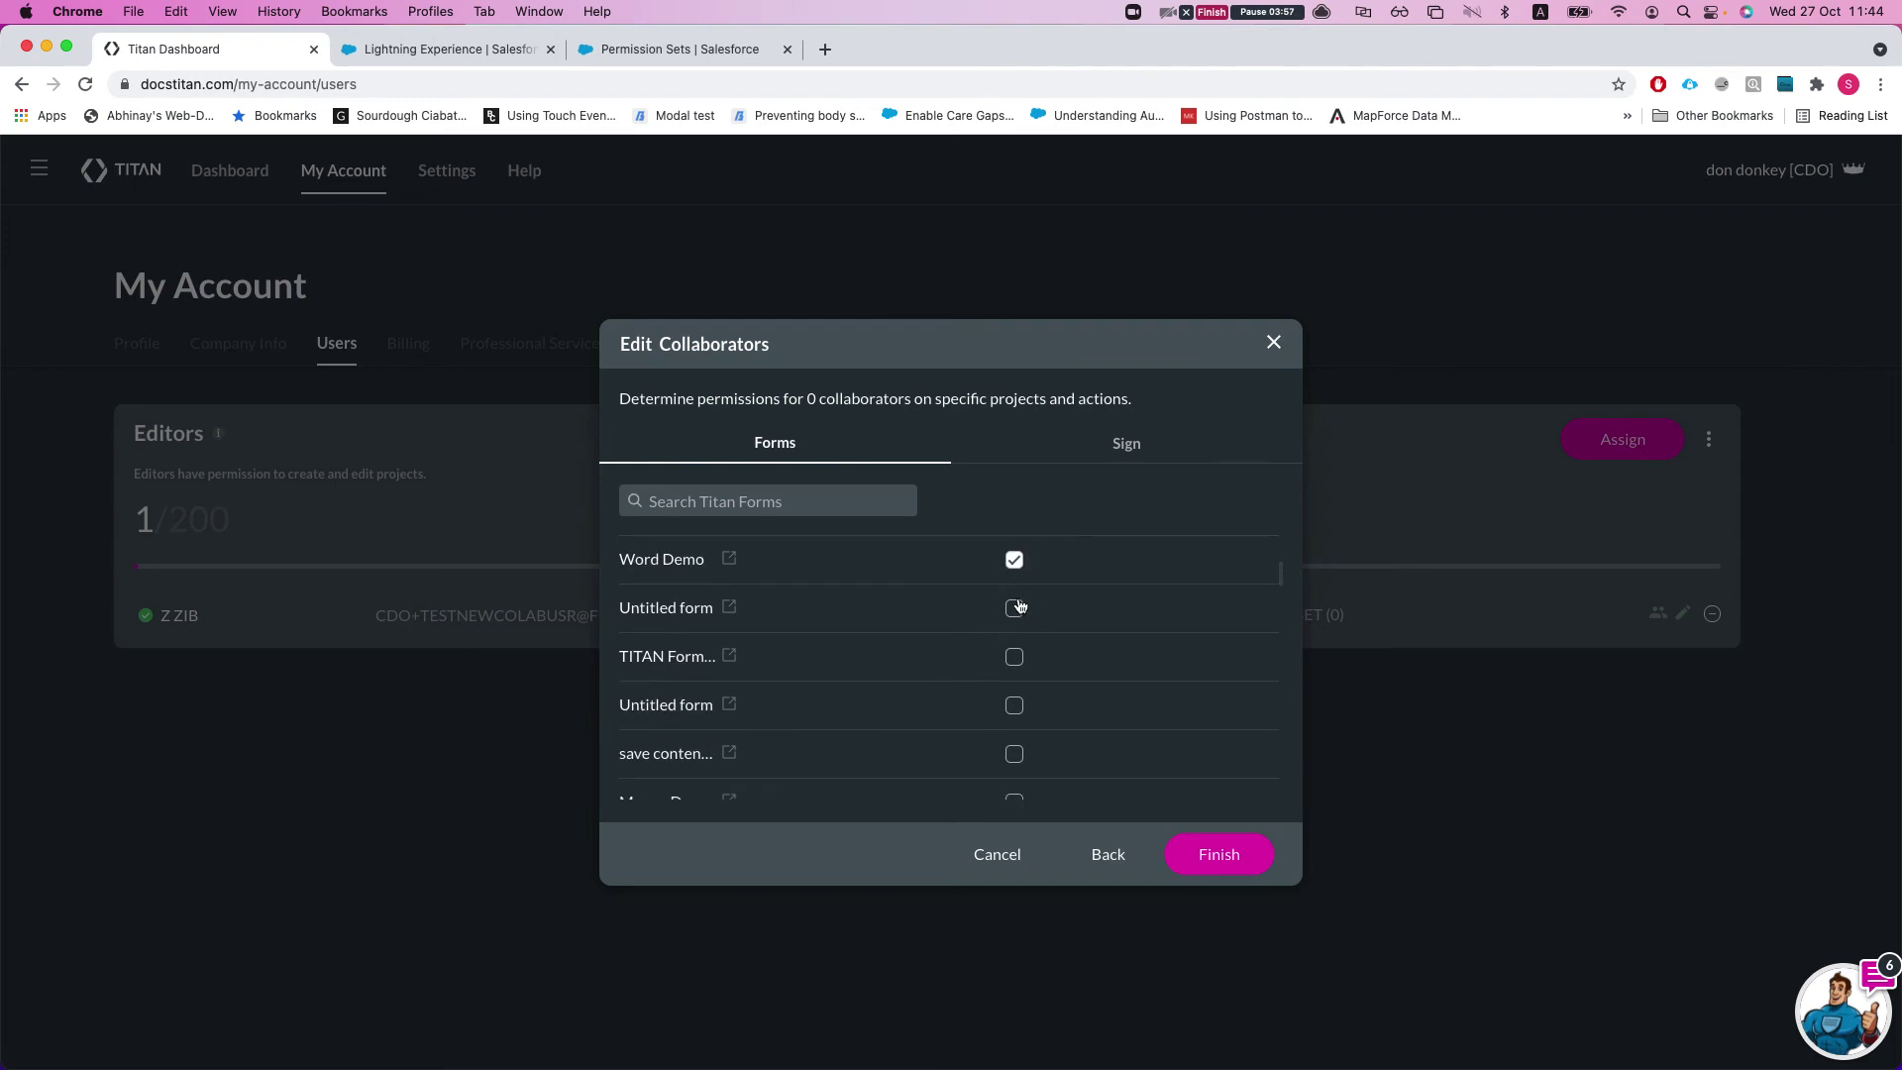
{"action": "scroll", "coordinate": [1020, 606], "scroll_direction": "up", "scroll_amount": 3}
Step: Review the group's Sign project permissions, return to its form permissions and close the editor without changes
{"action": "left_click", "coordinate": [1122, 456]}
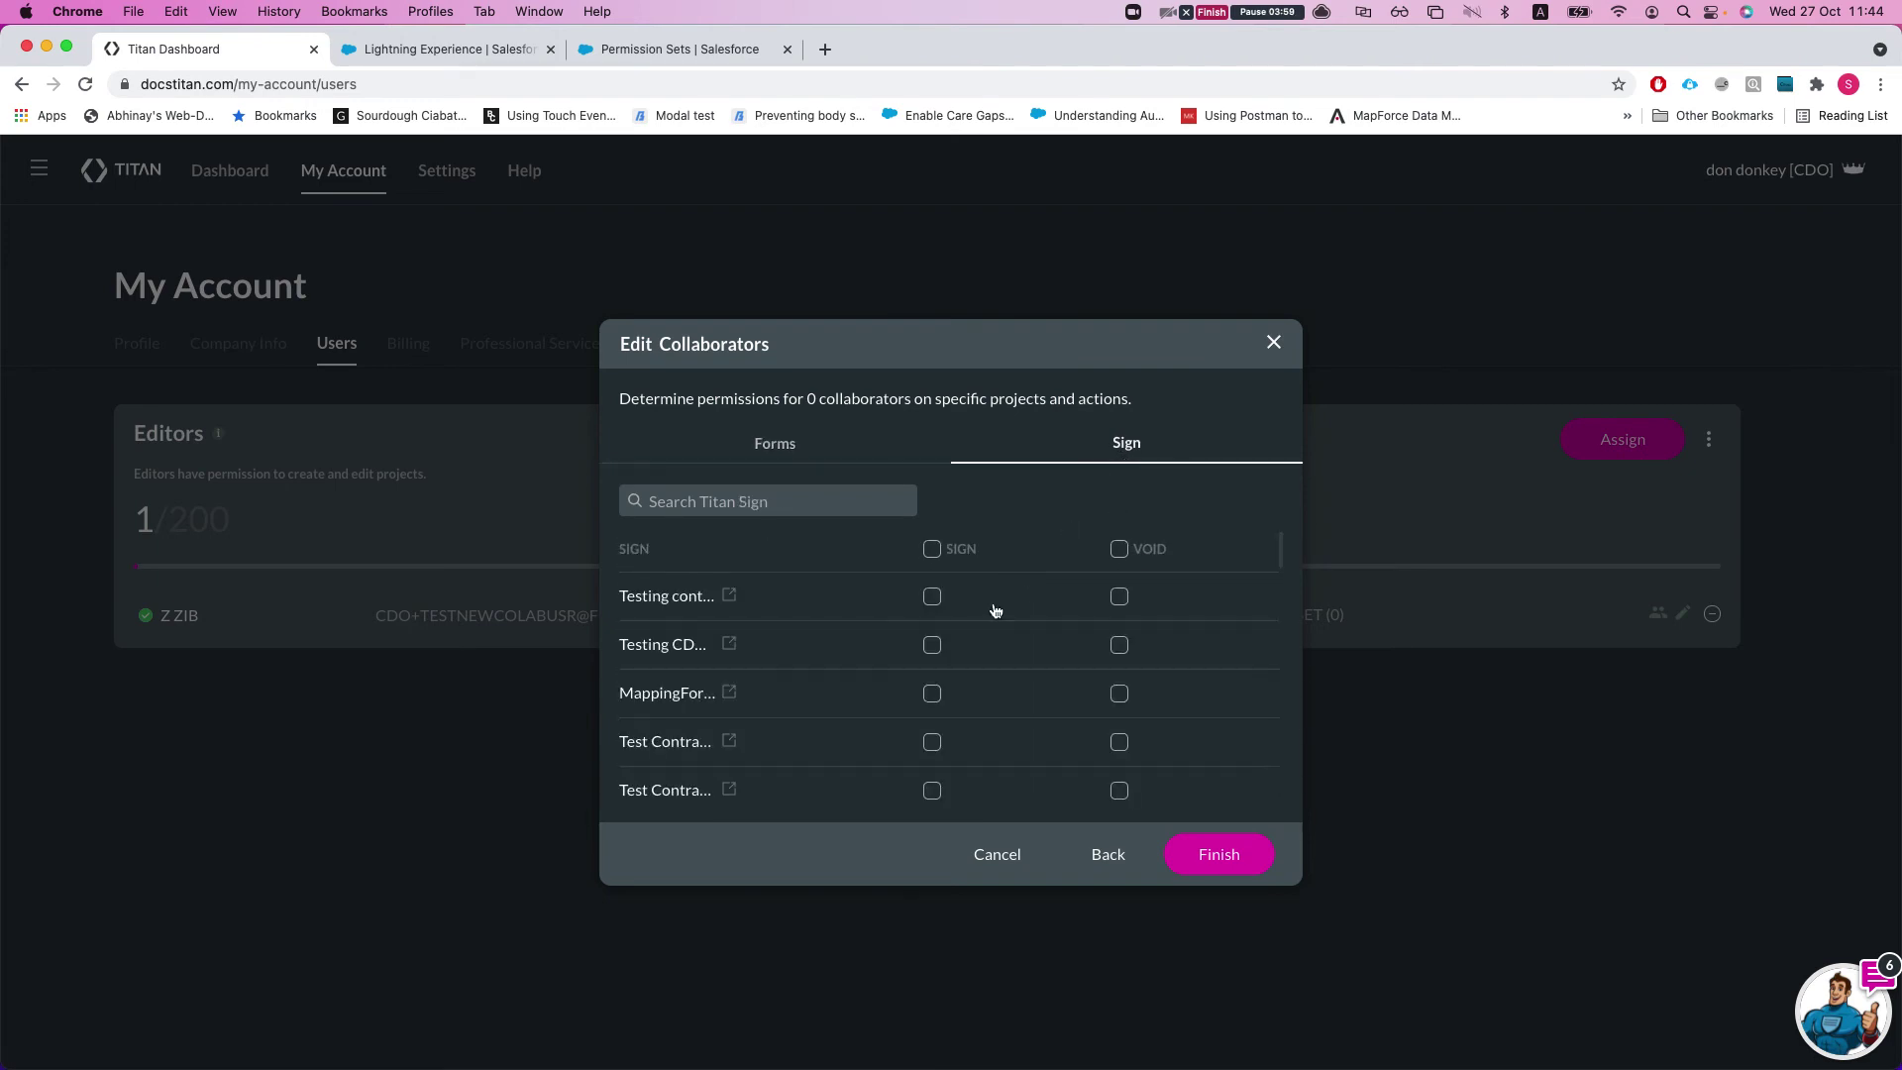
{"action": "scroll", "coordinate": [1000, 621], "scroll_direction": "down", "scroll_amount": 15}
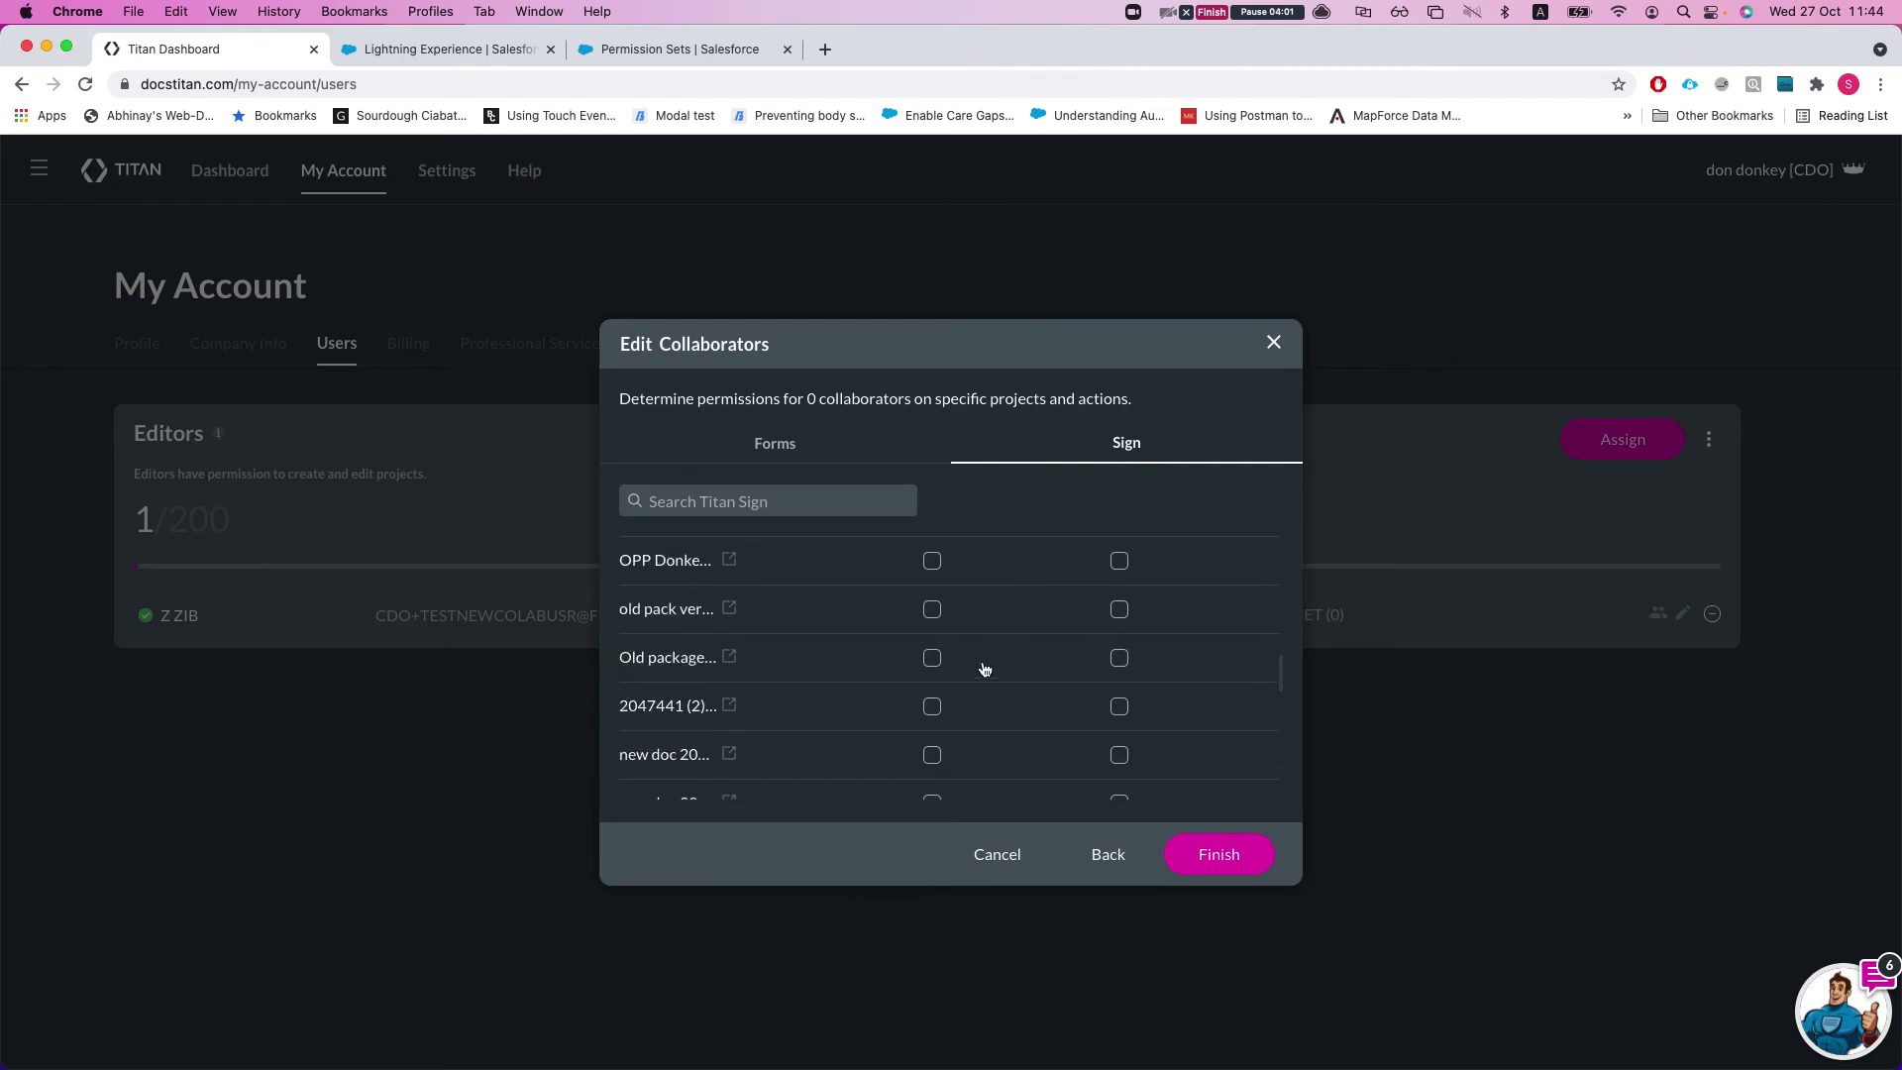
{"action": "scroll", "coordinate": [975, 677], "scroll_direction": "down", "scroll_amount": 1}
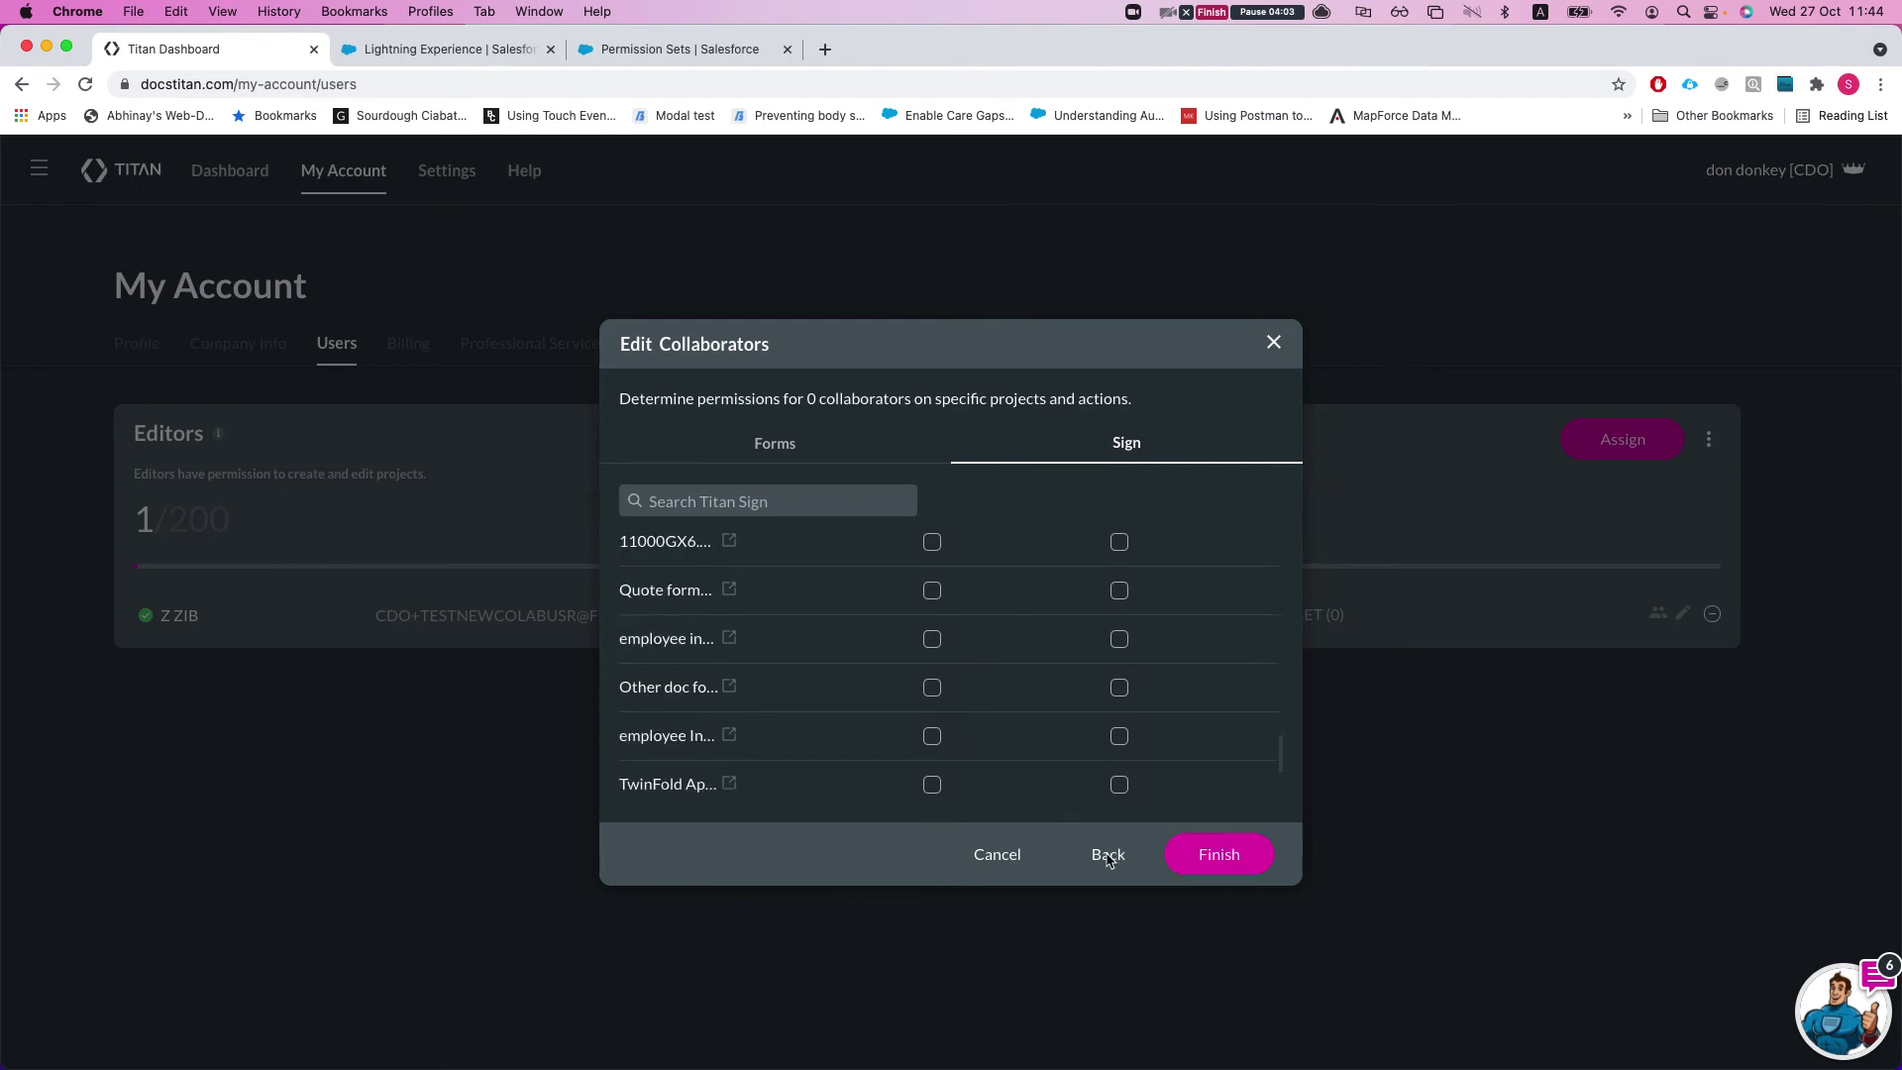
{"action": "left_click", "coordinate": [780, 445]}
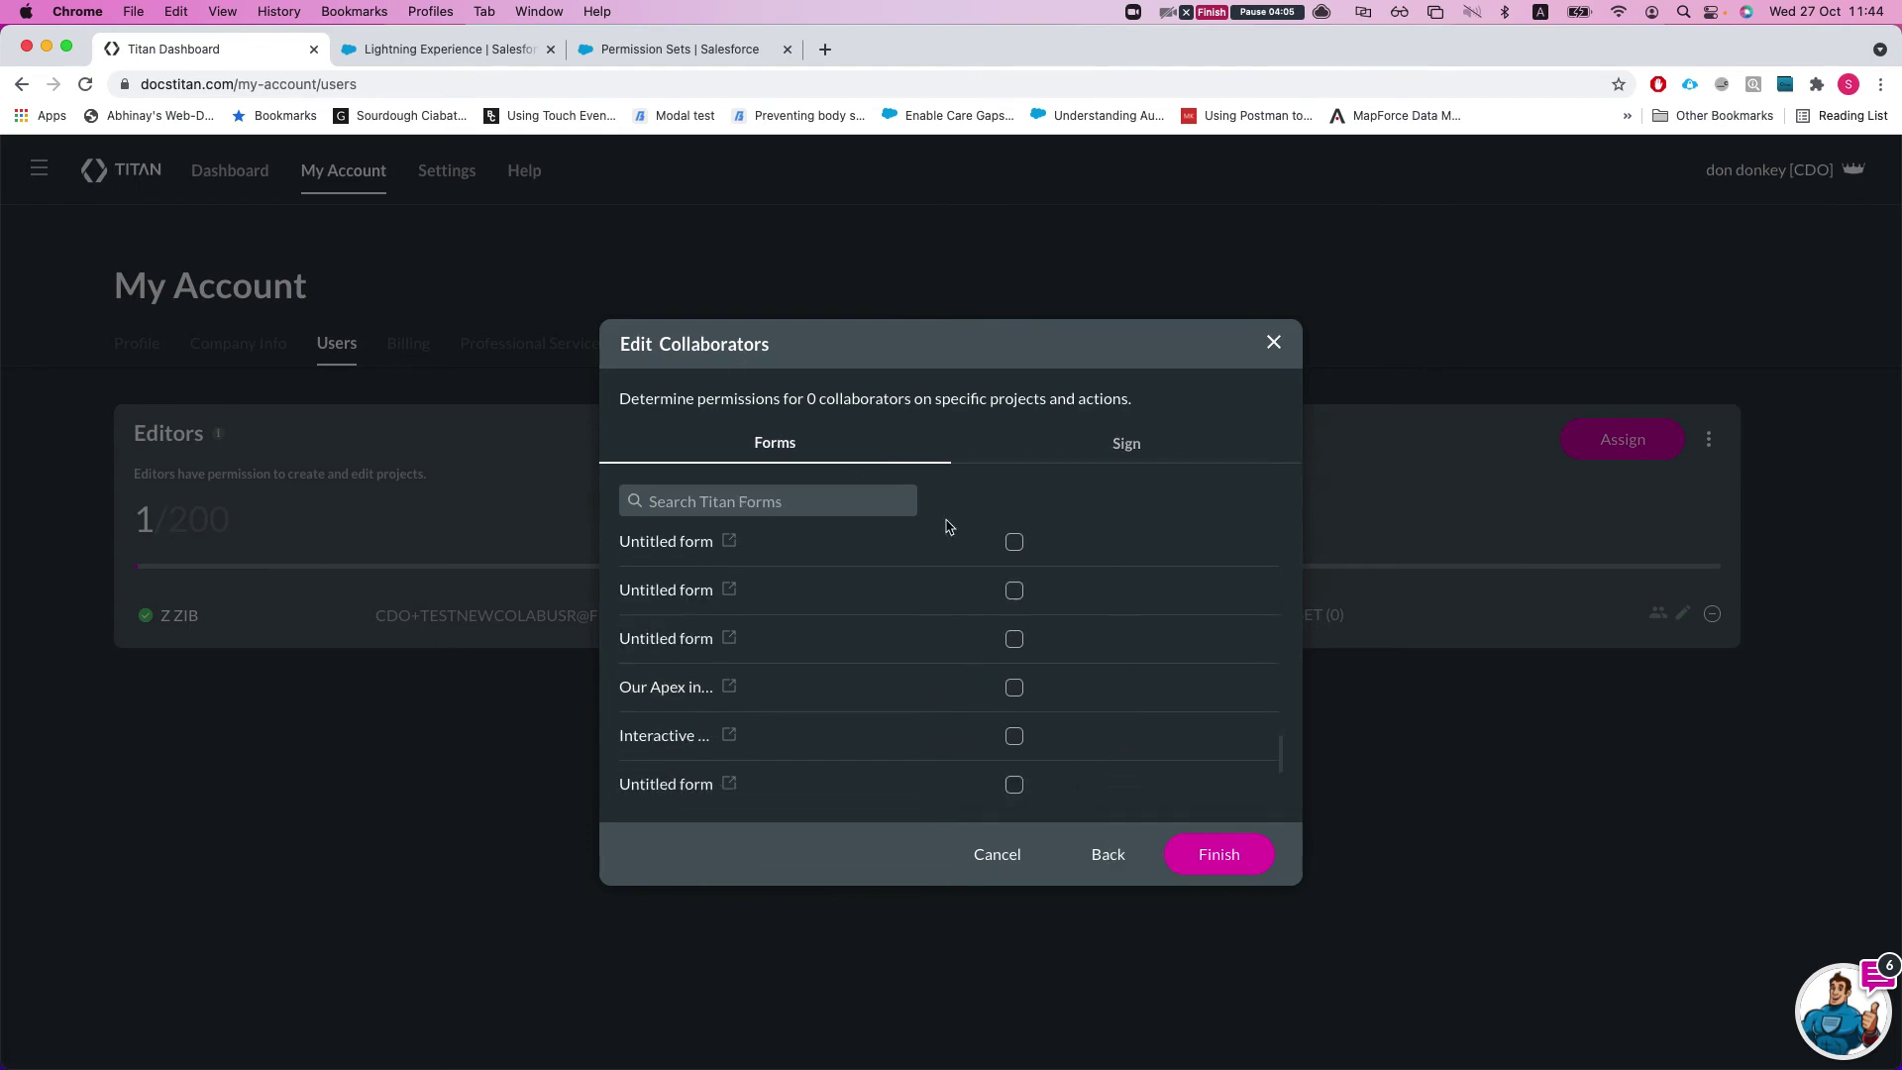
{"action": "scroll", "coordinate": [1002, 569], "scroll_direction": "up", "scroll_amount": 10}
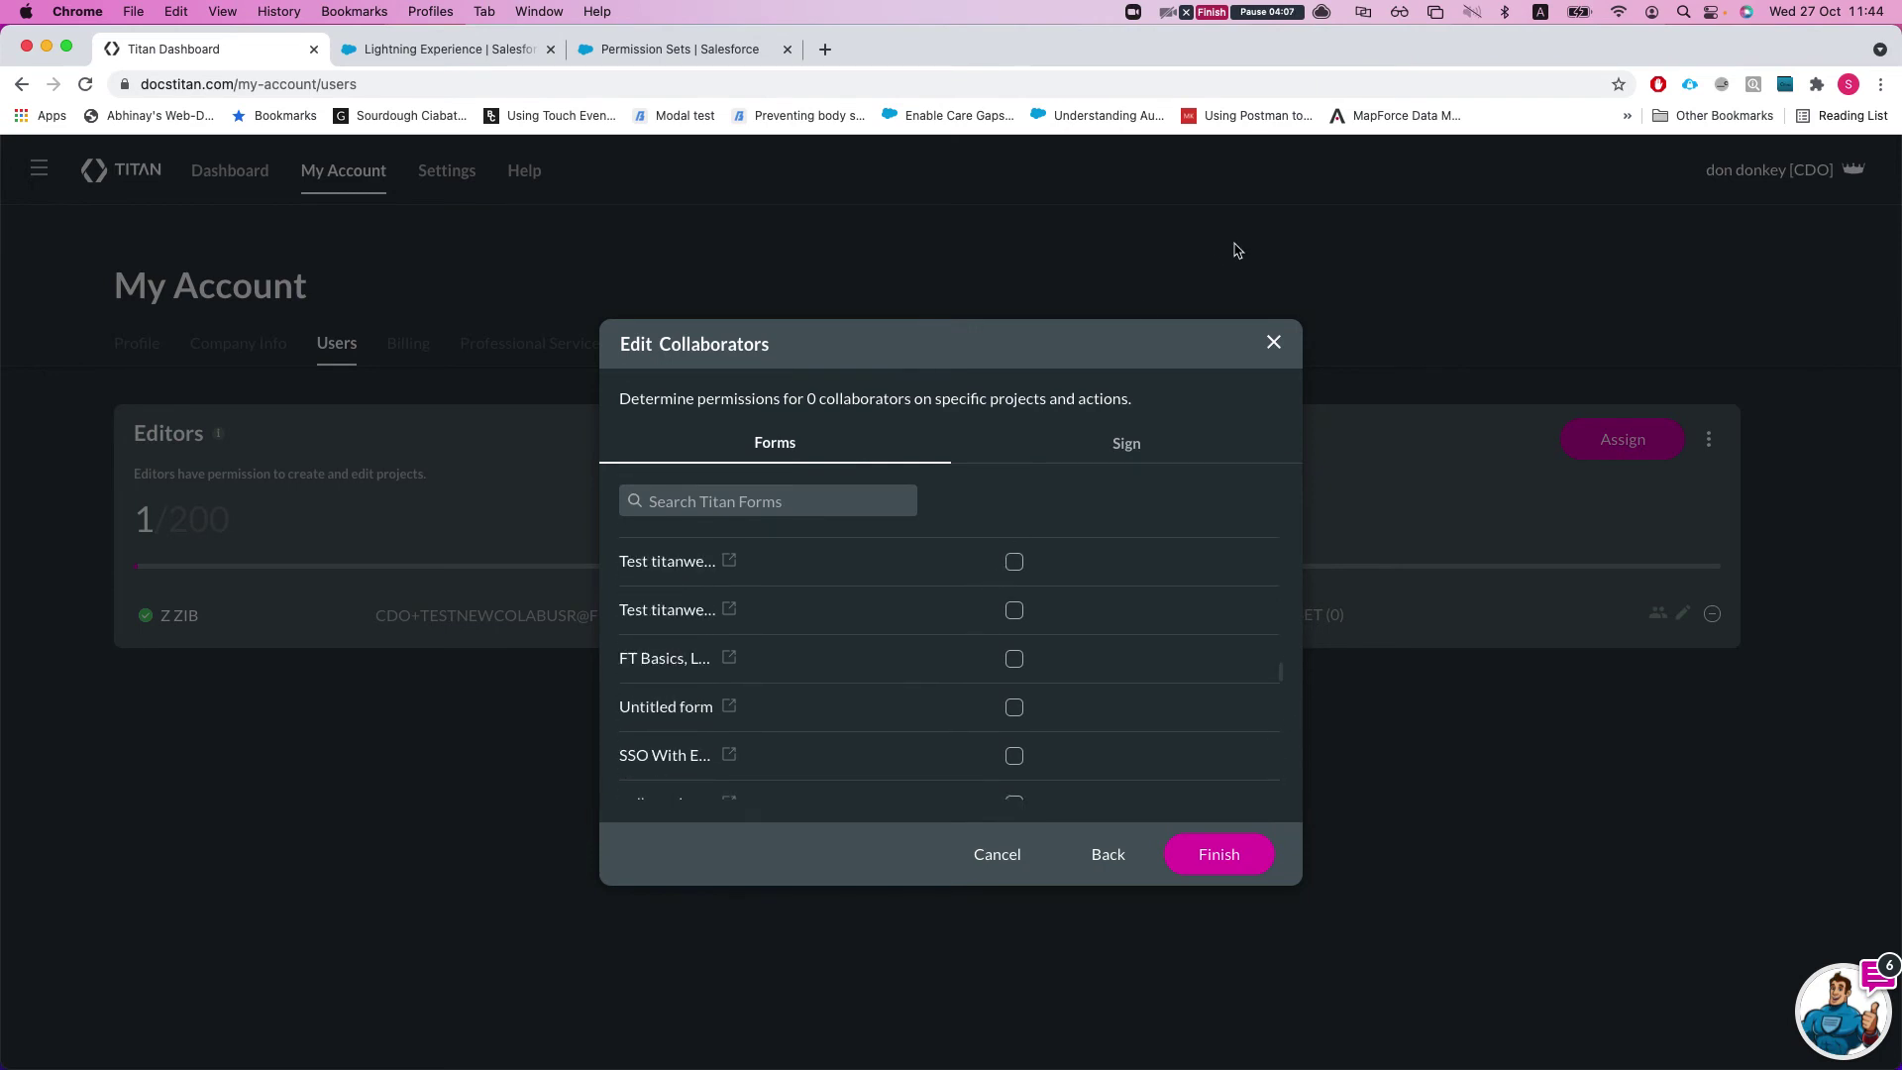
{"action": "left_click", "coordinate": [1272, 340]}
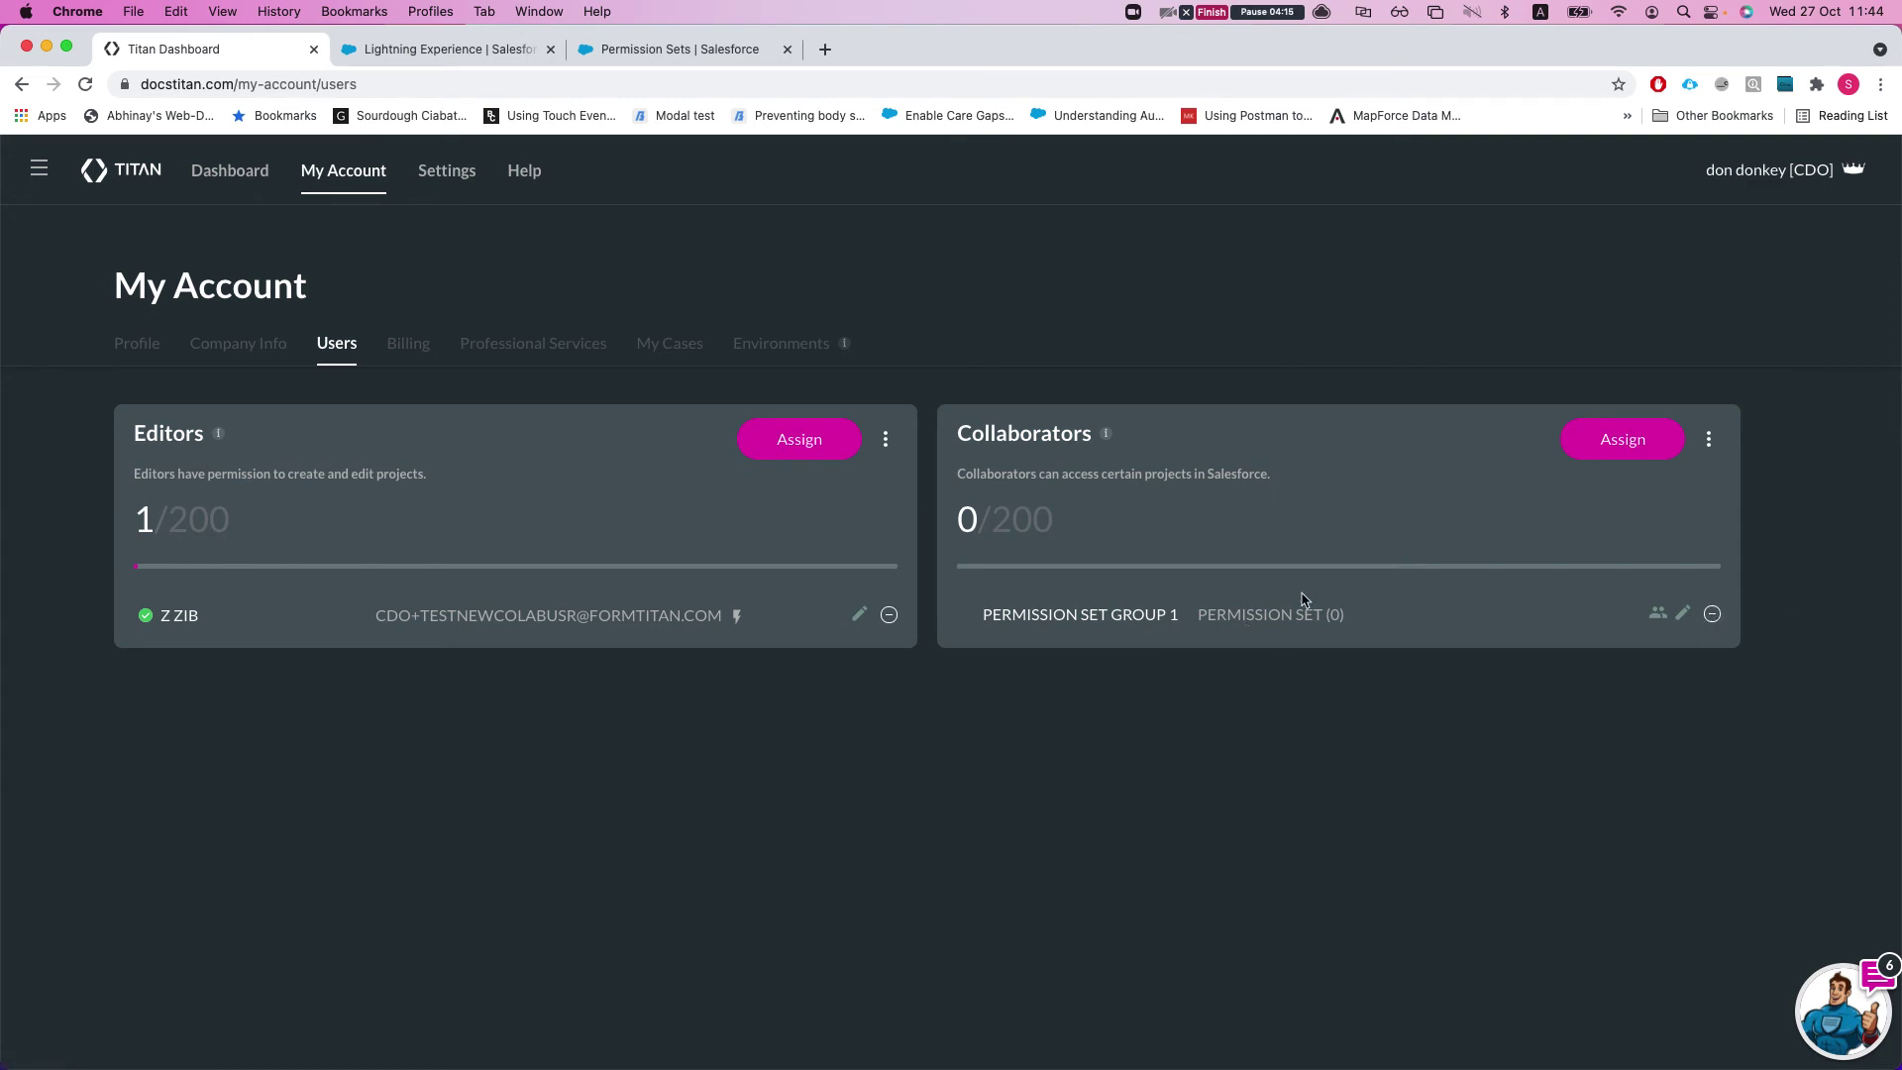
Step: Reload the Titan users page and check the collaborator count and the permission set group's entry
{"action": "key", "text": "super+r"}
{"action": "double_click", "coordinate": [961, 507]}
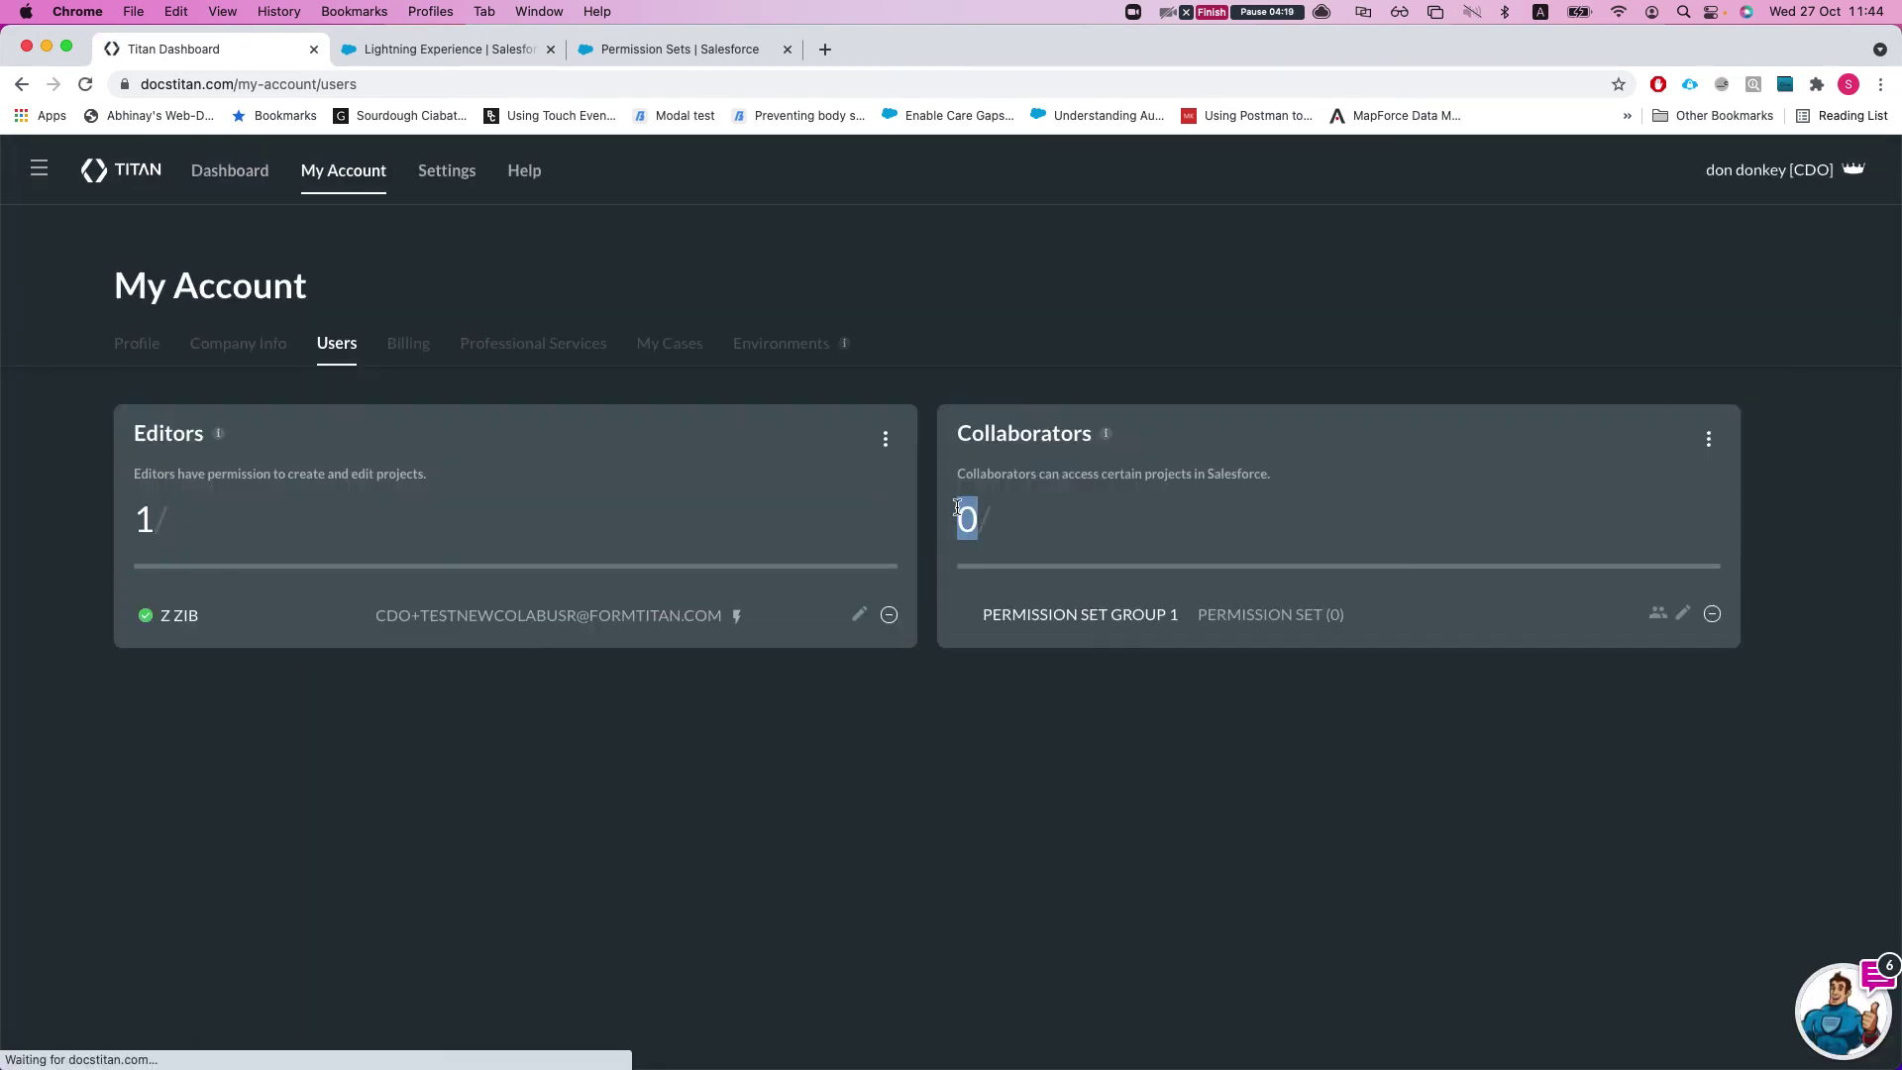
{"action": "left_click", "coordinate": [989, 525]}
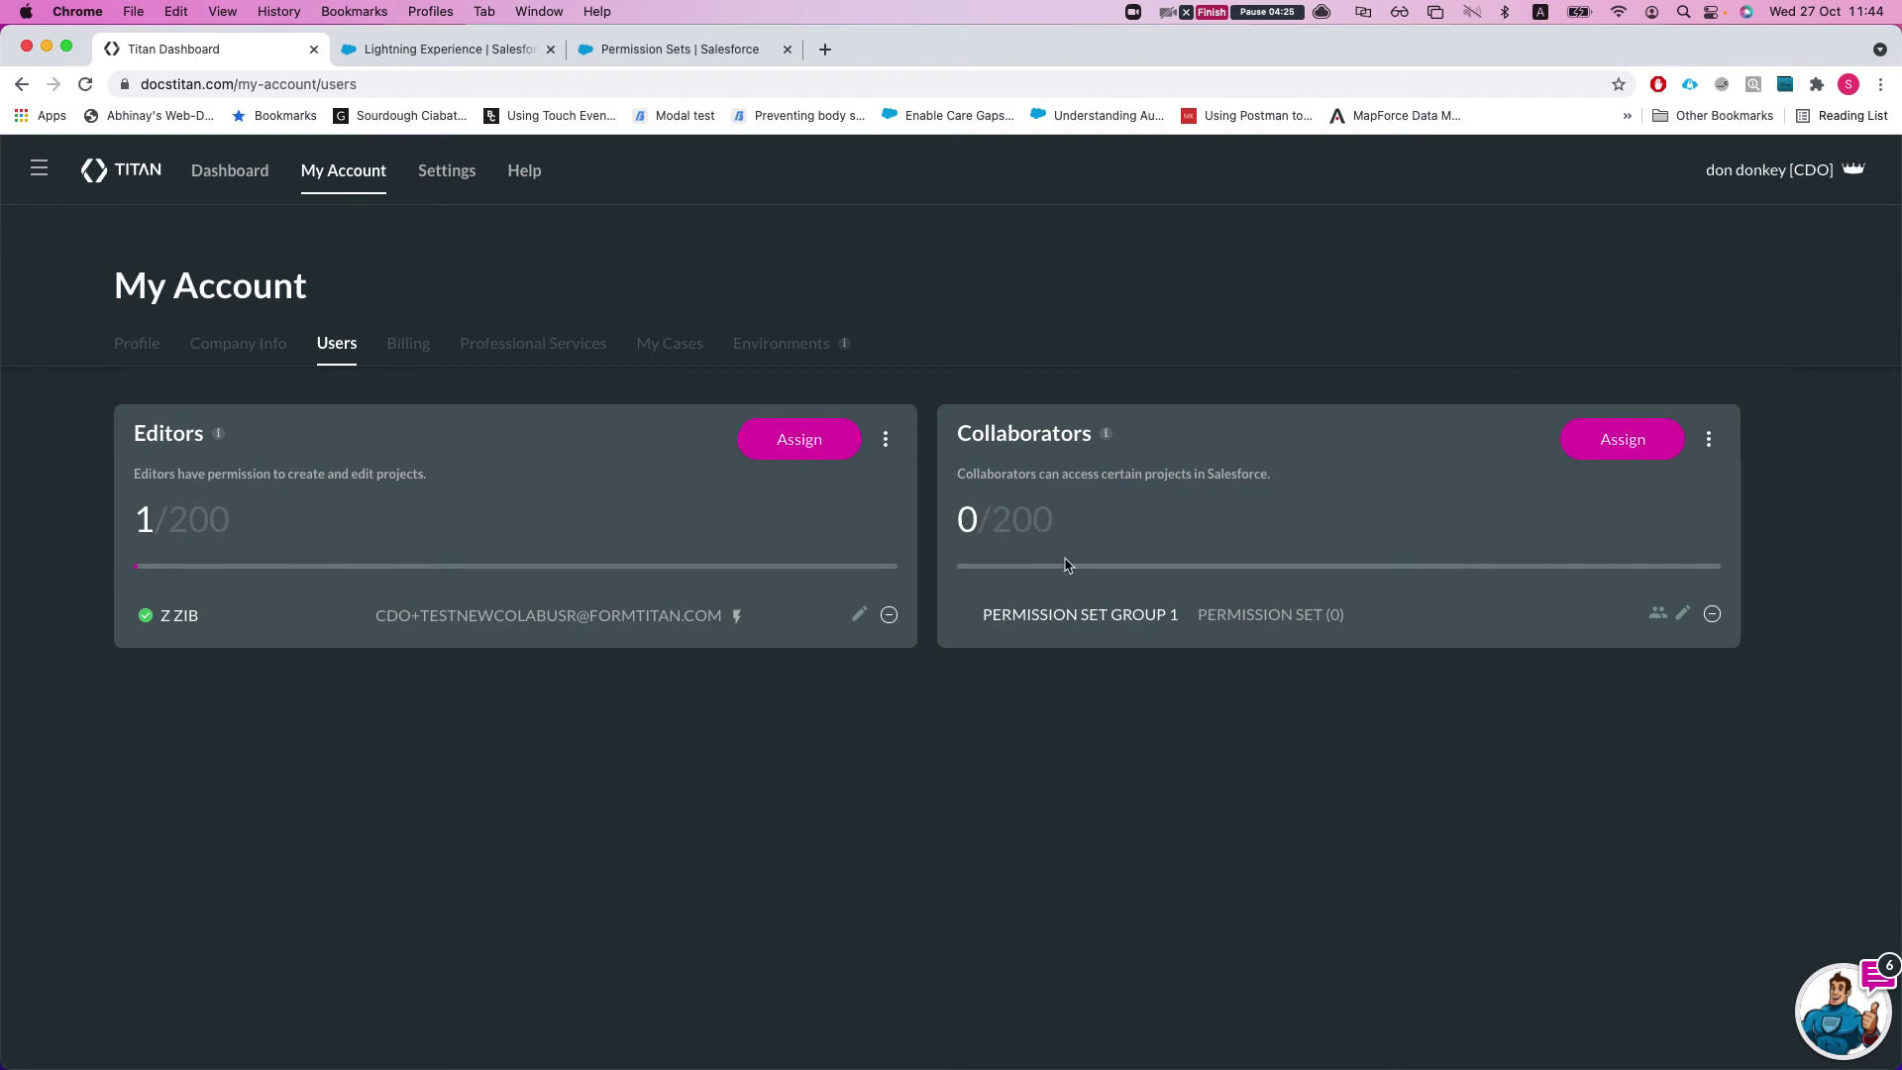
{"action": "triple_click", "coordinate": [996, 624]}
{"action": "left_click", "coordinate": [996, 624]}
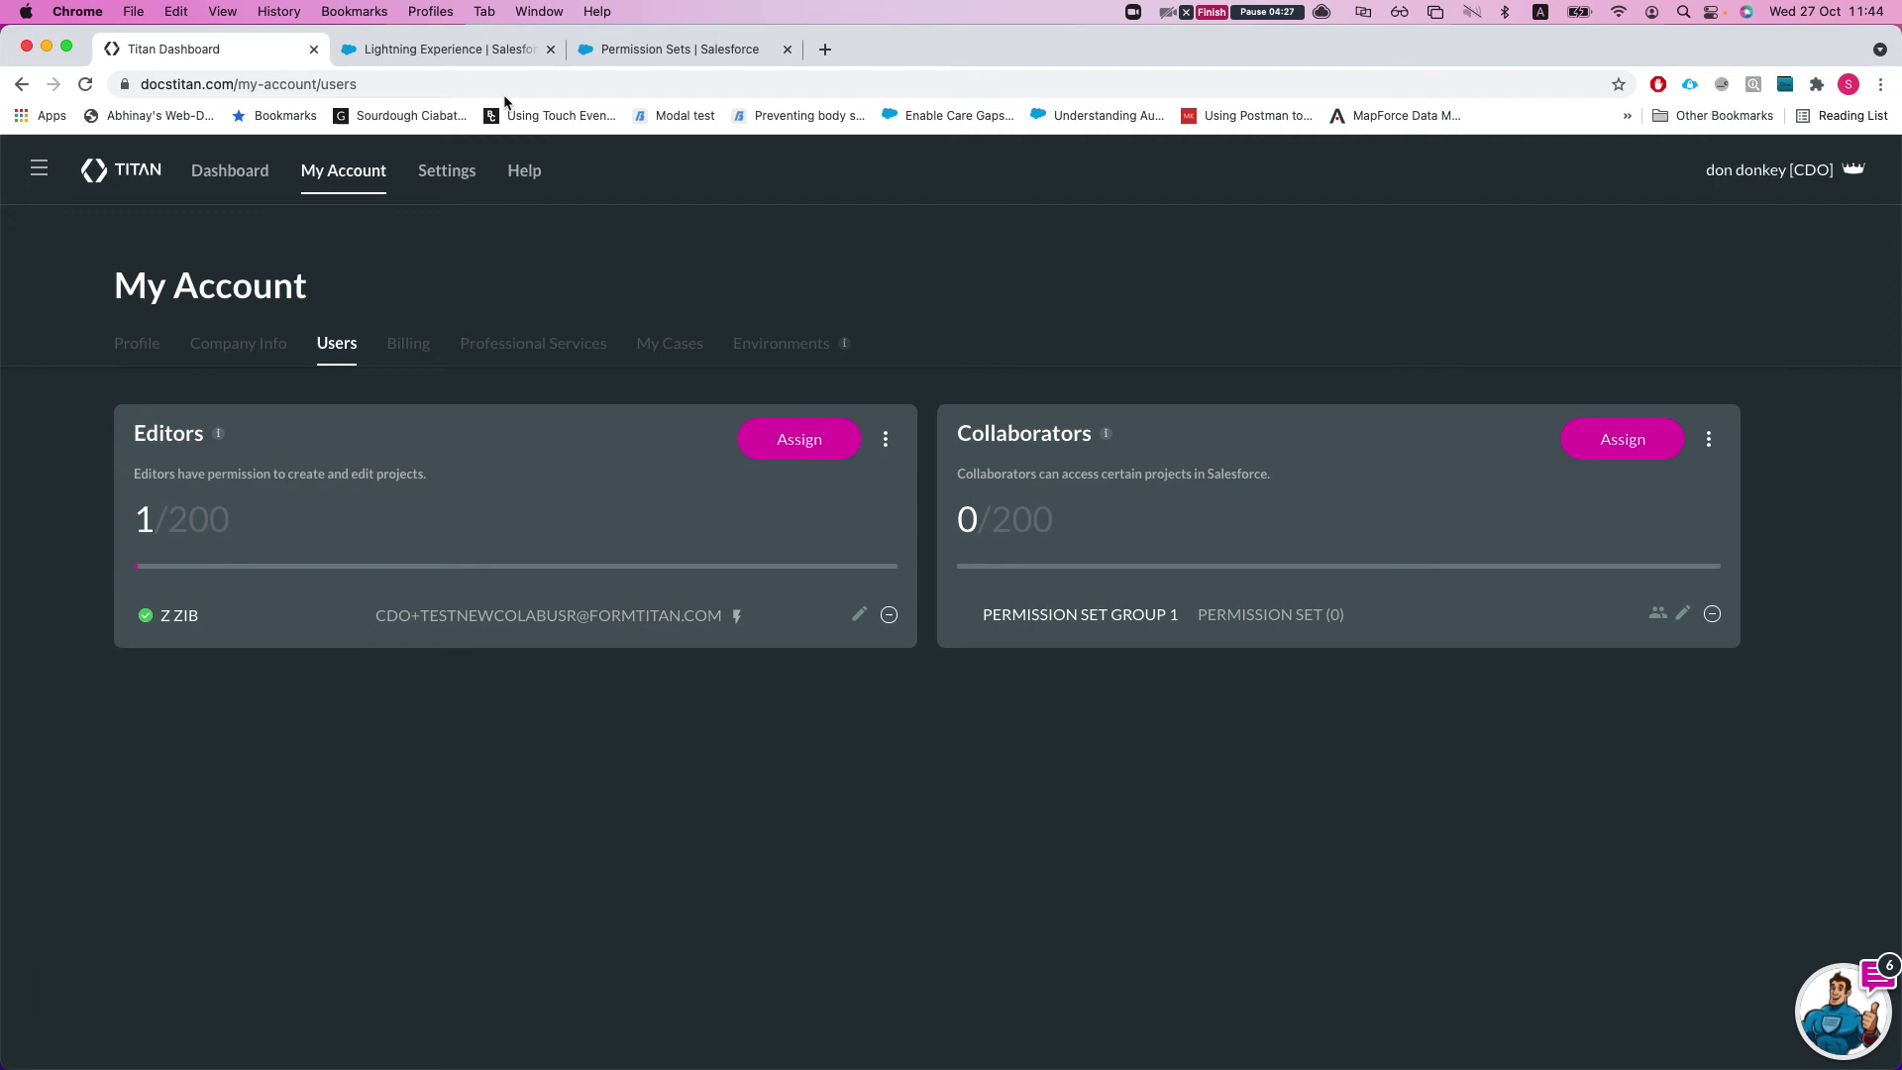
Step: Run FT Generate Document on the Salesforce contact, return to the Titan dashboard and reload its users page
{"action": "left_click", "coordinate": [446, 49]}
{"action": "left_click", "coordinate": [1485, 272]}
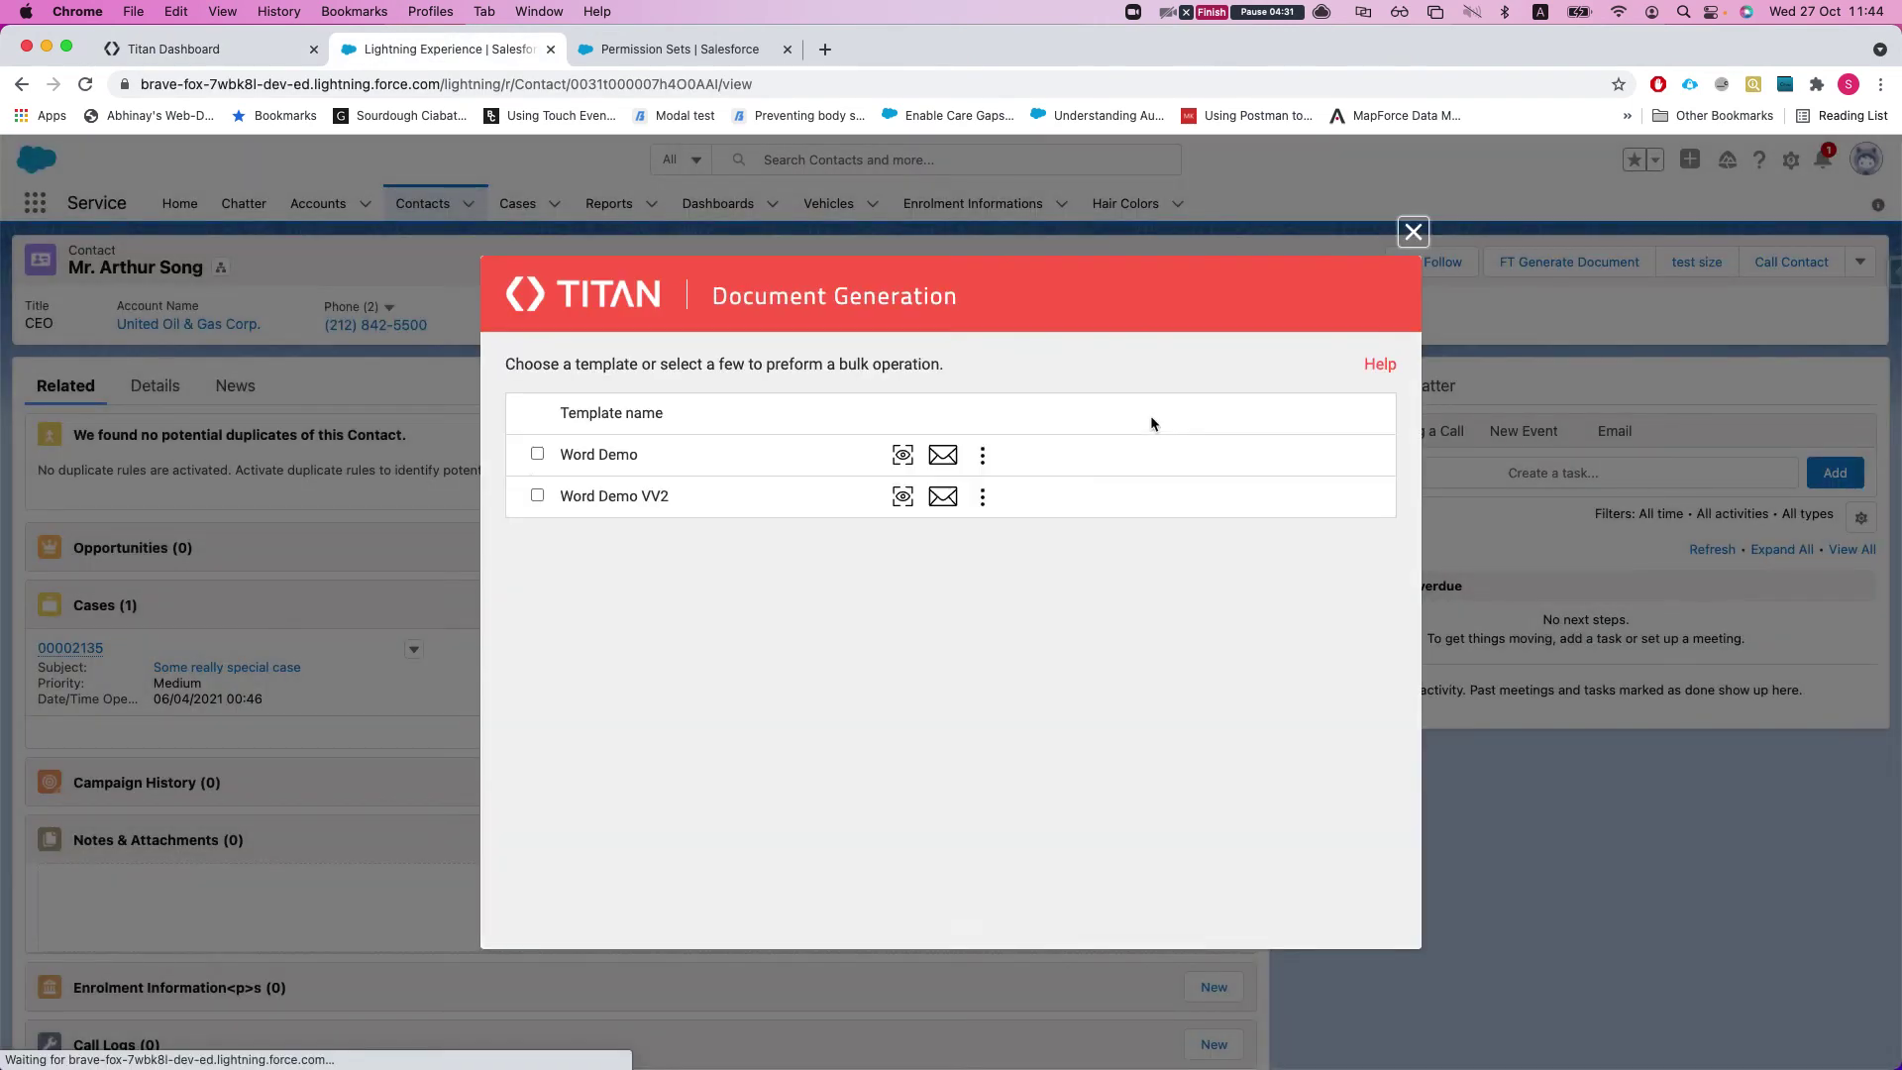
{"action": "left_click", "coordinate": [199, 49]}
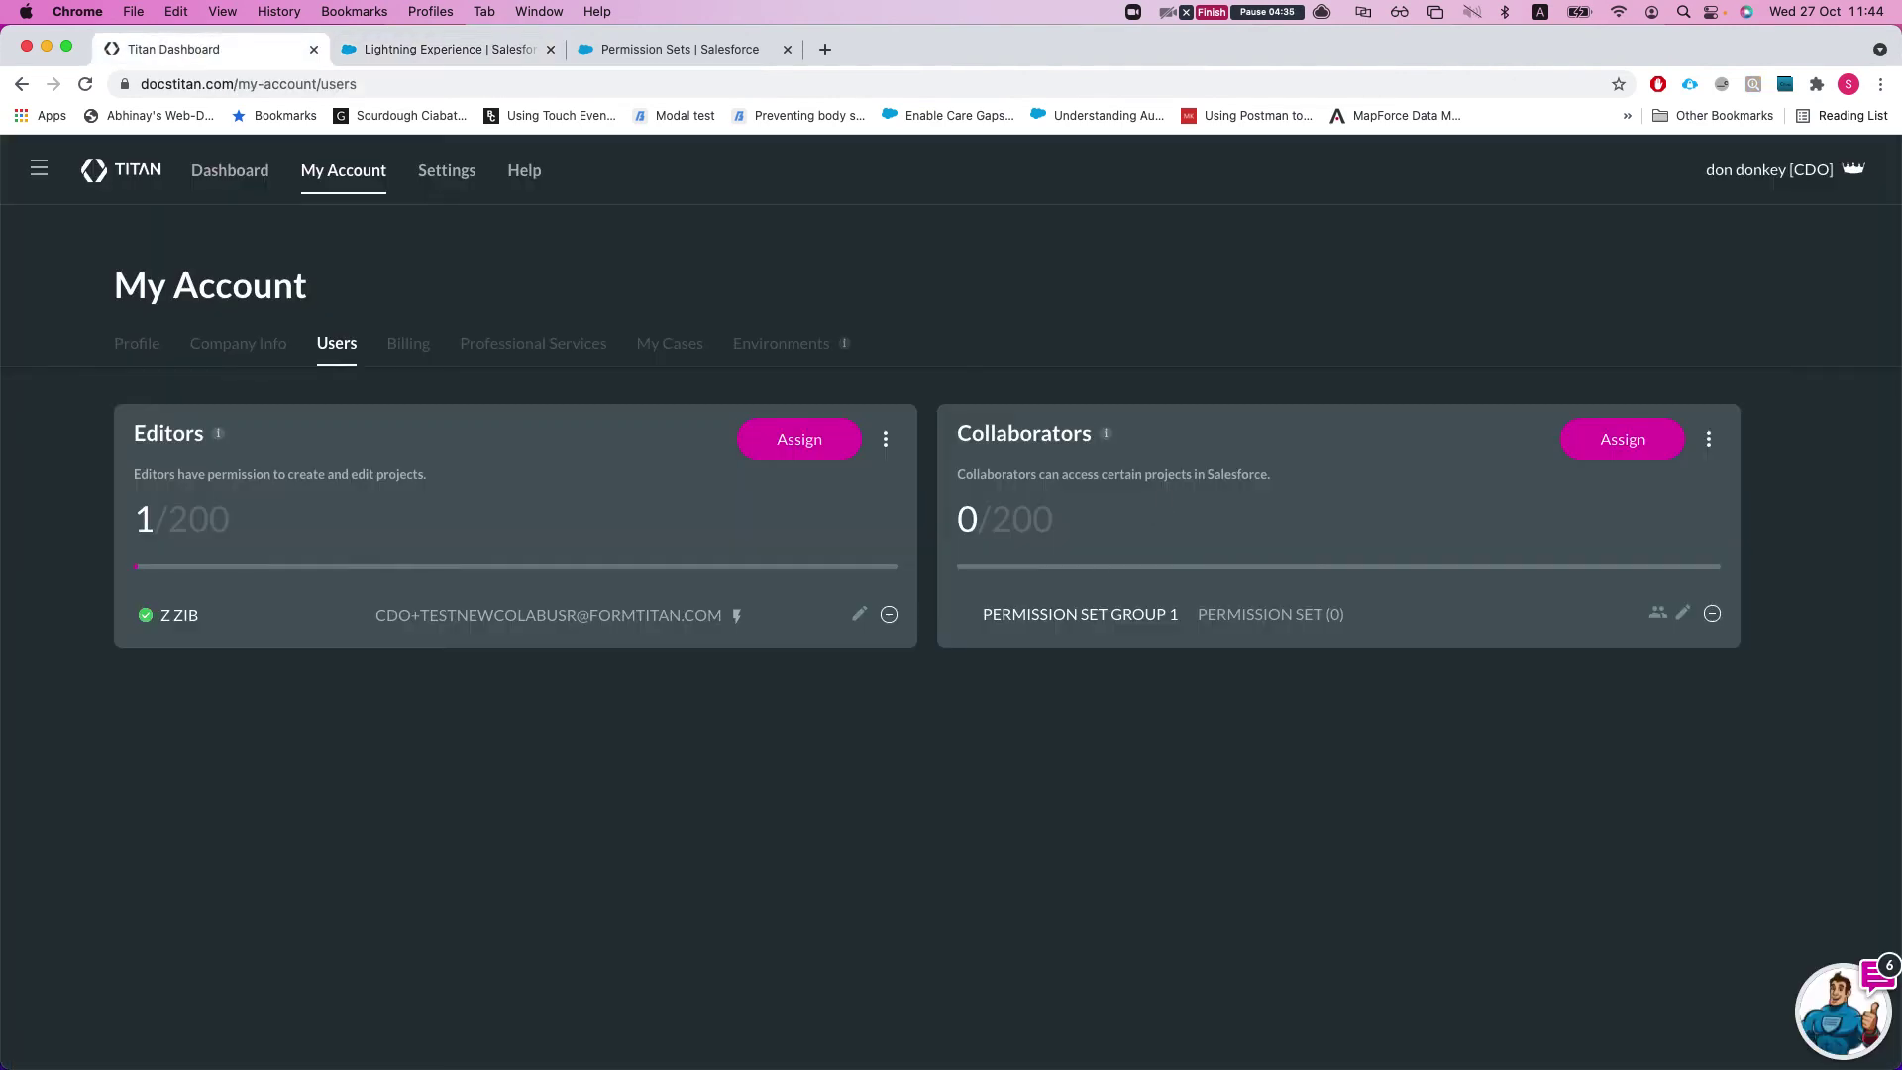
{"action": "left_click", "coordinate": [85, 85]}
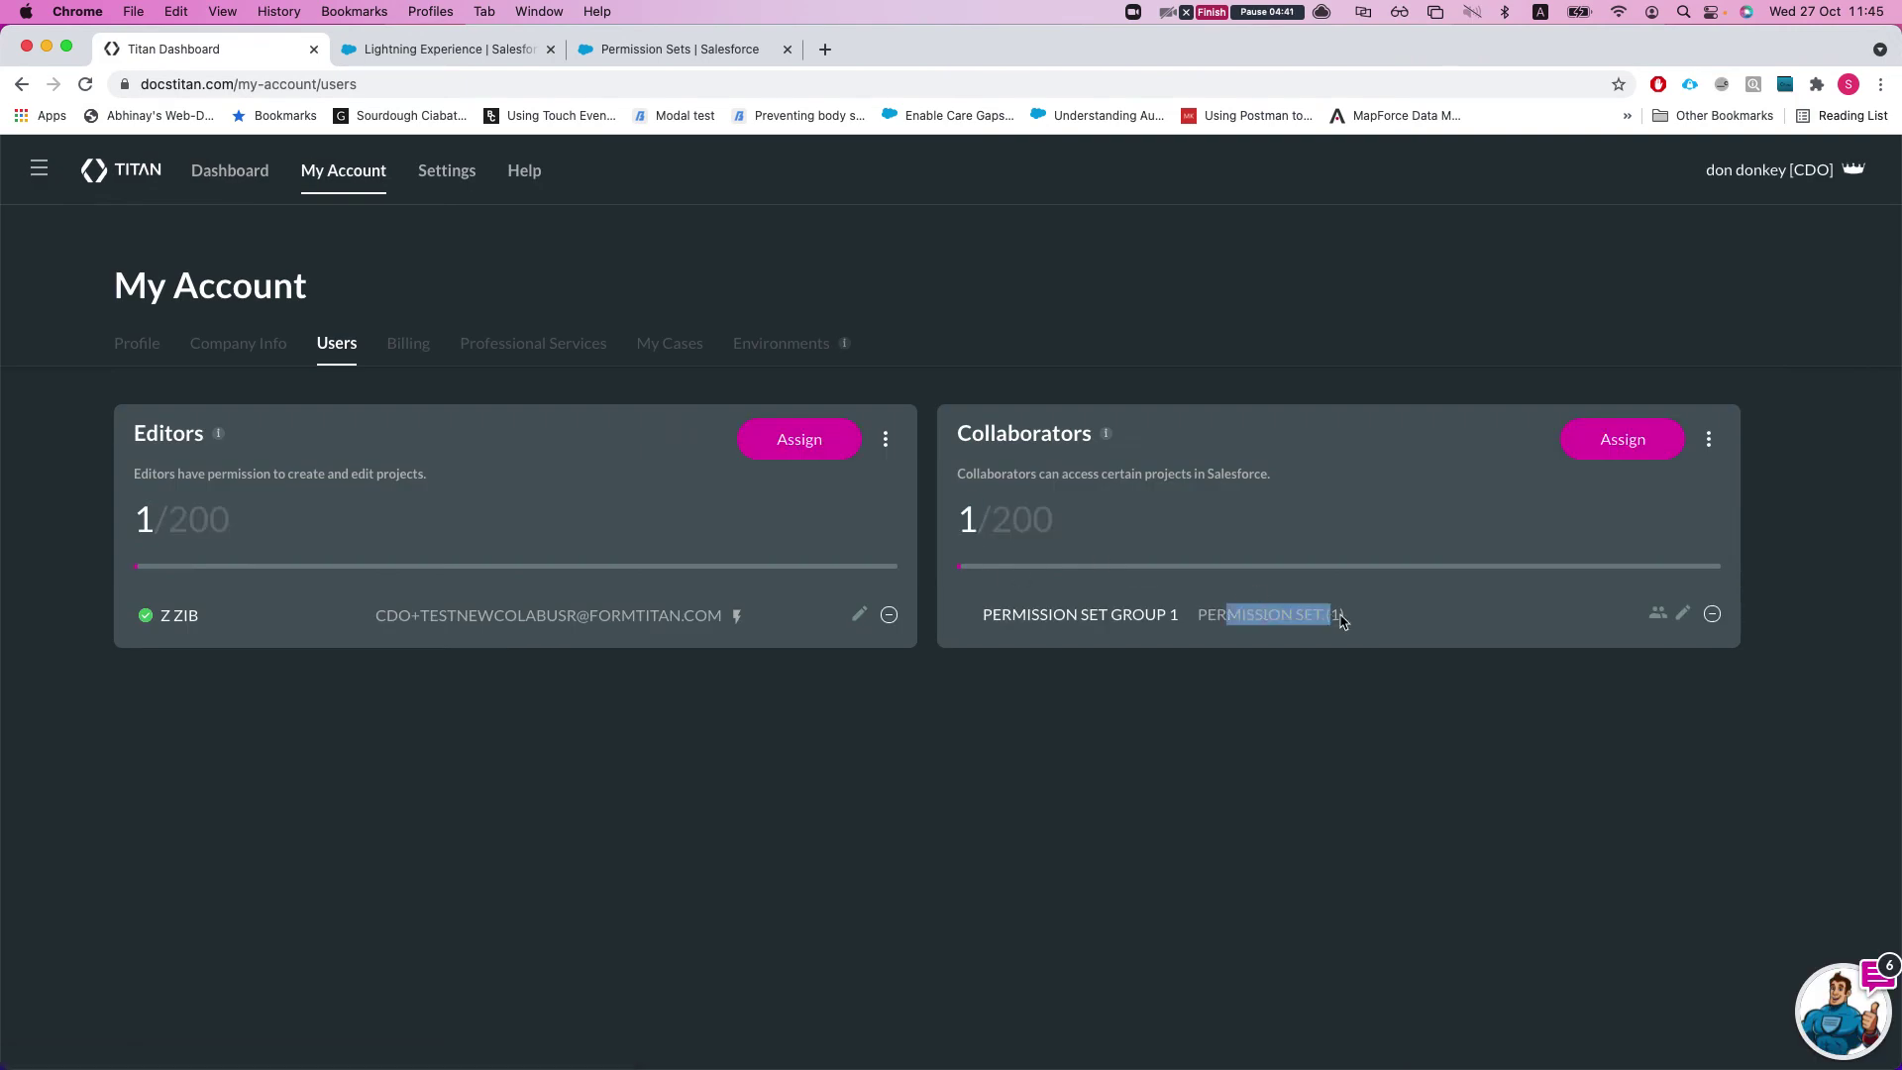
Step: Show the permission set group's Salesforce users and toggle the listed user's status, leaving it disabled before closing the list
{"action": "left_click", "coordinate": [1658, 615]}
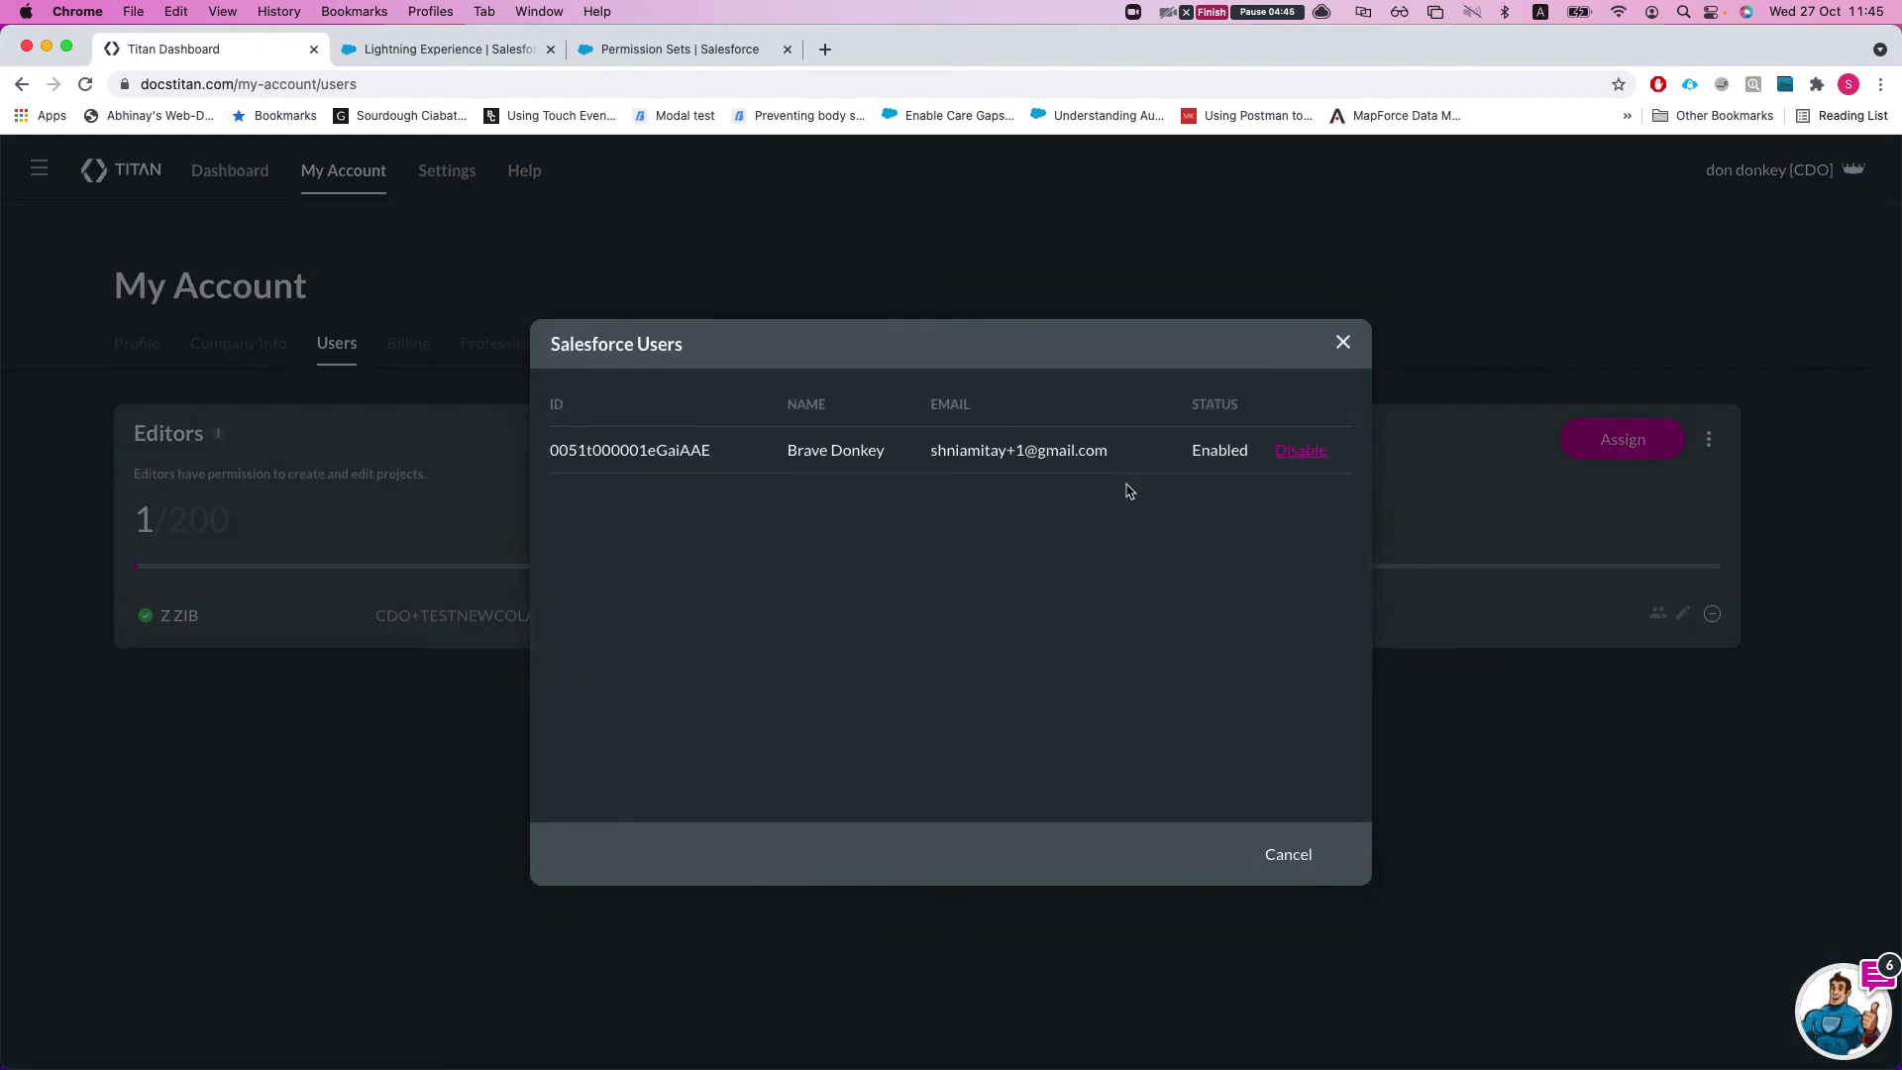
{"action": "left_click_drag", "start_coordinate": [1074, 436], "coordinate": [763, 446]}
{"action": "left_click", "coordinate": [763, 446]}
{"action": "left_click", "coordinate": [1298, 454]}
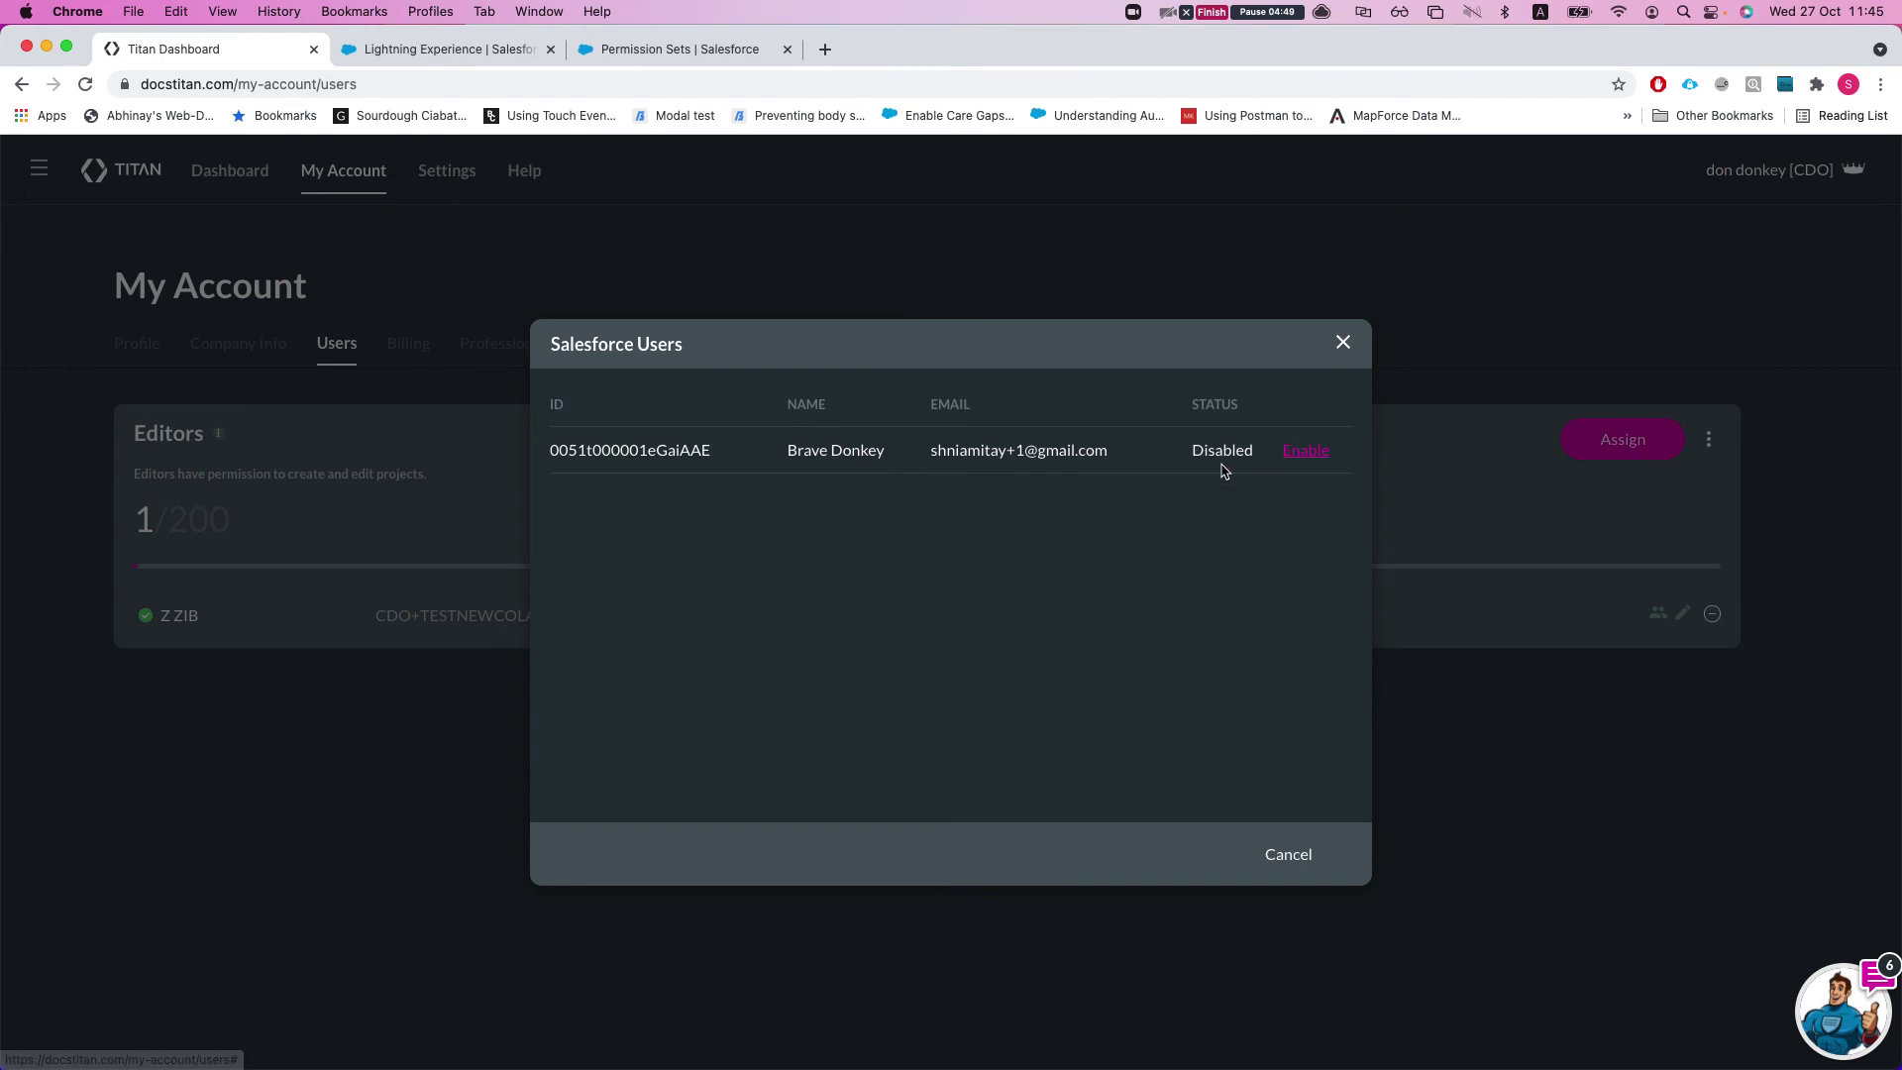
{"action": "left_click", "coordinate": [1298, 455]}
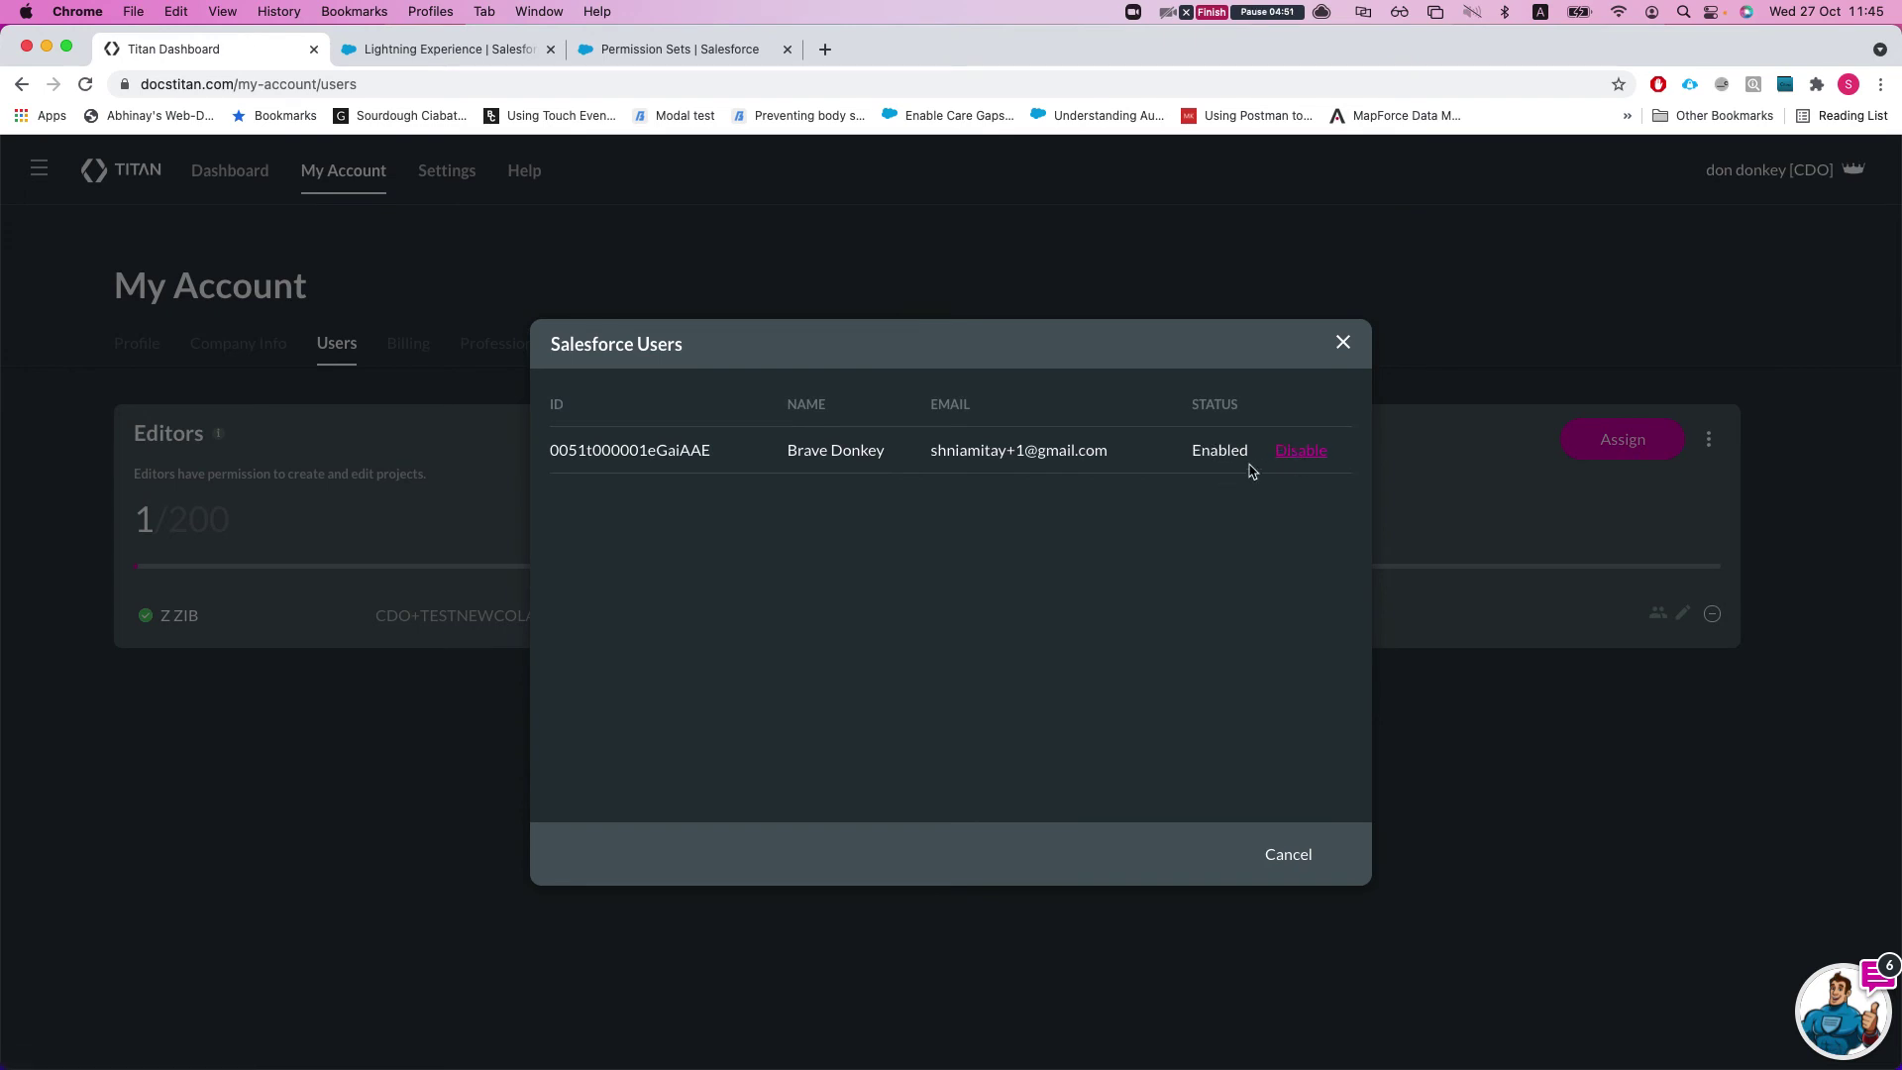
{"action": "left_click", "coordinate": [1316, 458]}
{"action": "left_click", "coordinate": [1260, 857]}
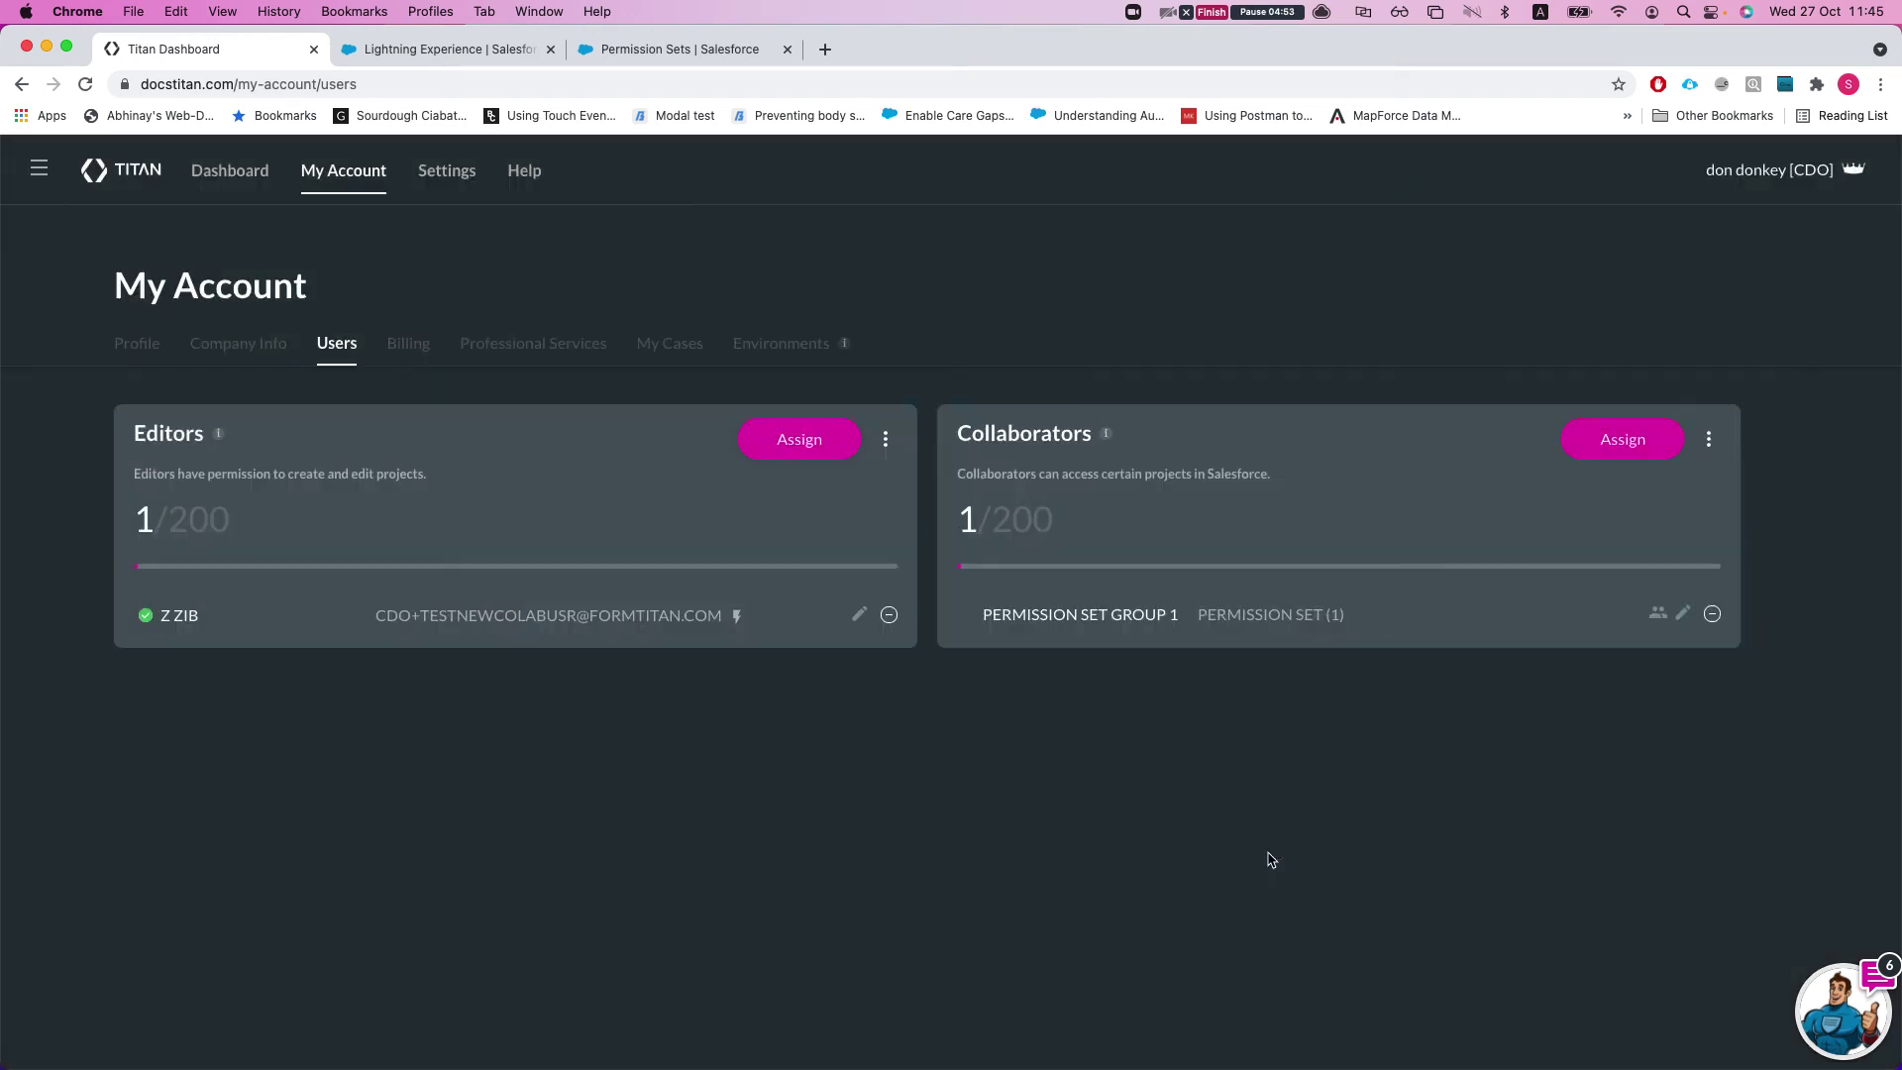
Step: Check the collaborator count and rerun FT Generate Document on the Salesforce contact to test the disabled user's access
{"action": "left_click_drag", "start_coordinate": [987, 516], "coordinate": [946, 520]}
{"action": "left_click", "coordinate": [968, 525]}
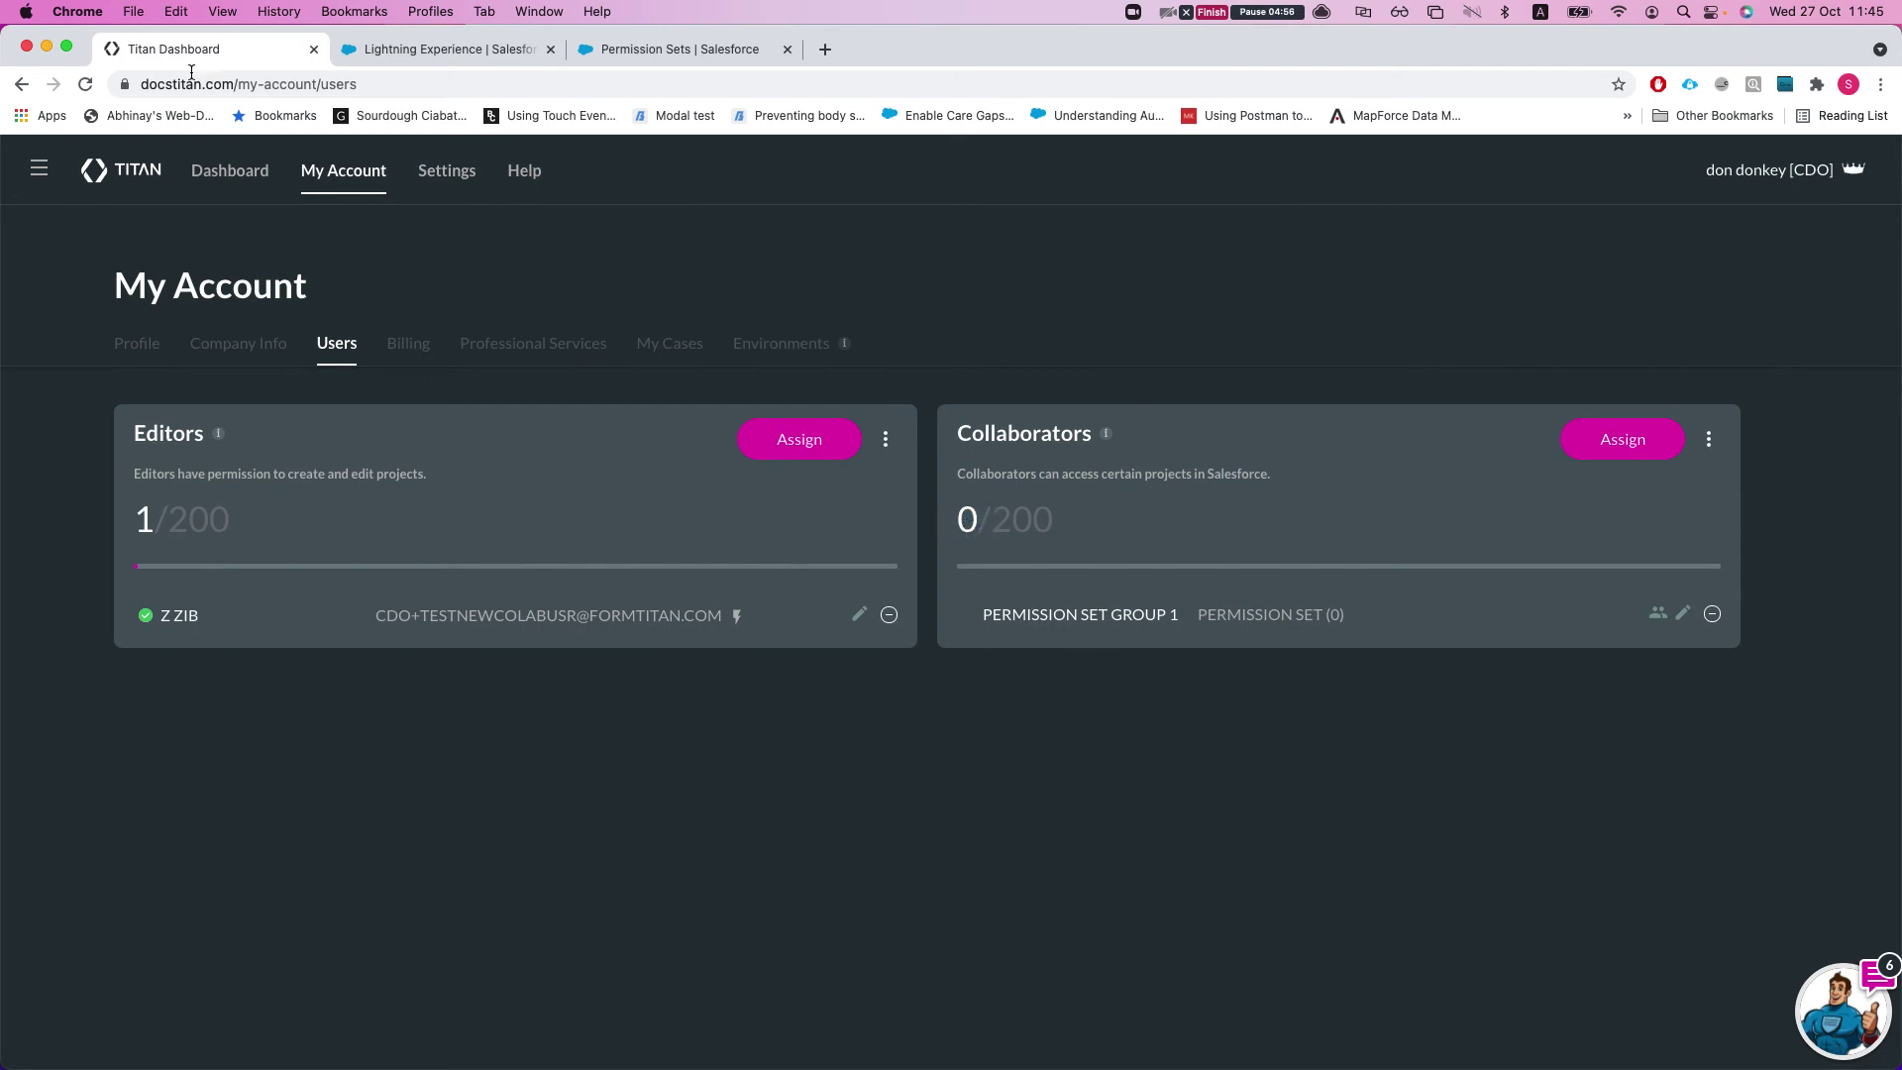
{"action": "left_click", "coordinate": [475, 49]}
{"action": "left_click", "coordinate": [1405, 232]}
{"action": "left_click", "coordinate": [1504, 259]}
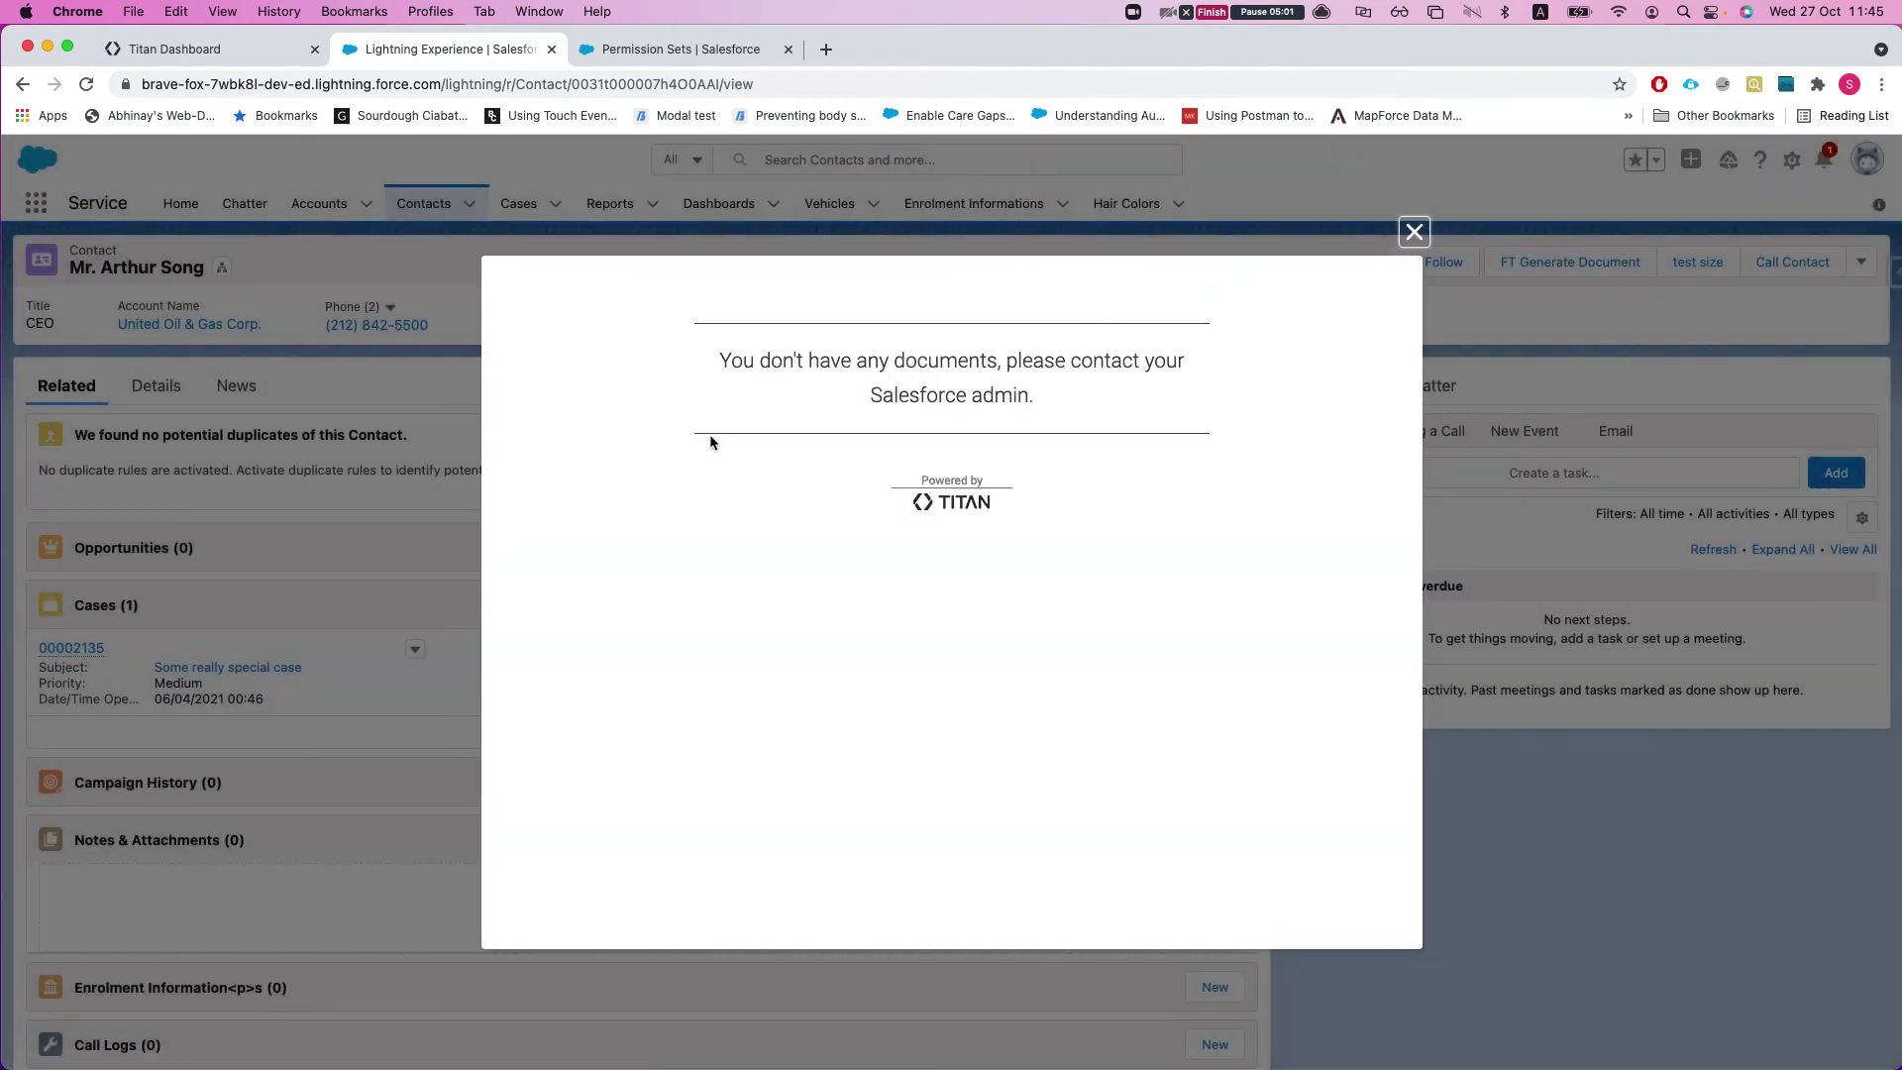
Step: Return to the Titan dashboard, re-enable the Salesforce user in the permission set group and close the user list
{"action": "left_click", "coordinate": [164, 49]}
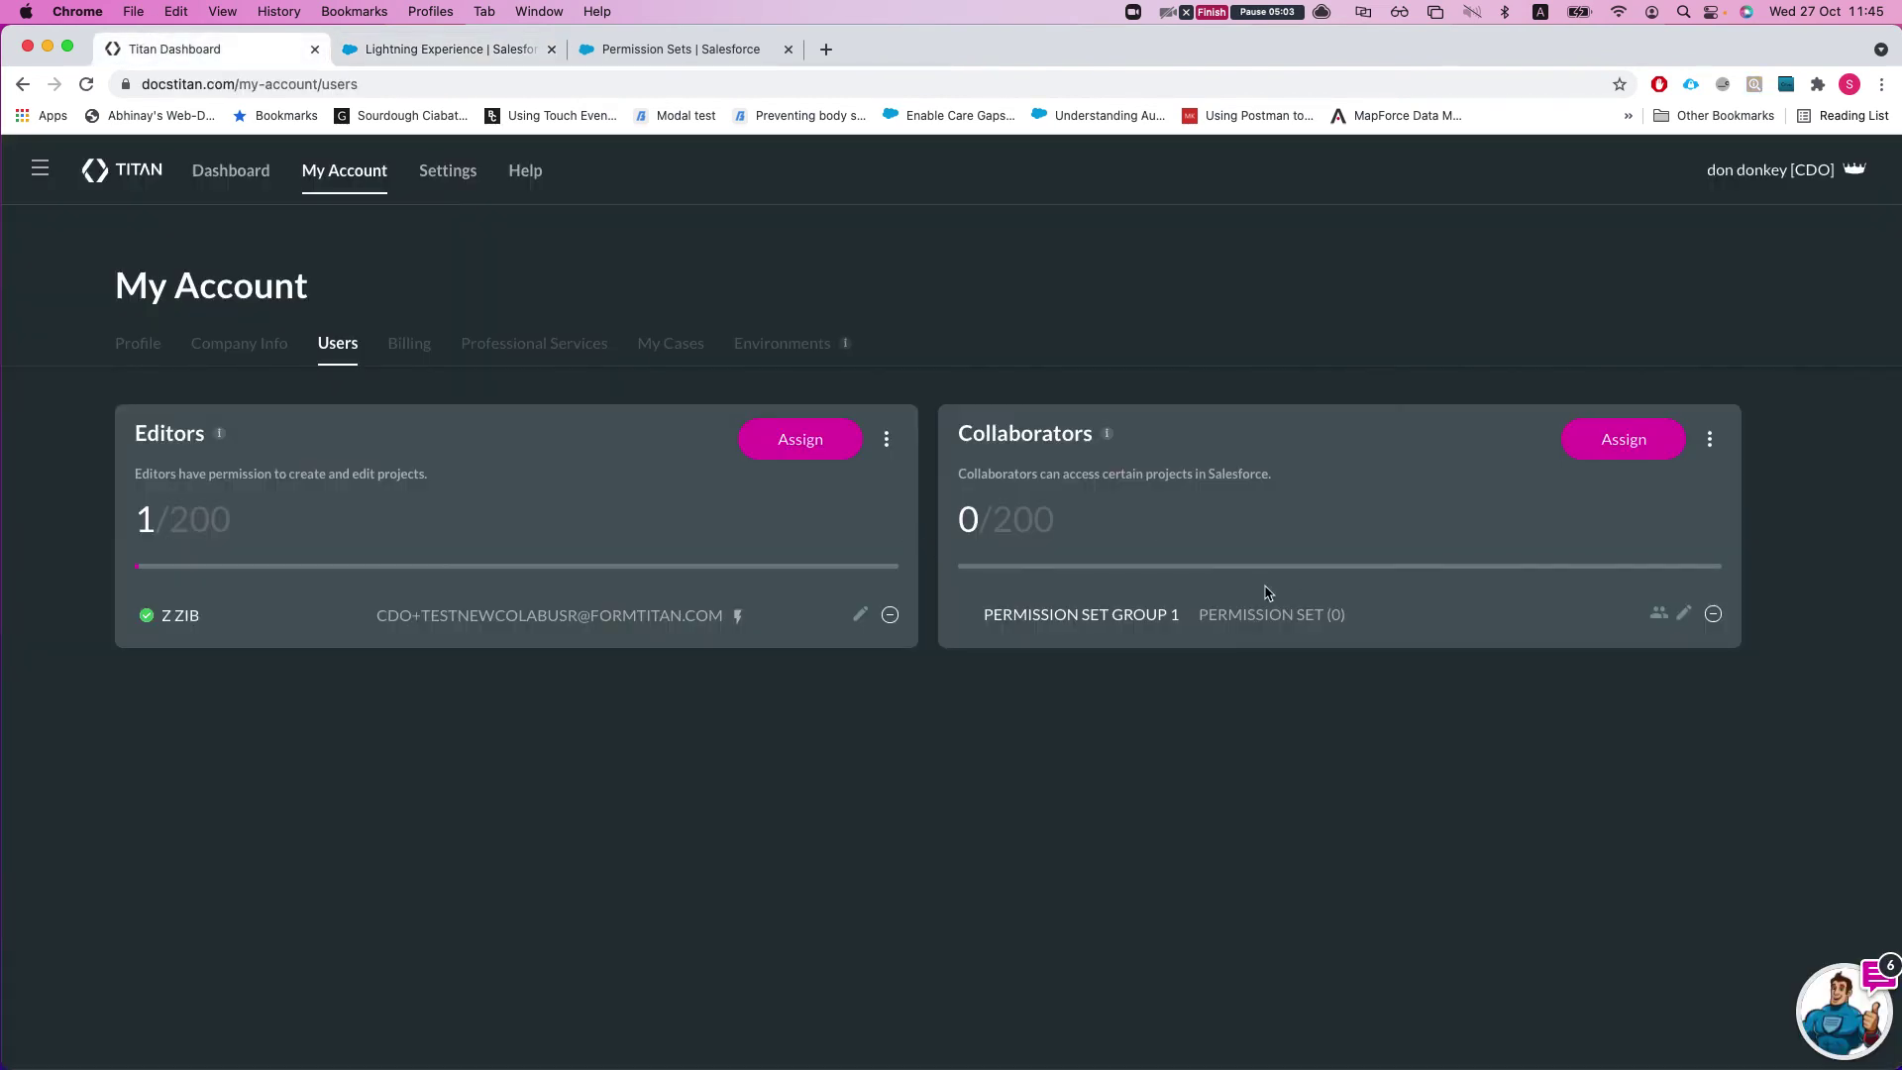
{"action": "left_click", "coordinate": [1657, 614]}
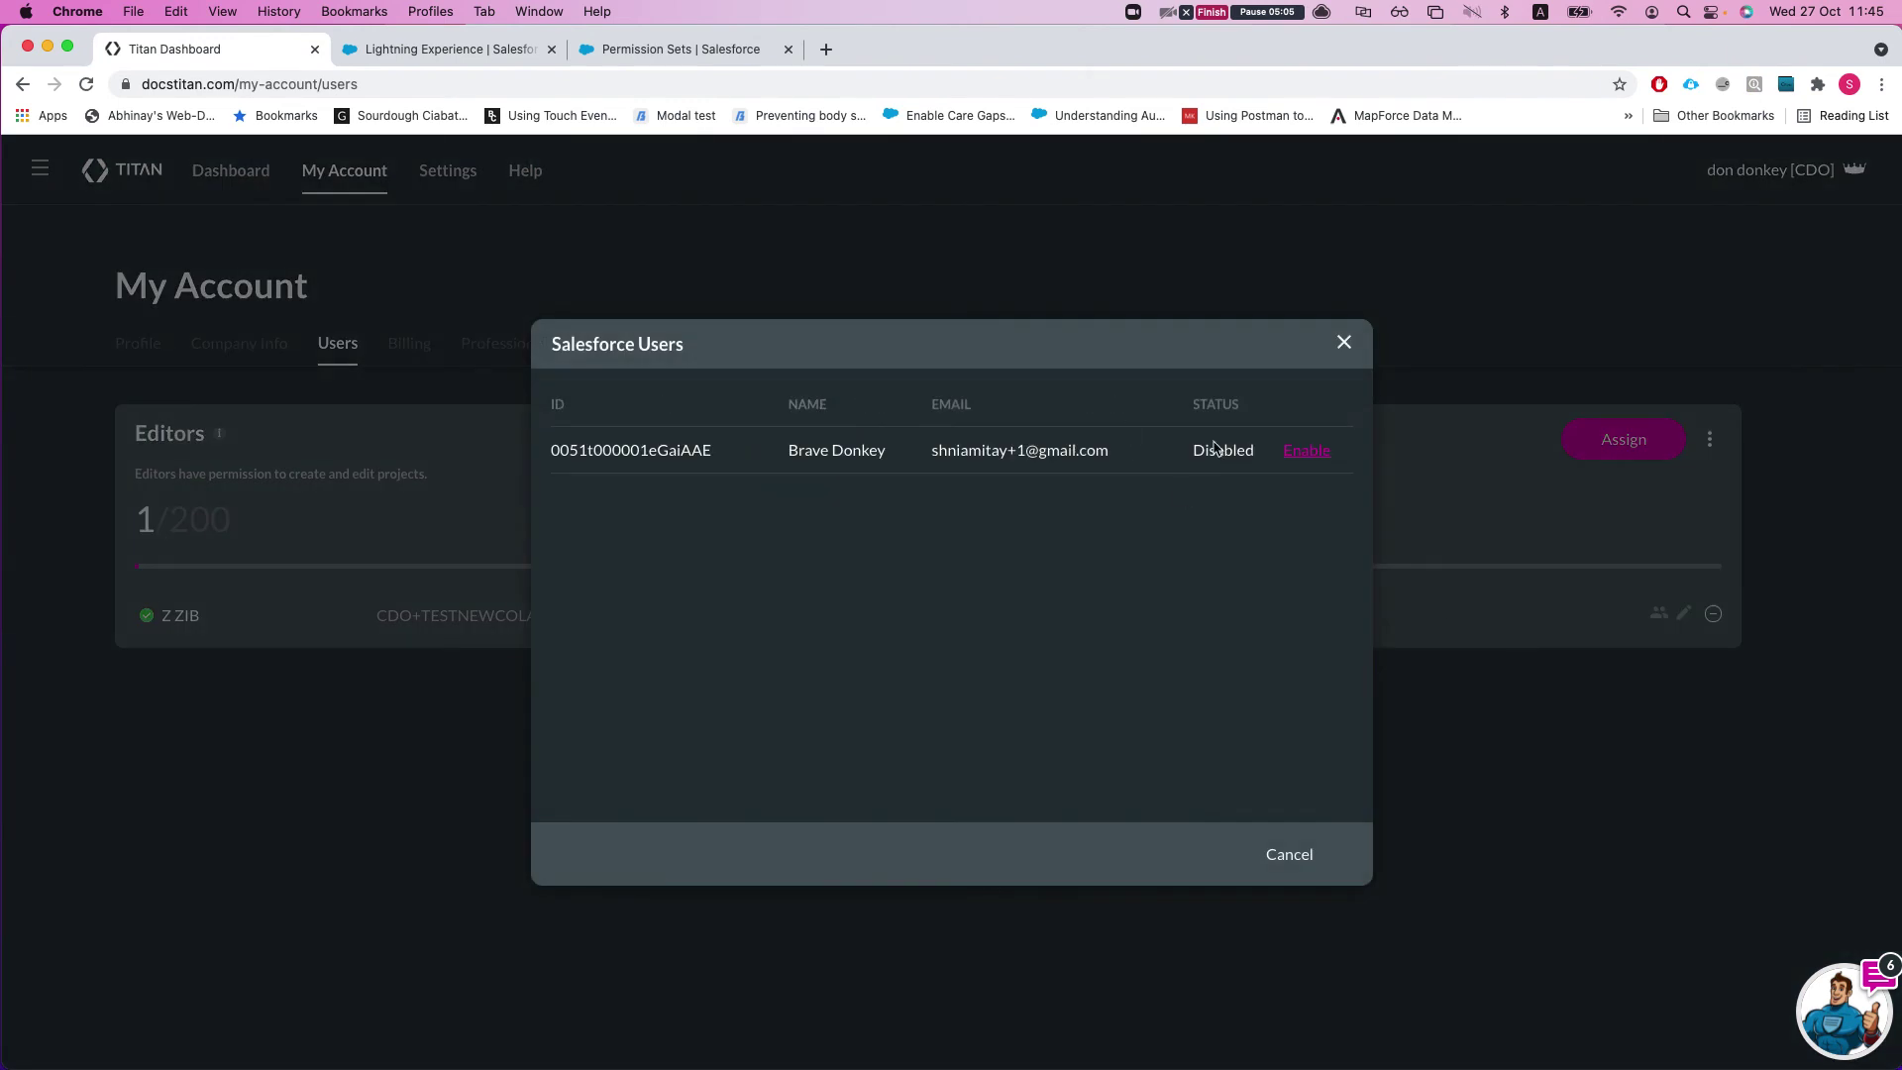
{"action": "left_click", "coordinate": [1344, 342]}
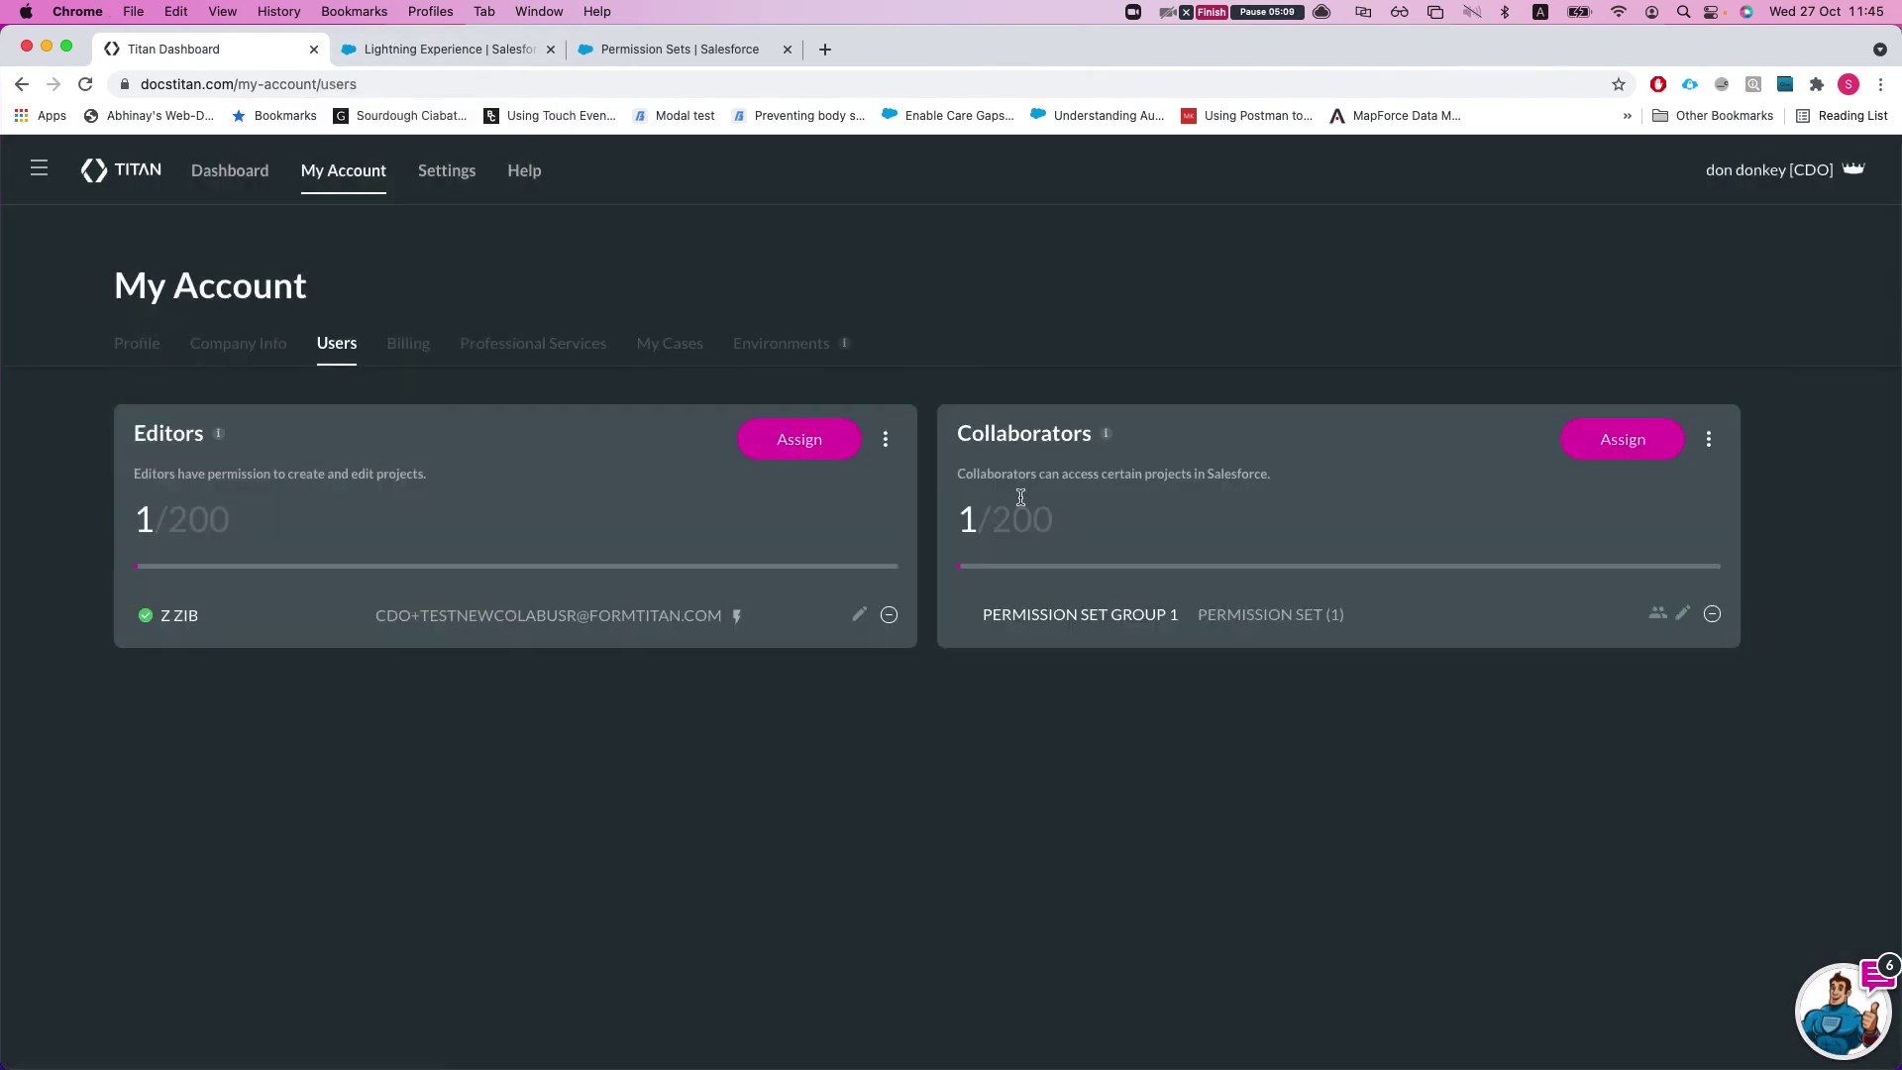
Step: Switch to the Salesforce contact and rerun FT Generate Document to test the re-enabled user's access, closing the window when done
{"action": "left_click", "coordinate": [389, 54]}
{"action": "left_click", "coordinate": [1414, 234]}
{"action": "left_click", "coordinate": [1522, 265]}
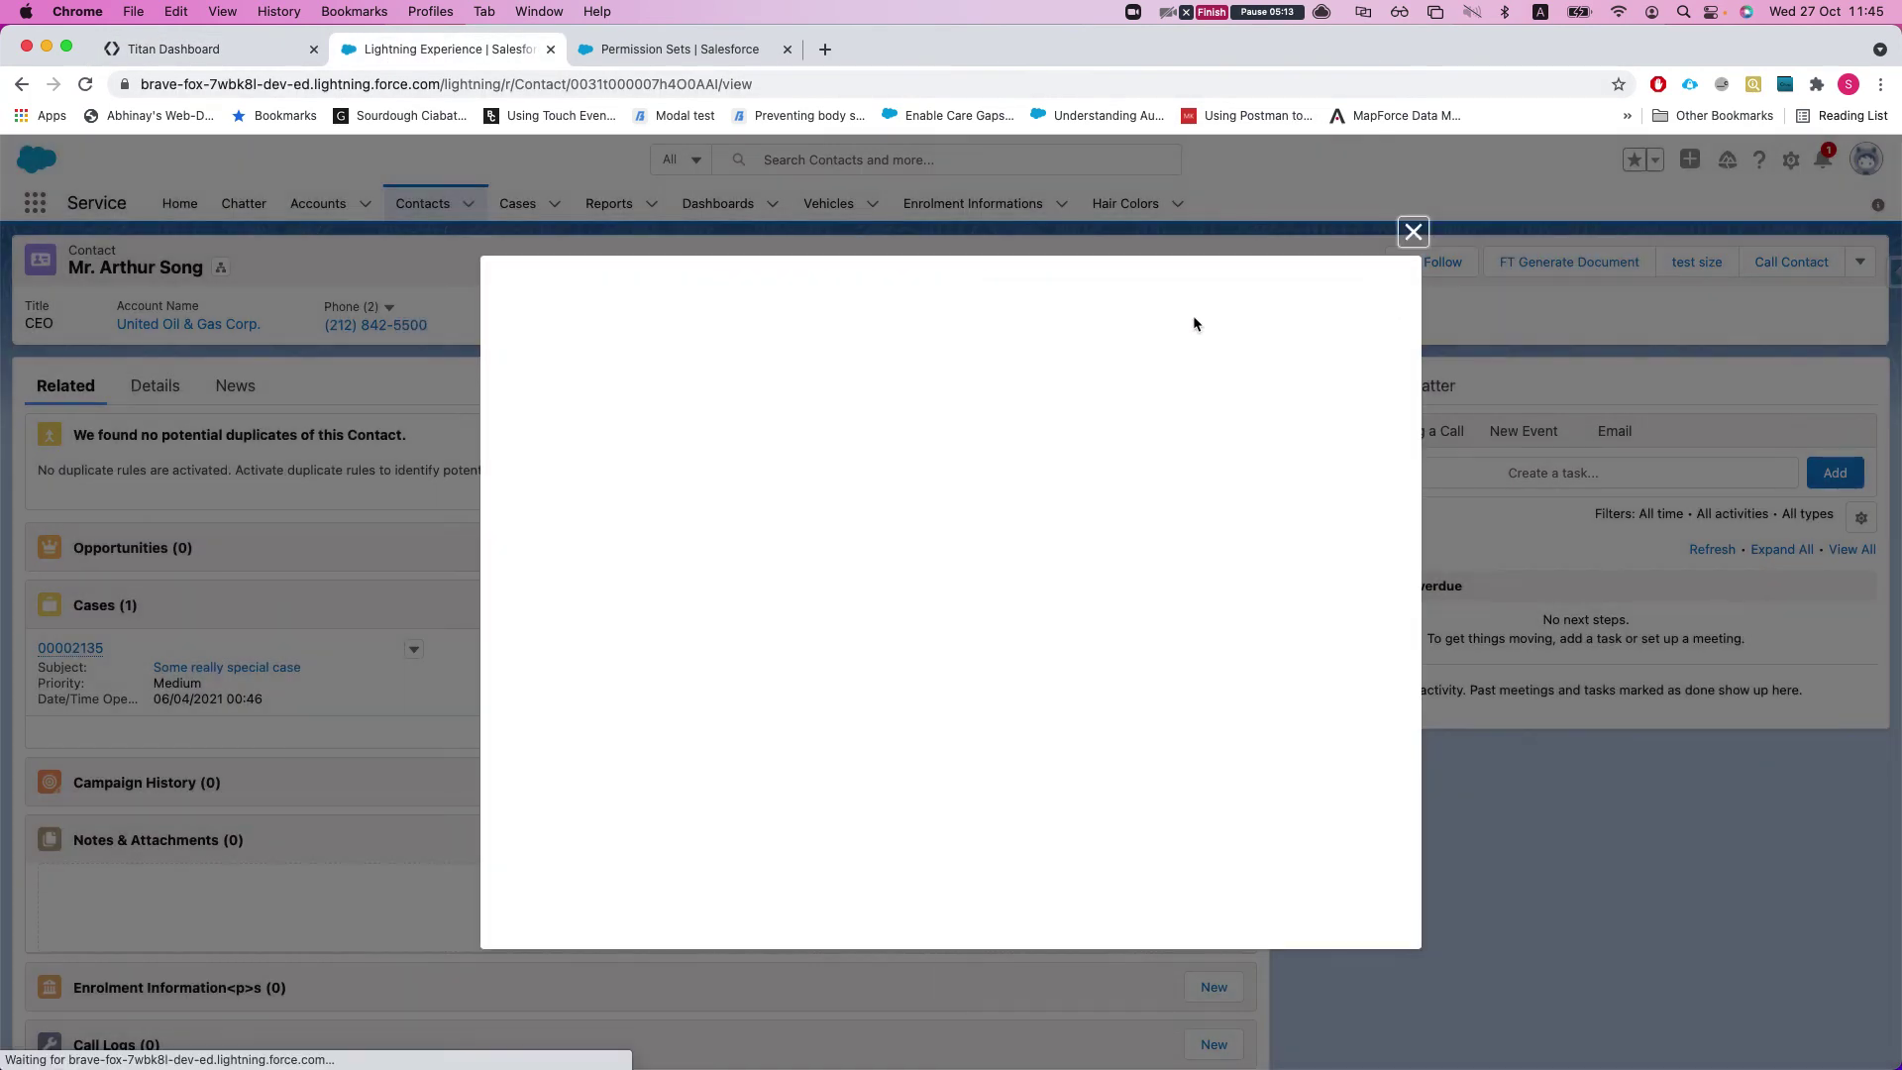
{"action": "left_click", "coordinate": [1414, 233]}
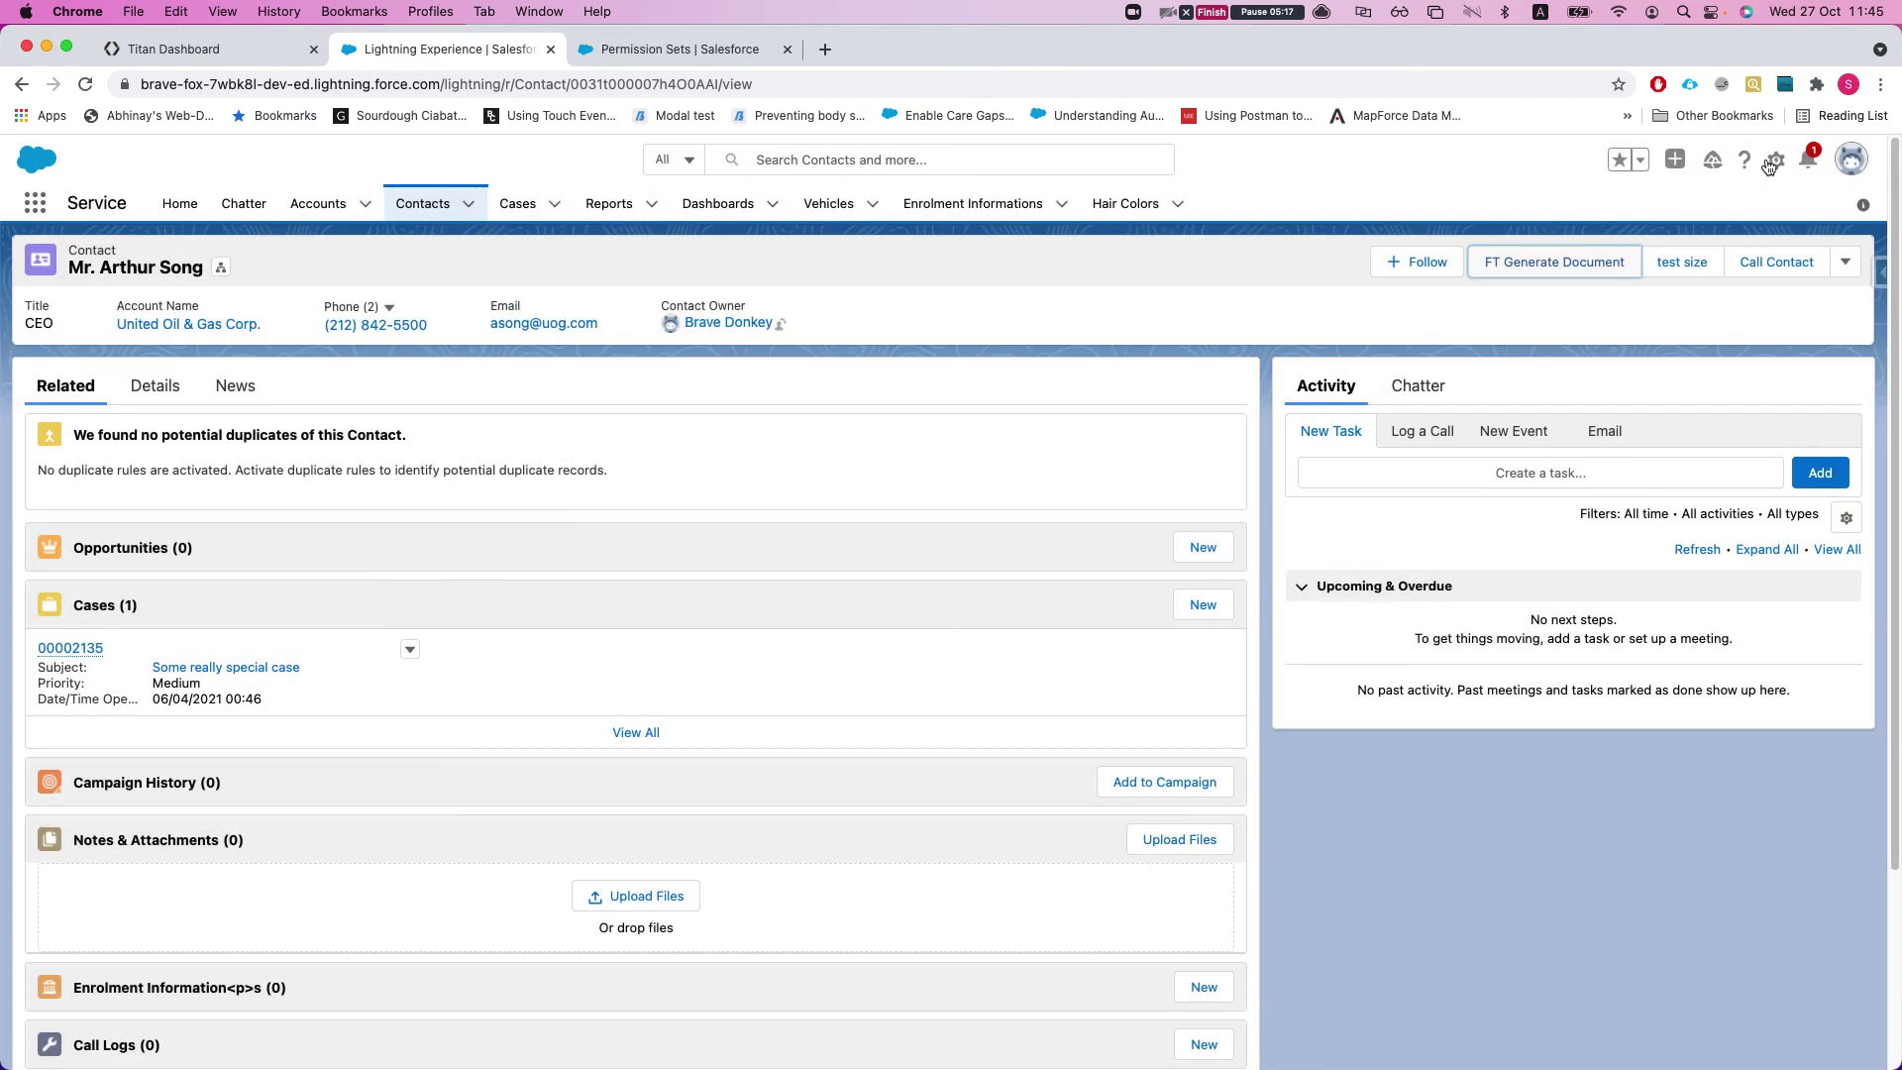
Step: Search Salesforce Setup for user and open the list of all users
{"action": "left_click", "coordinate": [1769, 164]}
{"action": "left_click", "coordinate": [680, 49]}
{"action": "left_click", "coordinate": [64, 256]}
{"action": "key", "text": "super+a"}
{"action": "type", "text": "u"}
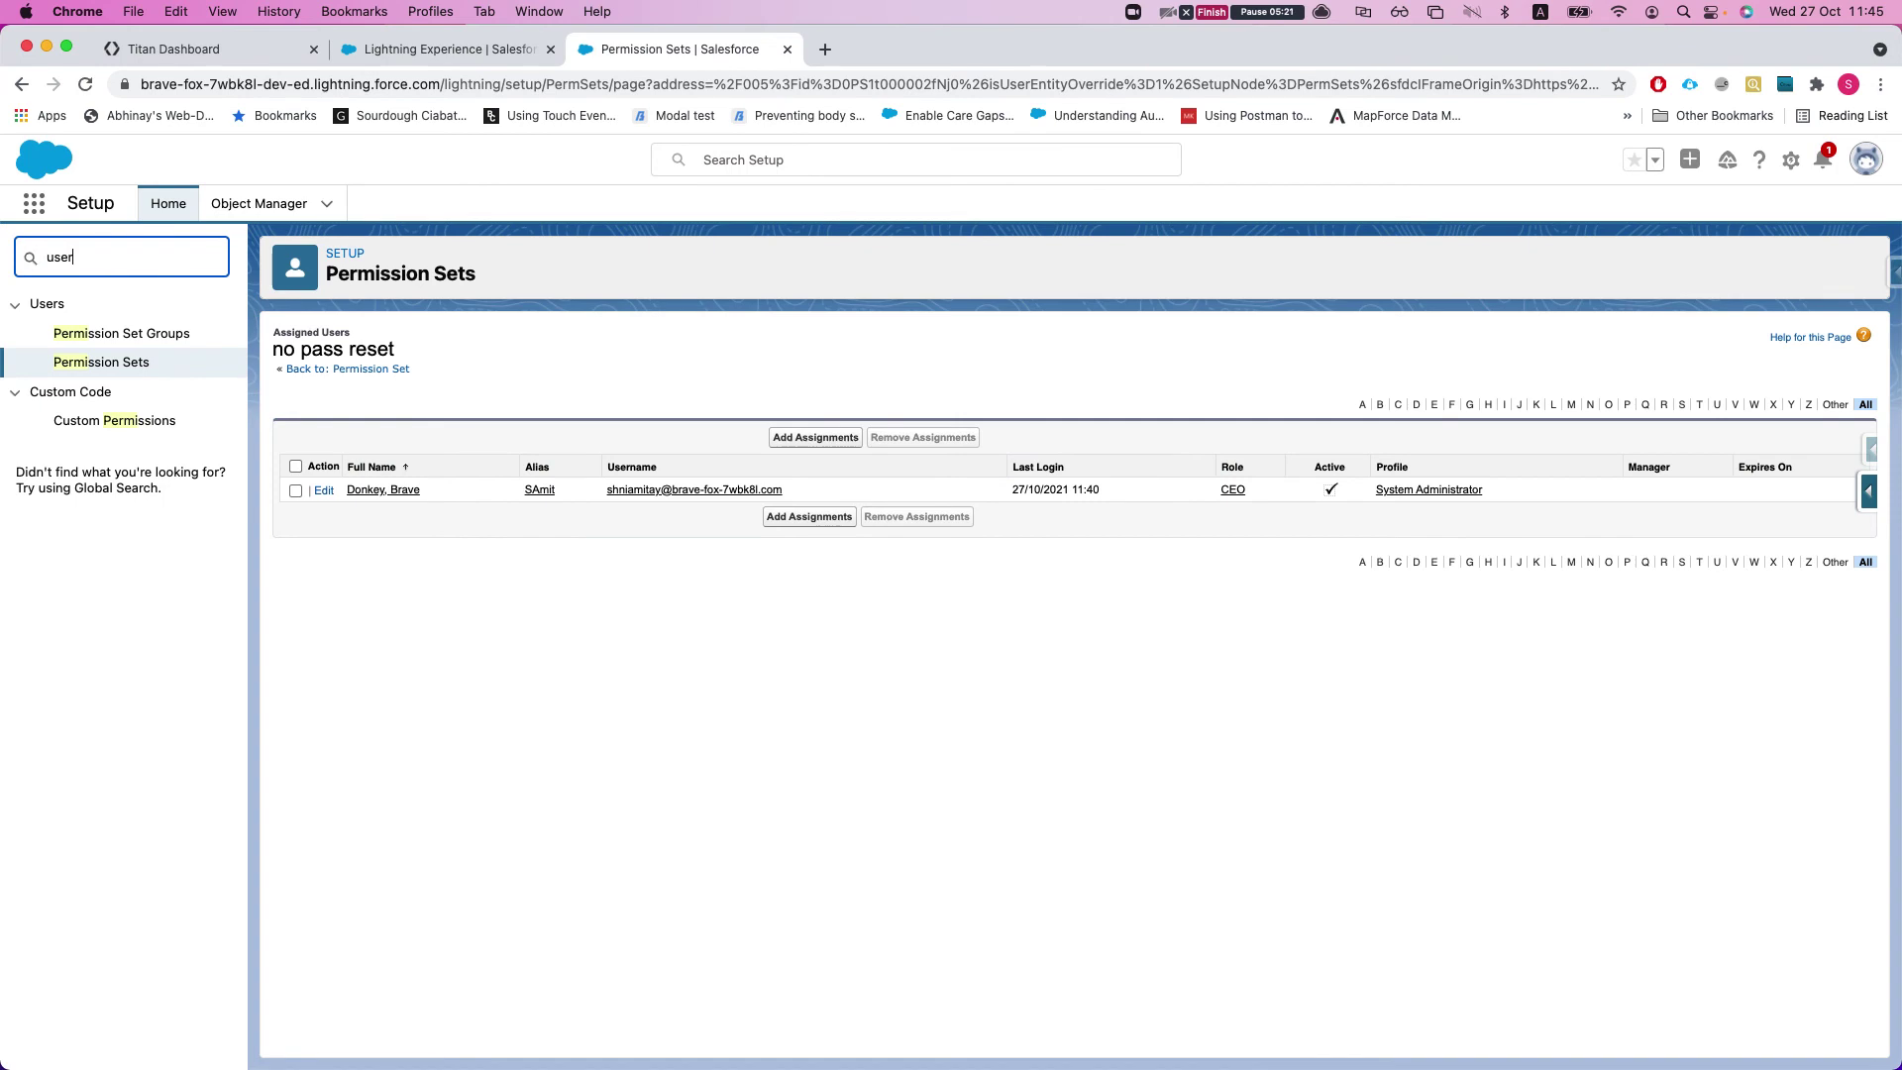
{"action": "left_click", "coordinate": [85, 539]}
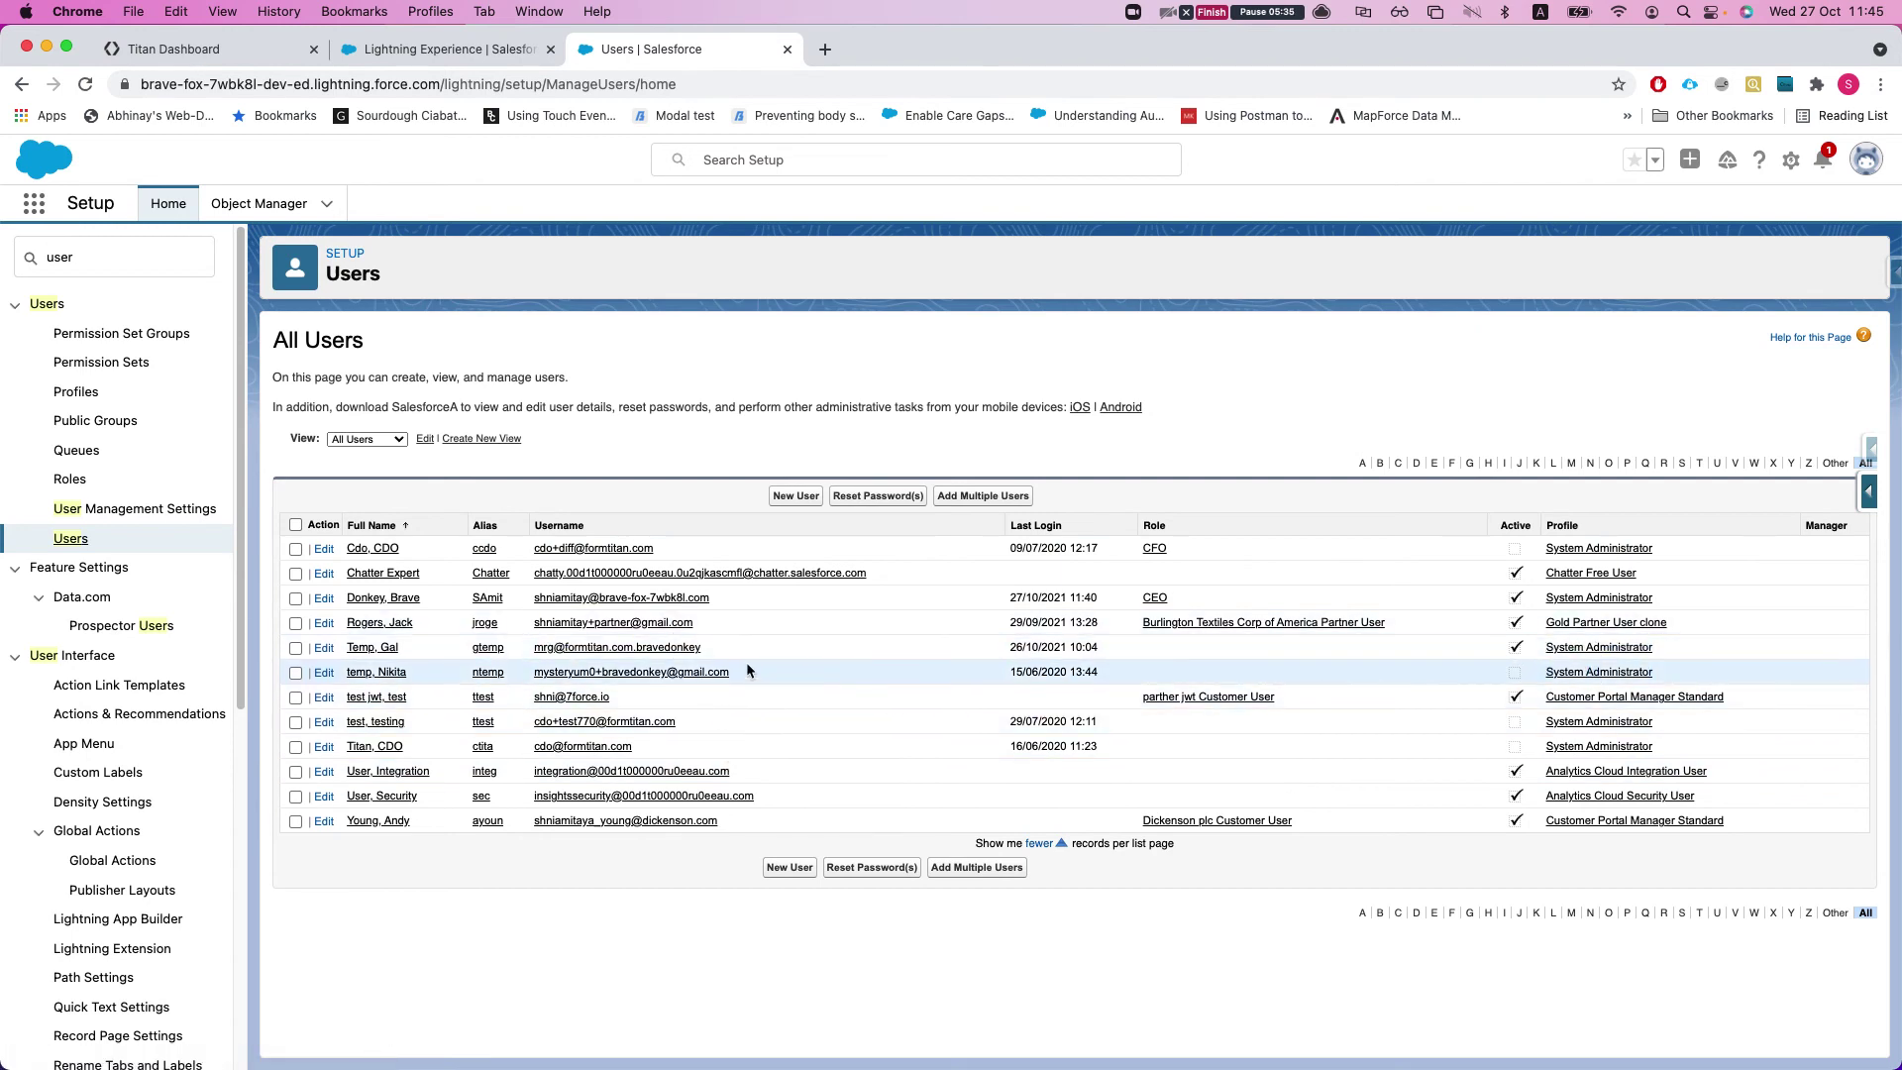
Step: Copy the username of the second active System Administrator, last logged in on 26/10/2021, and open an incognito browser window
{"action": "left_click_drag", "start_coordinate": [745, 650], "coordinate": [532, 649]}
{"action": "key", "text": "super+c"}
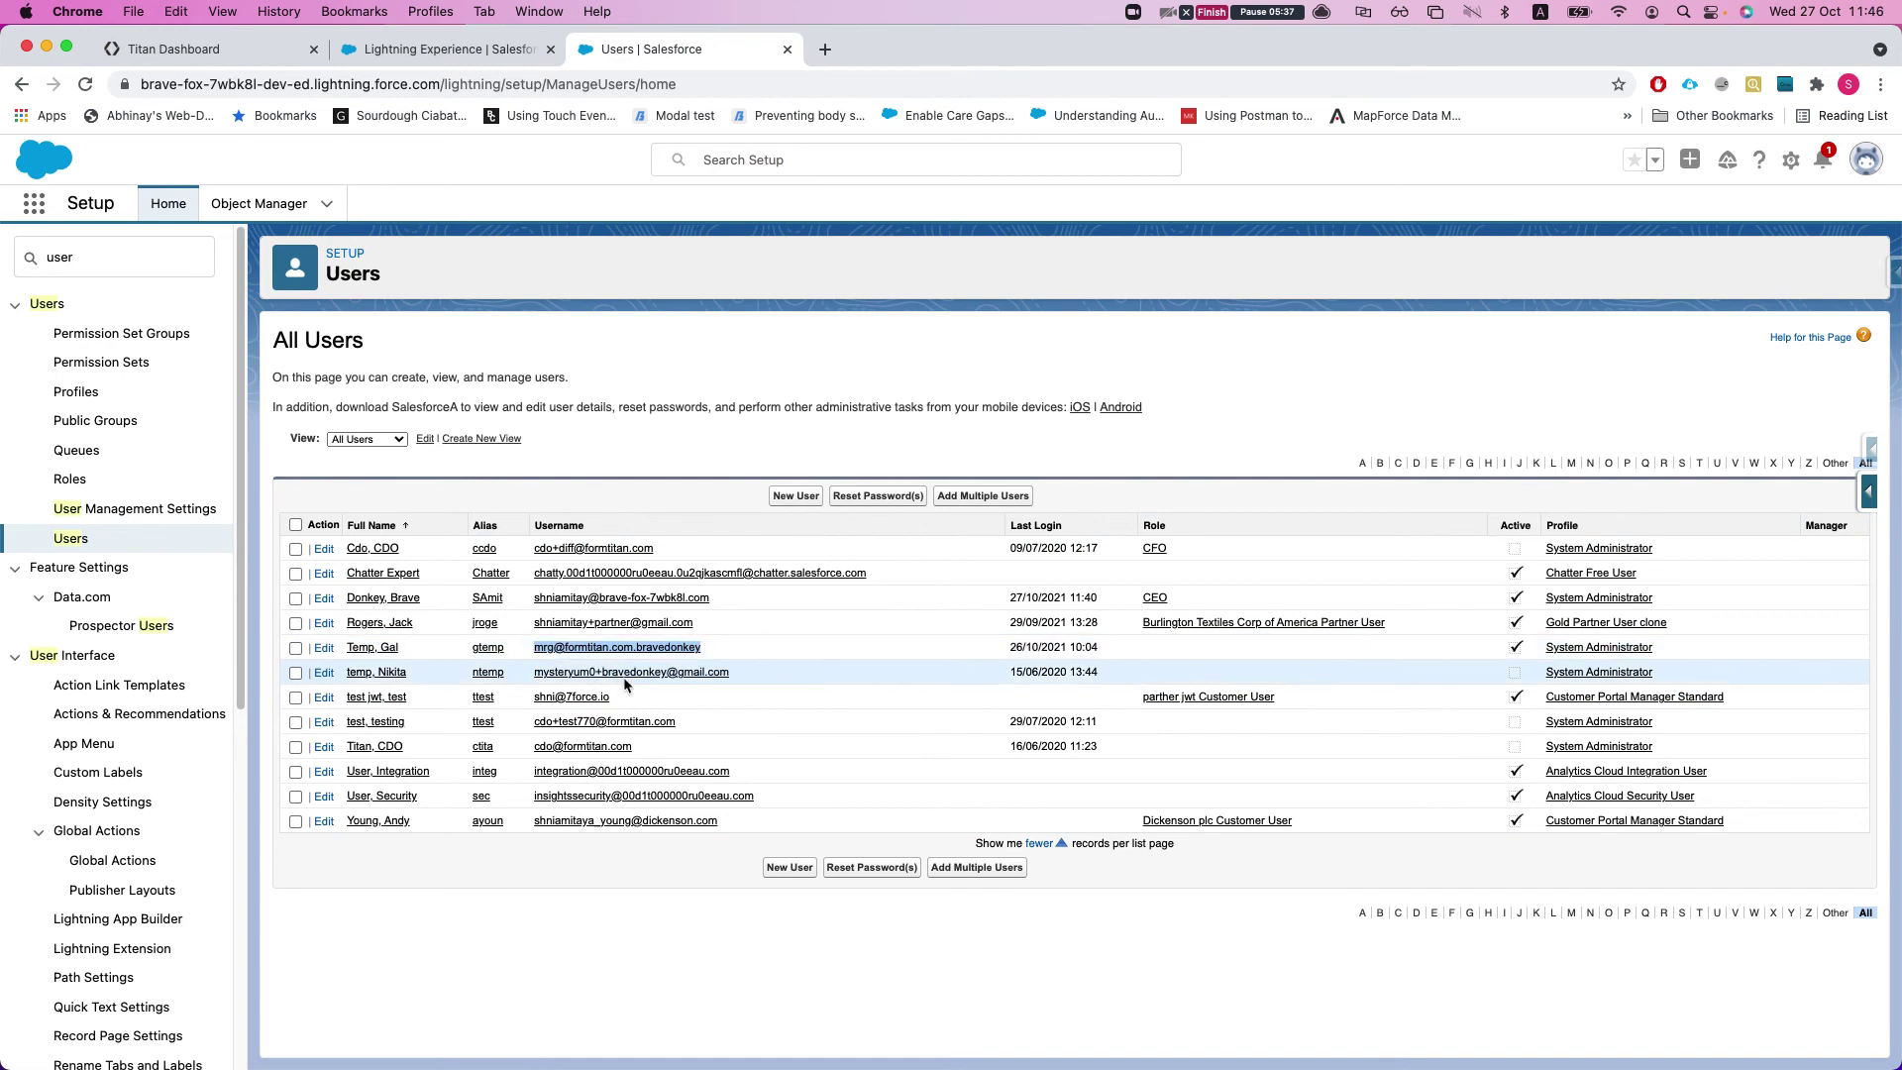
{"action": "key", "text": "super+shift+n"}
{"action": "key", "text": "super+v"}
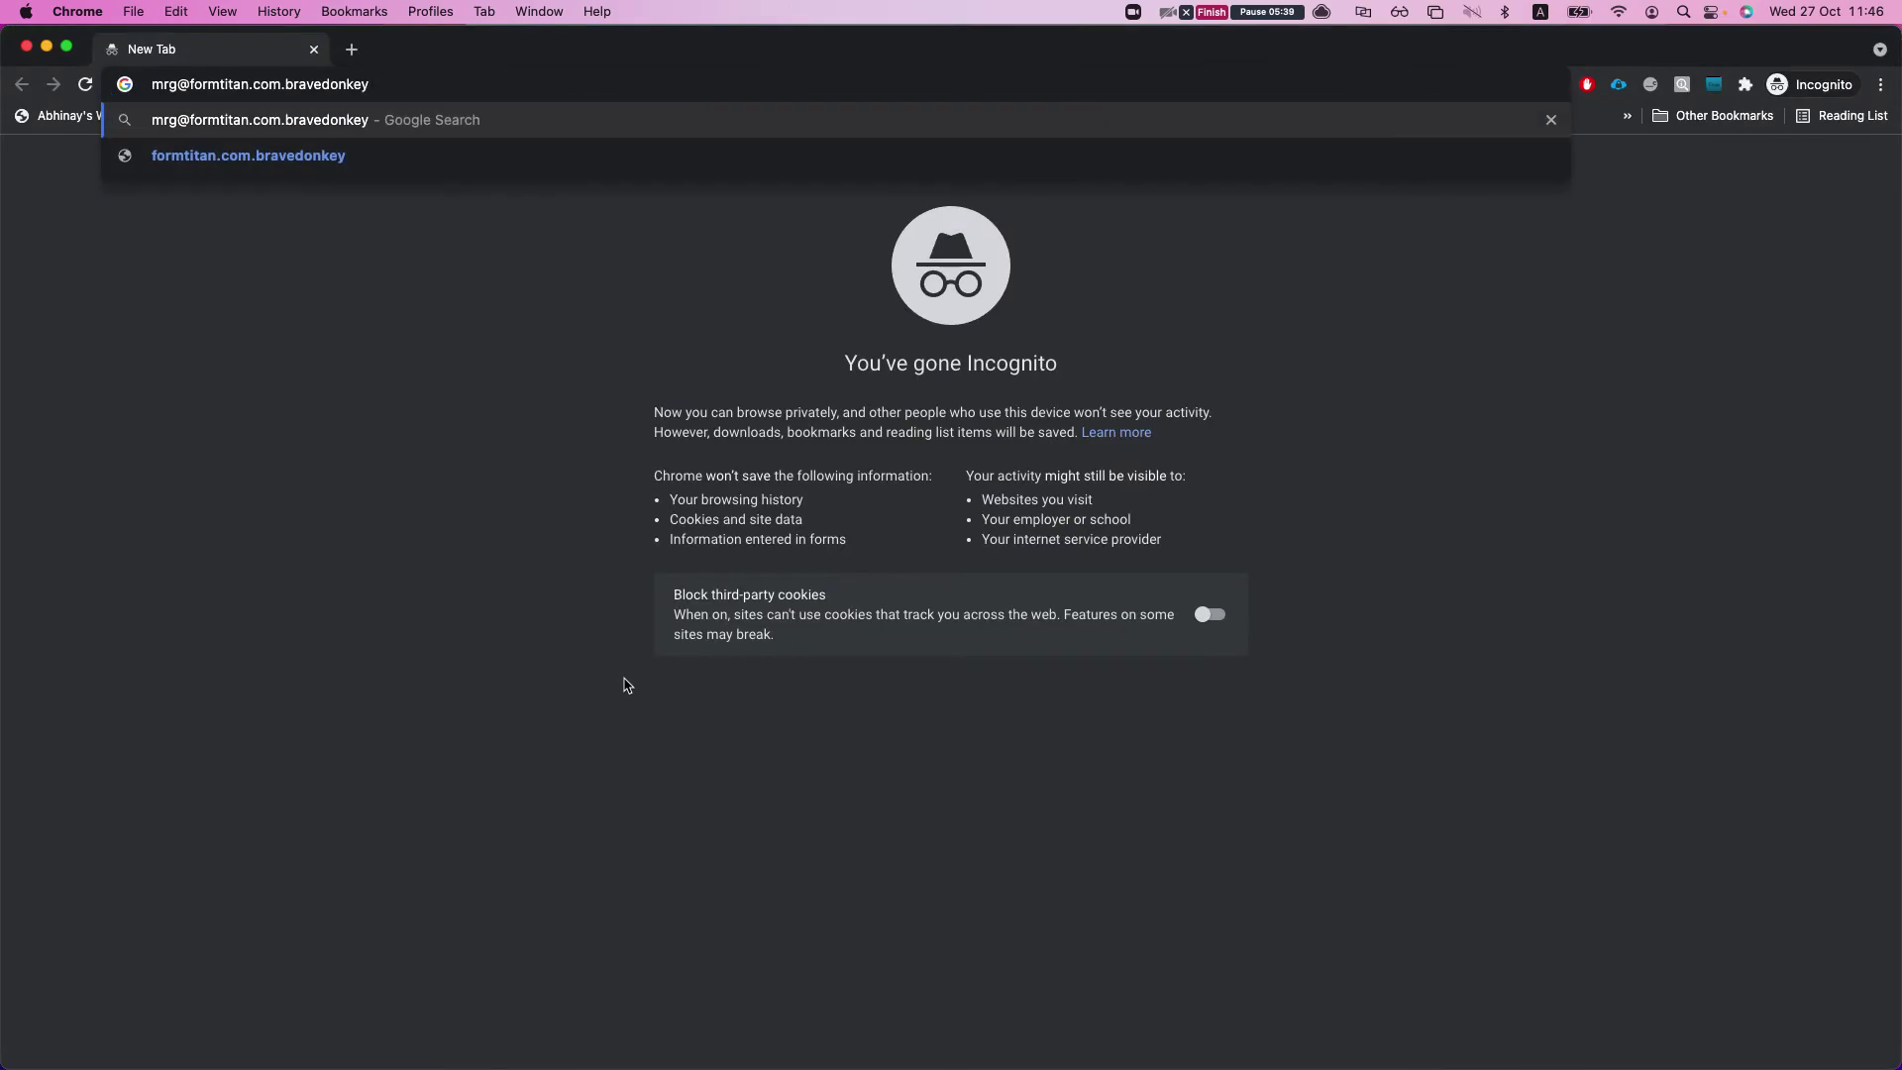
Step: Try to log in at test.salesforce.com by entering the copied username and the account password
{"action": "key", "text": "Escape"}
{"action": "type", "text": "test.salesforce.com"}
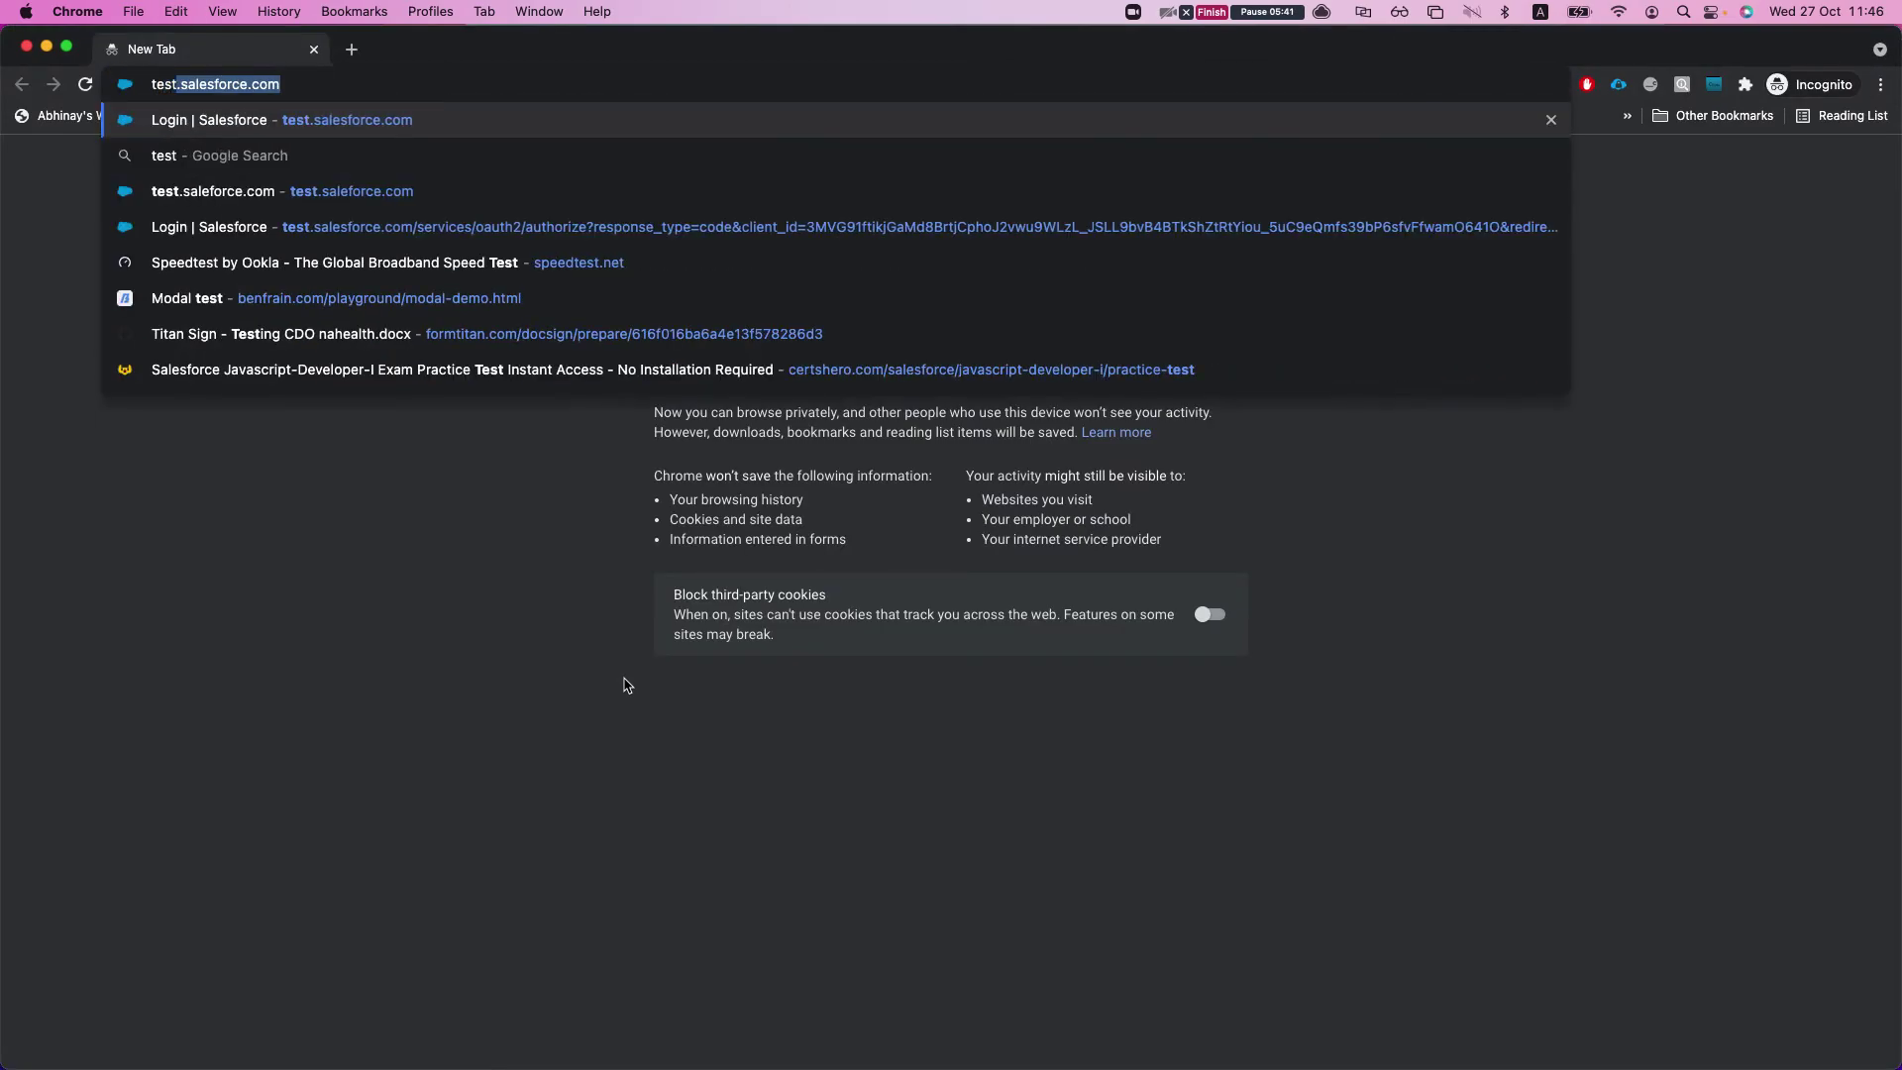
{"action": "key", "text": "Return"}
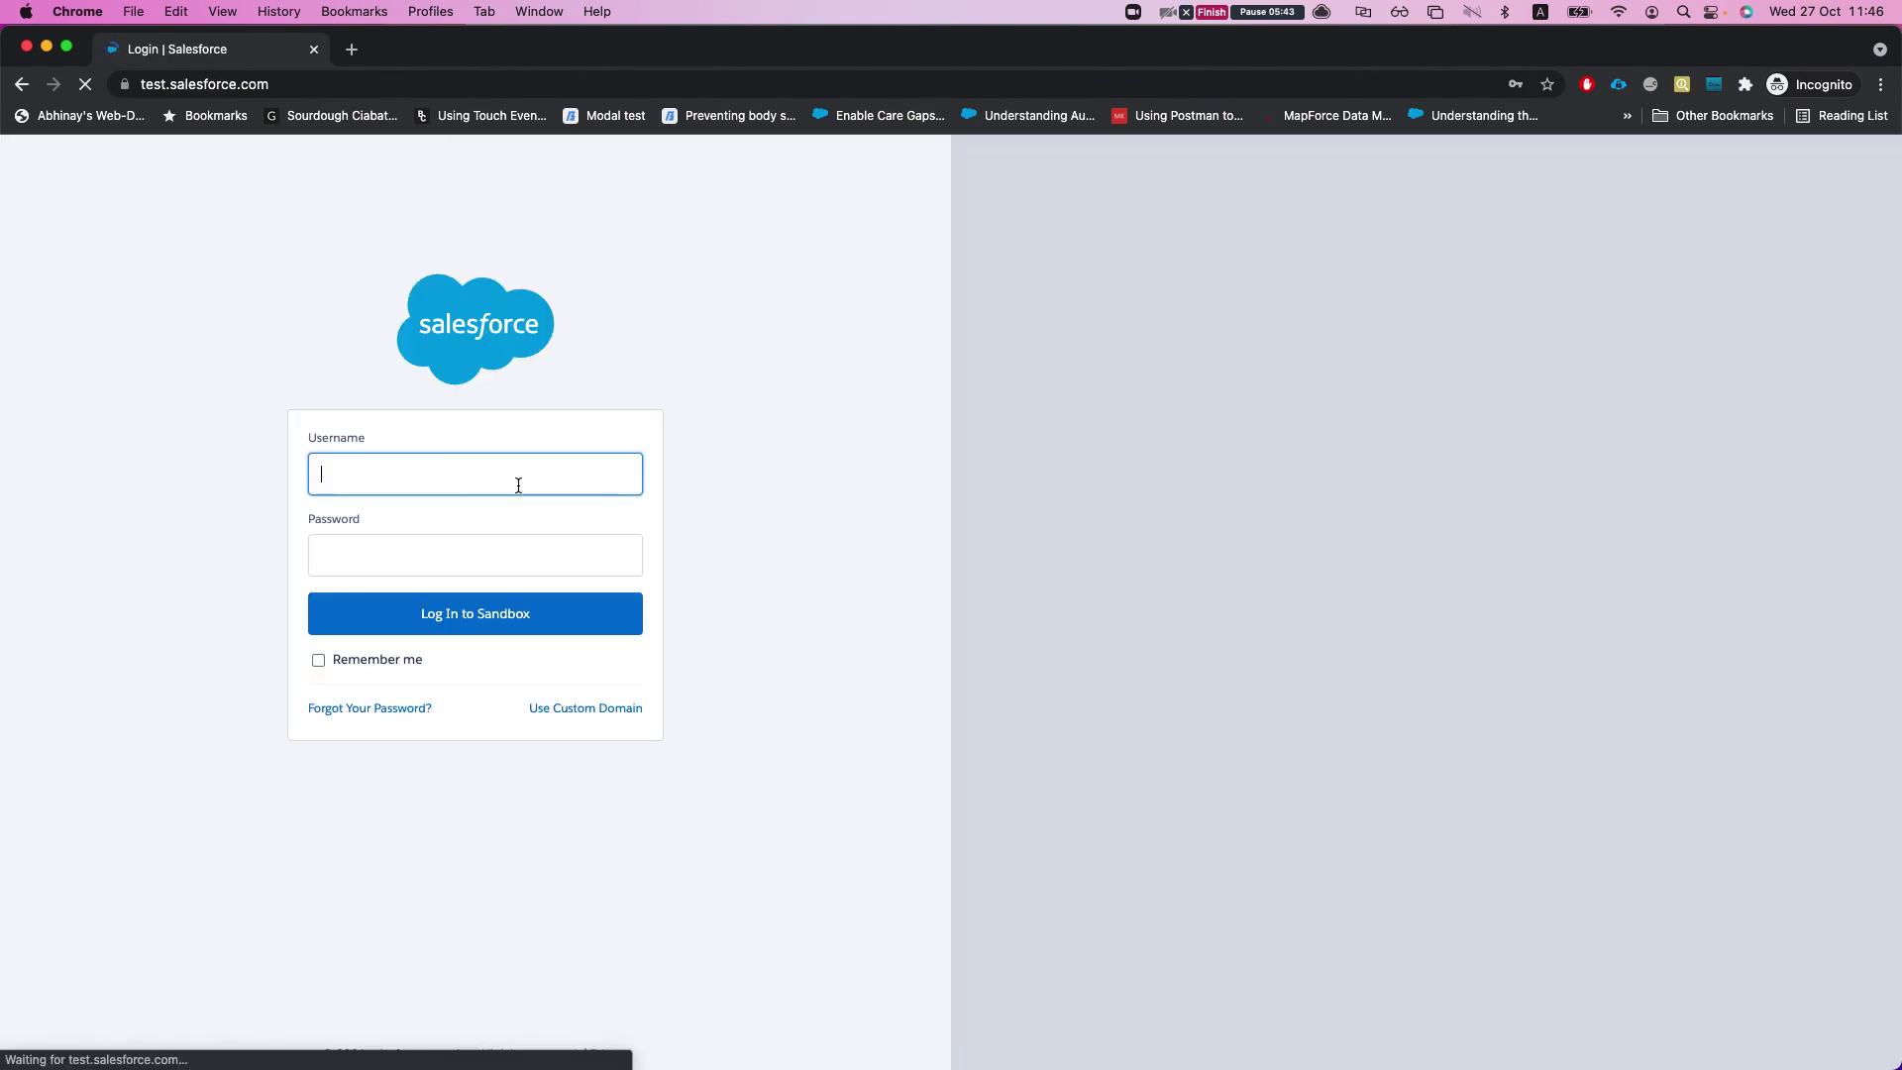
{"action": "left_click", "coordinate": [522, 487]}
{"action": "left_click", "coordinate": [497, 522]}
{"action": "left_click", "coordinate": [504, 601]}
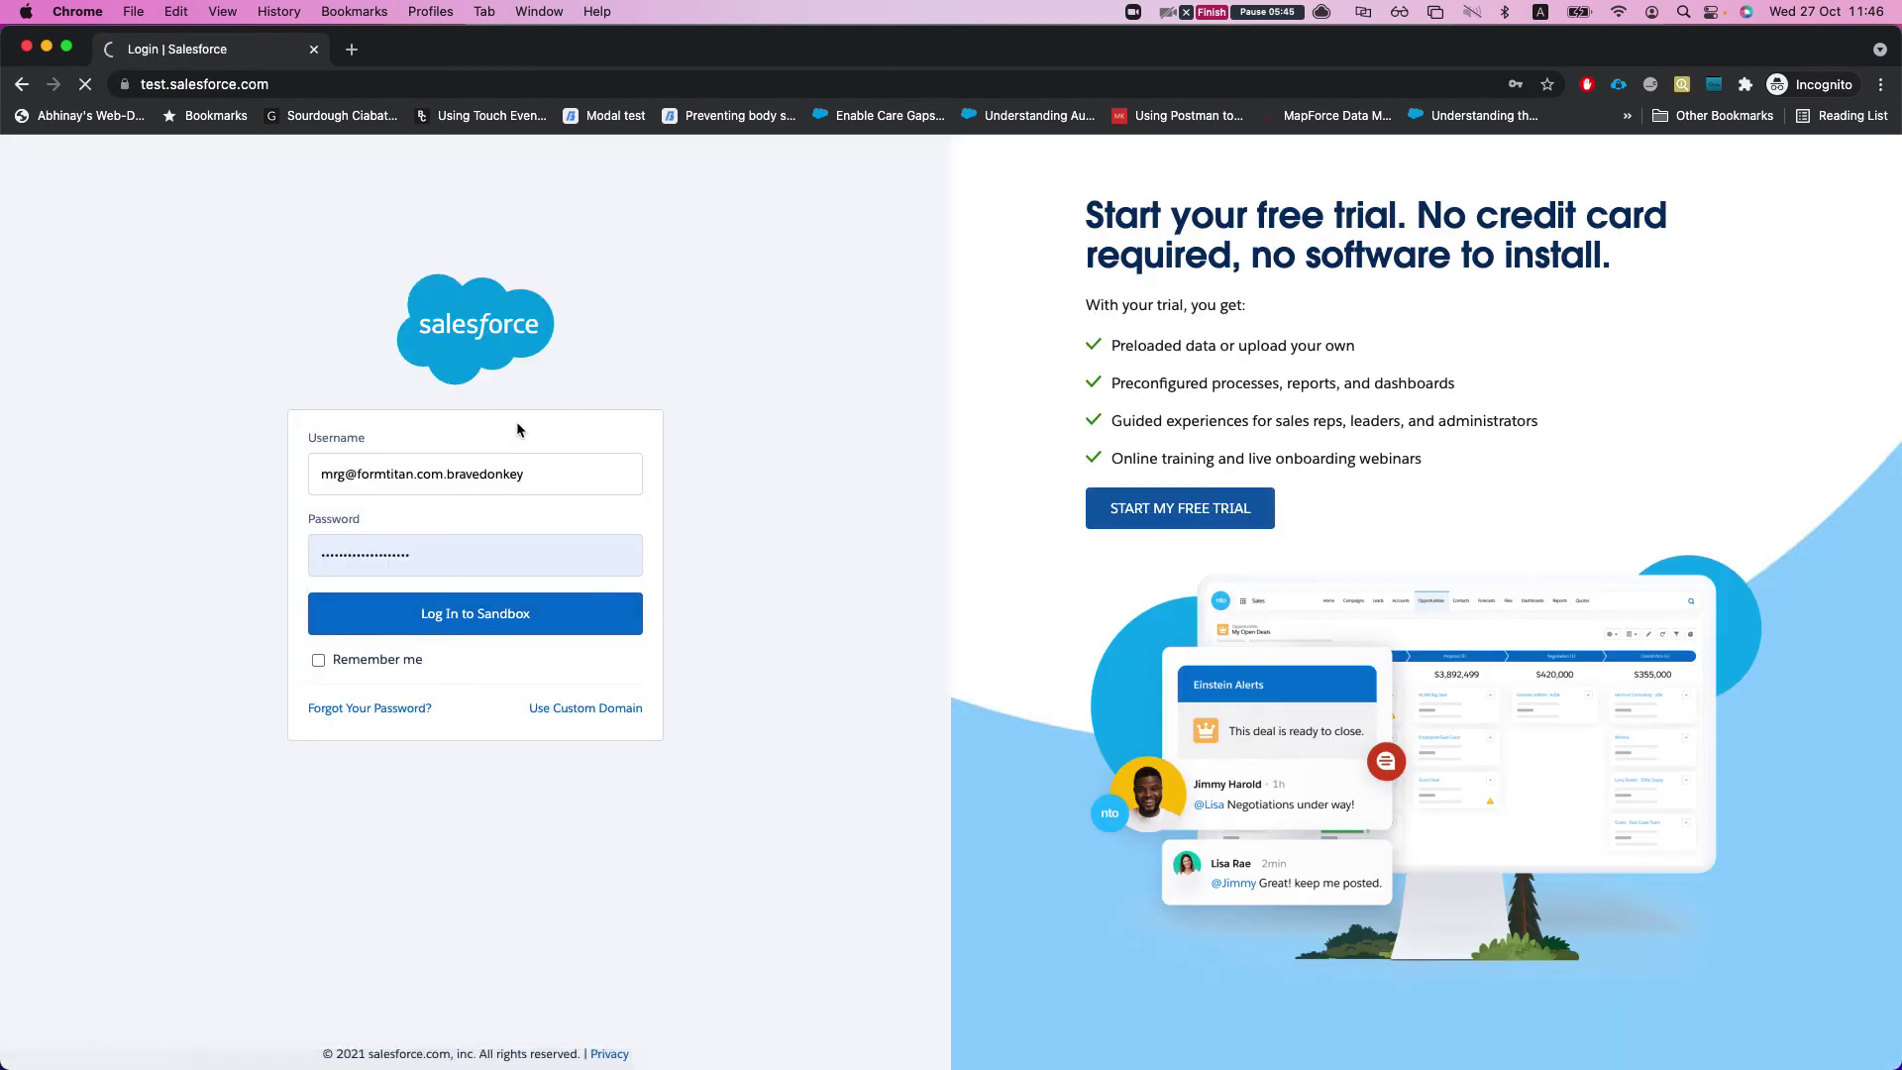
Step: Go to login.salesforce.com and log in by entering the copied username and the account password
{"action": "left_click", "coordinate": [540, 87]}
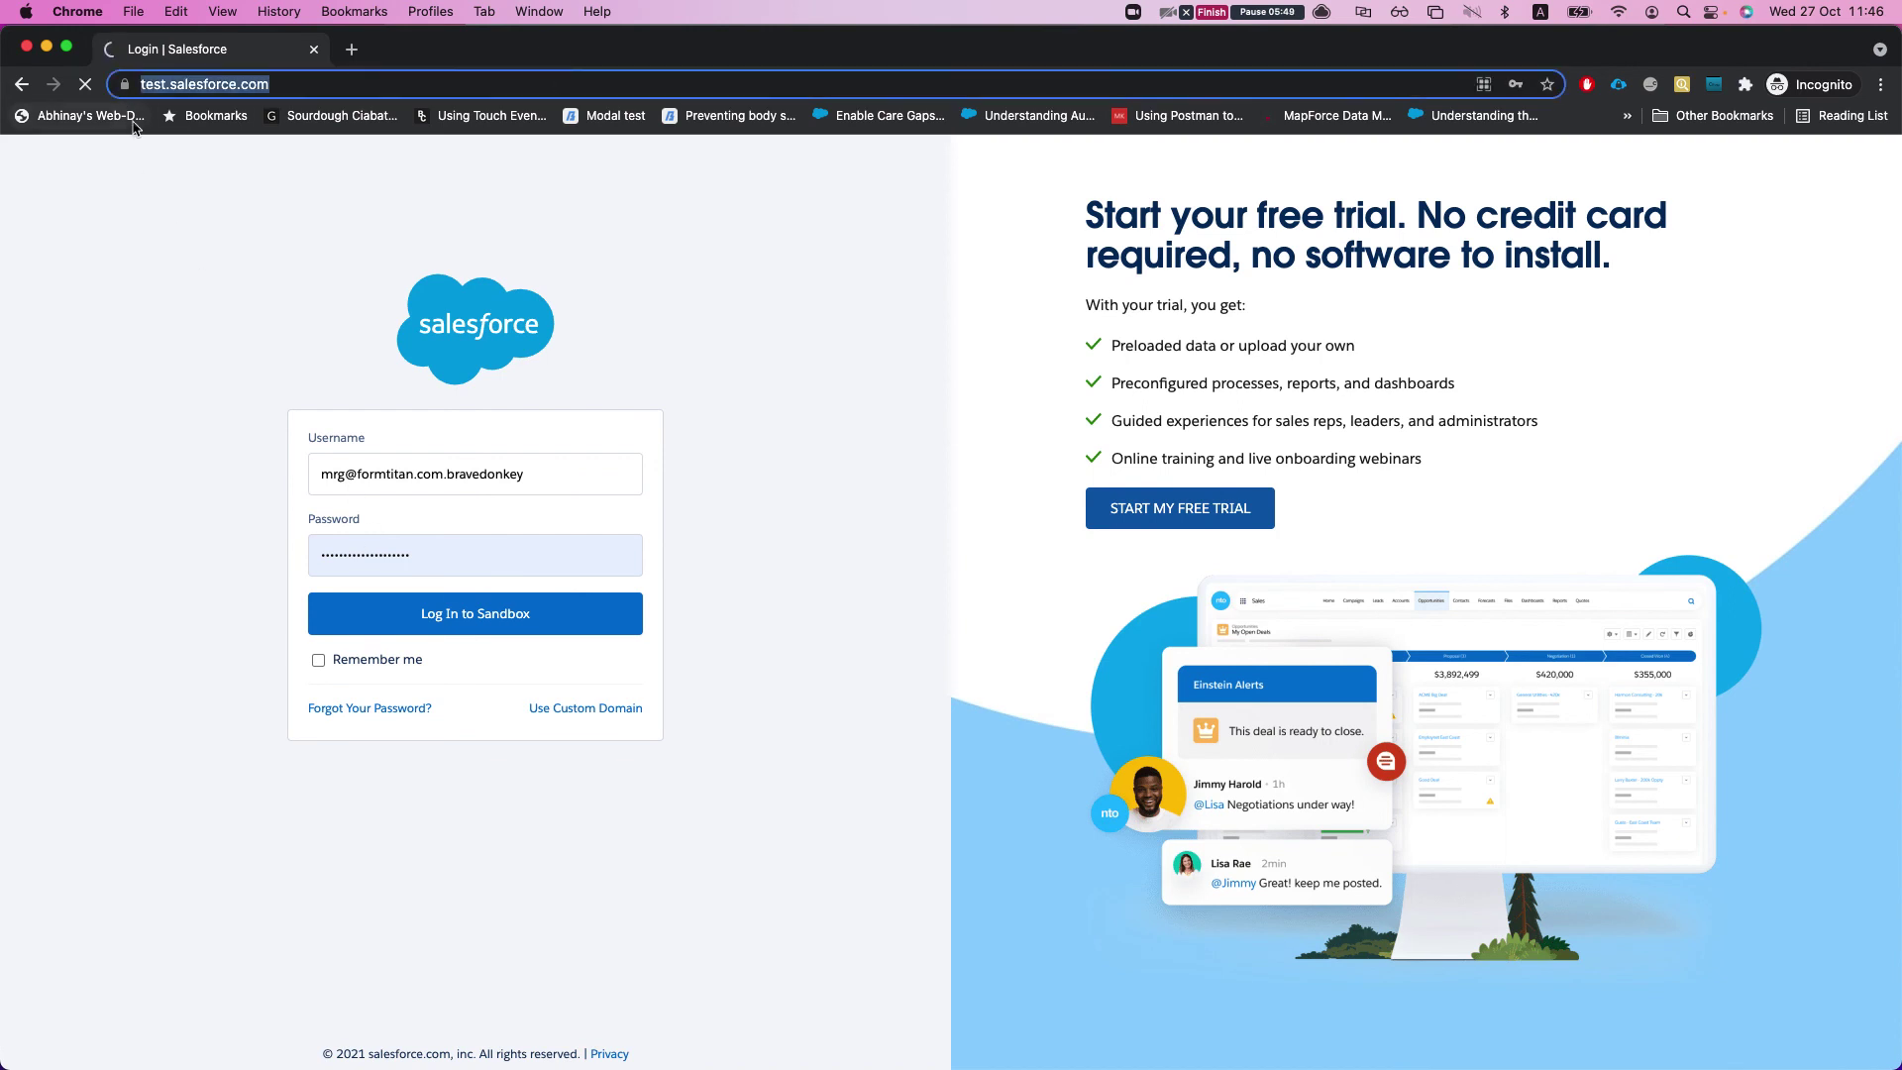
{"action": "left_click", "coordinate": [230, 87]}
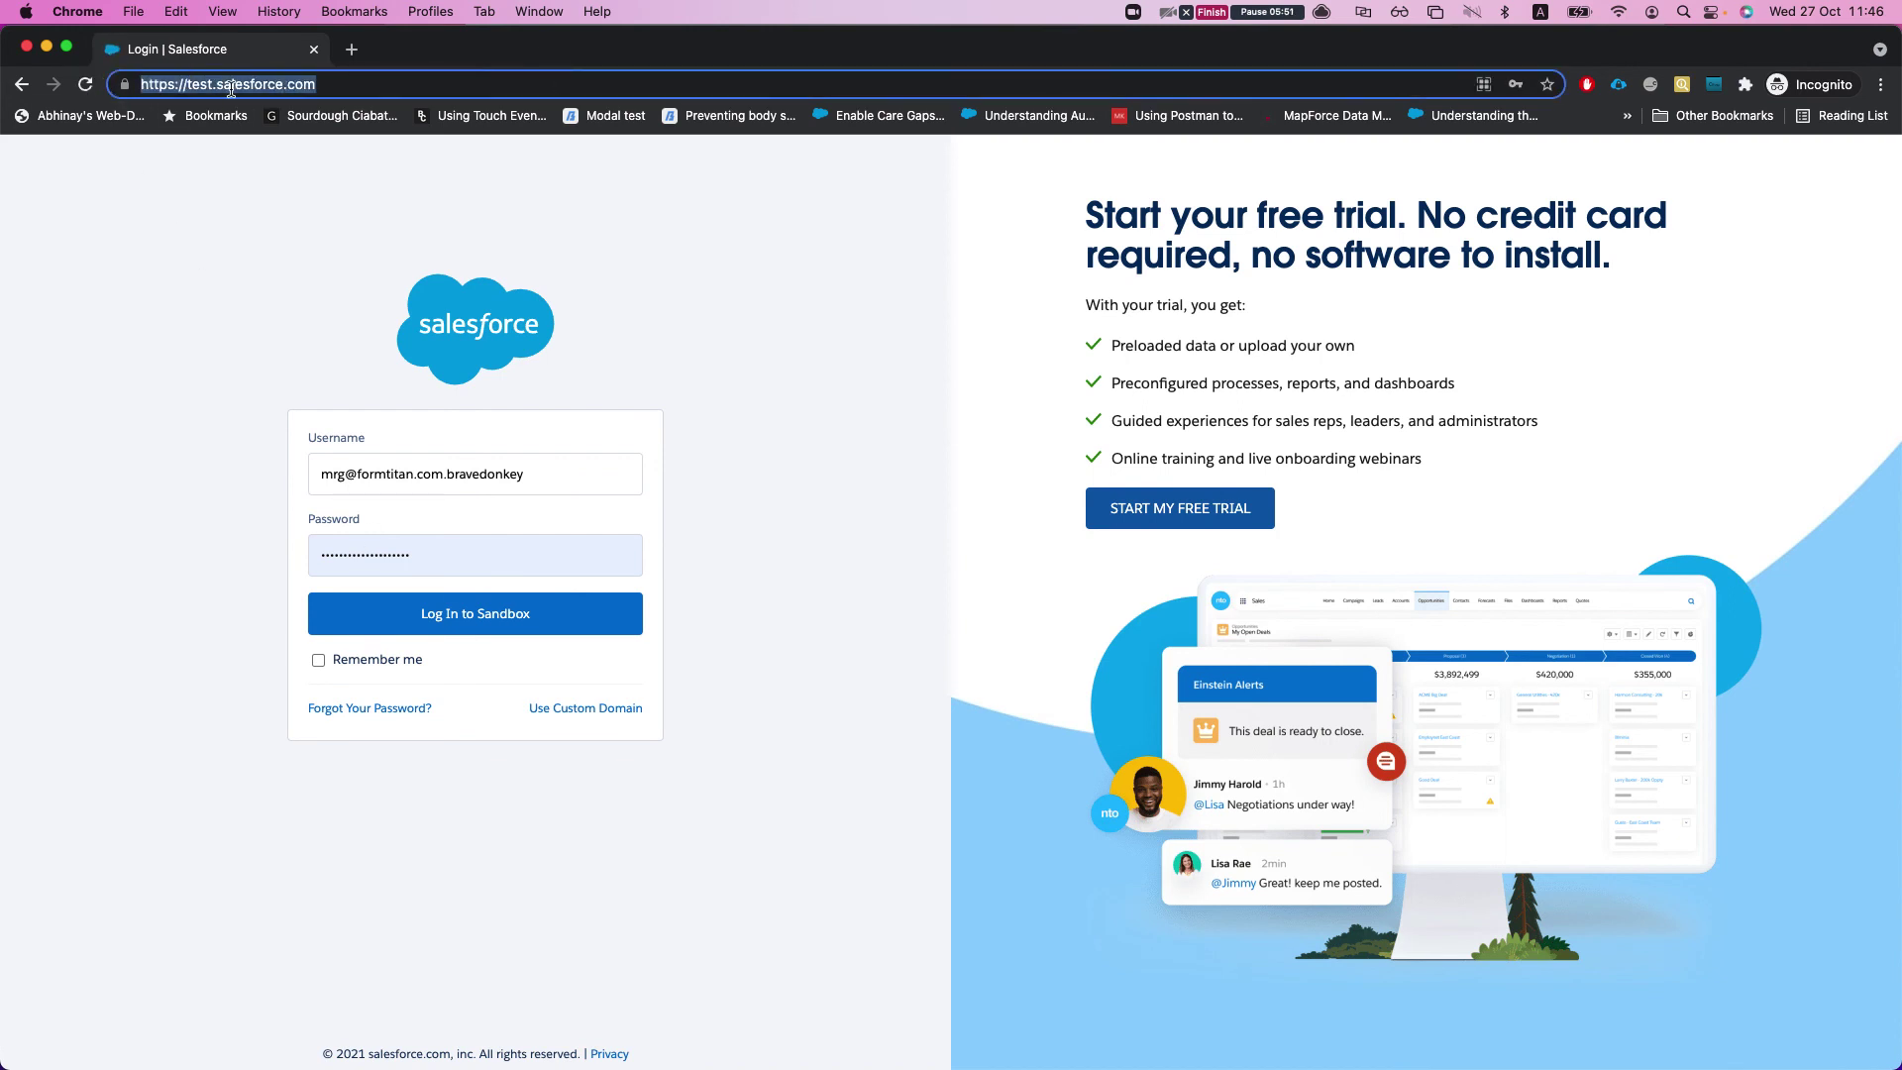
{"action": "type", "text": "login.salesforce.com"}
{"action": "key", "text": "Return"}
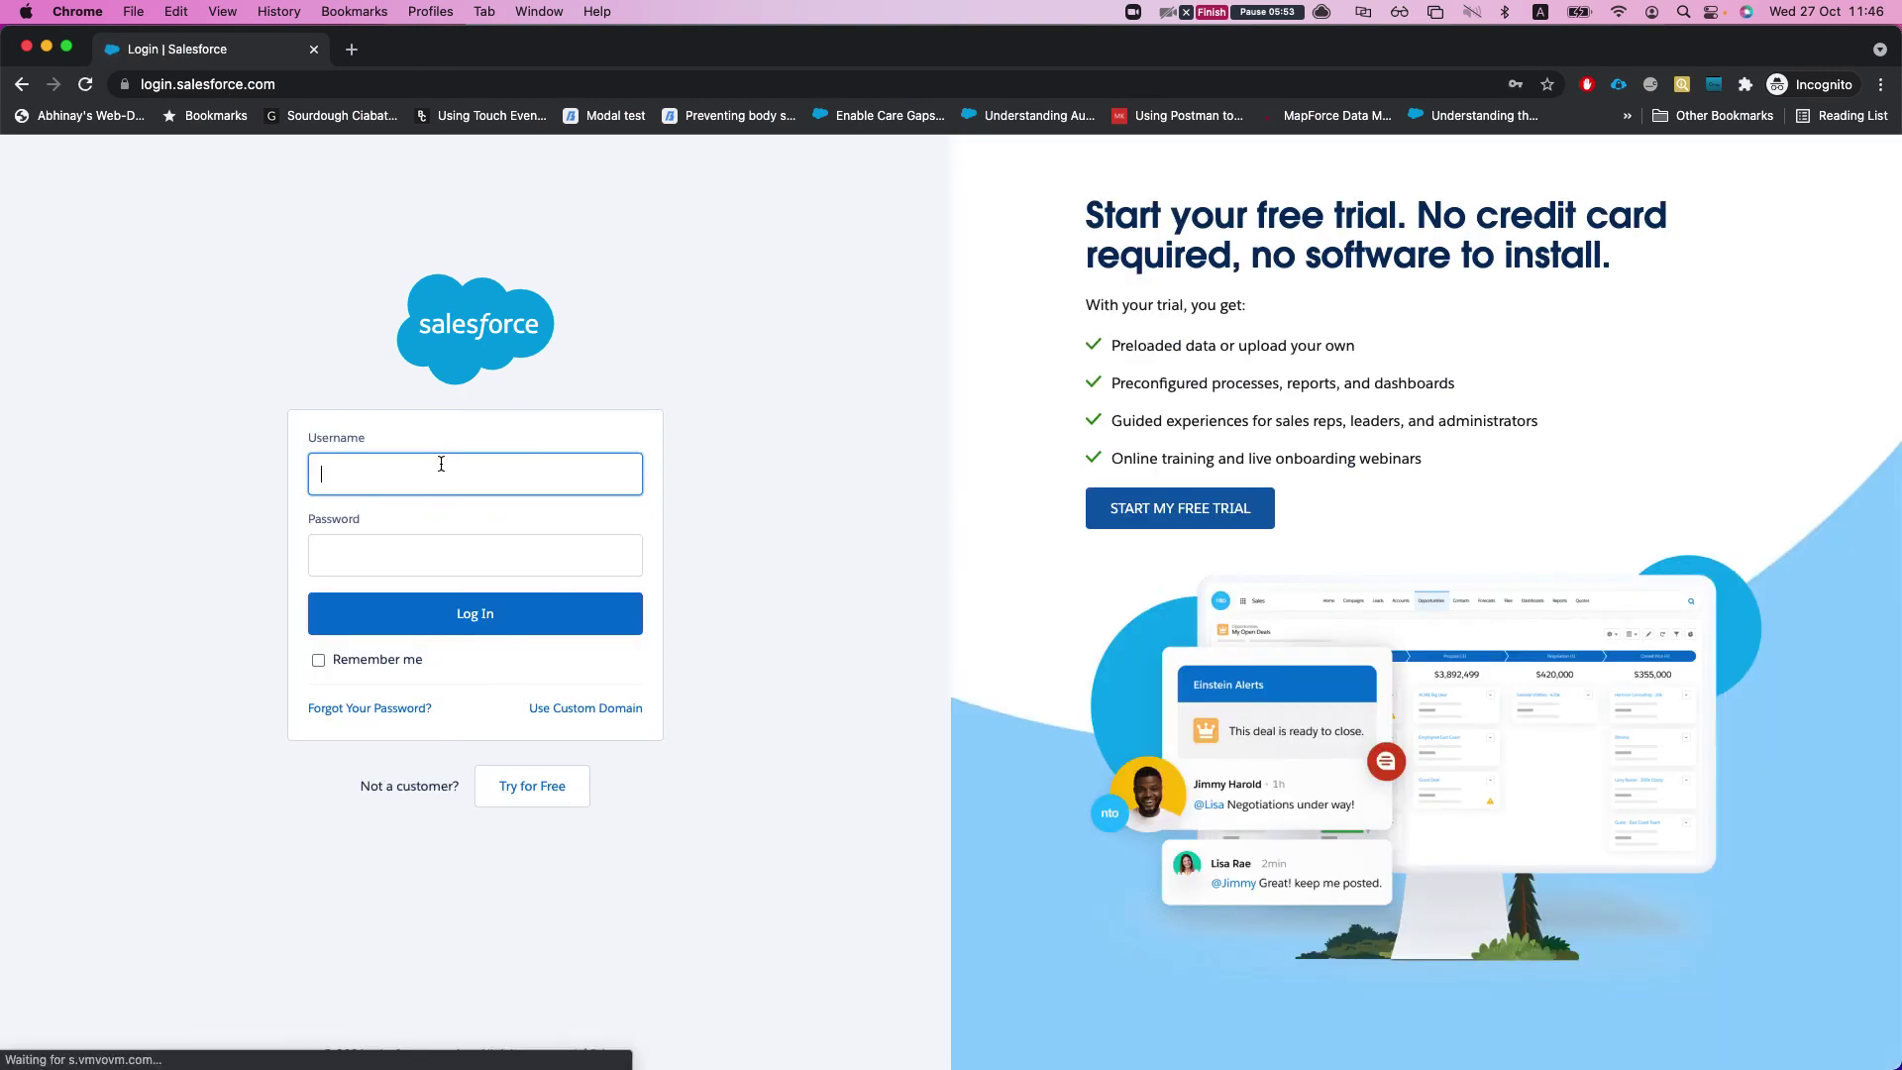
{"action": "left_click", "coordinate": [441, 464]}
{"action": "left_click", "coordinate": [460, 502]}
{"action": "left_click", "coordinate": [446, 614]}
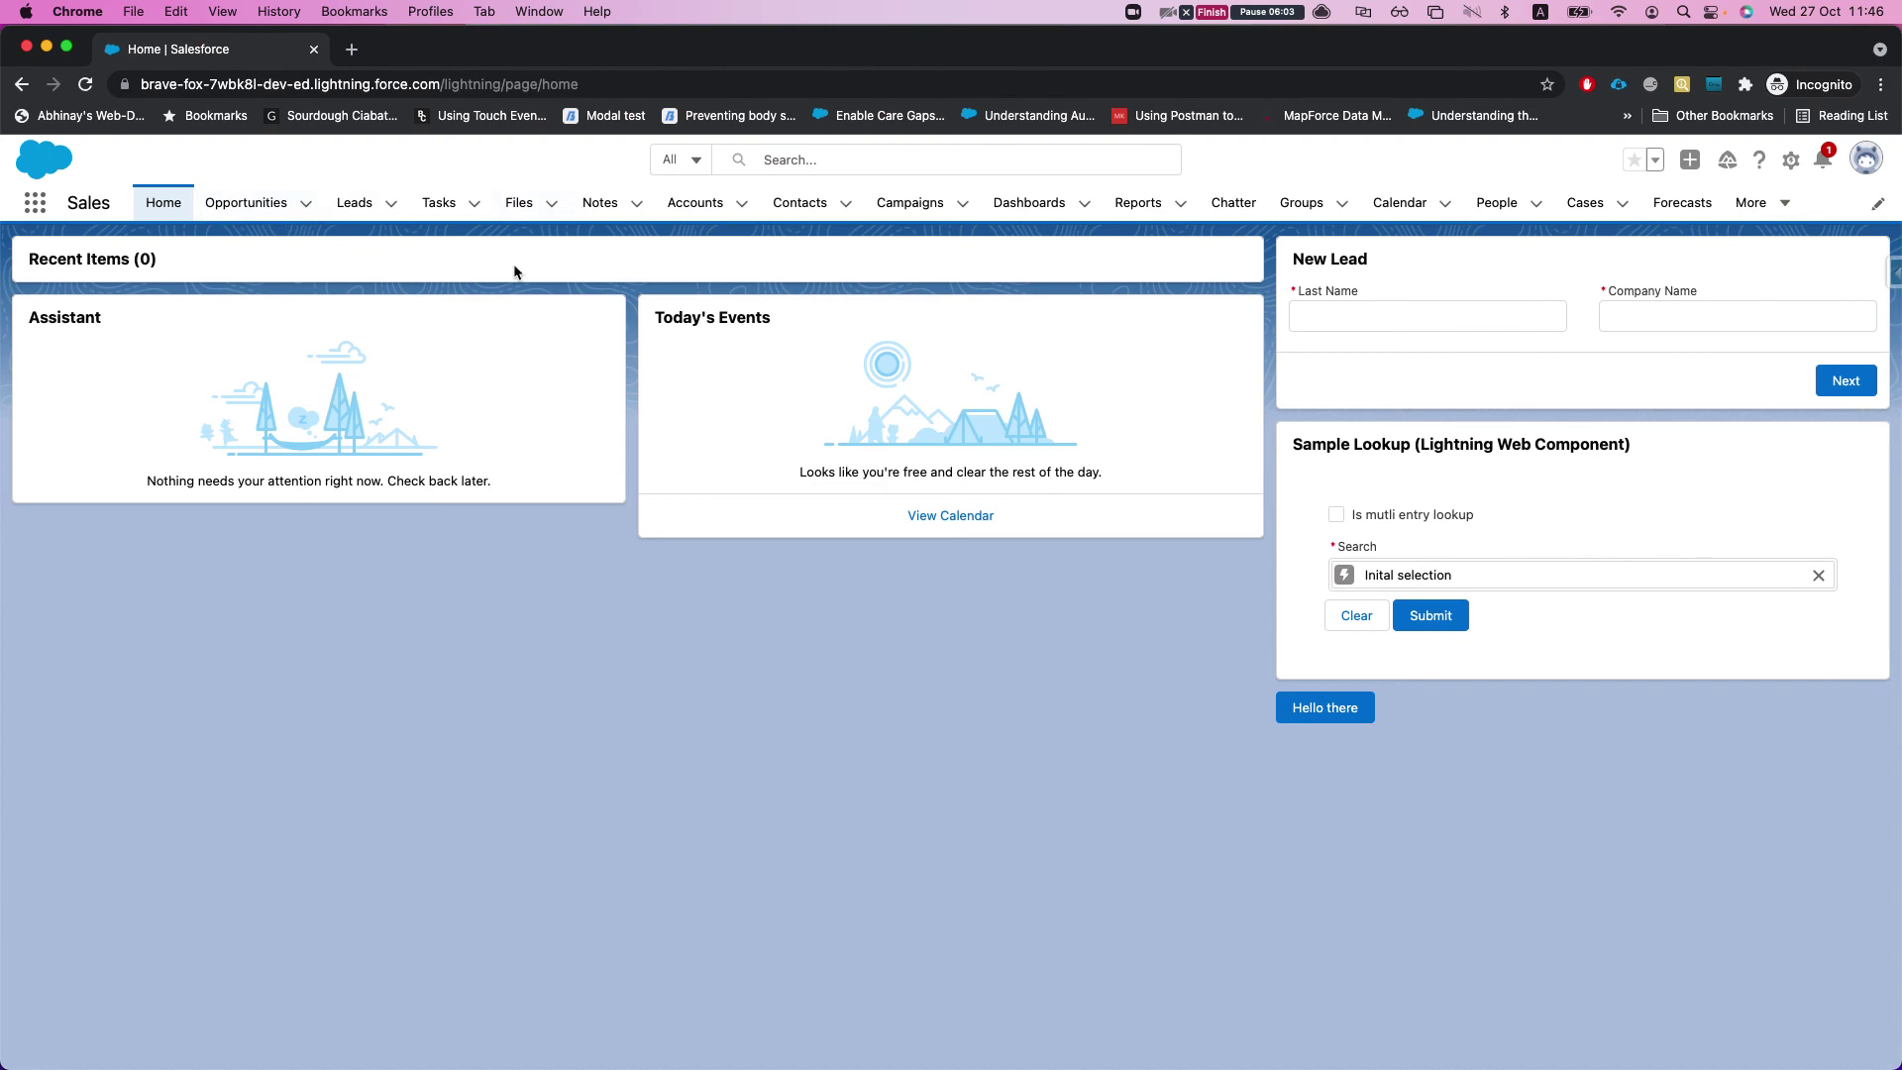
Step: Show the All Contacts list, open the contact of the Edge C account and run FT Generate Document on it
{"action": "left_click", "coordinate": [799, 203]}
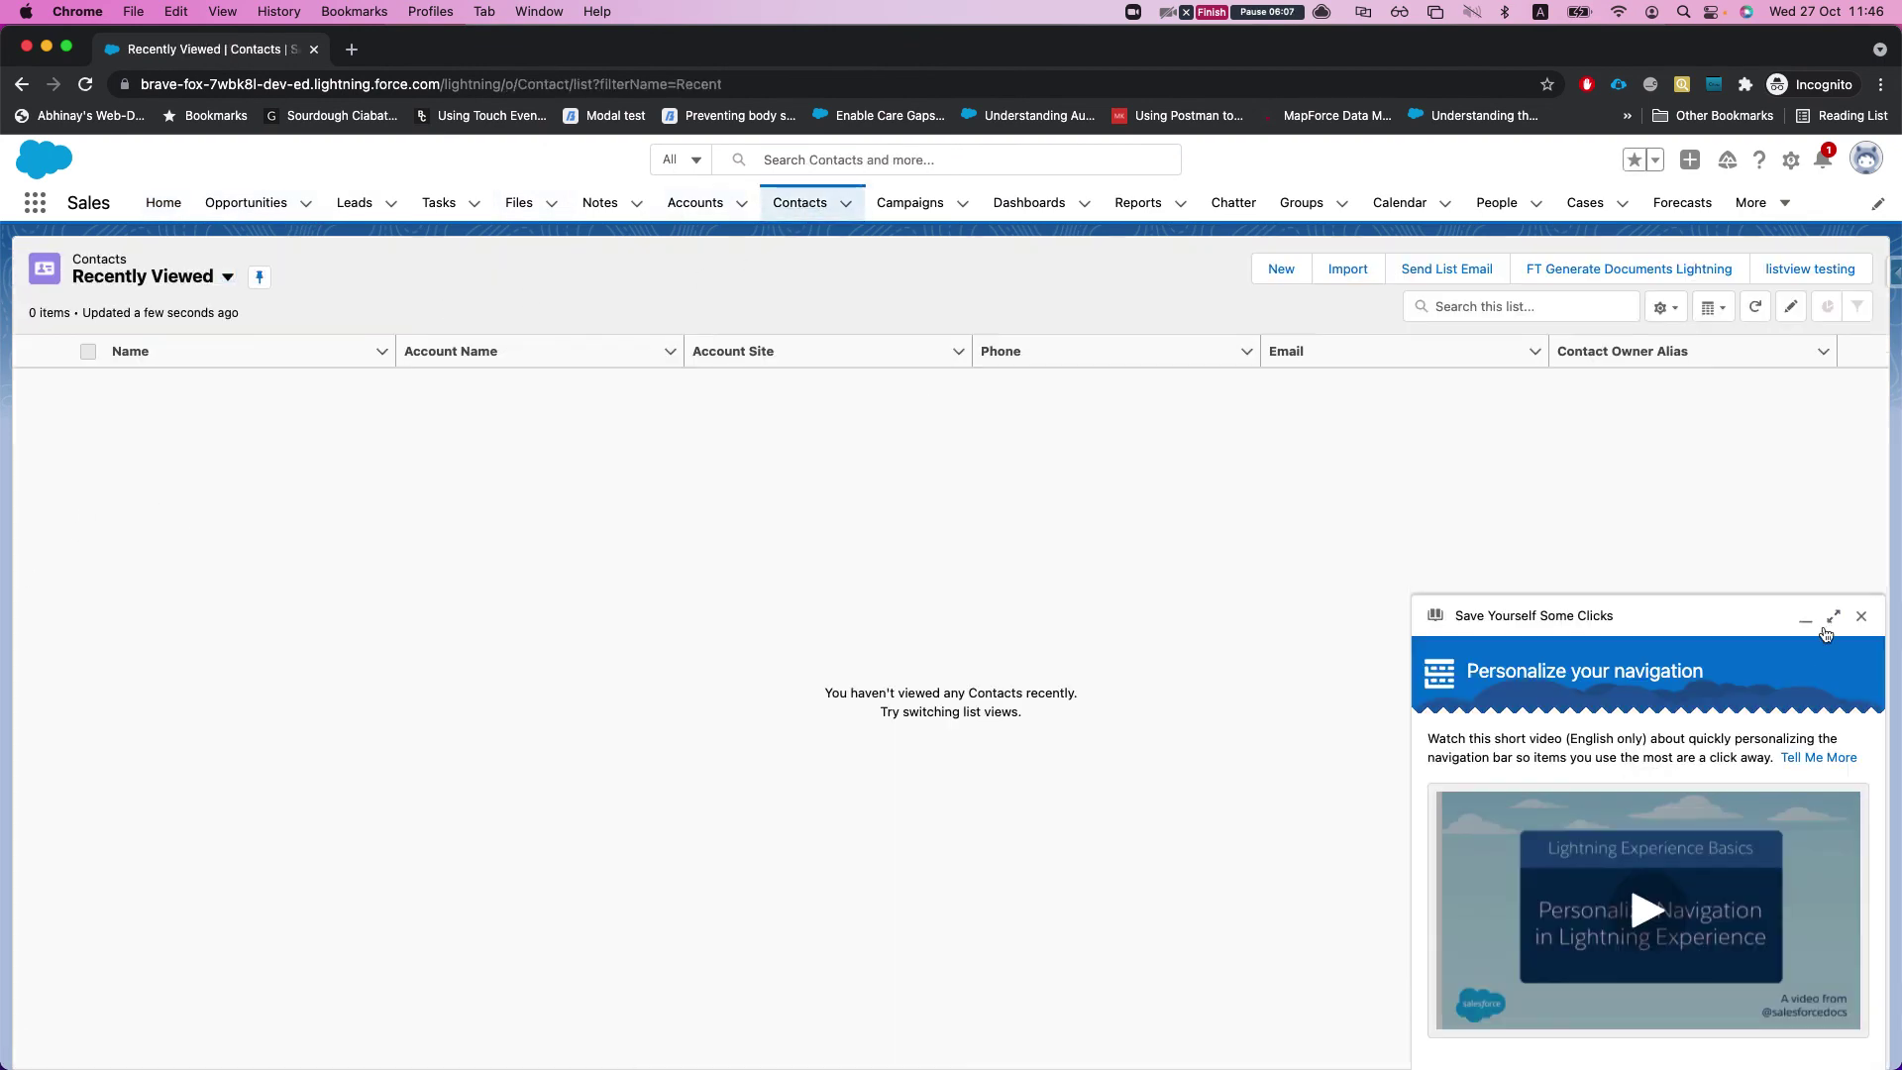
{"action": "left_click", "coordinate": [1861, 617]}
{"action": "left_click", "coordinate": [126, 281]}
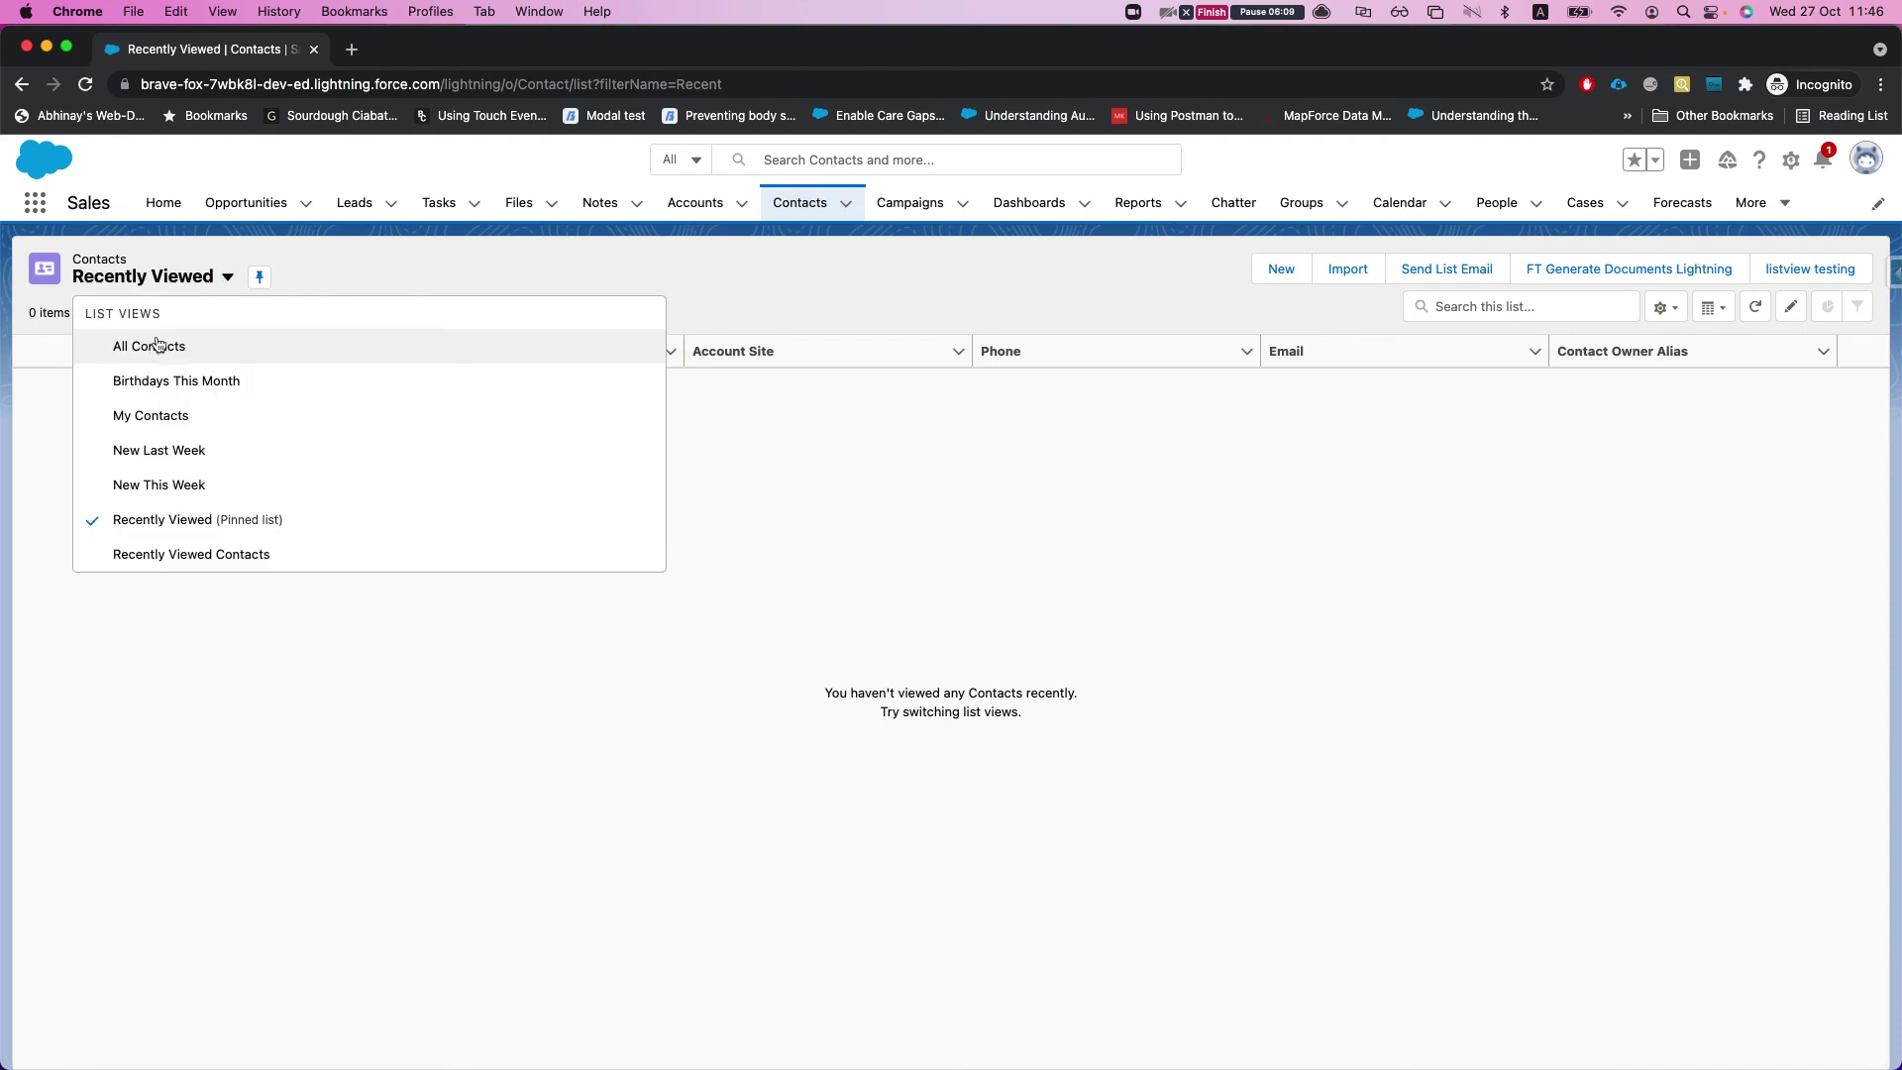
{"action": "left_click", "coordinate": [151, 346]}
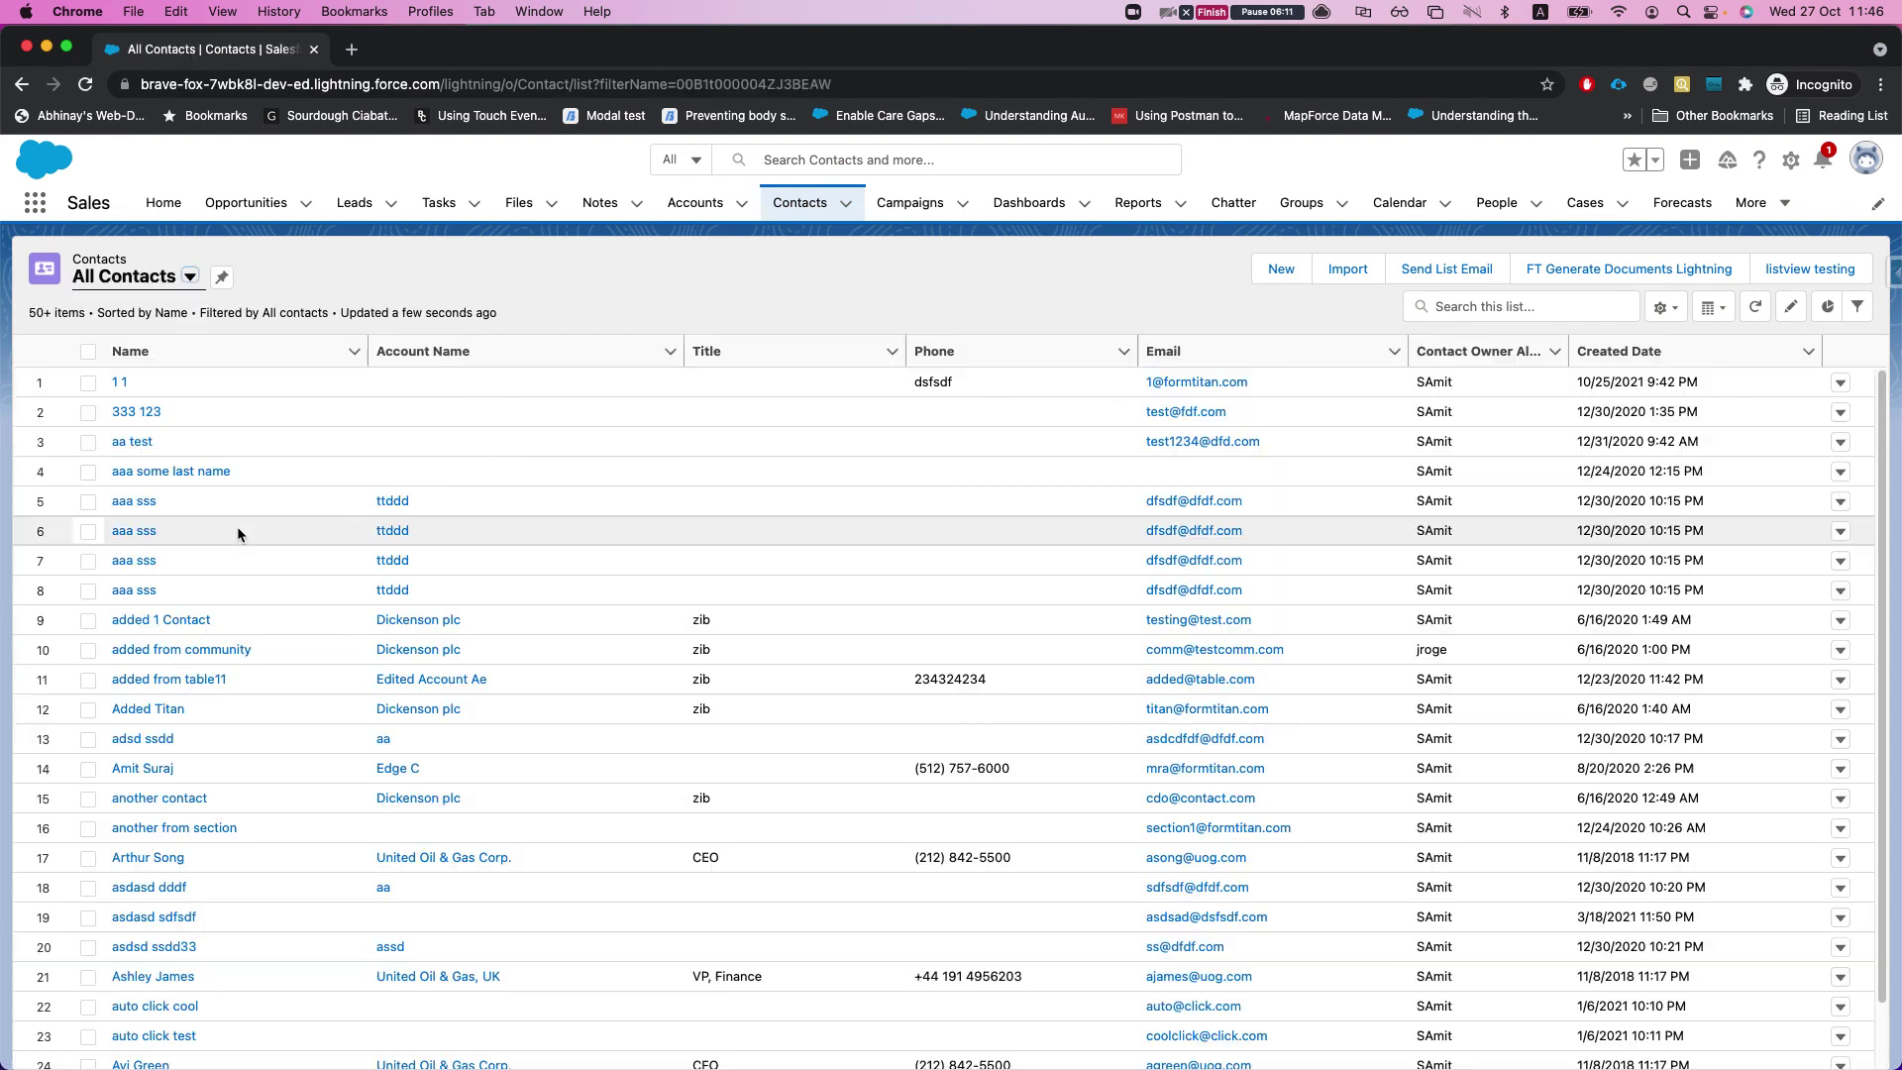
{"action": "scroll", "coordinate": [137, 722], "scroll_direction": "down", "scroll_amount": 1}
{"action": "left_click", "coordinate": [137, 726]}
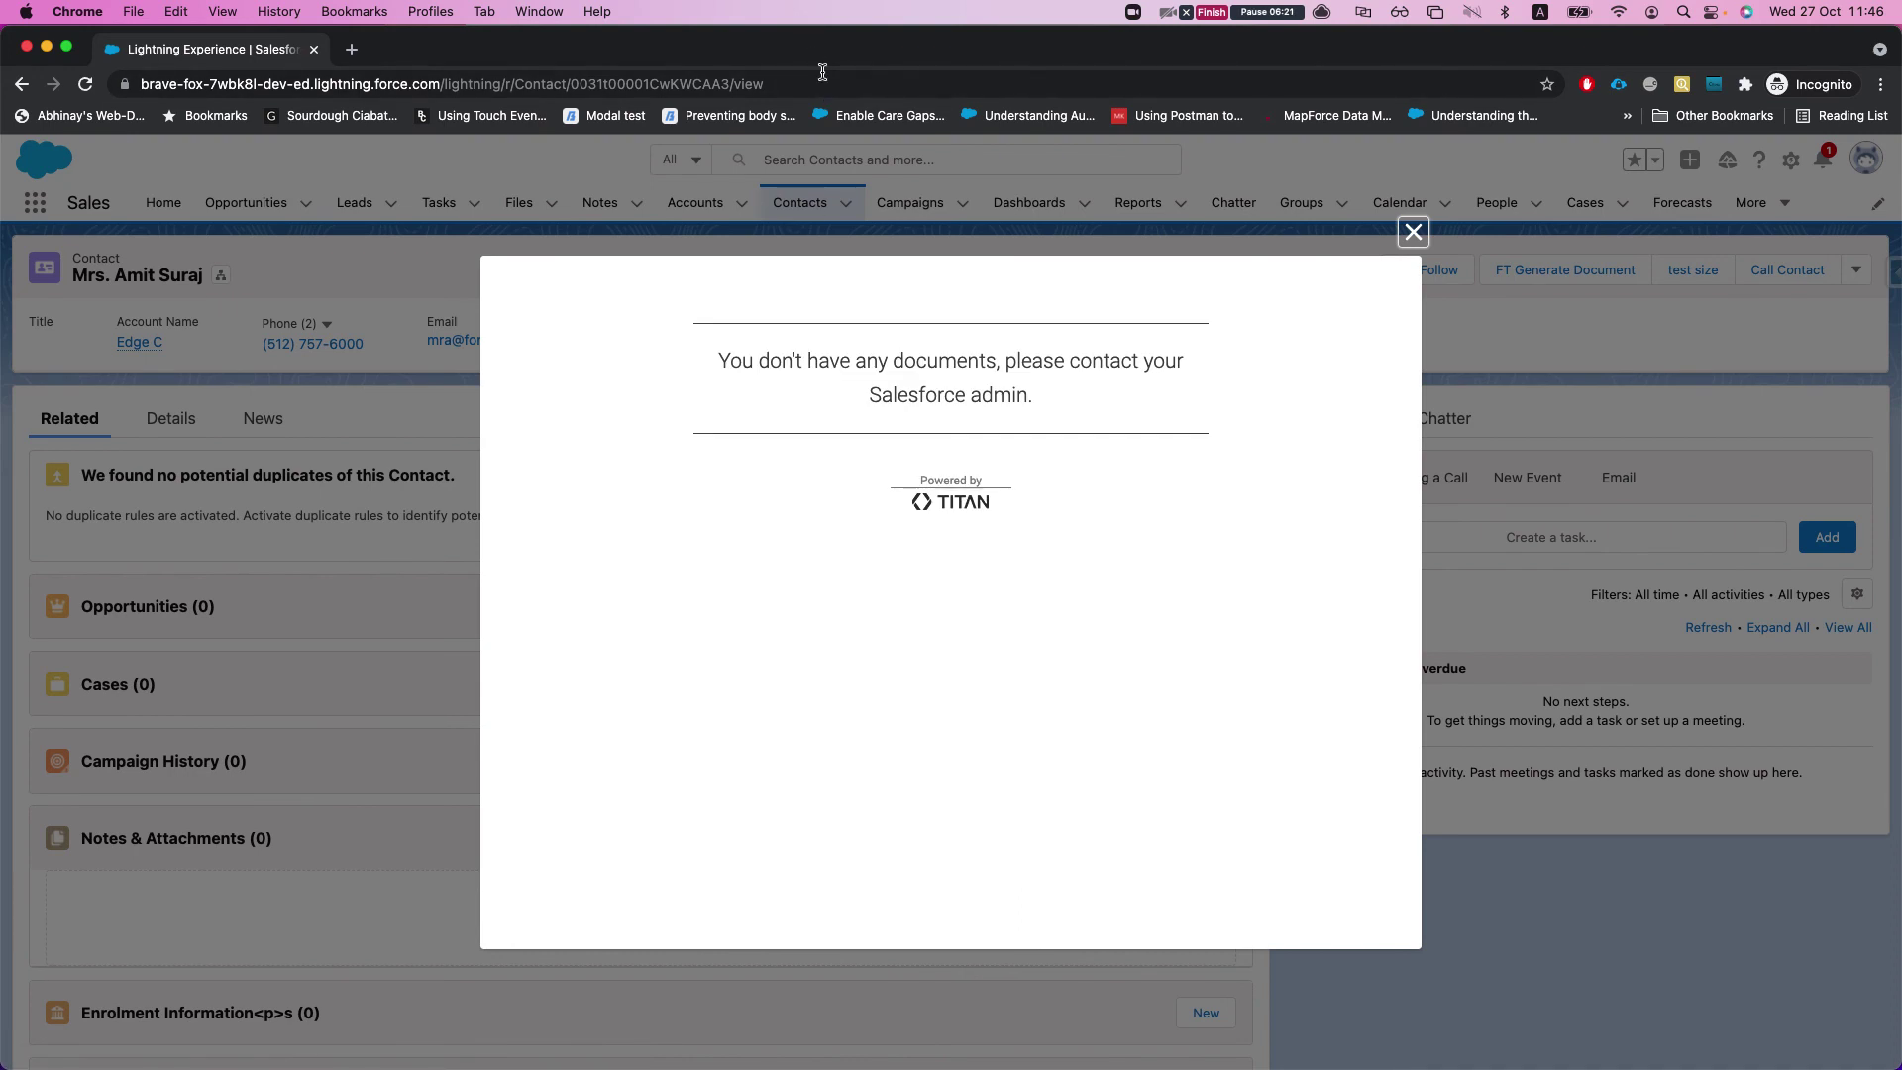
Step: Return to the main Salesforce window and assign the second active System Administrator to the no pass reset permission set
{"action": "key", "text": "ctrl+Up"}
{"action": "left_click", "coordinate": [739, 357]}
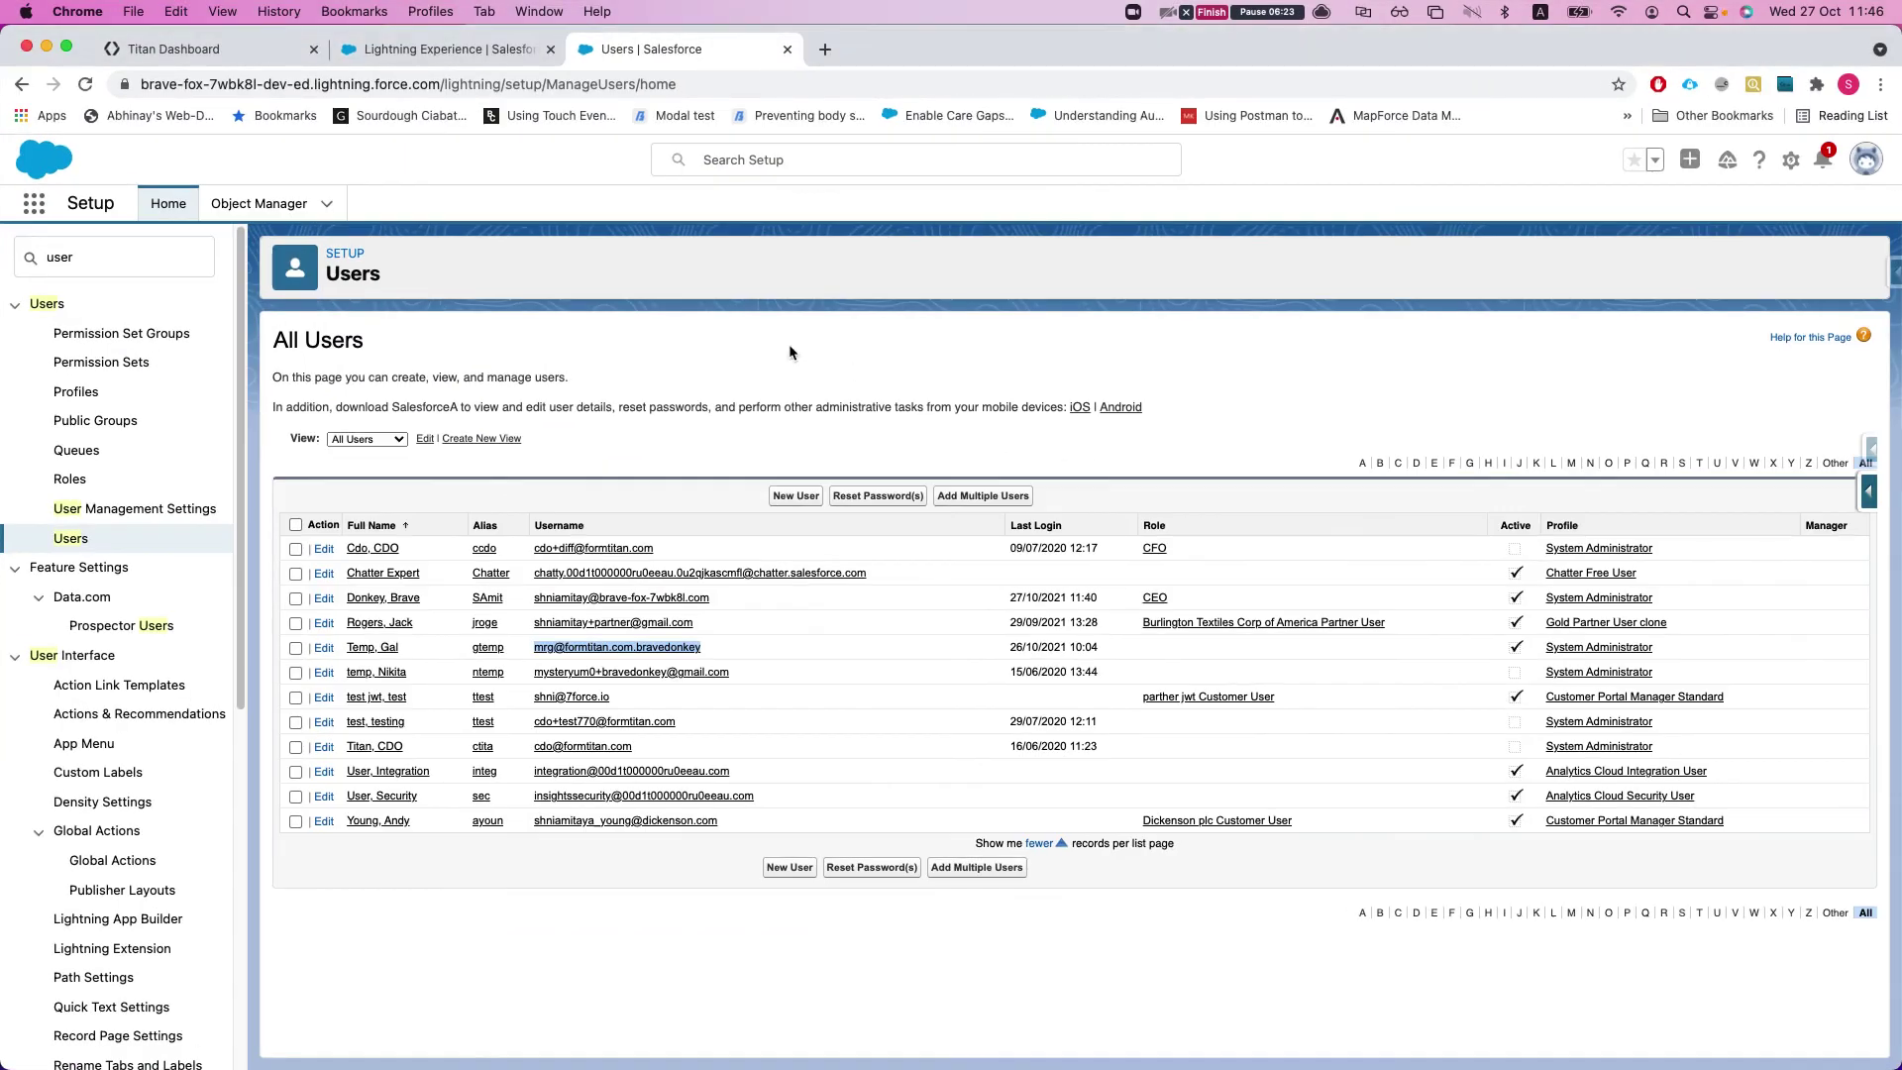
{"action": "left_click", "coordinate": [814, 442]}
{"action": "left_click", "coordinate": [22, 84]}
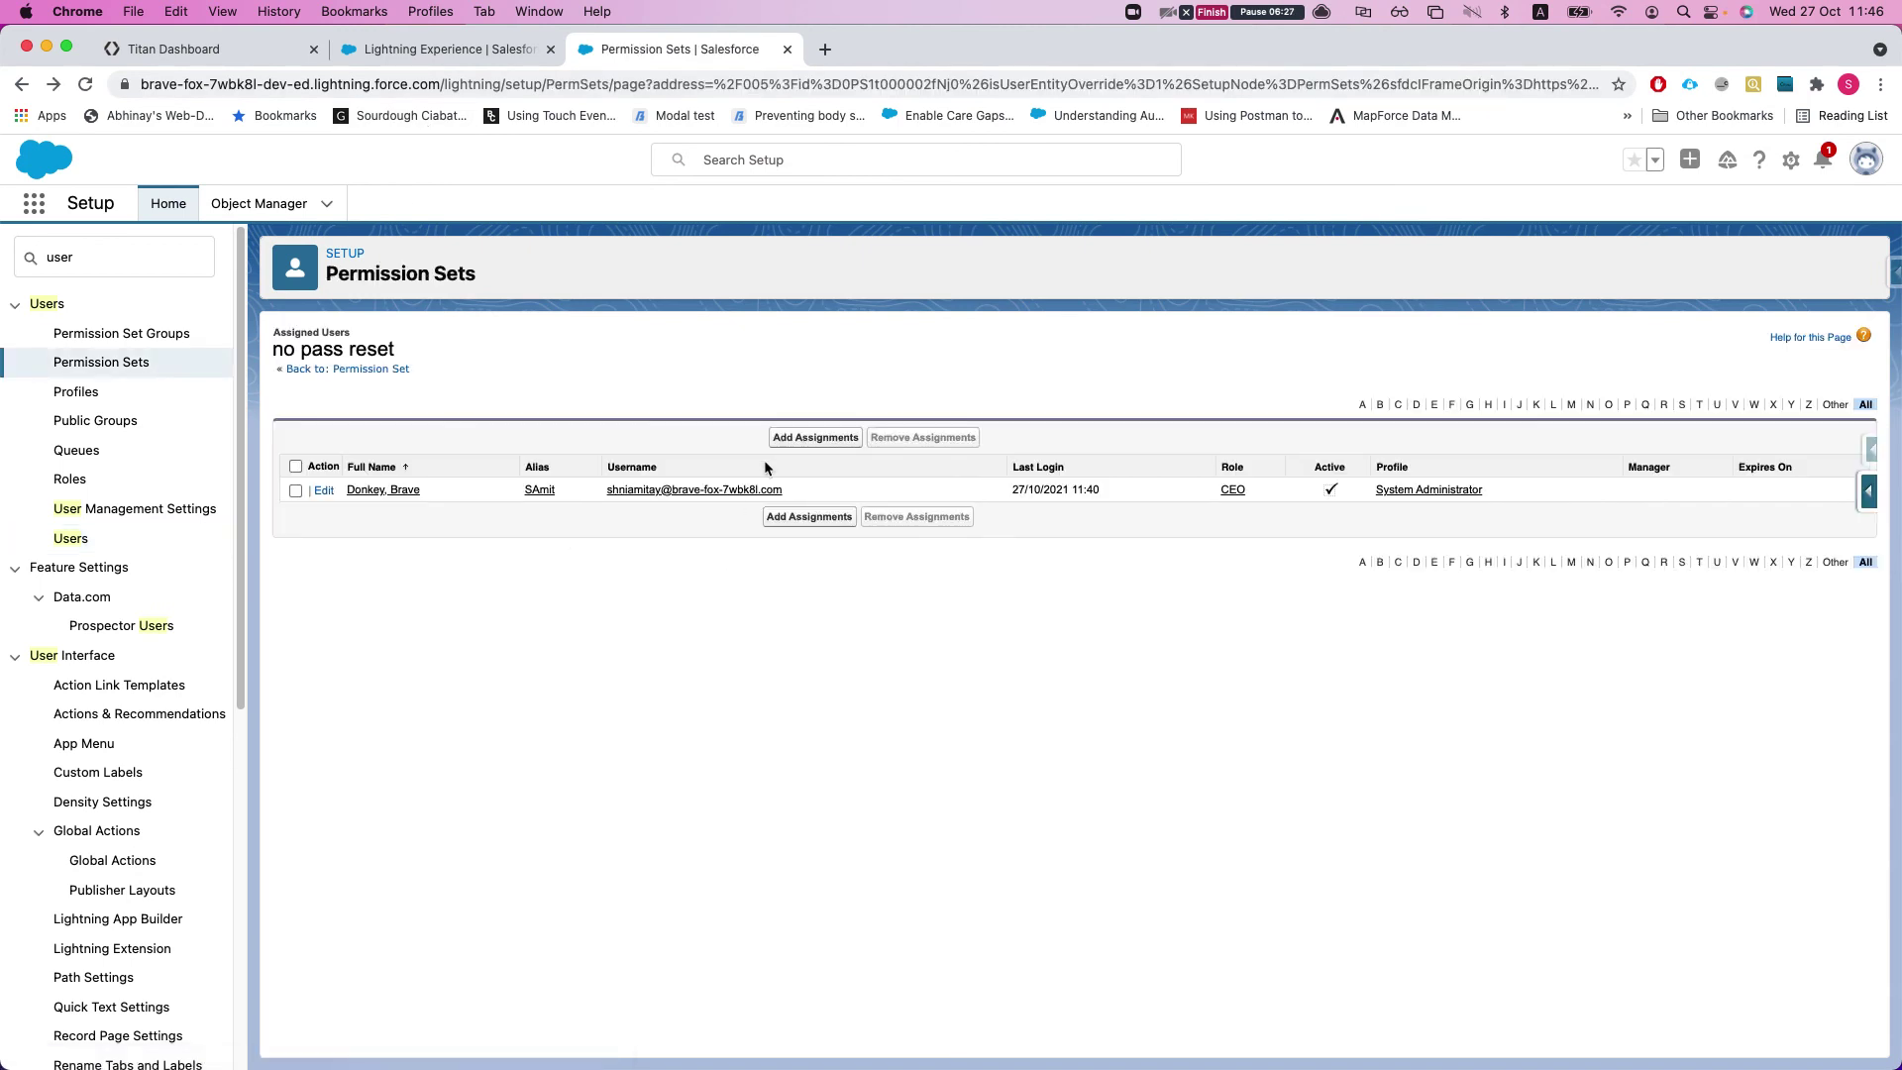
{"action": "left_click", "coordinate": [796, 439]}
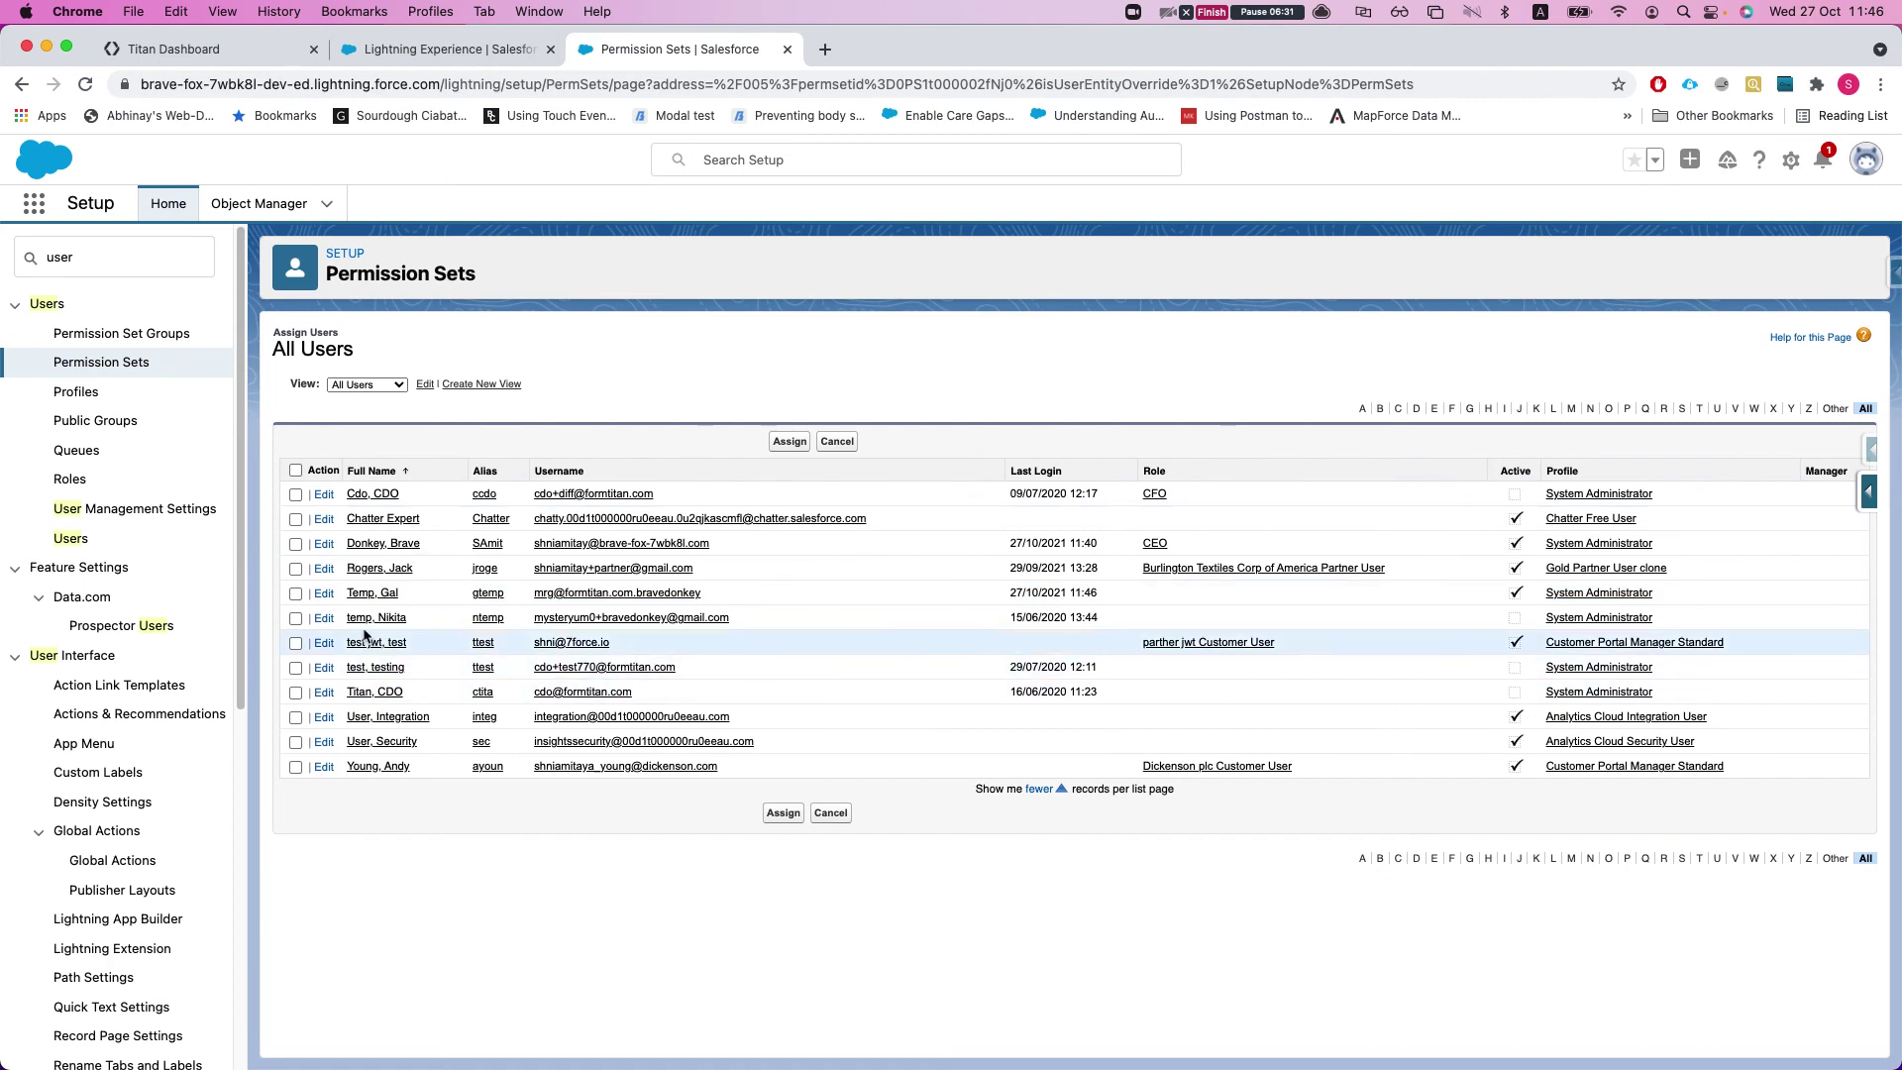
{"action": "left_click", "coordinate": [296, 593]}
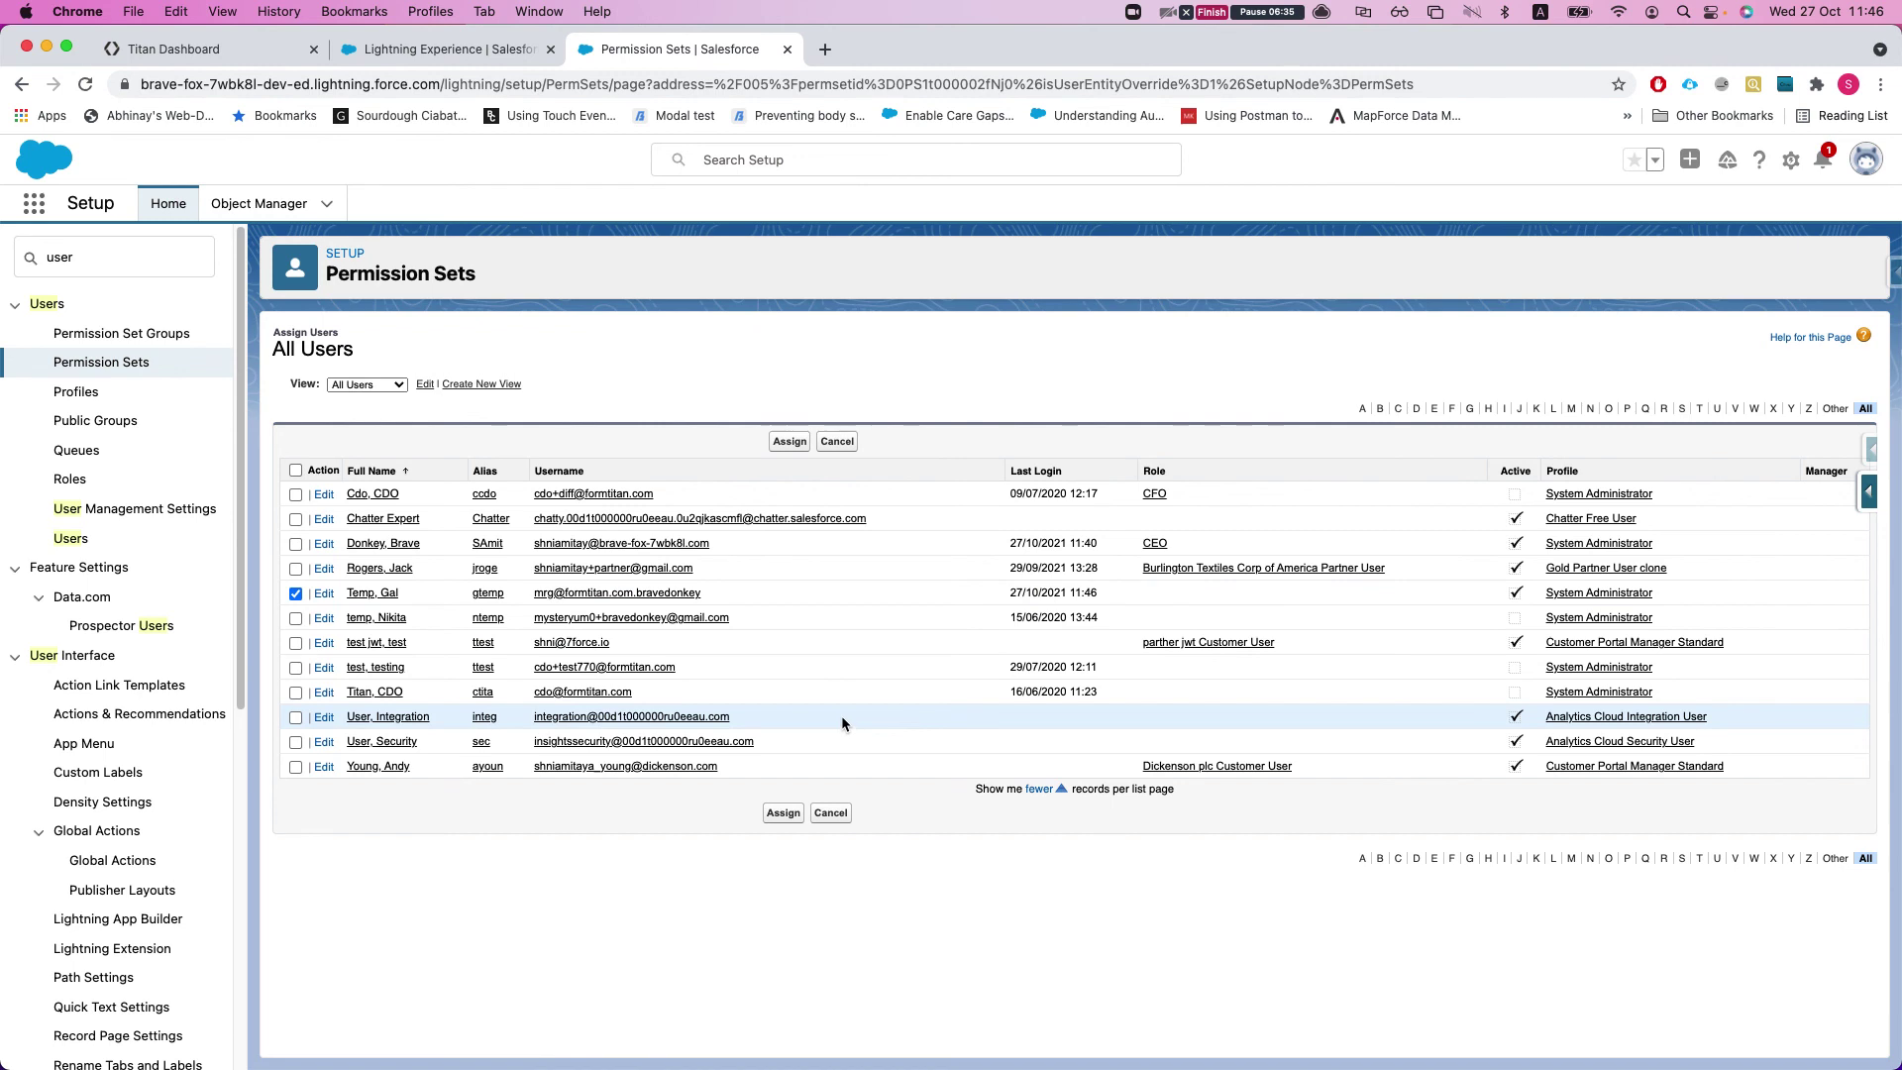
Step: Switch to the incognito window and rerun FT Generate Document on the contact to test the newly assigned user's access
{"action": "key", "text": "ctrl+Up"}
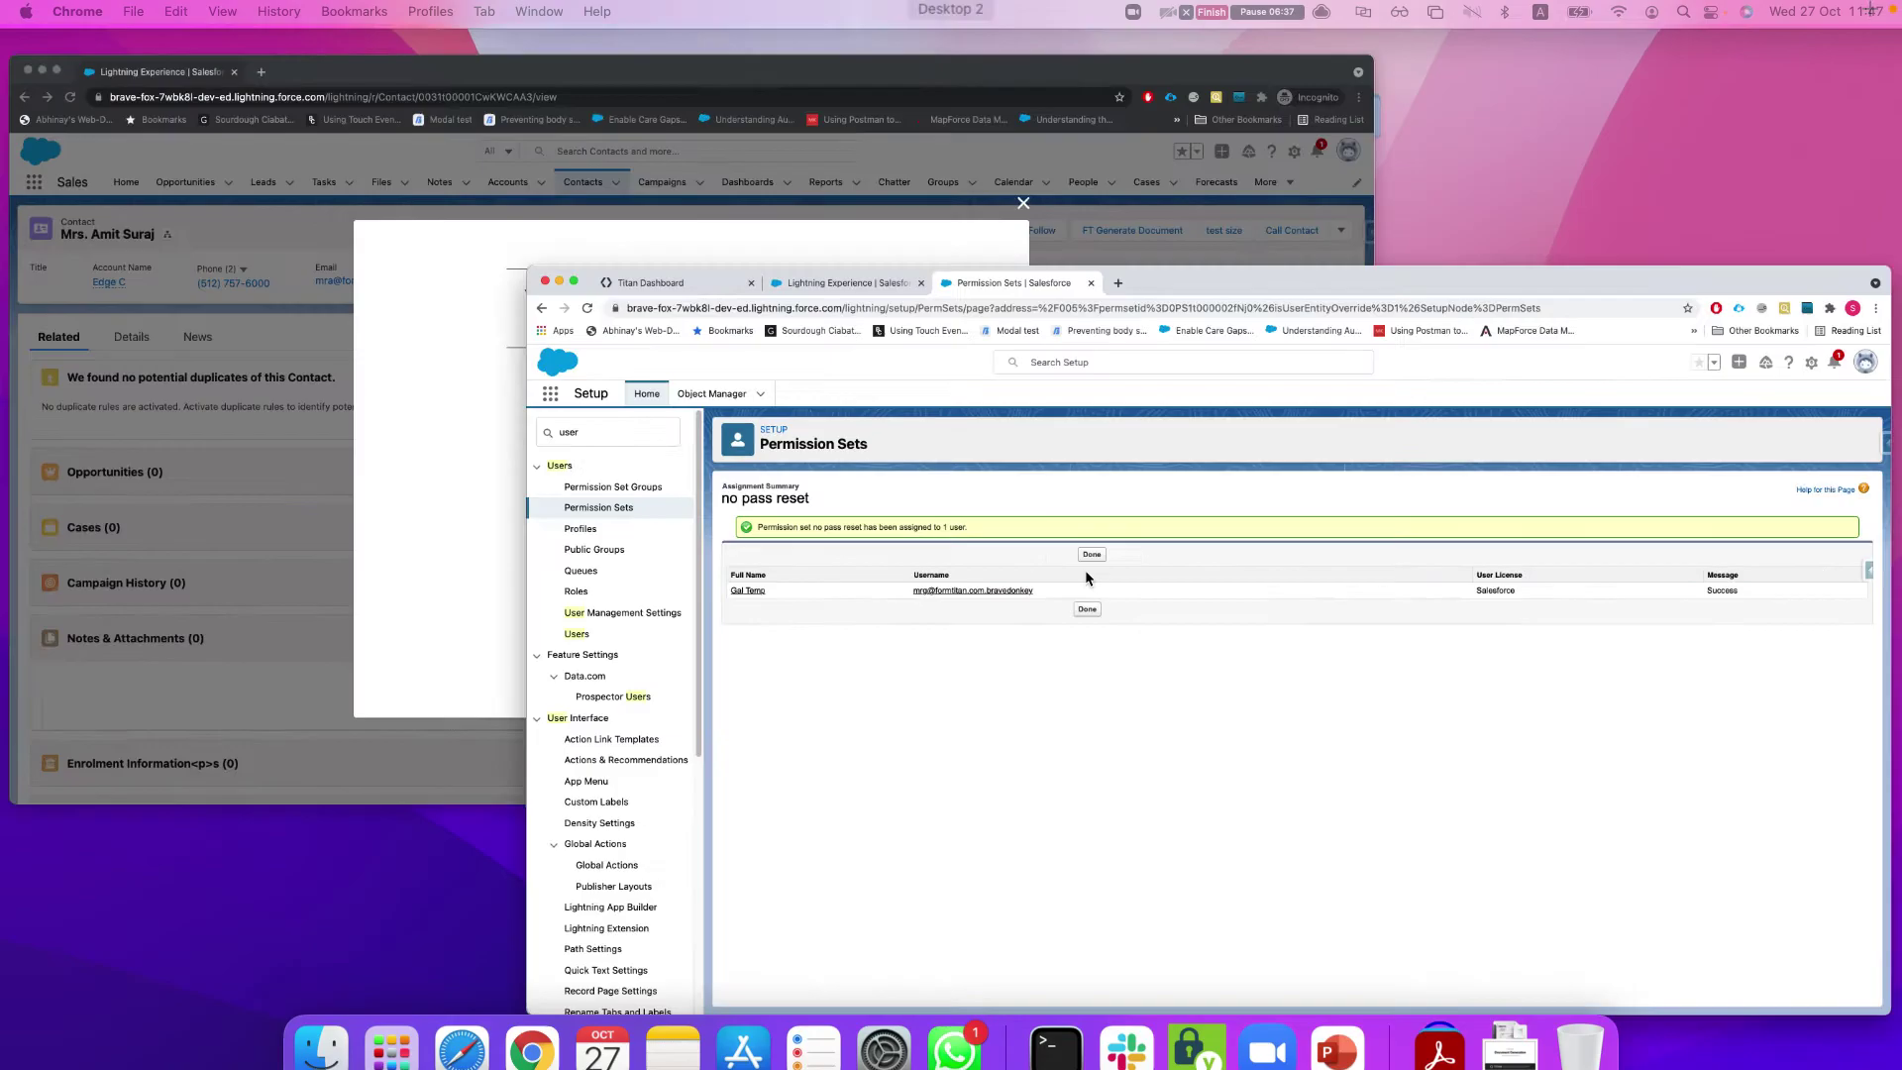
{"action": "left_click", "coordinate": [669, 452]}
{"action": "left_click", "coordinate": [1413, 232]}
{"action": "left_click", "coordinate": [1505, 272]}
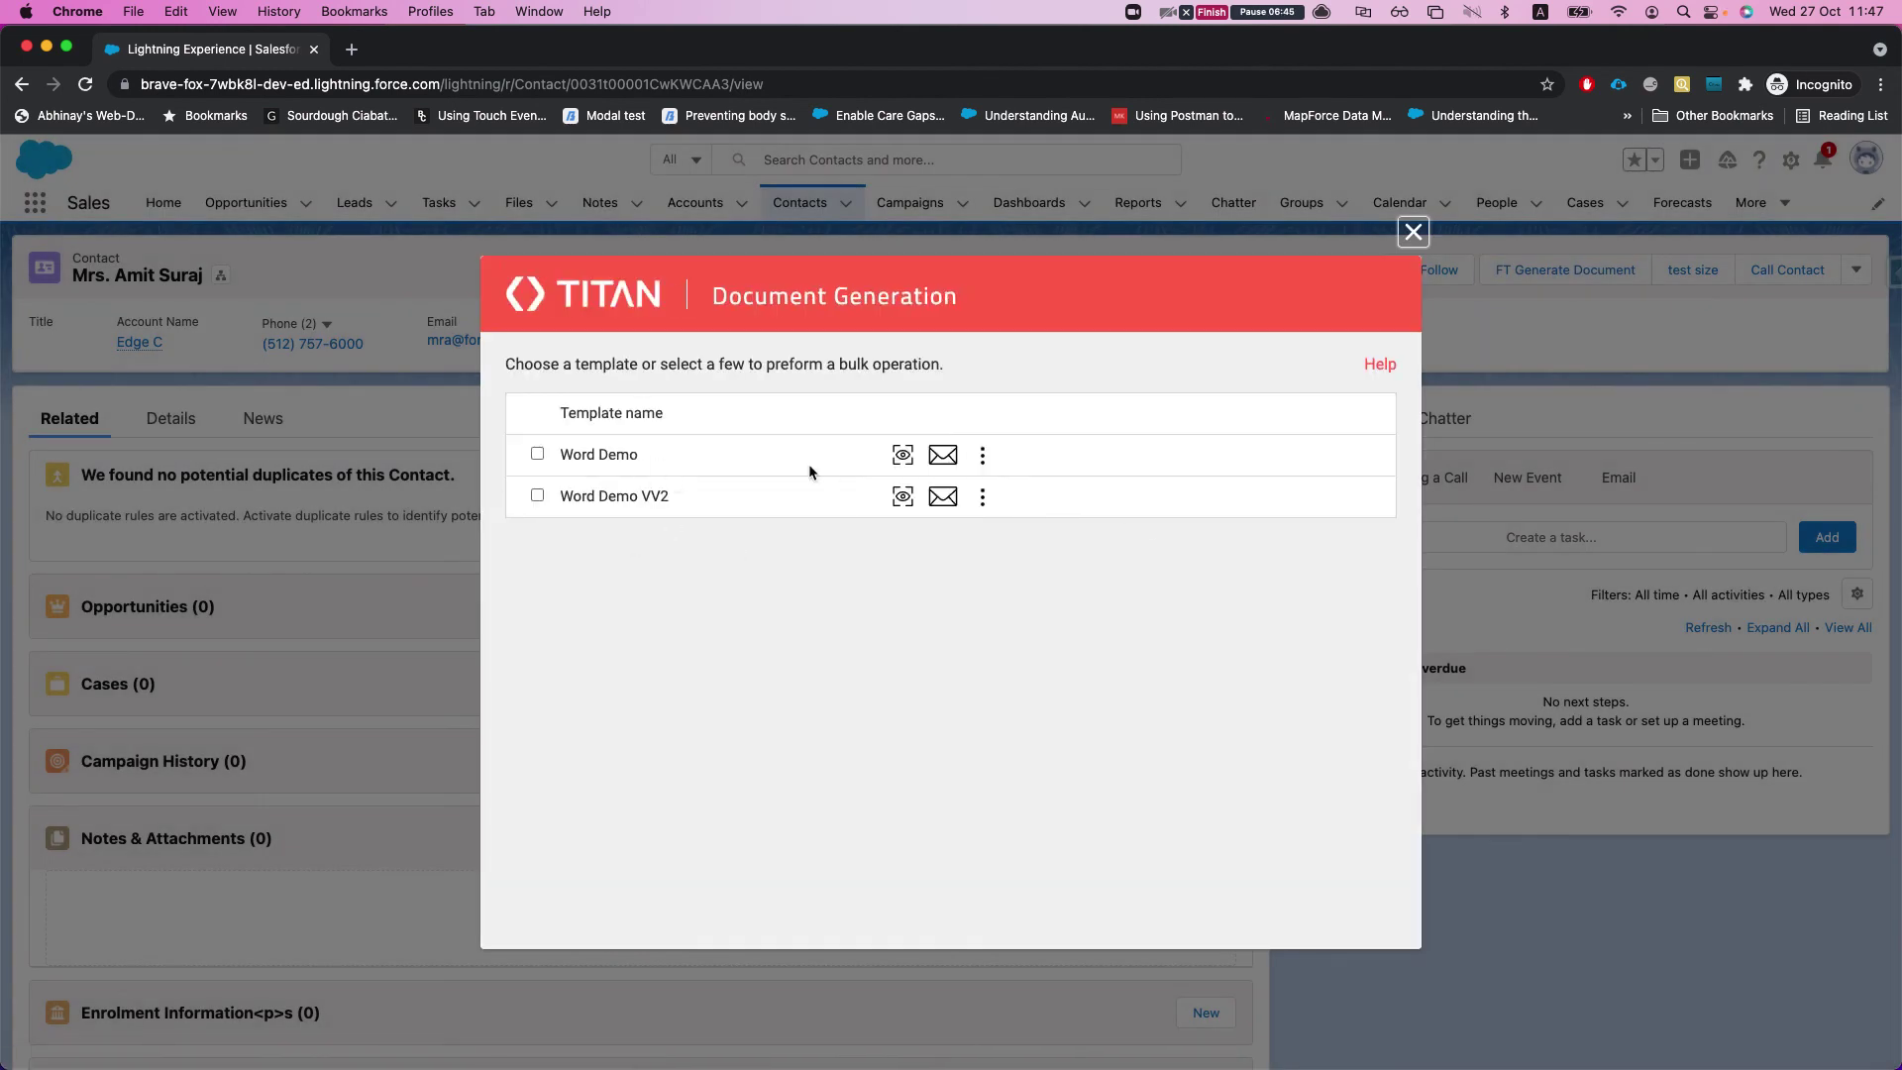
Step: Return to the Titan dashboard, reload the account's users page and show the Salesforce users of Permission Set Group 1
{"action": "key", "text": "ctrl+Up"}
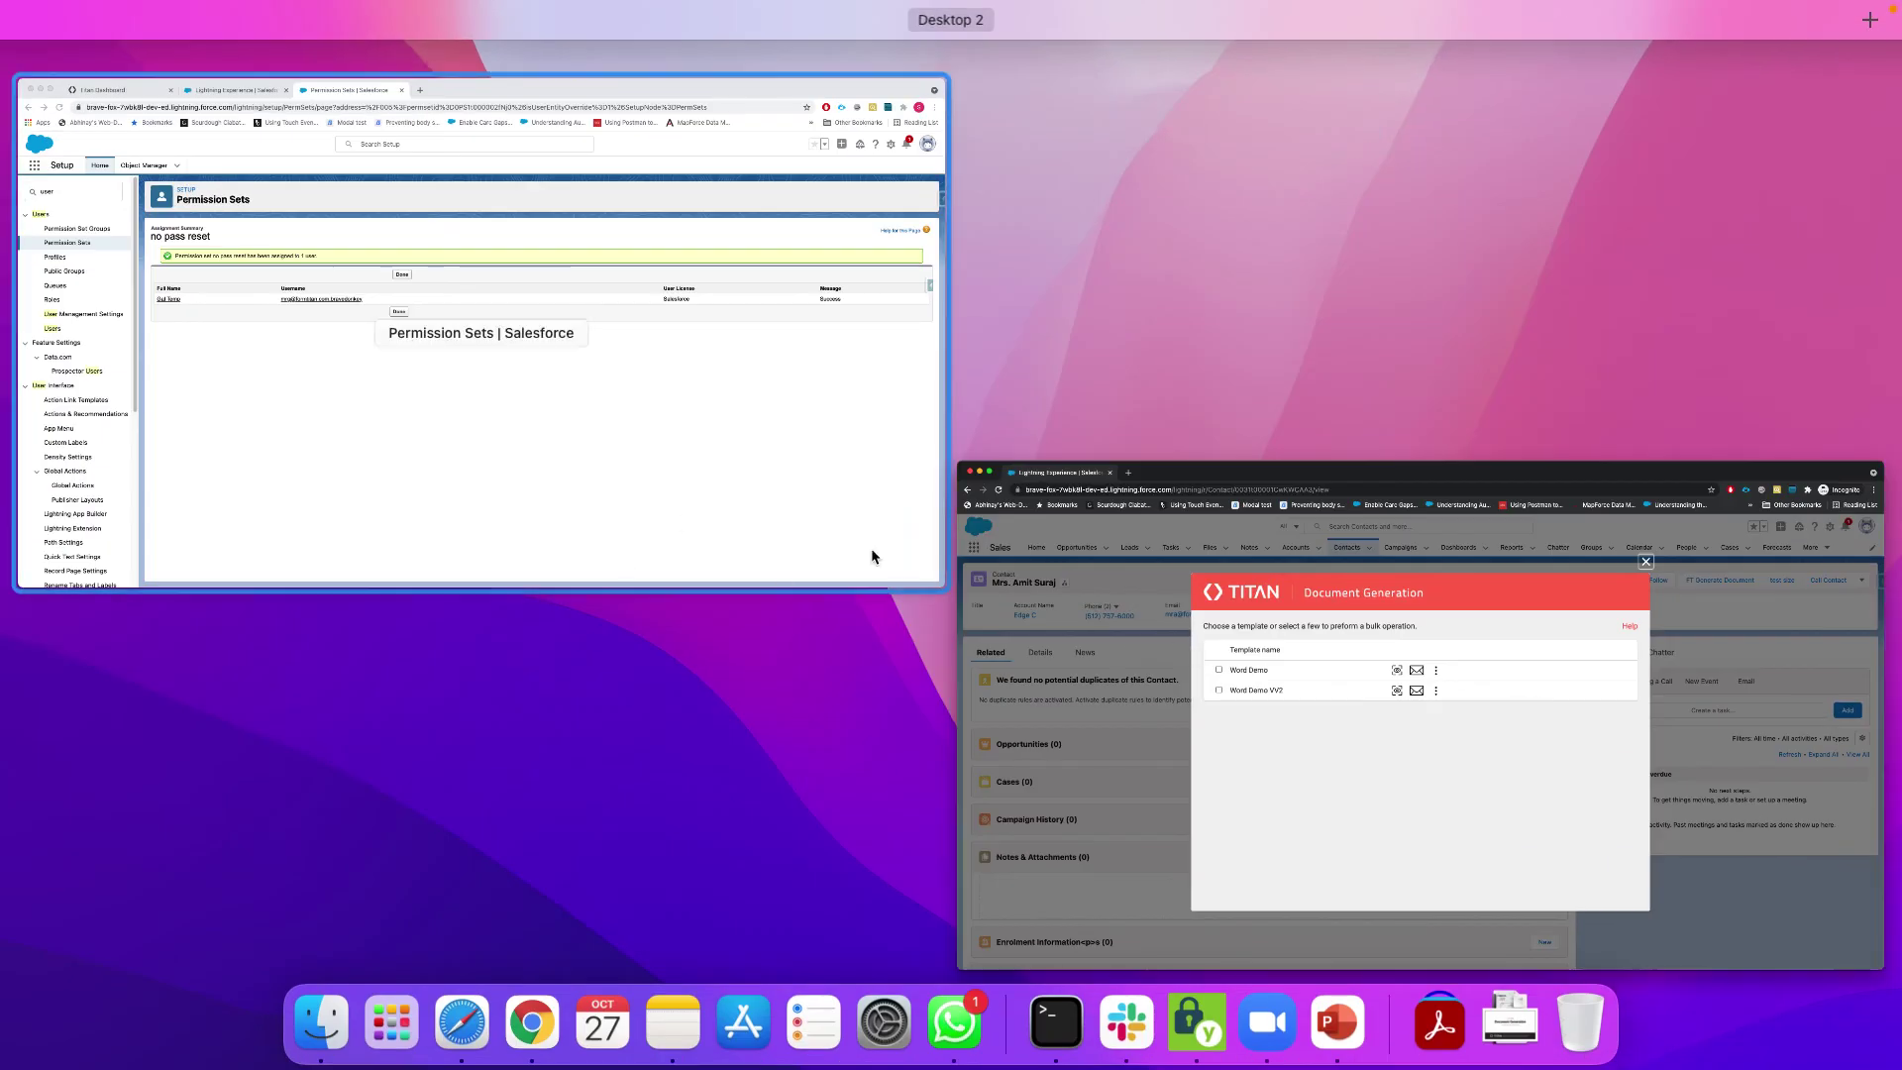
{"action": "left_click", "coordinate": [549, 319]}
{"action": "left_click", "coordinate": [148, 51]}
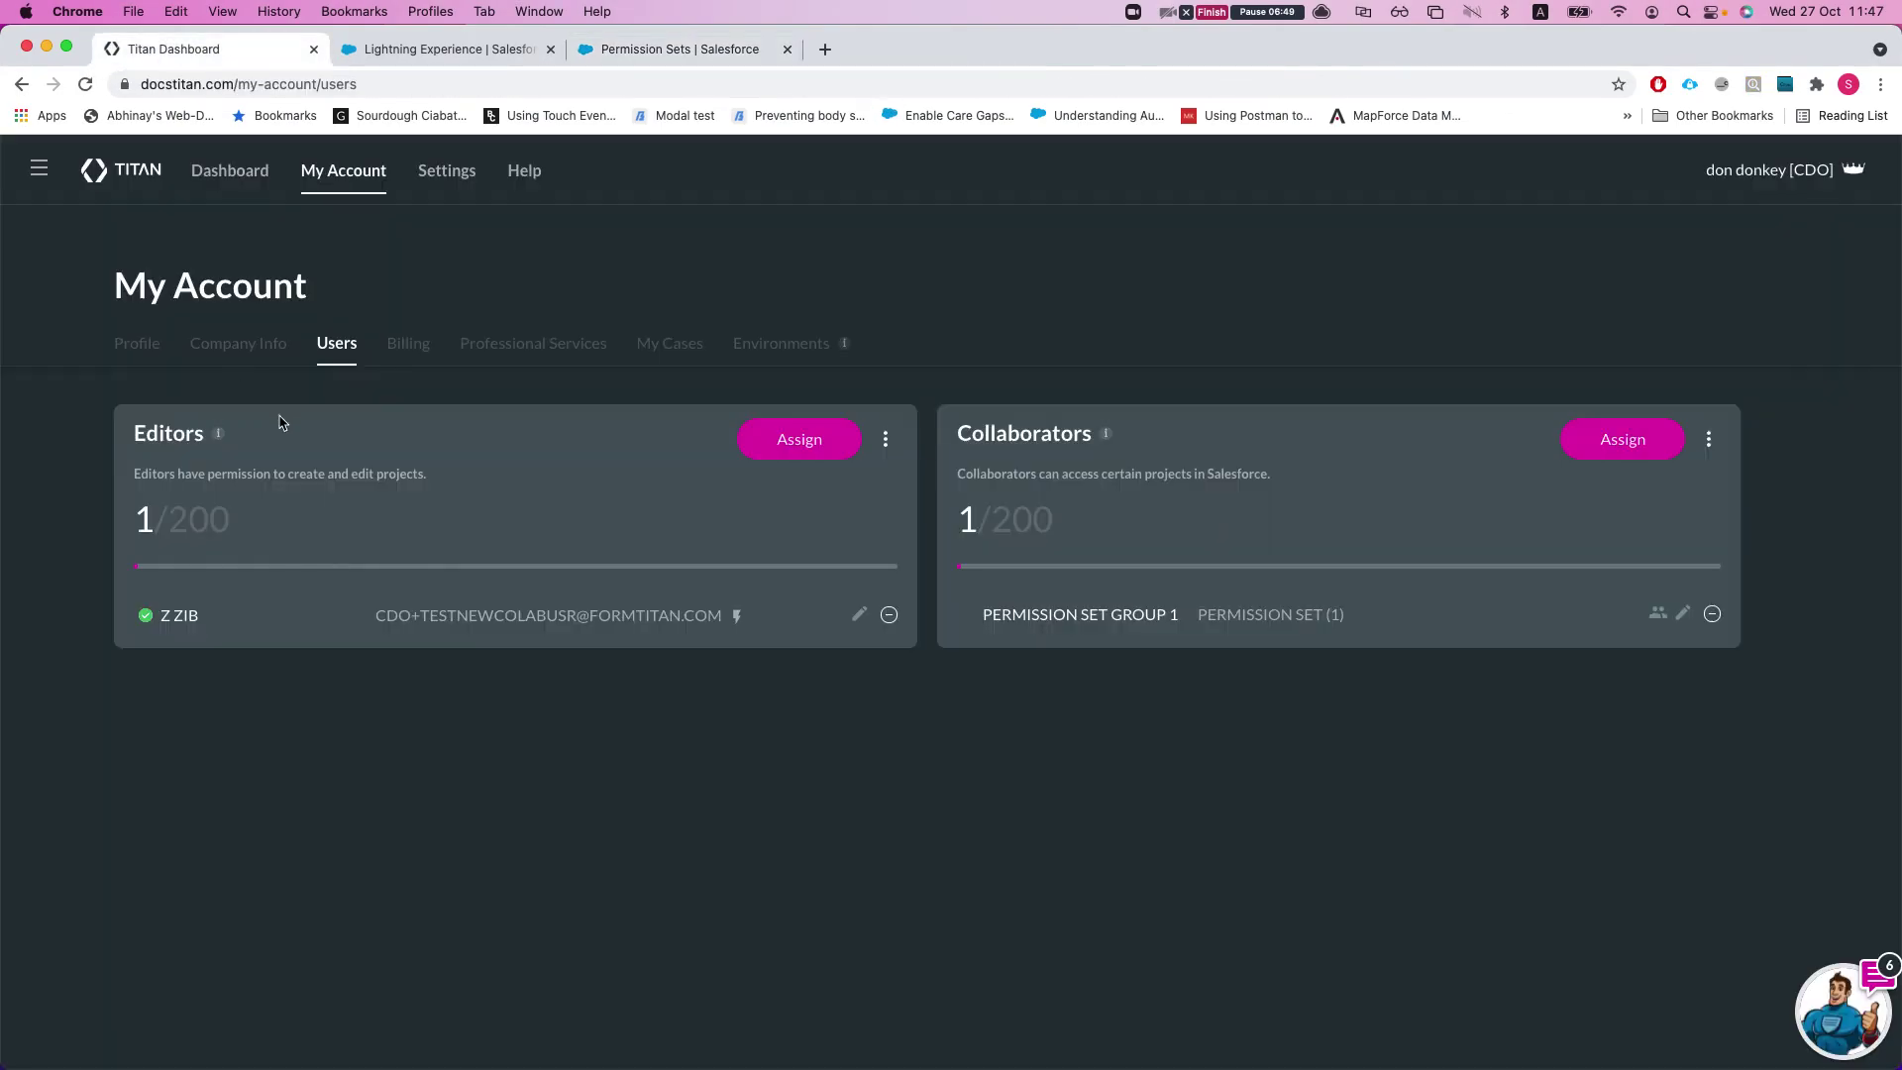
{"action": "key", "text": "super+r"}
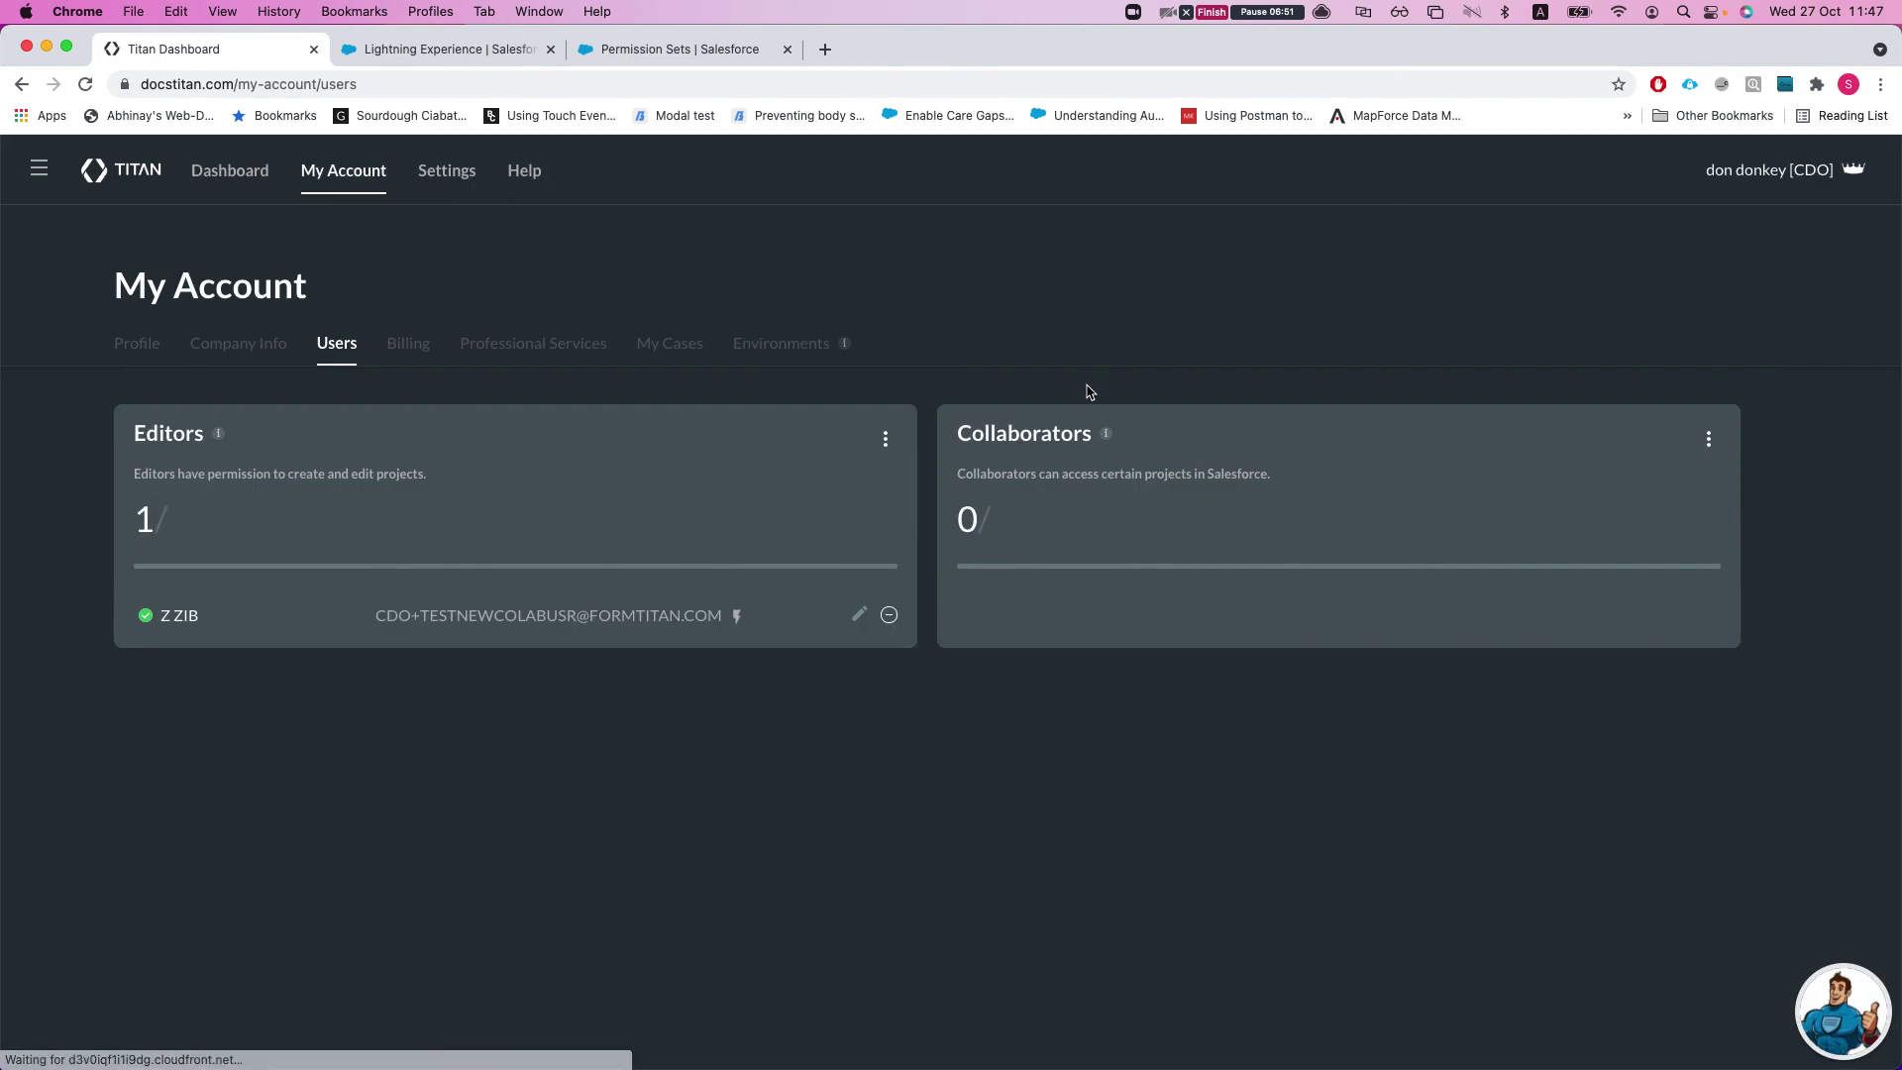
{"action": "double_click", "coordinate": [974, 511]}
{"action": "left_click", "coordinate": [1460, 622]}
{"action": "left_click", "coordinate": [1657, 613]}
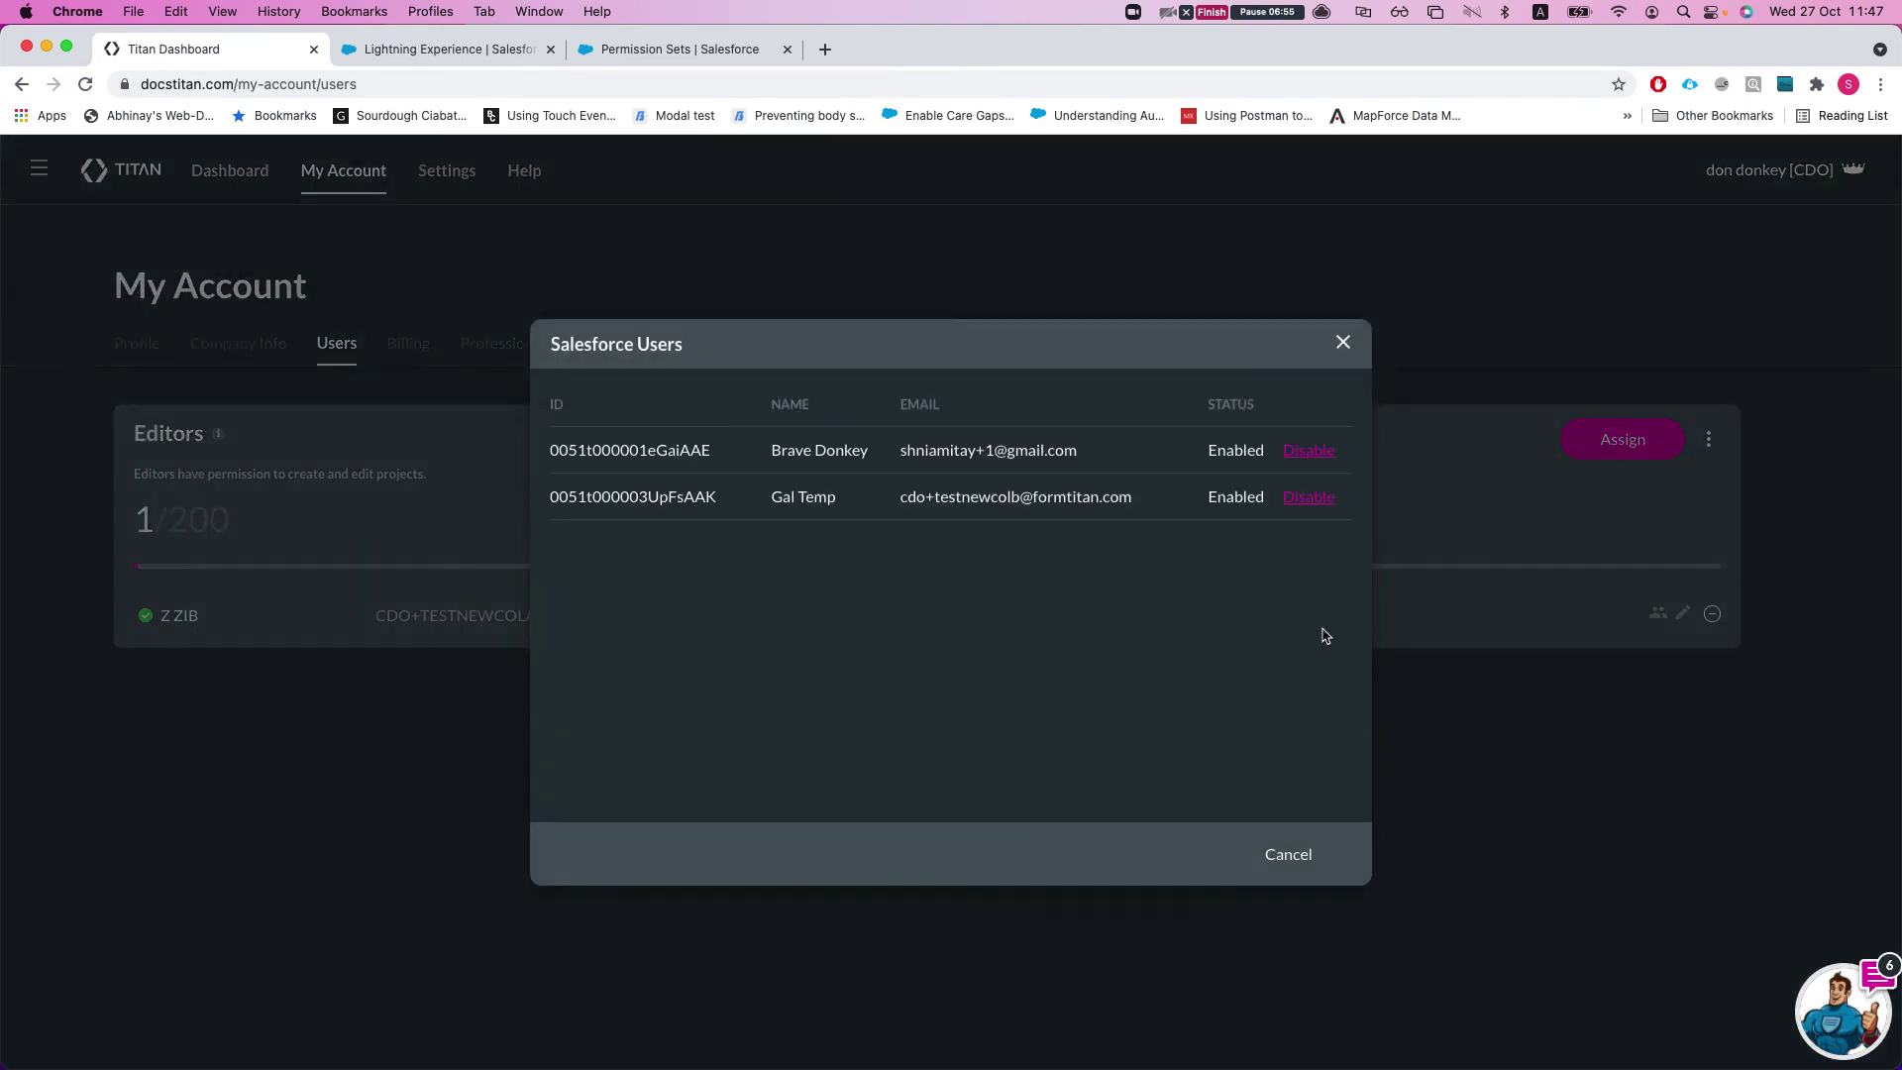
Step: Examine the names, emails and statuses of the permission set group's Salesforce users, and close the list
{"action": "left_click_drag", "start_coordinate": [881, 496], "coordinate": [1025, 498]}
{"action": "left_click", "coordinate": [951, 465]}
{"action": "left_click_drag", "start_coordinate": [906, 451], "coordinate": [1040, 455]}
{"action": "left_click", "coordinate": [1050, 472]}
{"action": "left_click_drag", "start_coordinate": [1137, 501], "coordinate": [798, 498]}
{"action": "left_click", "coordinate": [1185, 429]}
{"action": "left_click", "coordinate": [1314, 500]}
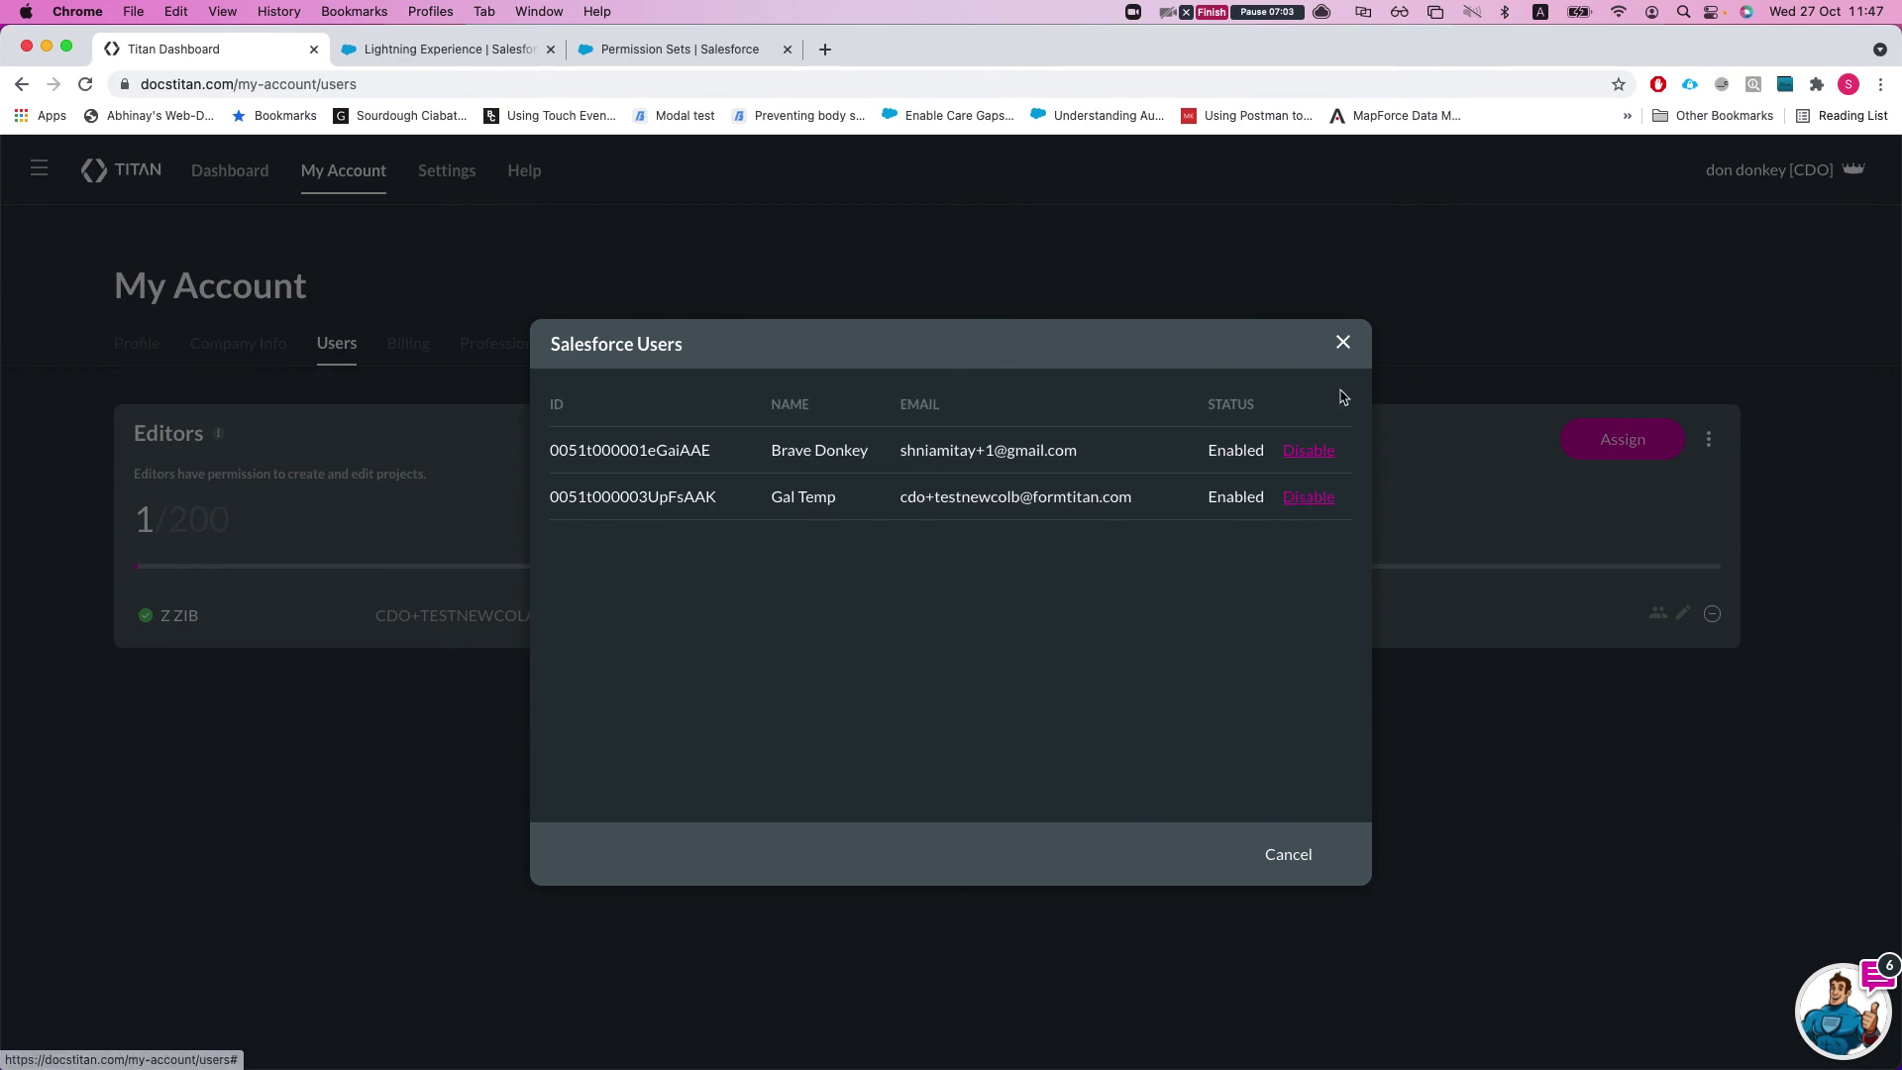
{"action": "left_click", "coordinate": [1343, 342]}
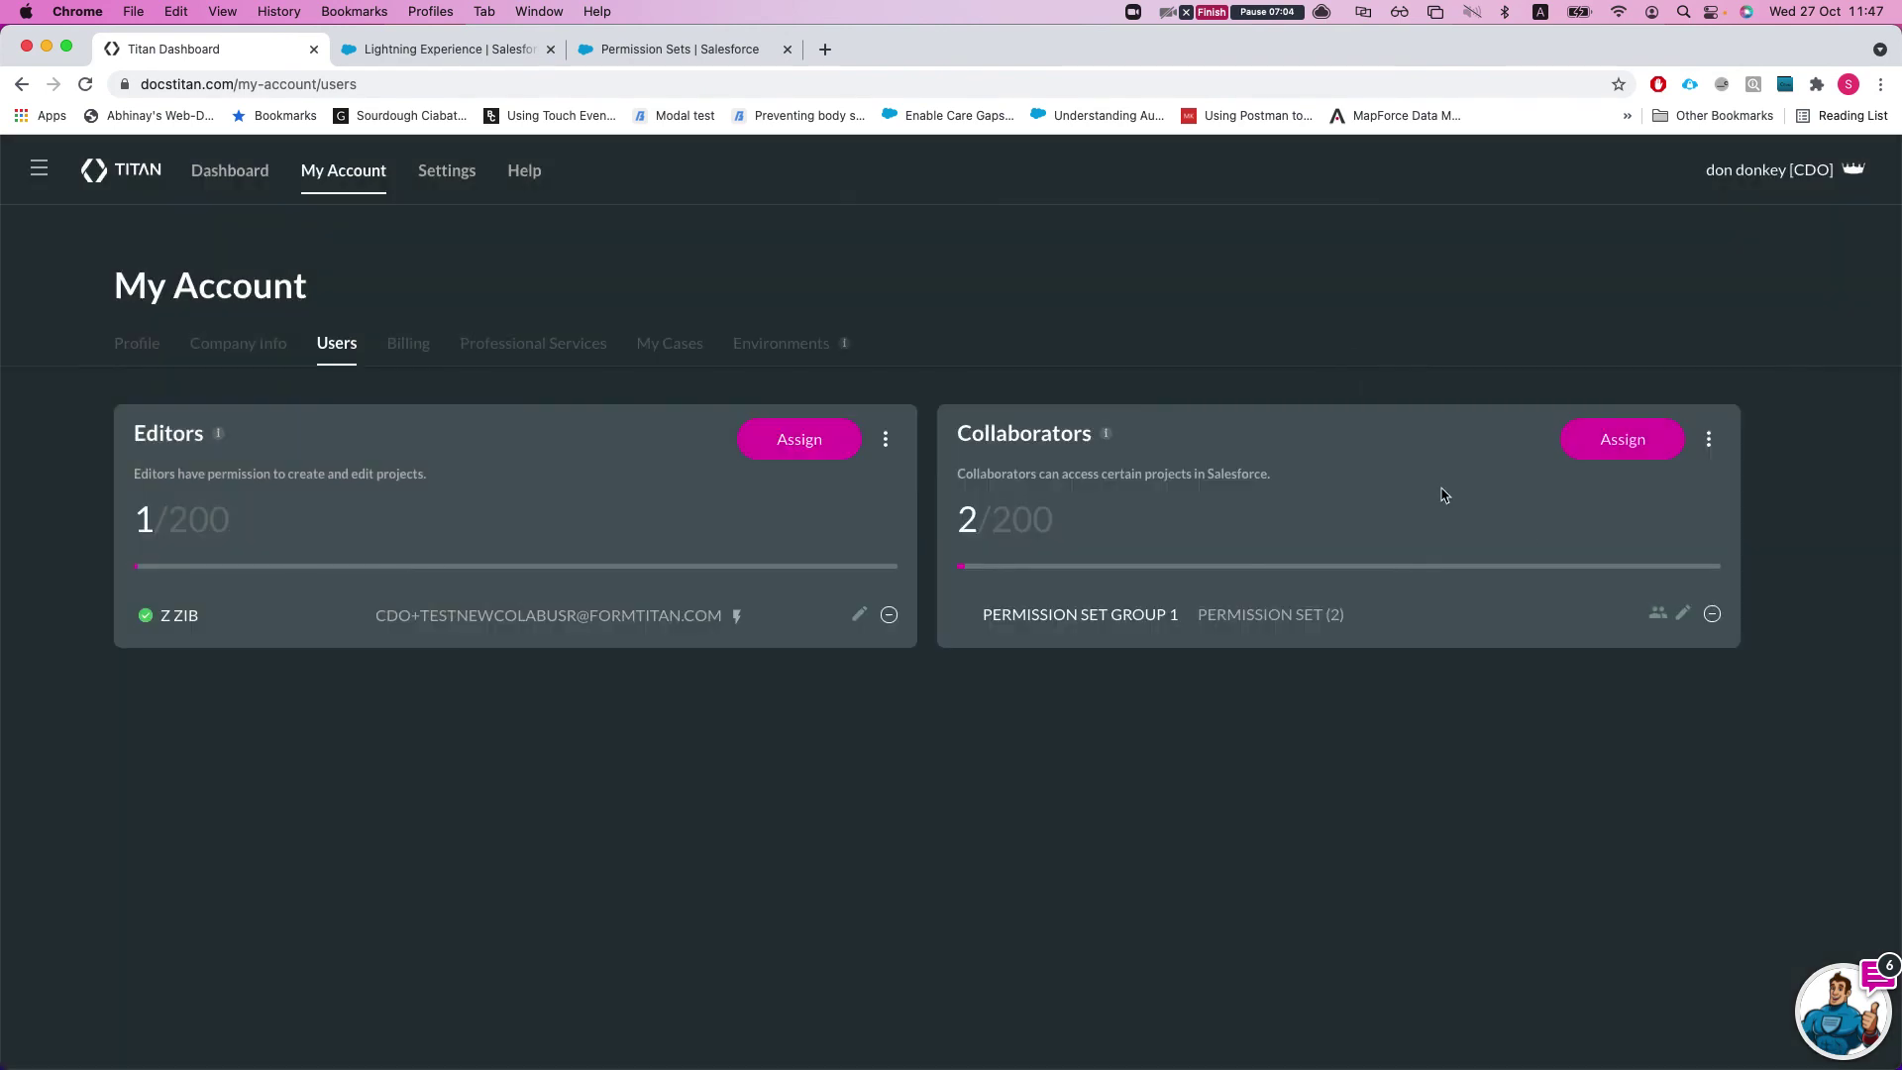
Step: Edit Permission Set Group 1 to allow Submit on all forms, and check the group's Salesforce user list
{"action": "left_click", "coordinate": [1683, 614]}
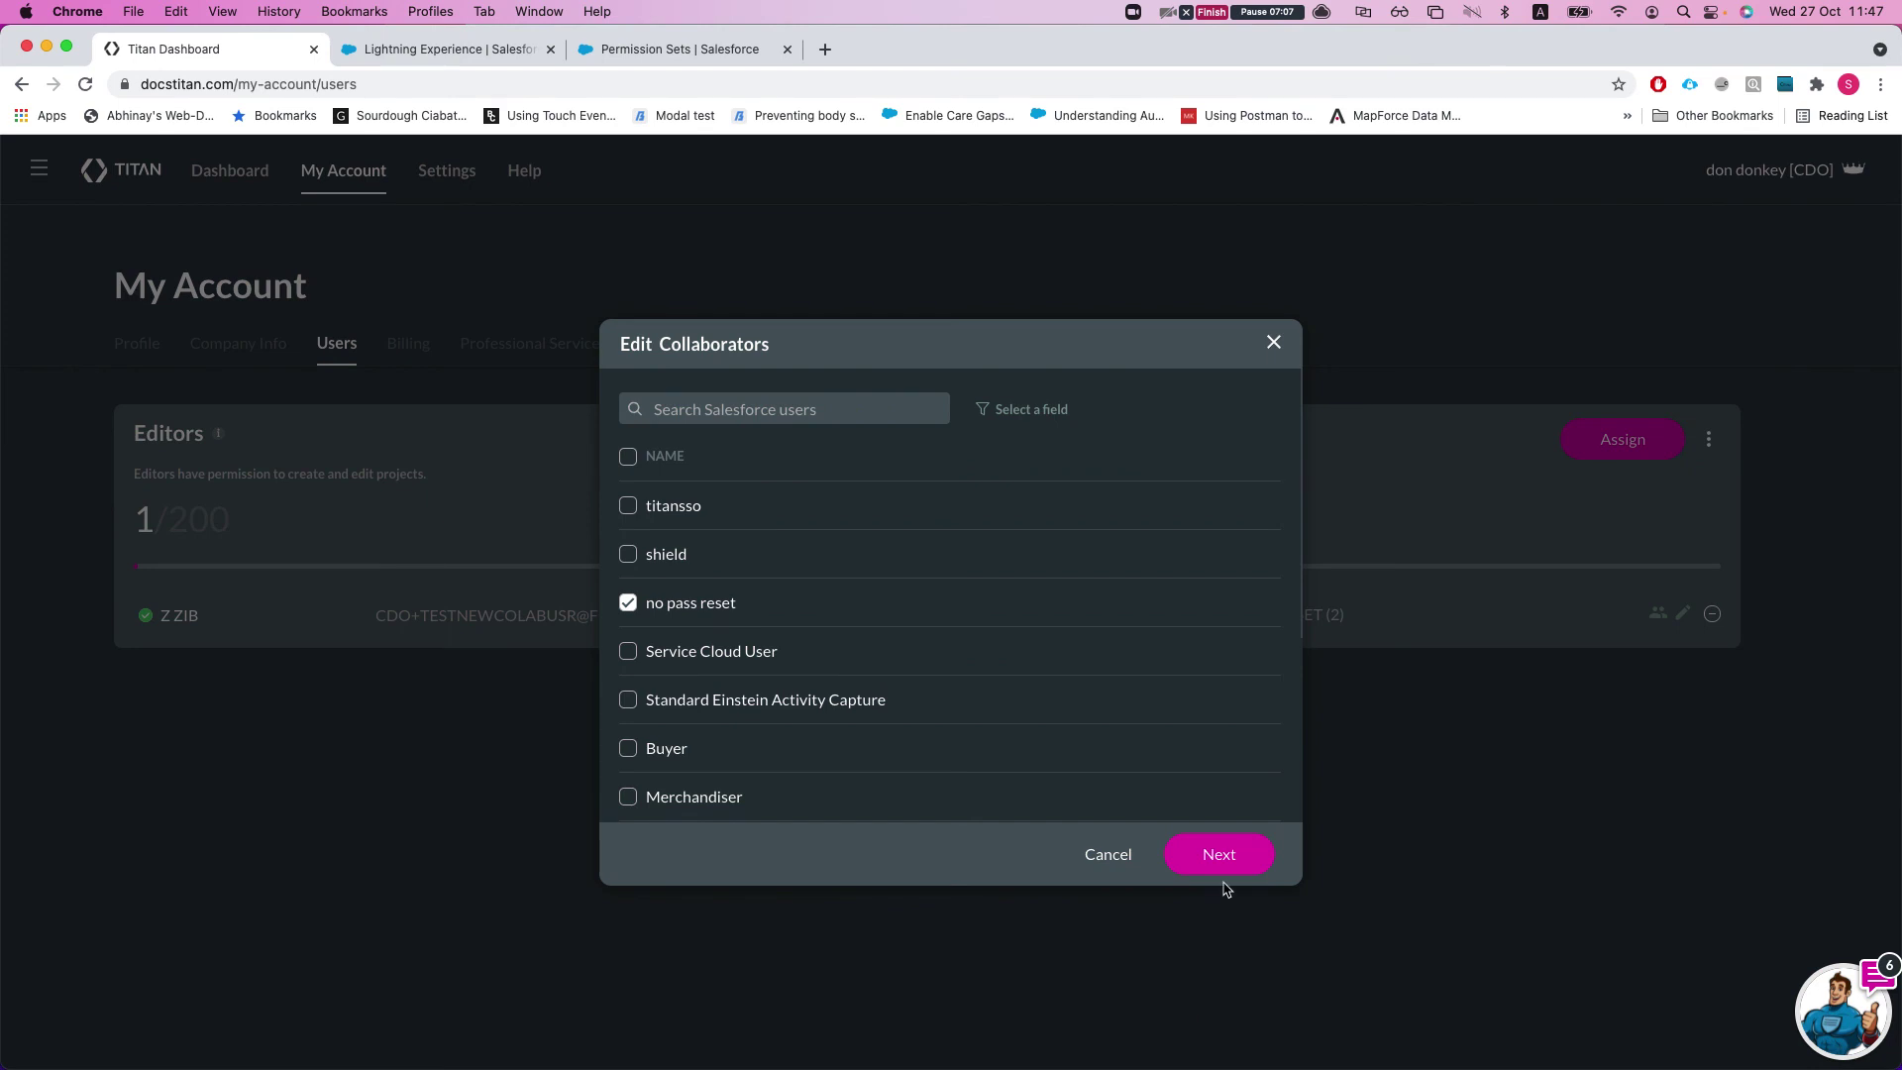
{"action": "left_click", "coordinate": [1171, 854]}
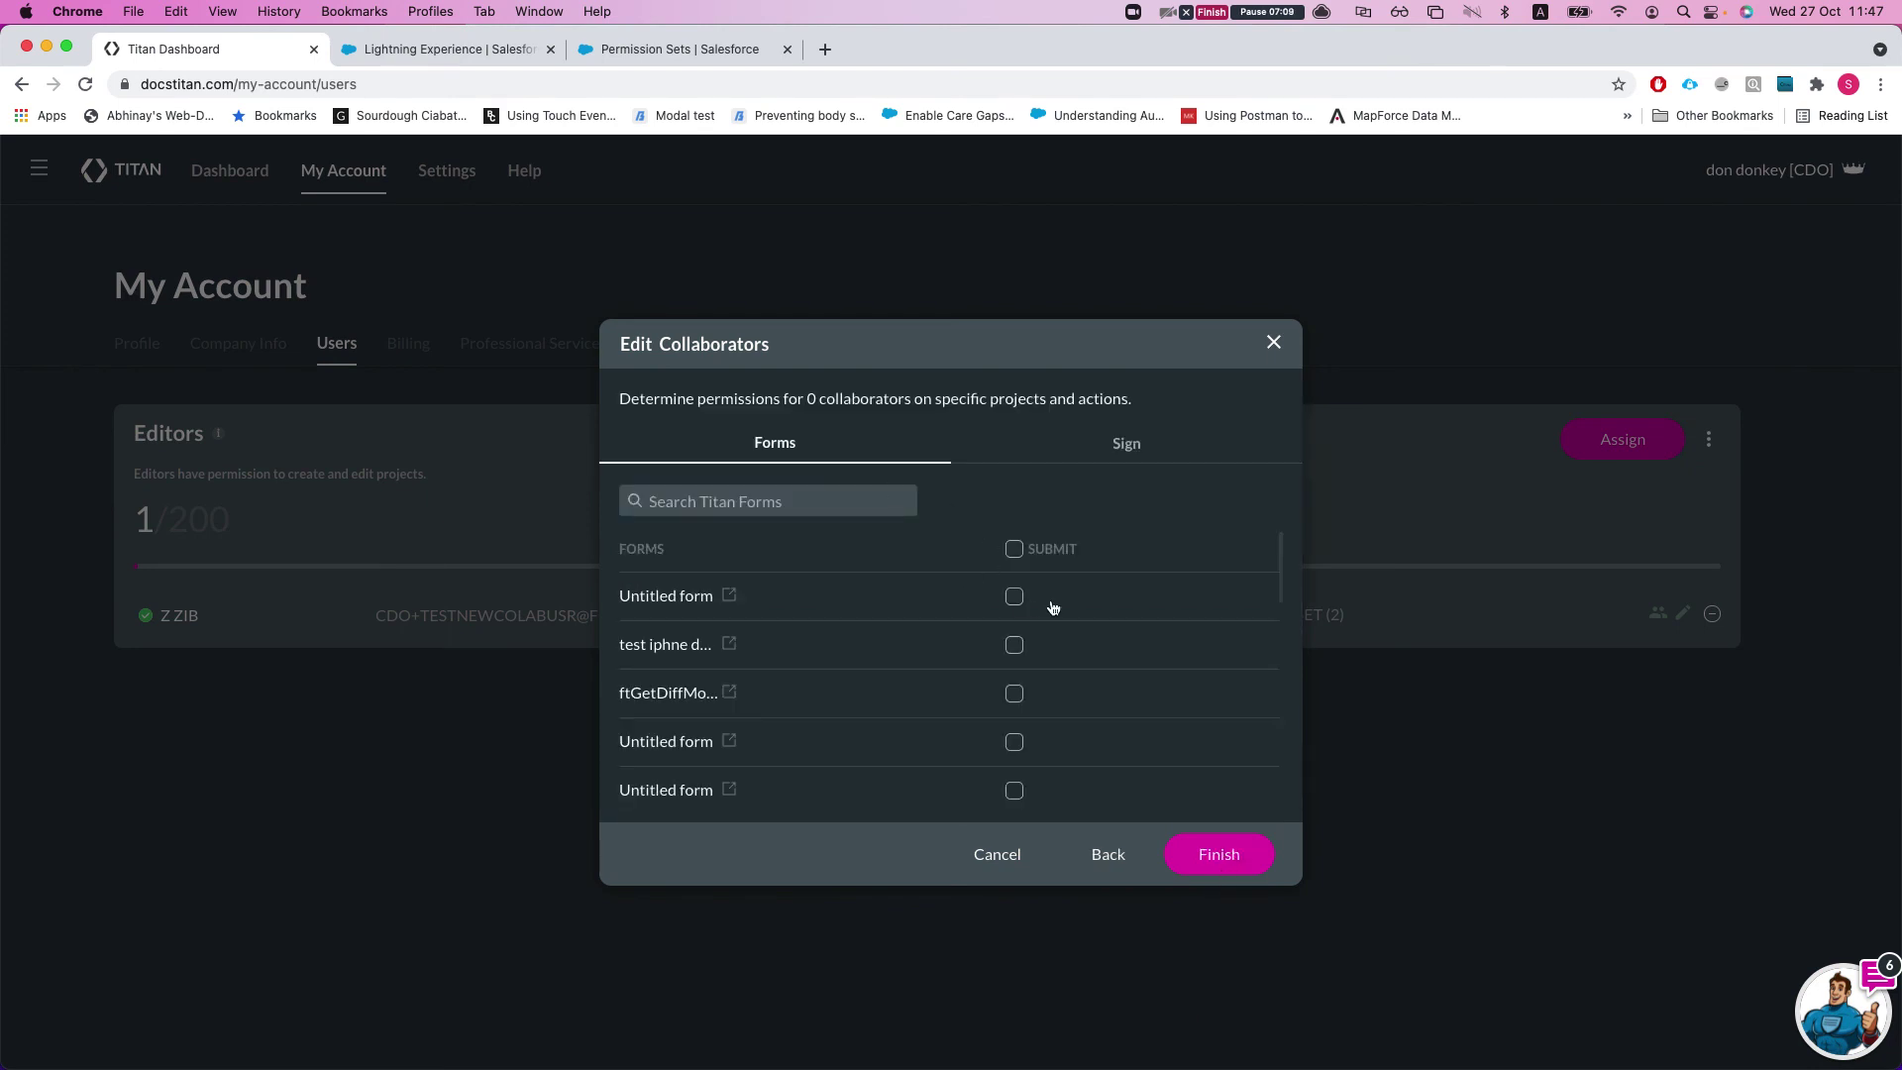
{"action": "left_click", "coordinate": [1014, 549]}
{"action": "left_click", "coordinate": [1224, 867]}
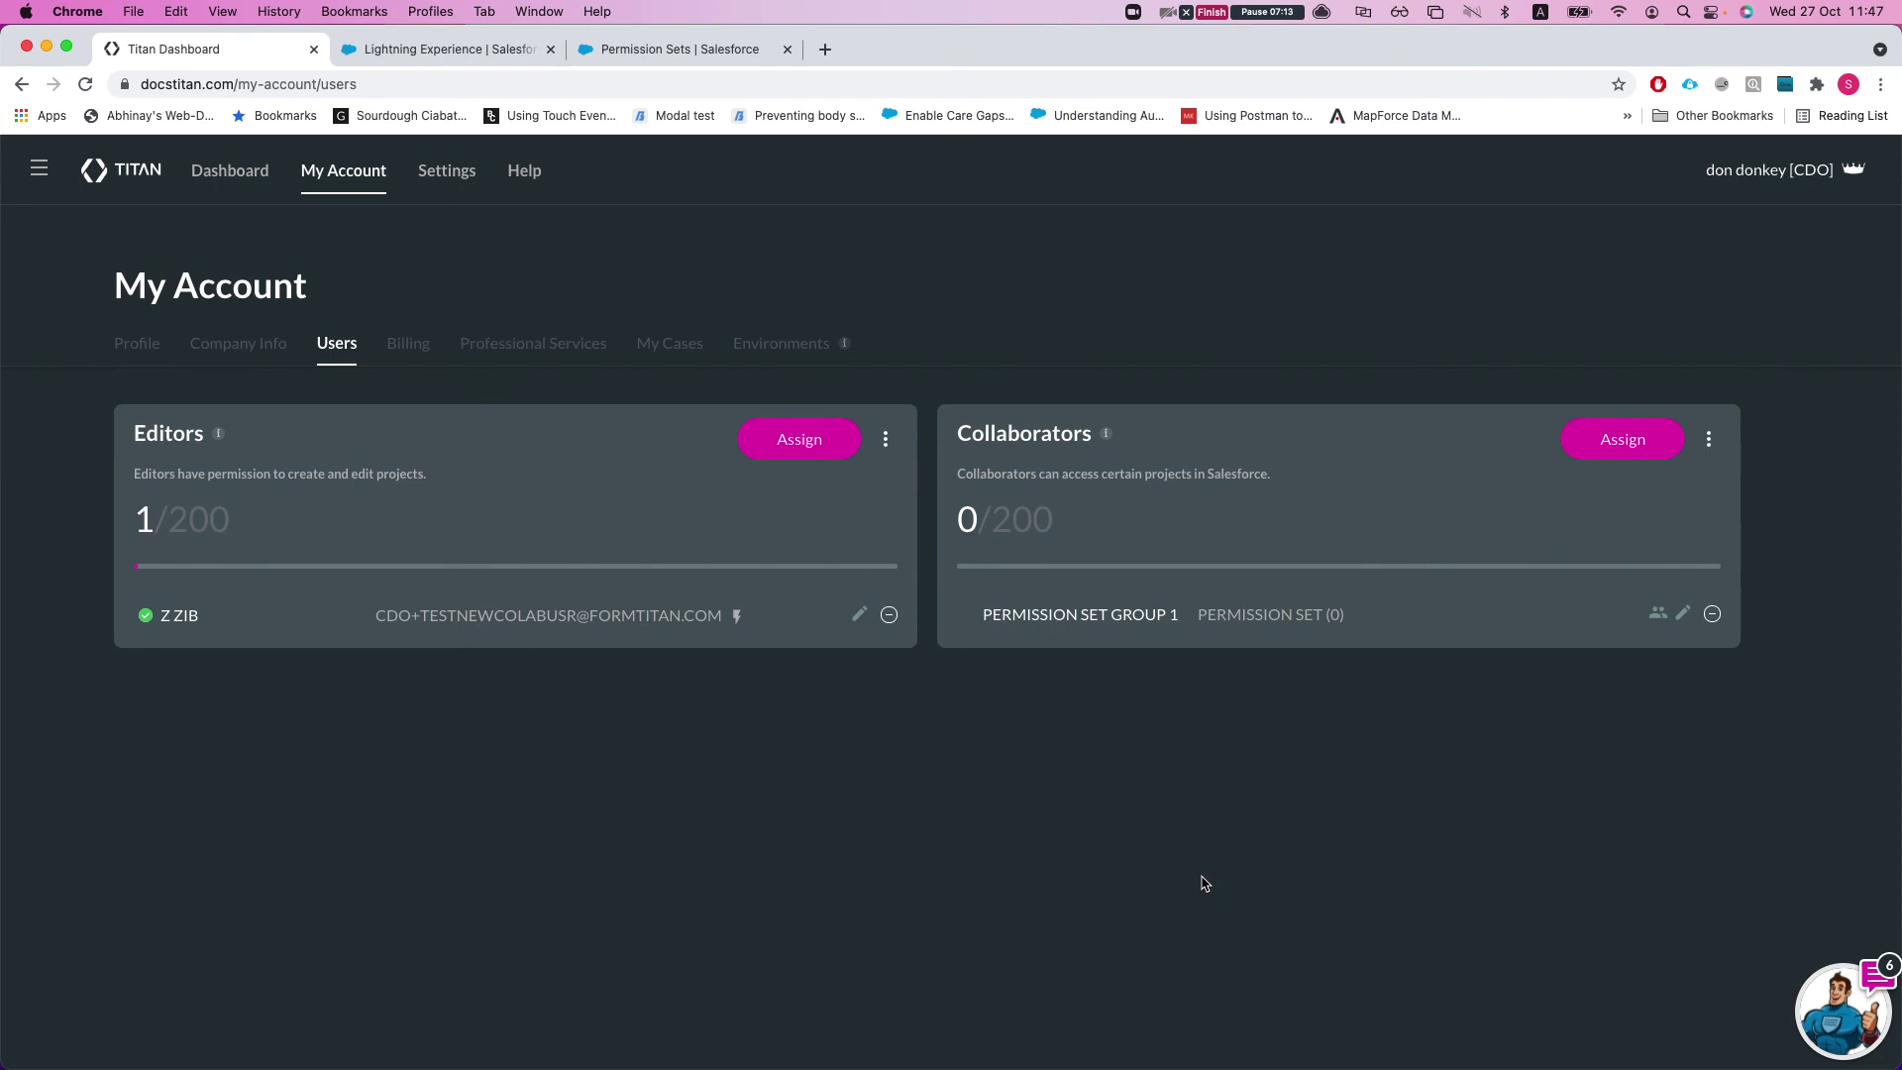
{"action": "left_click", "coordinate": [1657, 613]}
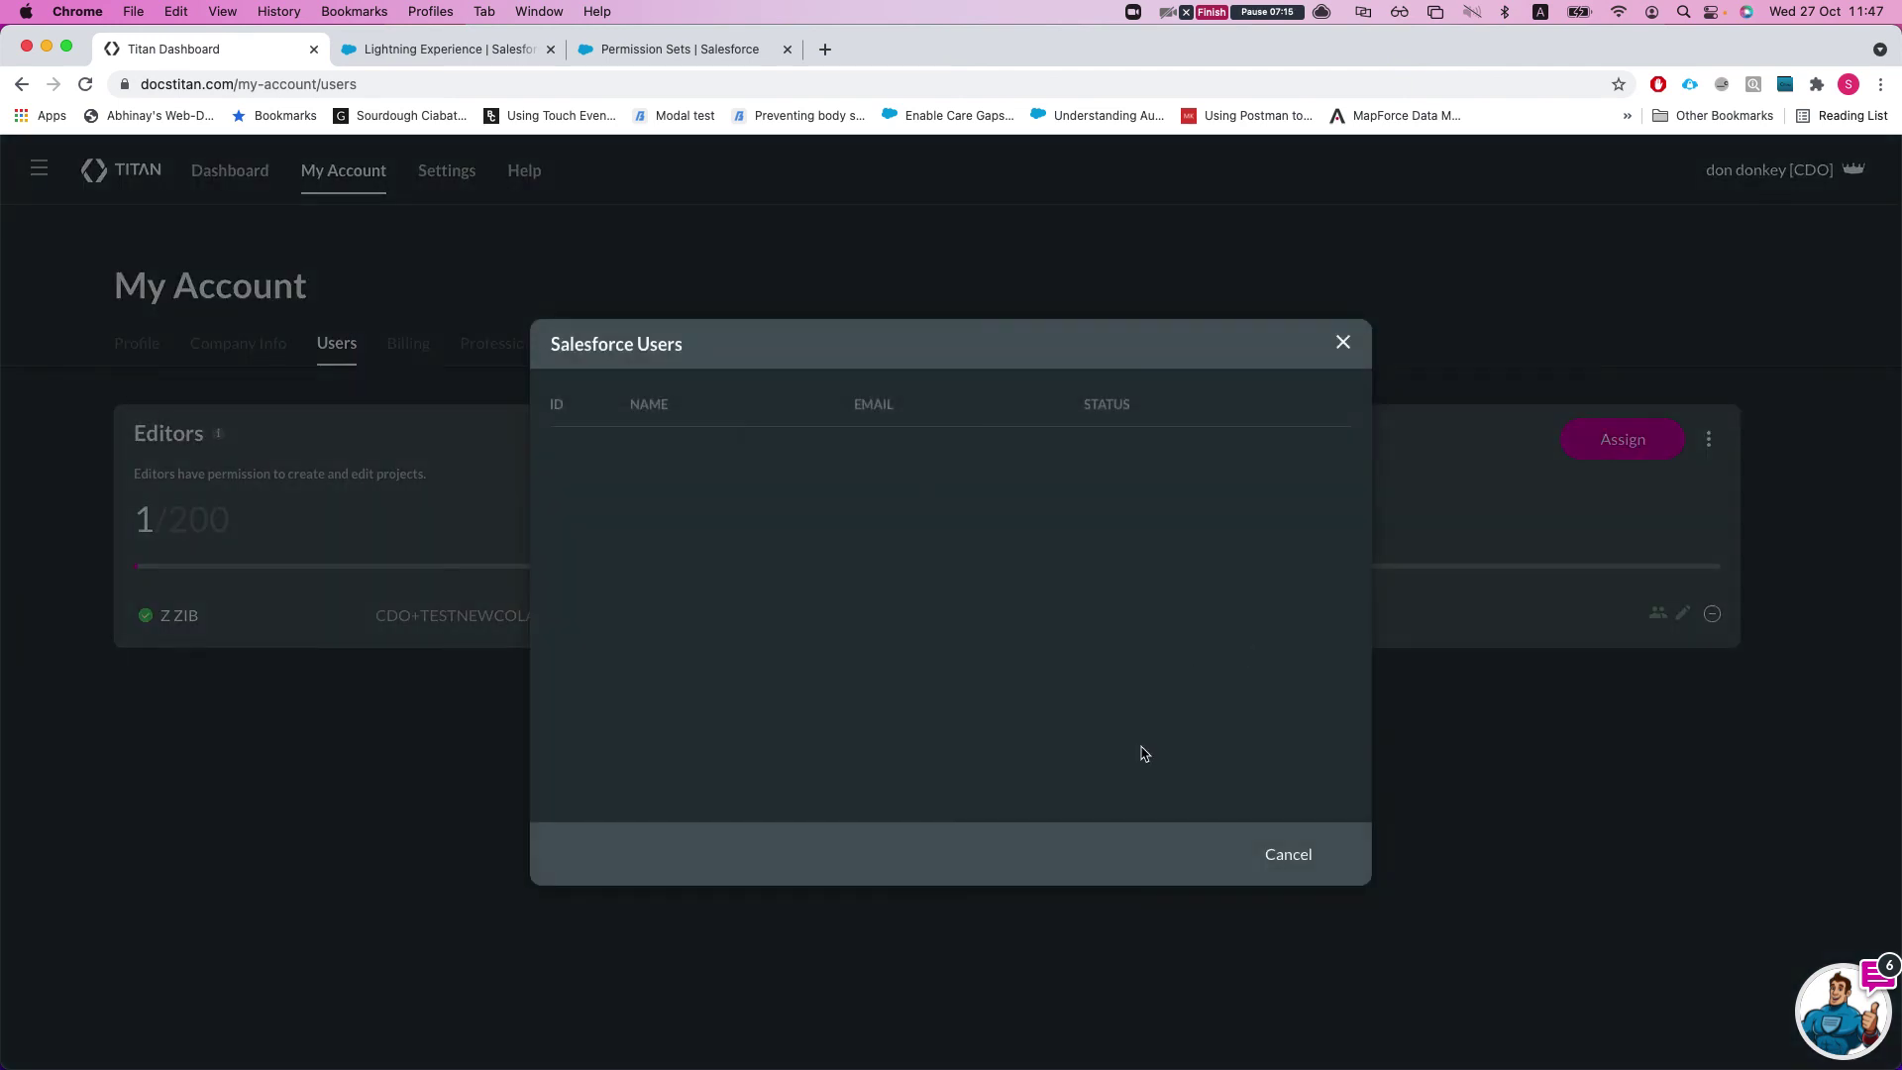
{"action": "left_click", "coordinate": [1288, 855]}
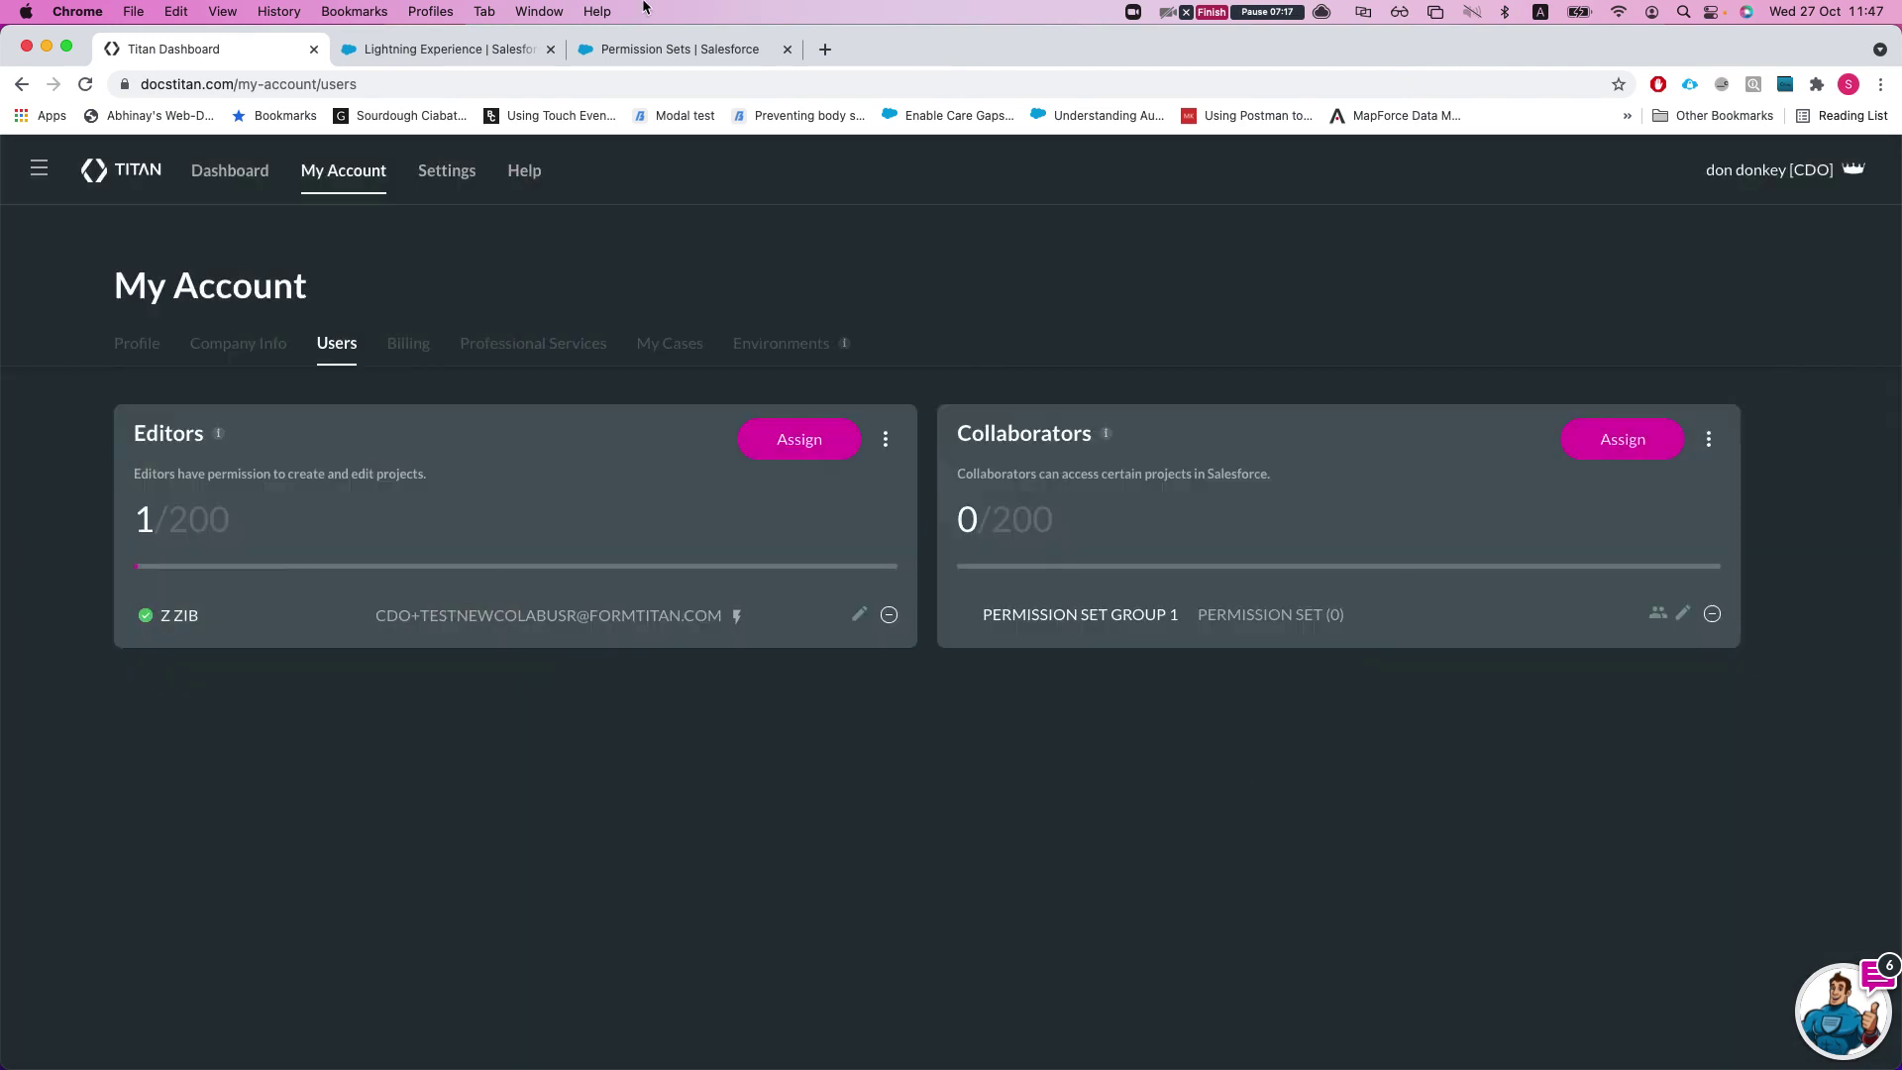
Step: Rerun FT Generate Document on the contacts in the main and incognito windows to test both users' access after the edit
{"action": "left_click", "coordinate": [421, 47]}
{"action": "left_click", "coordinate": [1563, 264]}
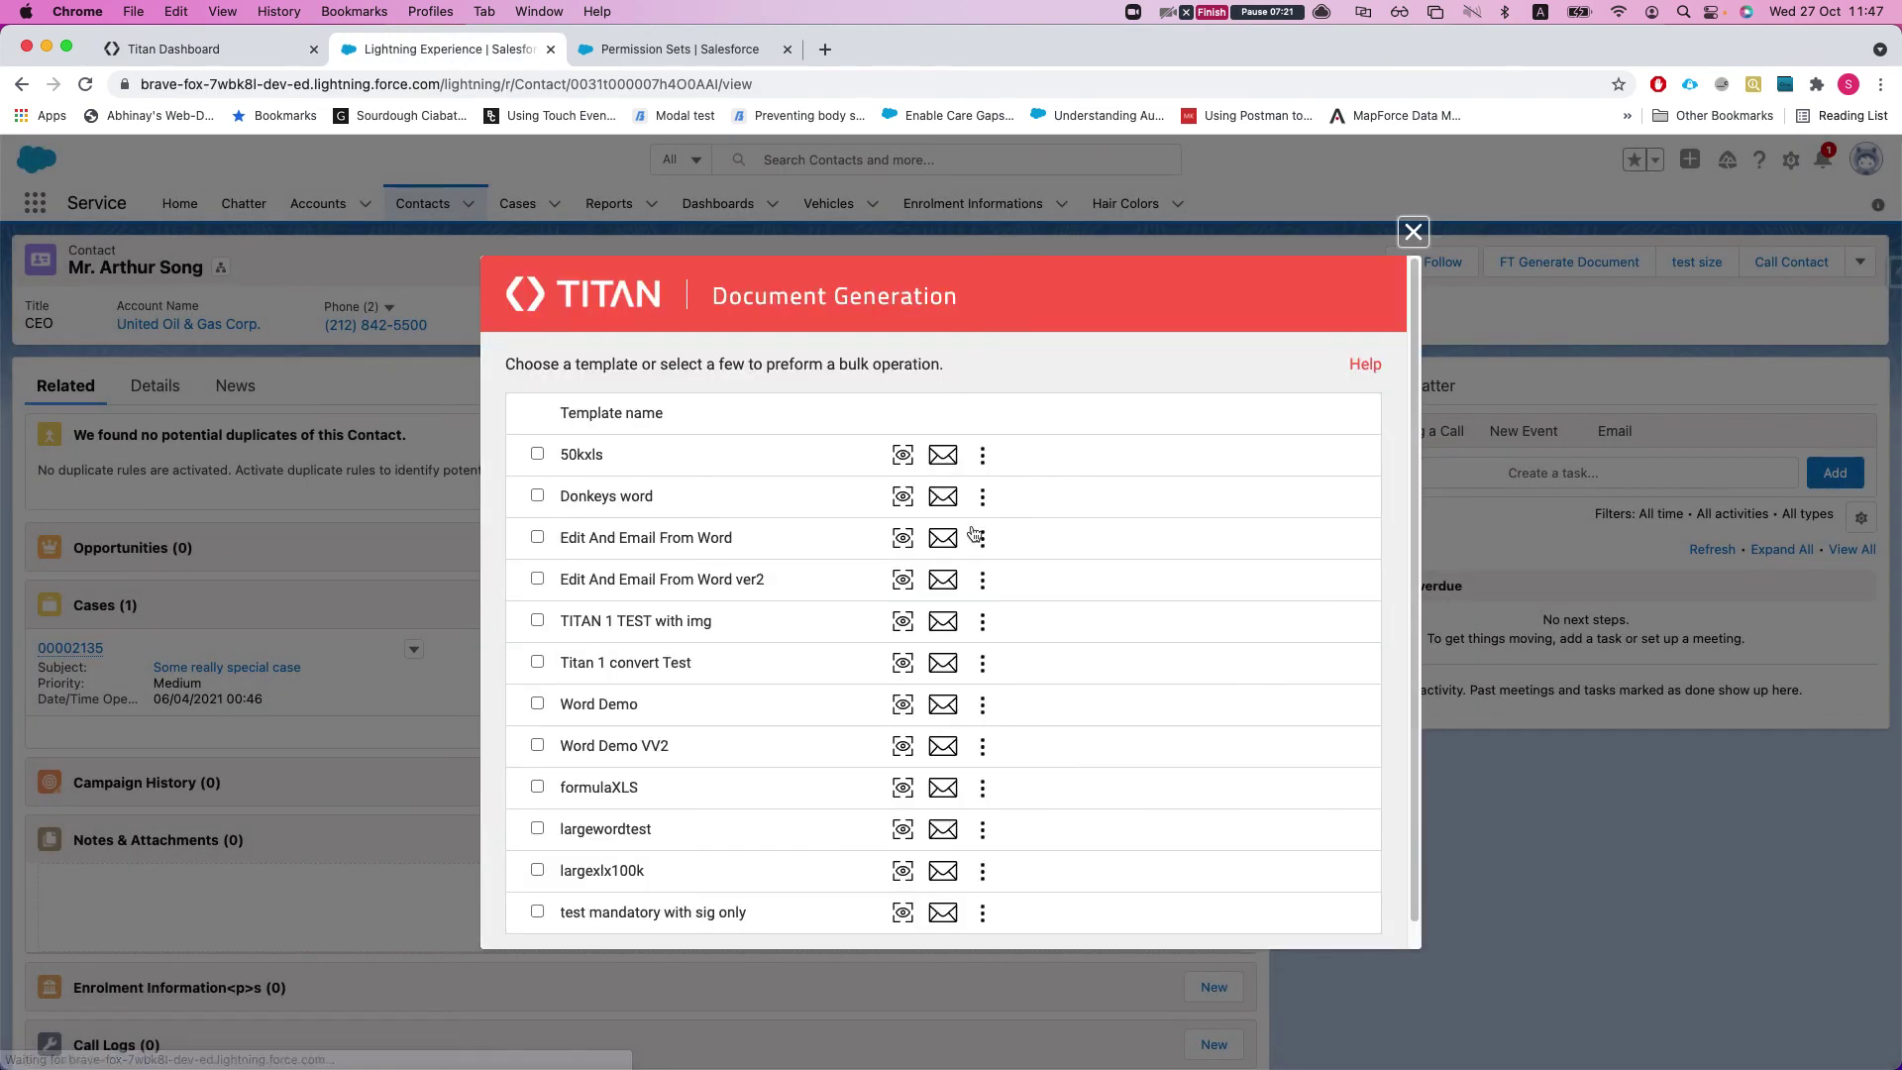
{"action": "key", "text": "ctrl+Up"}
{"action": "left_click", "coordinate": [872, 271]}
{"action": "left_click", "coordinate": [1410, 234]}
{"action": "left_click", "coordinate": [1577, 270]}
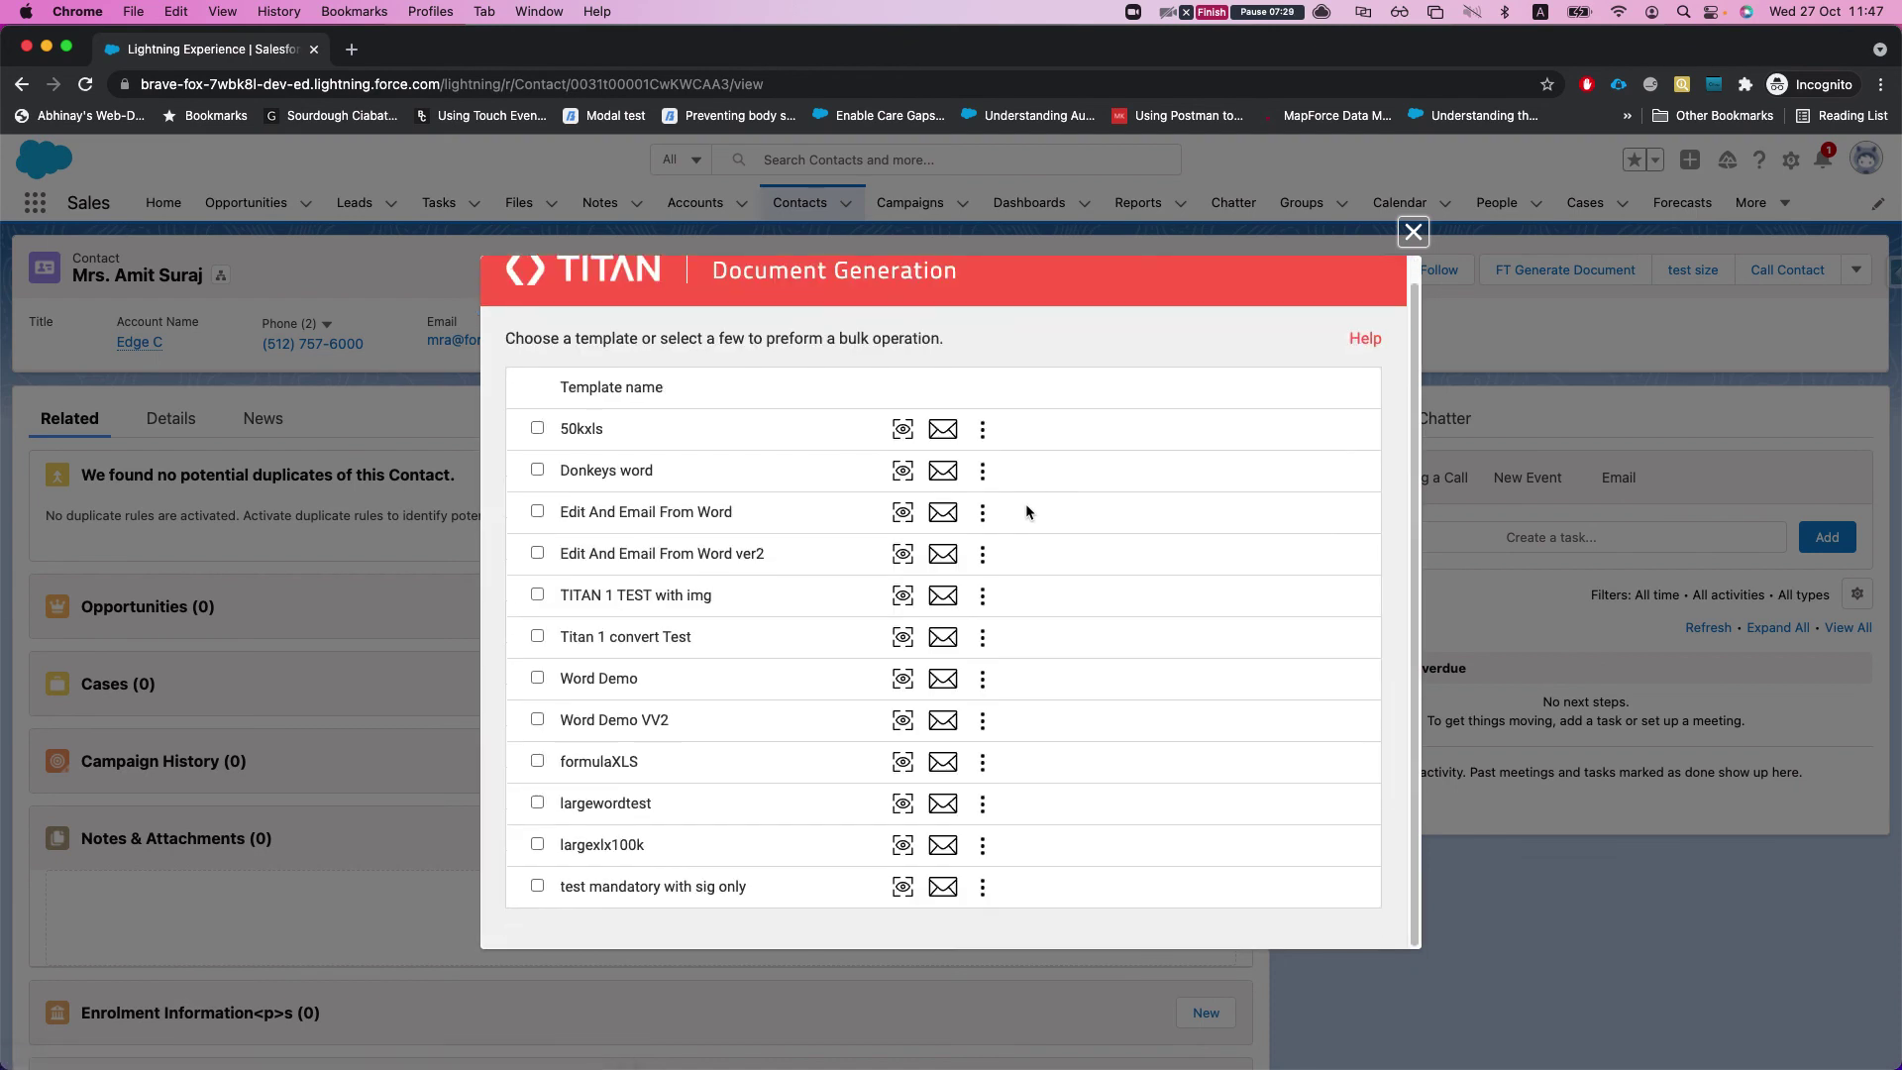
Step: Return to the Titan dashboard in the main window and reload the users page to check the collaborator count
{"action": "key", "text": "ctrl+Up"}
{"action": "left_click", "coordinate": [606, 401]}
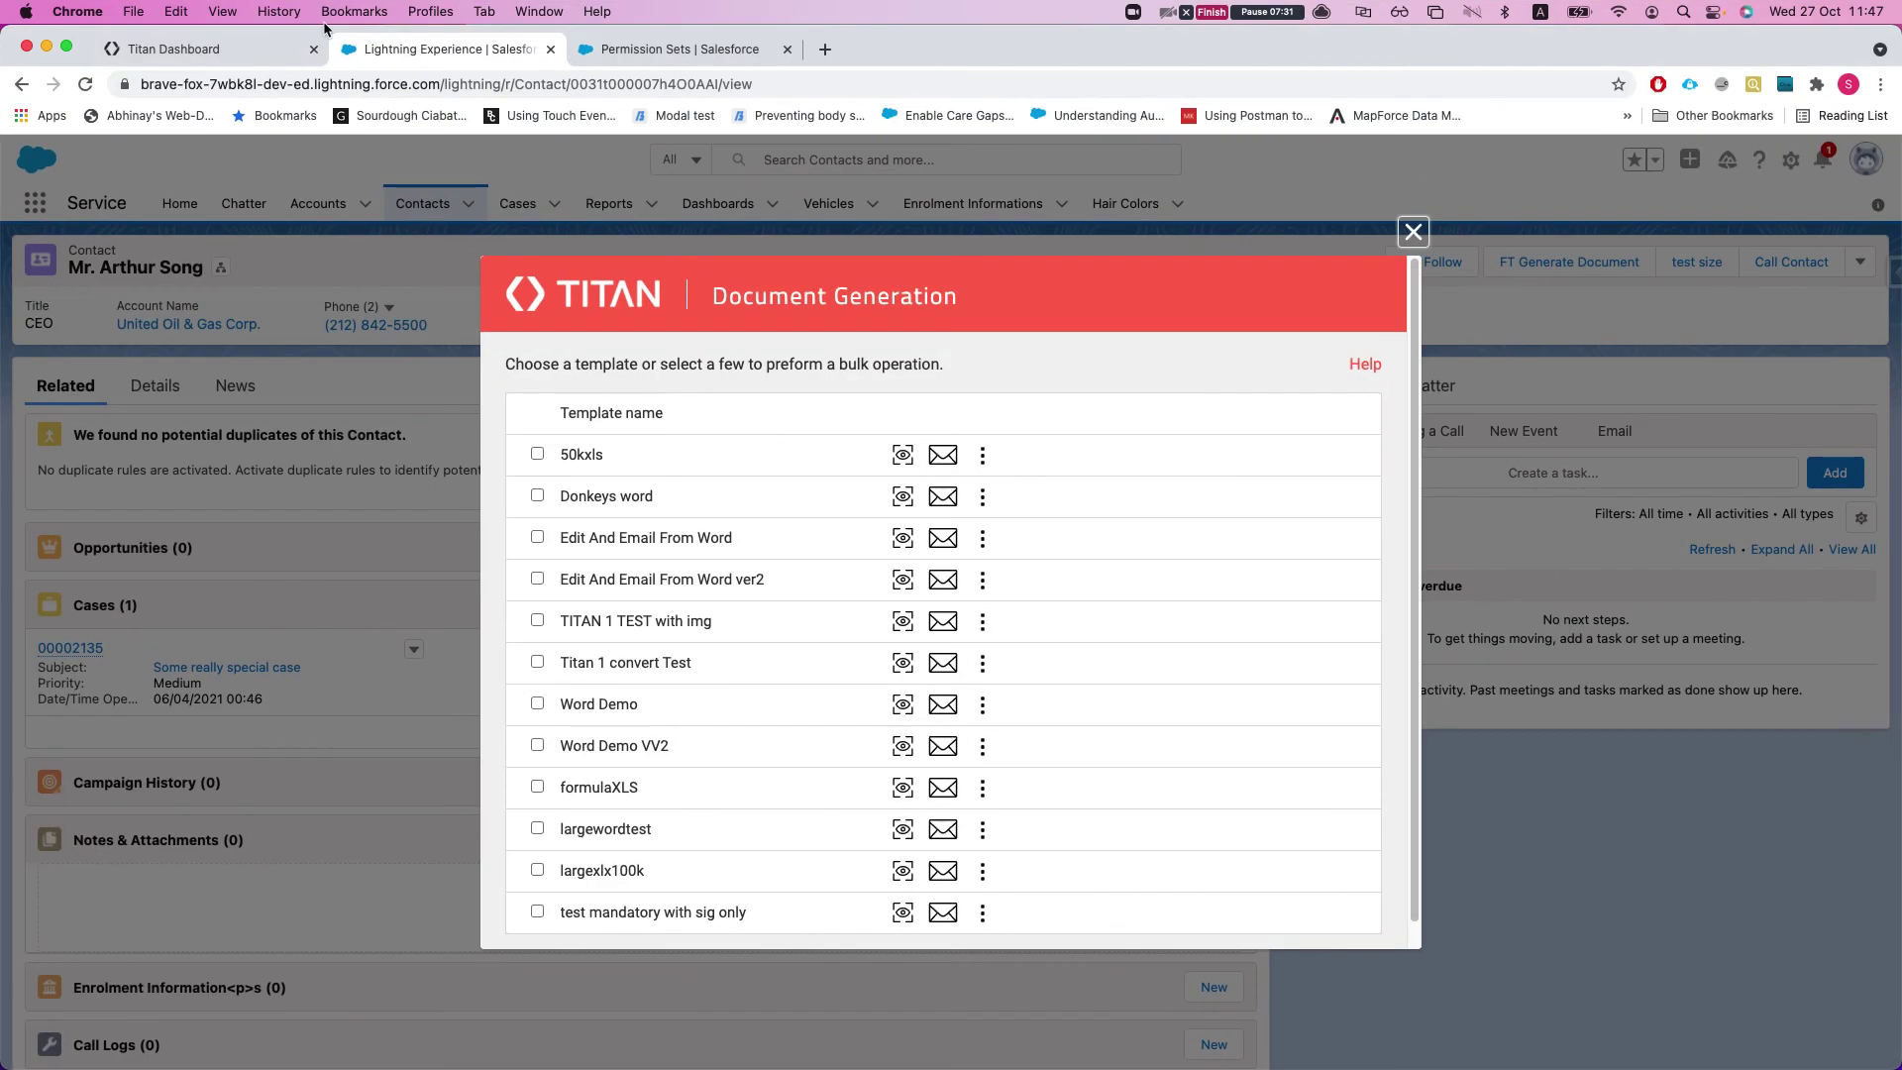
{"action": "key", "text": "super+1"}
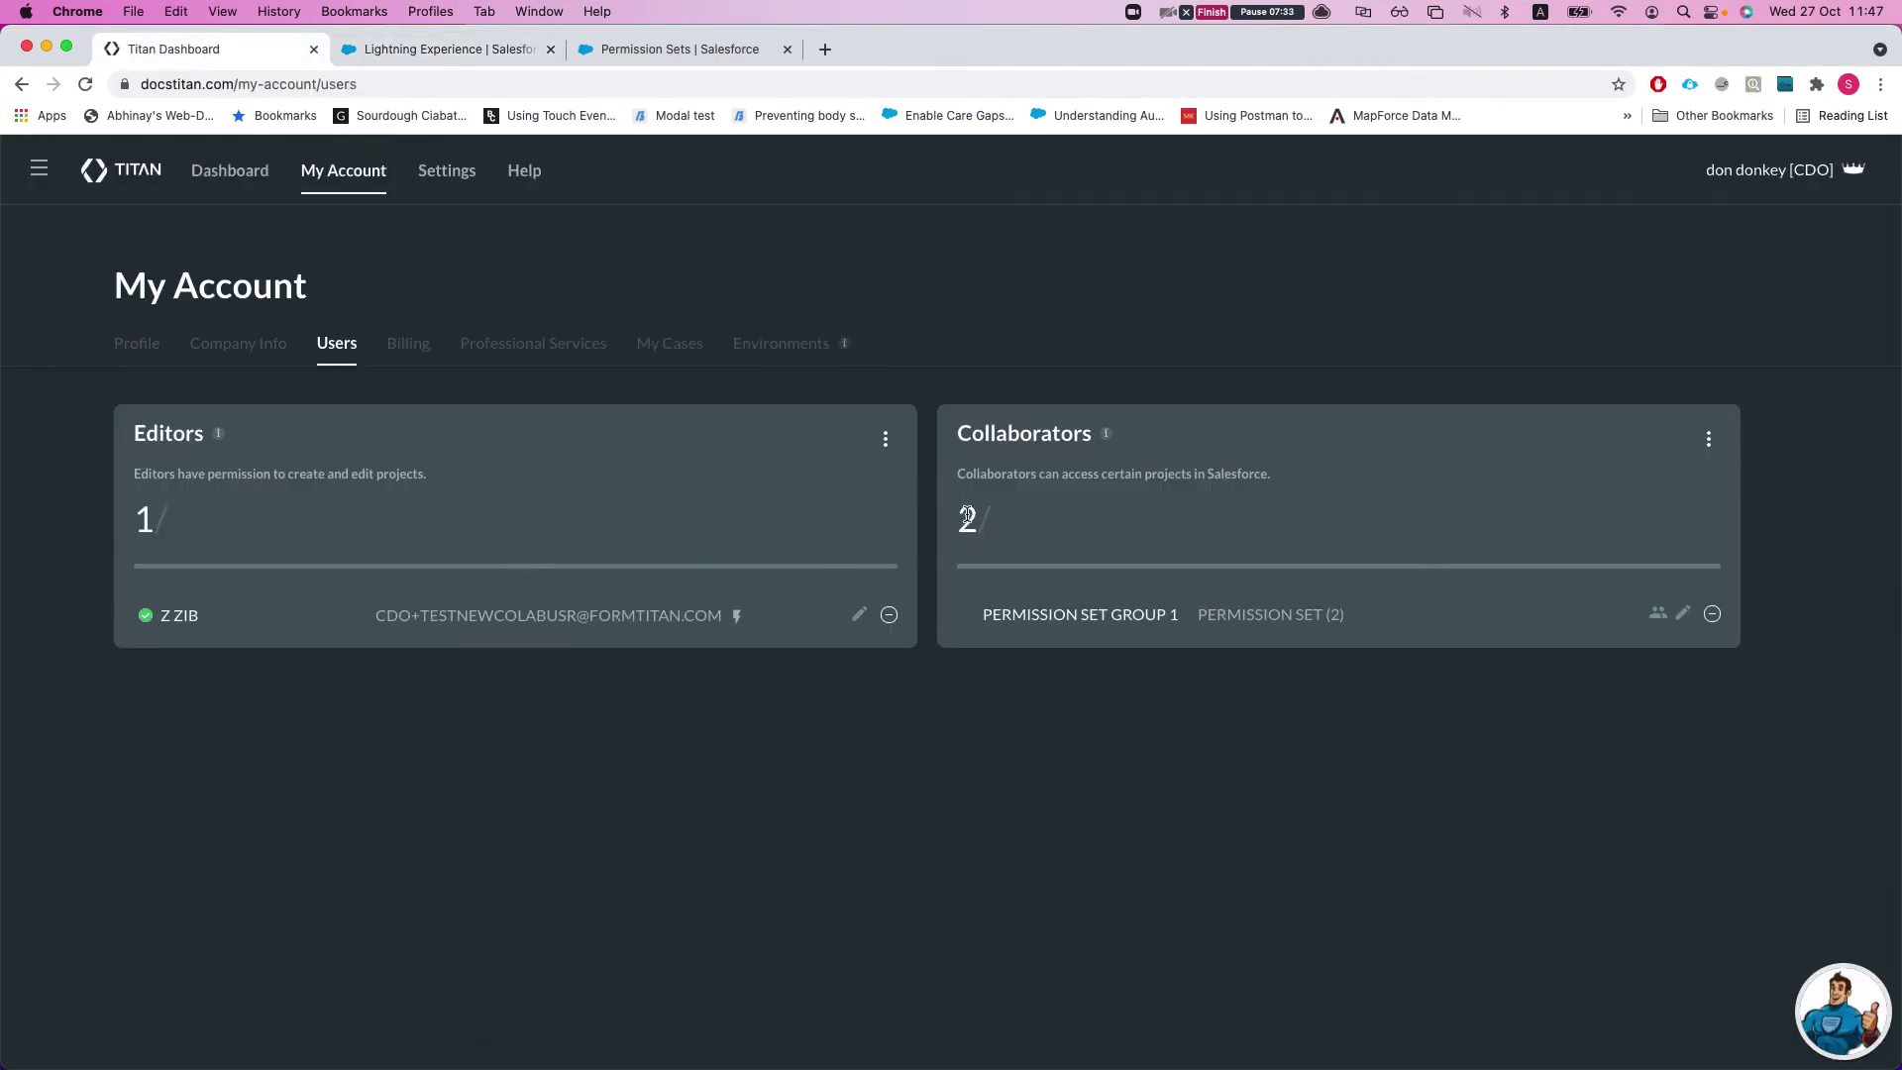